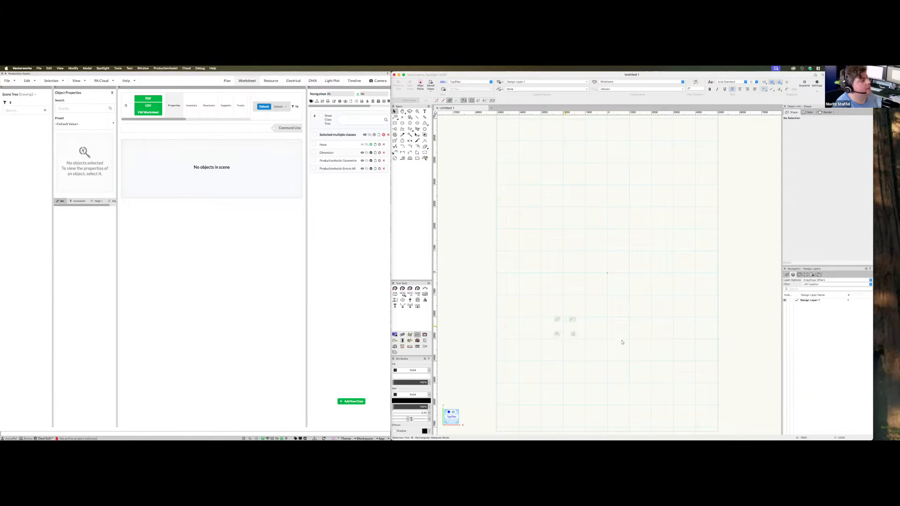
# Open the Resource Manager from Window > Palettes
pyautogui.click(143, 69)
pyautogui.moveTo(150, 83)
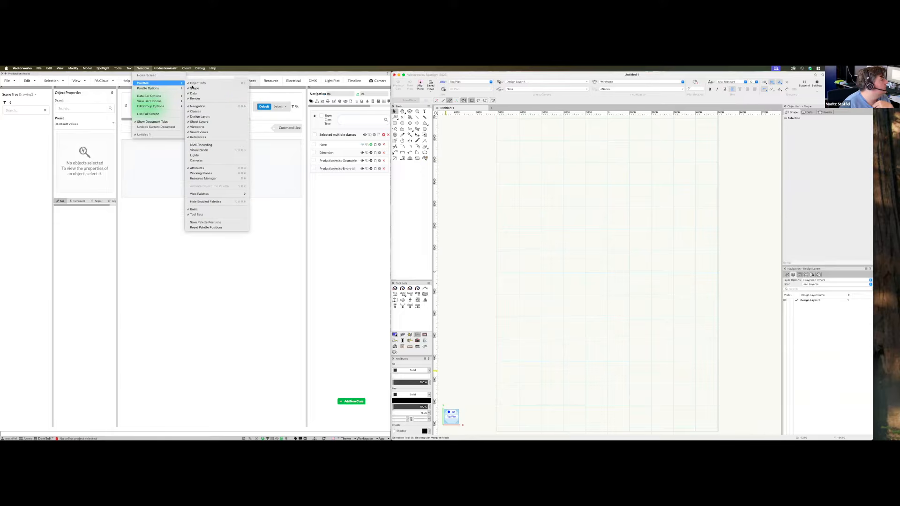
pyautogui.click(203, 179)
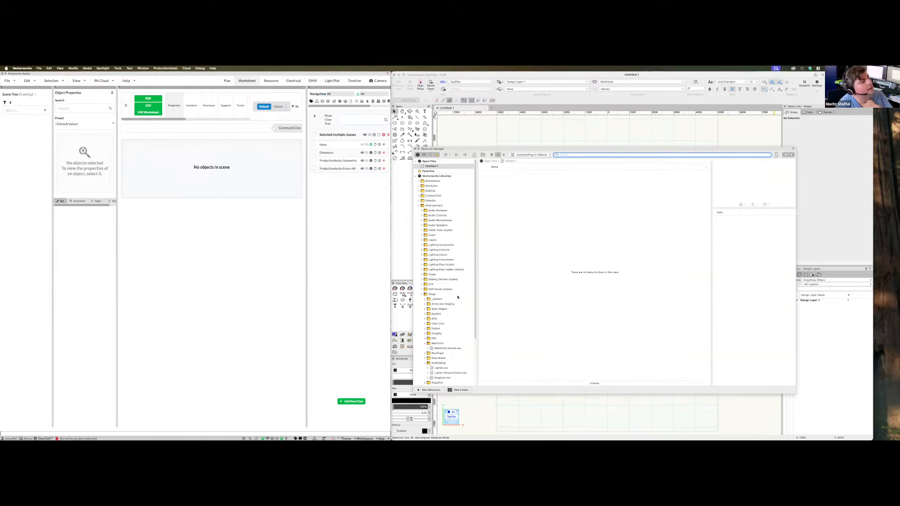
# Browse Entertainment > Stage > Scaffolding to the Layher Allround Event.vwx library file
pyautogui.scroll(-3, 440, 316)
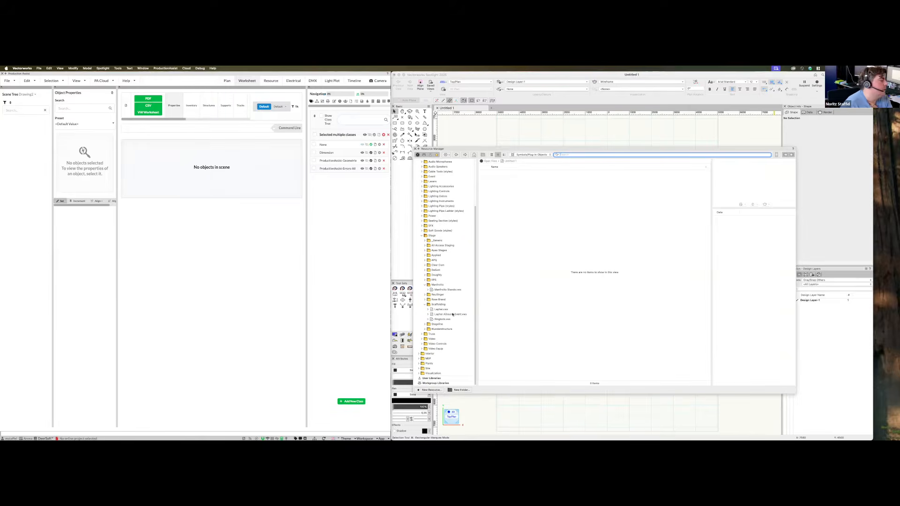
pyautogui.click(447, 315)
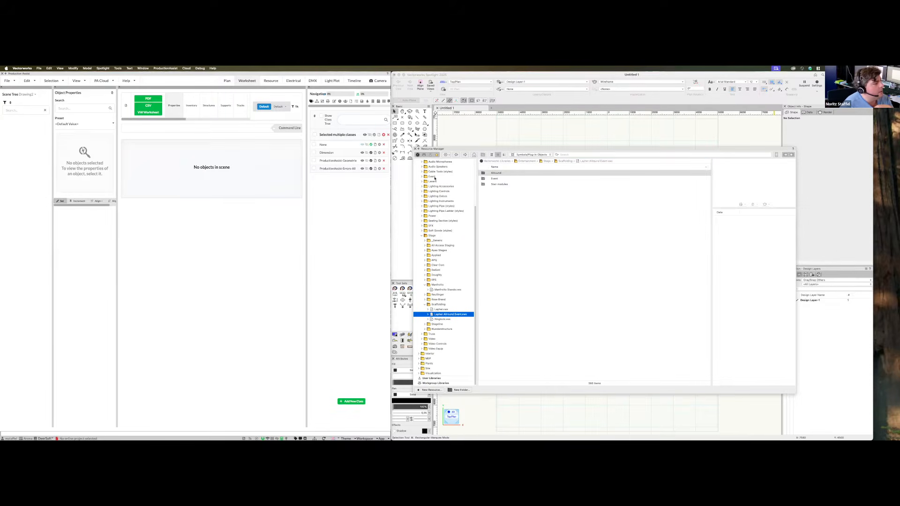
pyautogui.scroll(3, 438, 178)
pyautogui.click(432, 206)
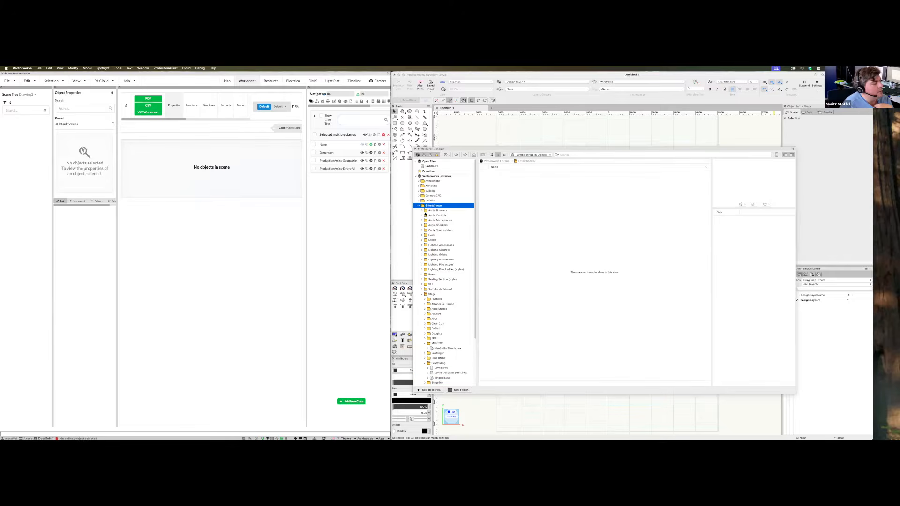
pyautogui.click(433, 295)
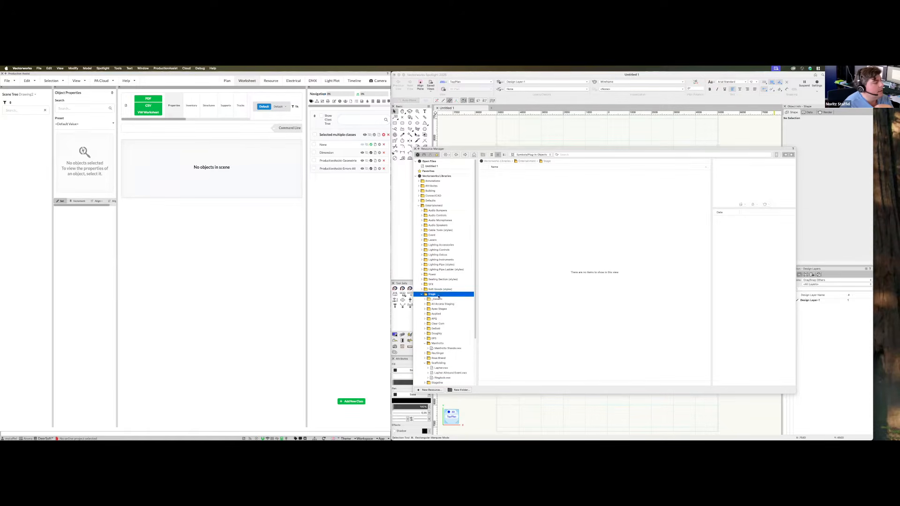
pyautogui.scroll(-1, 451, 270)
pyautogui.scroll(-2, 446, 341)
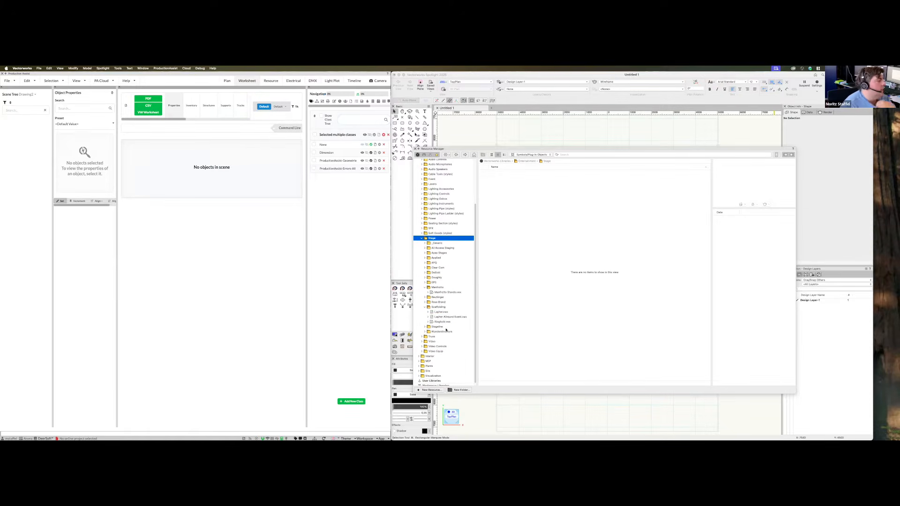
pyautogui.click(435, 318)
pyautogui.click(434, 312)
pyautogui.click(442, 318)
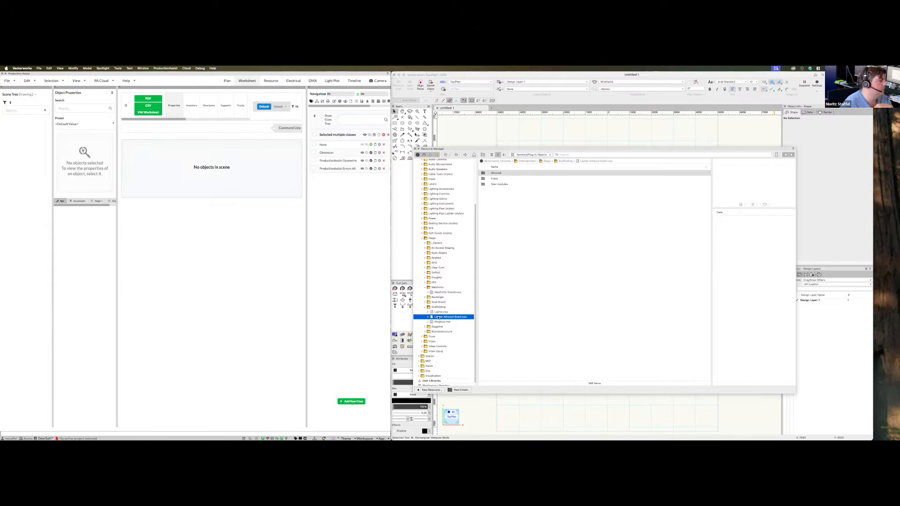
# Try importing the Layher AR Standard LW 4.00M, then open Layher Allround Event.vwx itself
pyautogui.doubleClick(503, 173)
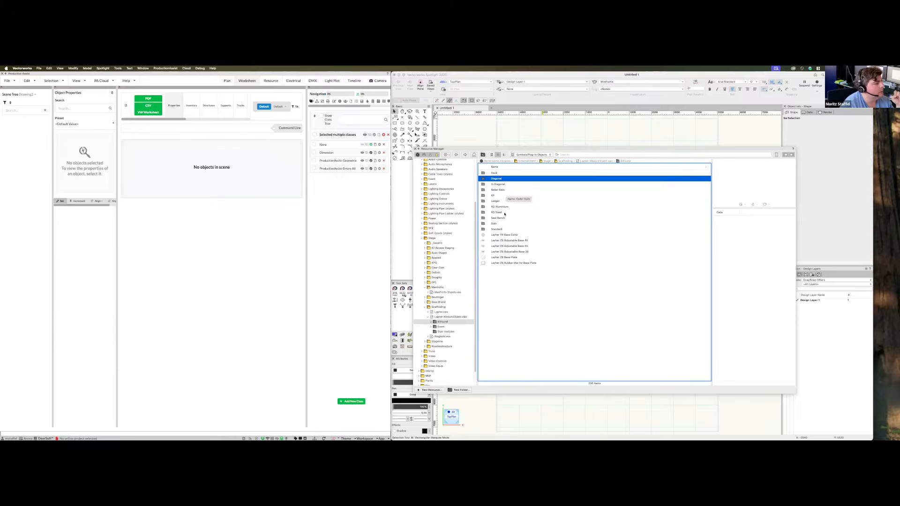
pyautogui.doubleClick(497, 229)
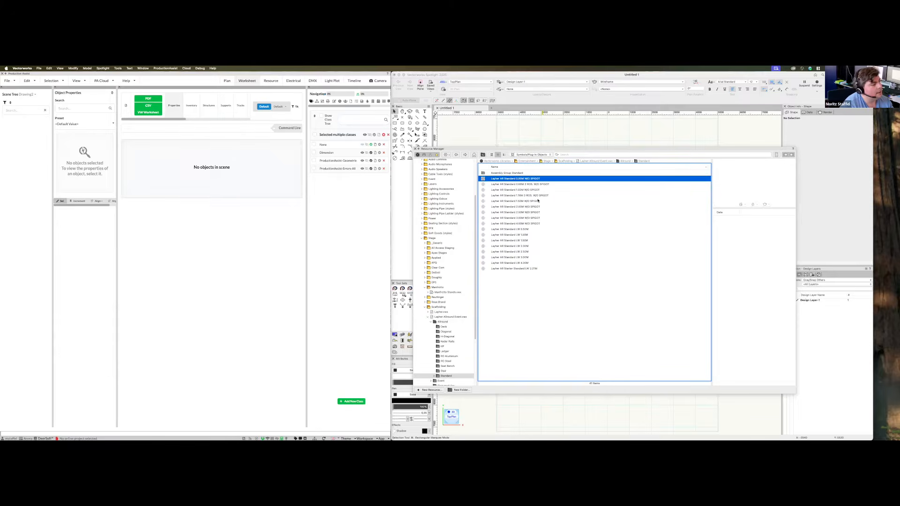
pyautogui.click(516, 263)
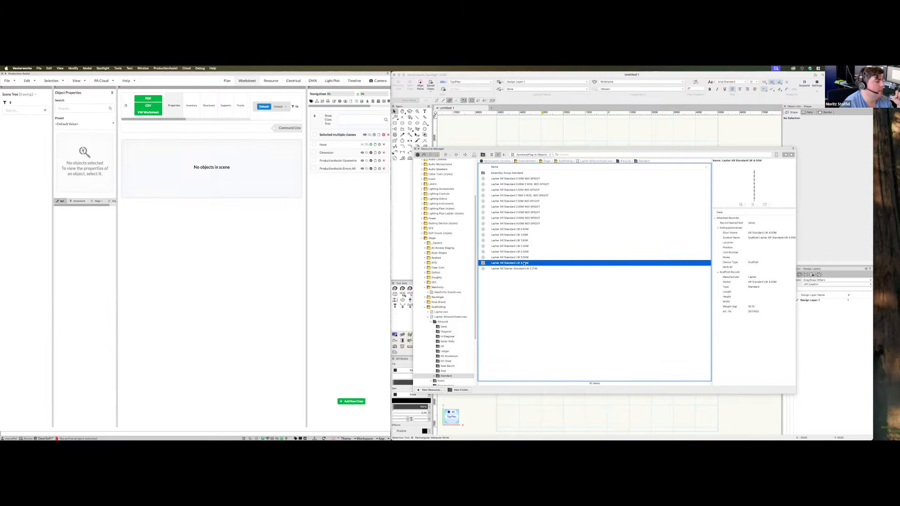
pyautogui.moveTo(524, 263); pyautogui.dragTo(570, 130)
pyautogui.click(499, 242)
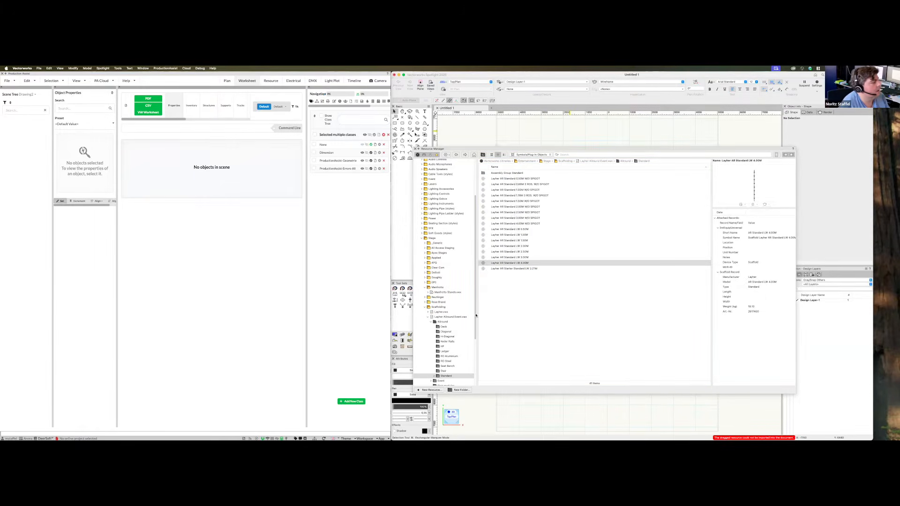
pyautogui.rightClick(446, 318)
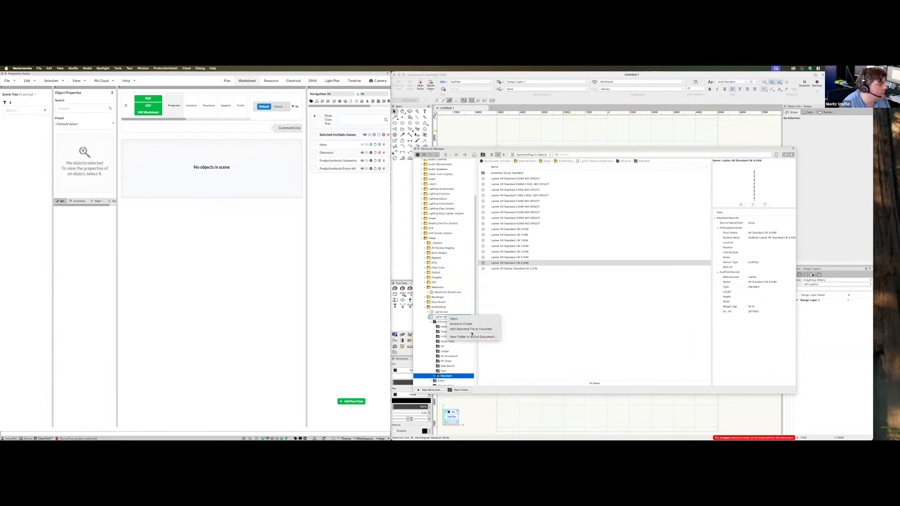
pyautogui.click(472, 325)
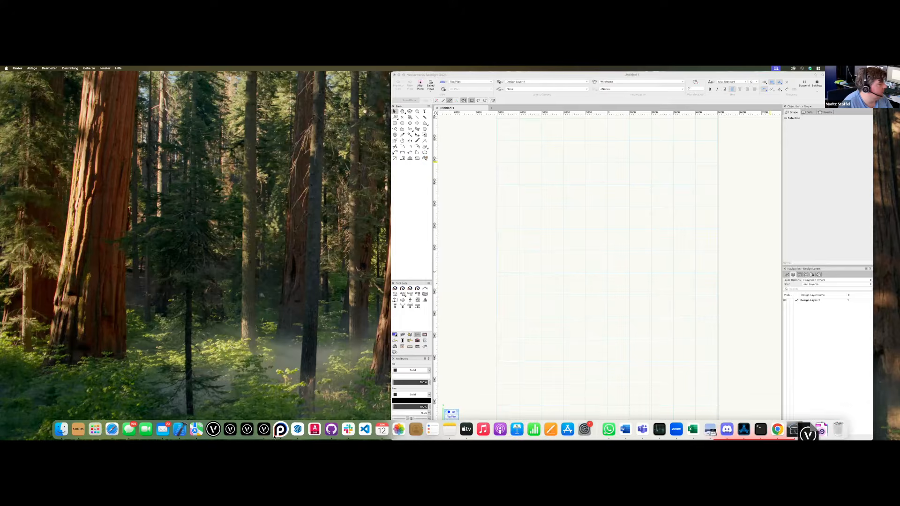
# Back in Untitled 1, pick Scaffold Layher AR Standard LW 3.00M from the open file's Allround > Standard folder
pyautogui.click(265, 430)
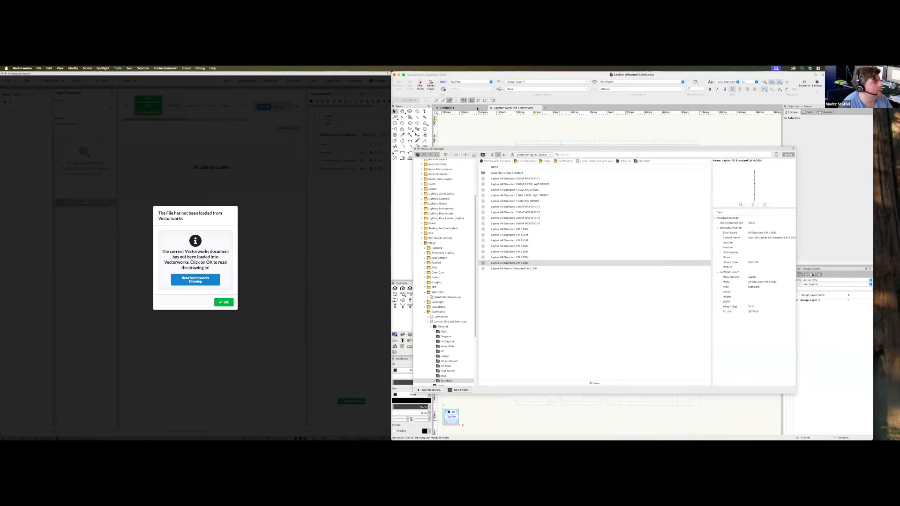
pyautogui.click(477, 109)
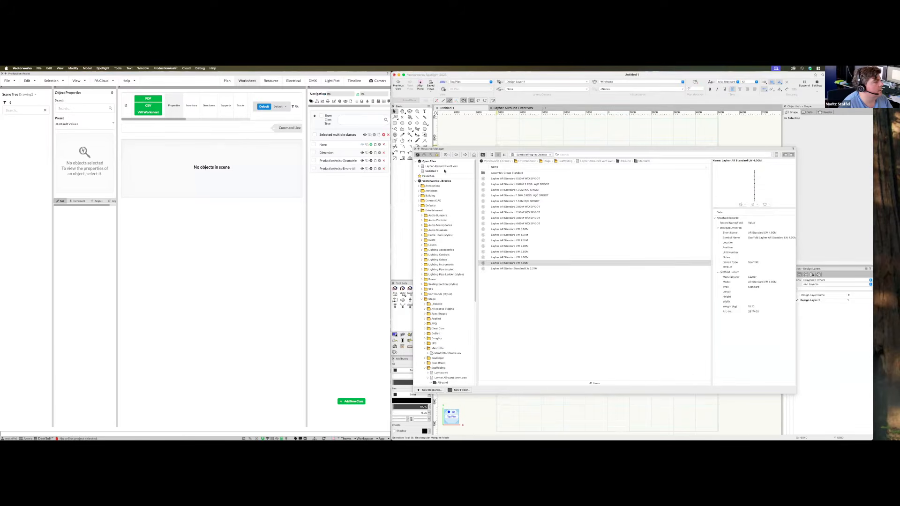
pyautogui.click(442, 167)
pyautogui.doubleClick(504, 175)
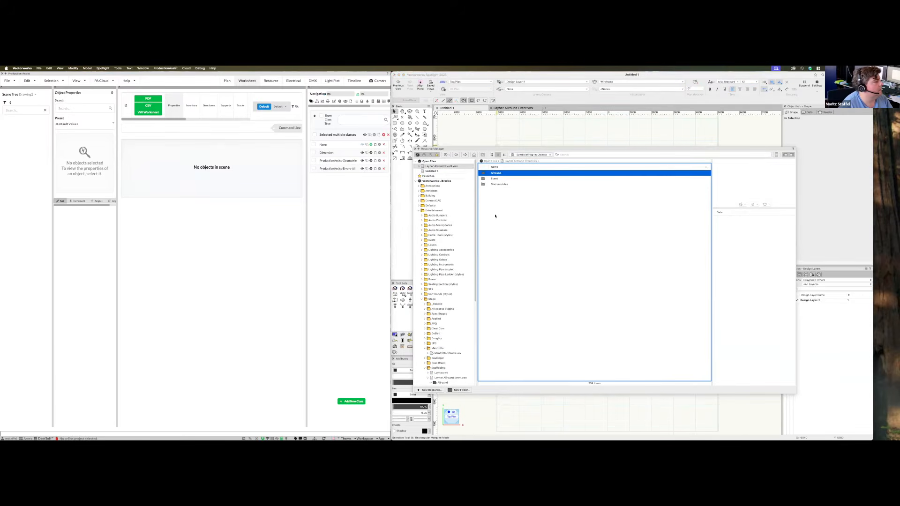
pyautogui.doubleClick(503, 202)
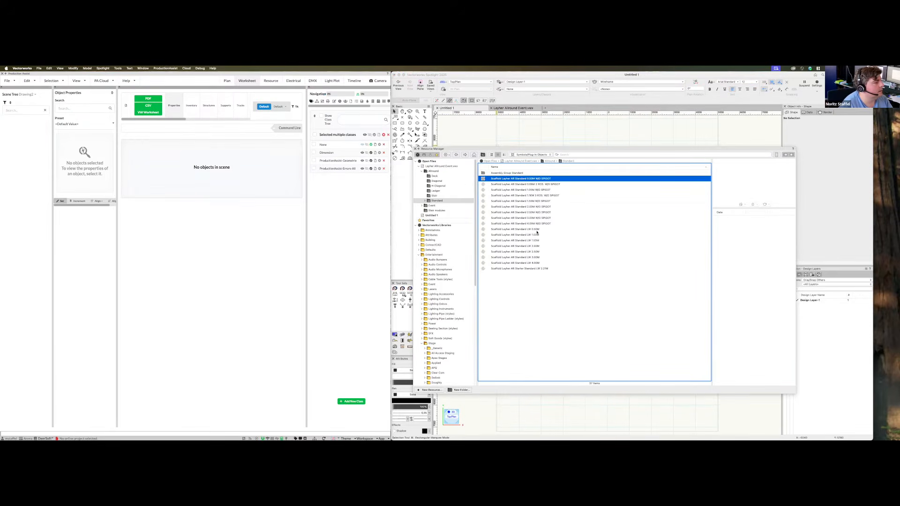
pyautogui.click(538, 258)
pyautogui.moveTo(452, 149); pyautogui.dragTo(181, 170)
pyautogui.doubleClick(265, 278)
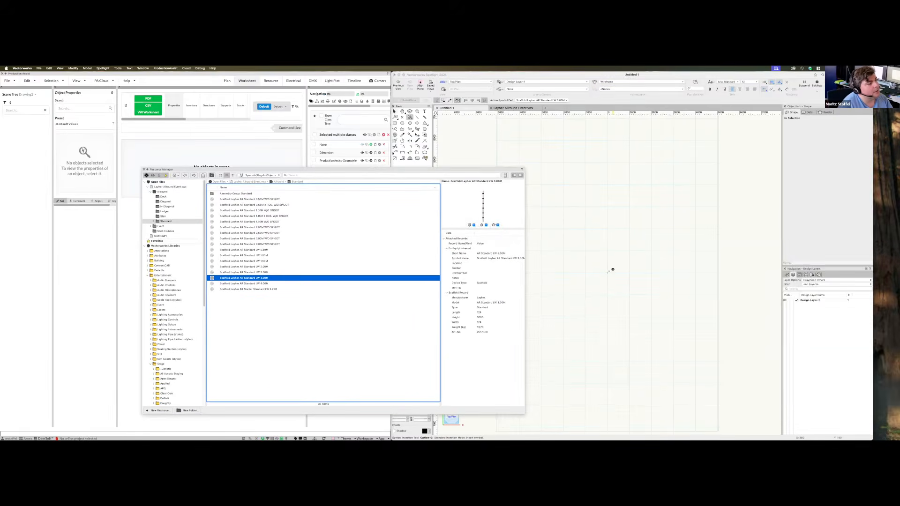
# Place one Layher AR Standard LW 3.00M post in the Untitled 1 drawing
pyautogui.click(607, 272)
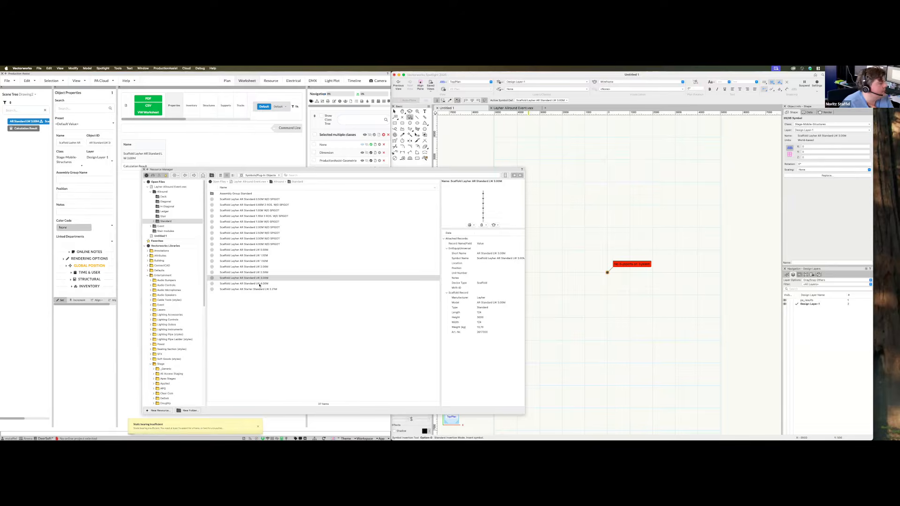
pyautogui.scroll(3, 626, 279)
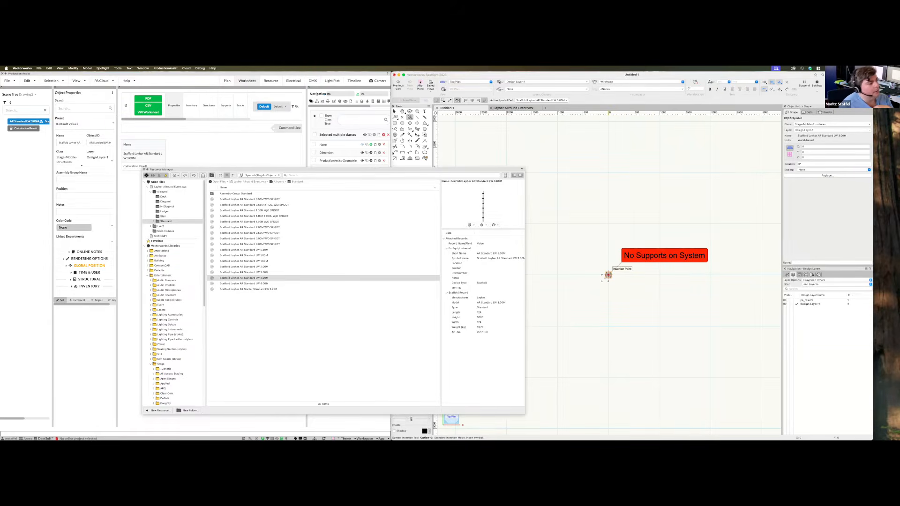
pyautogui.scroll(-4, 608, 275)
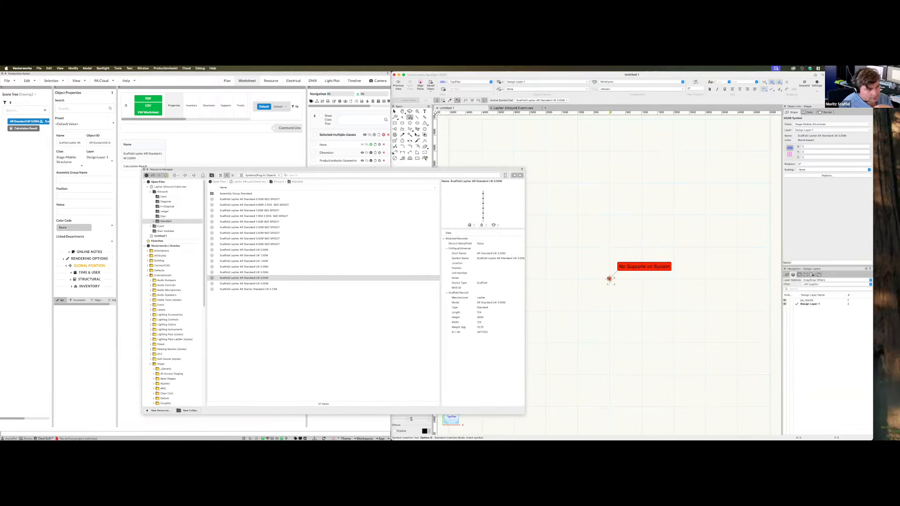
pyautogui.moveTo(313, 170); pyautogui.dragTo(898, 248)
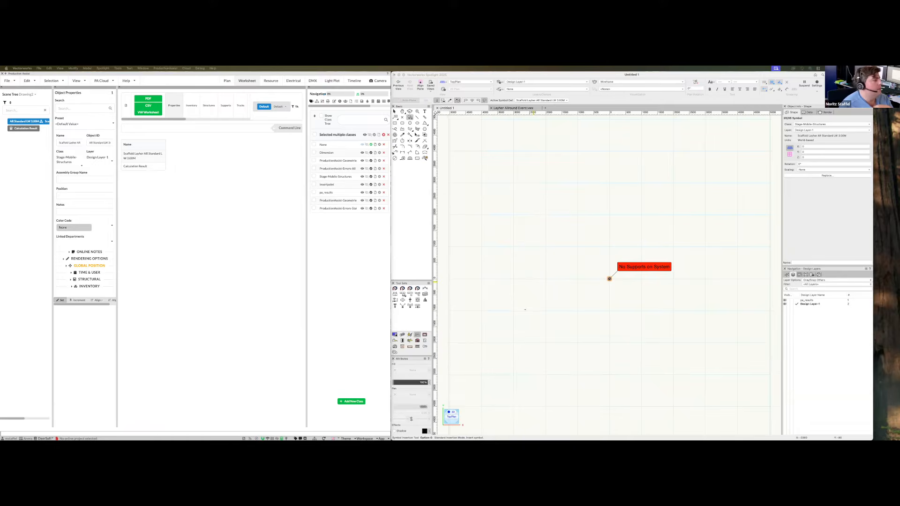
# Switch Production Assist to the Plan view and frame the 3.00M post in 3D
pyautogui.click(228, 82)
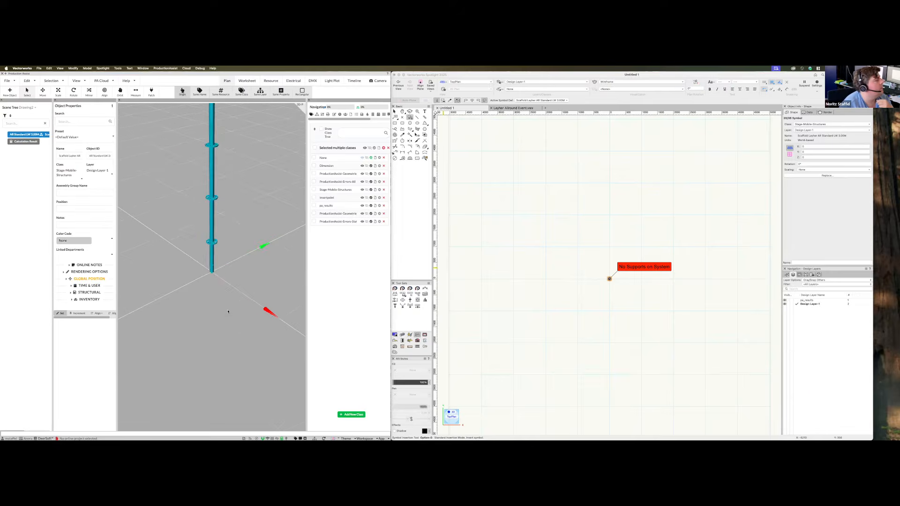
pyautogui.scroll(-3, 234, 293)
pyautogui.moveTo(234, 294); pyautogui.dragTo(217, 388, button='middle')
pyautogui.scroll(-2, 217, 283)
pyautogui.click(217, 283)
pyautogui.click(208, 358)
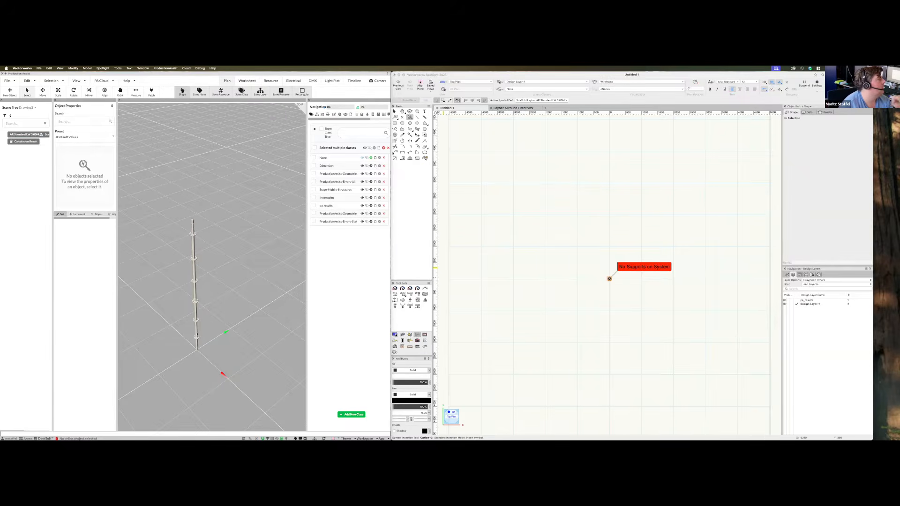
pyautogui.click(8, 81)
# Turn on Show Structure in the Renderer settings so the post shows as yellow members
pyautogui.click(12, 278)
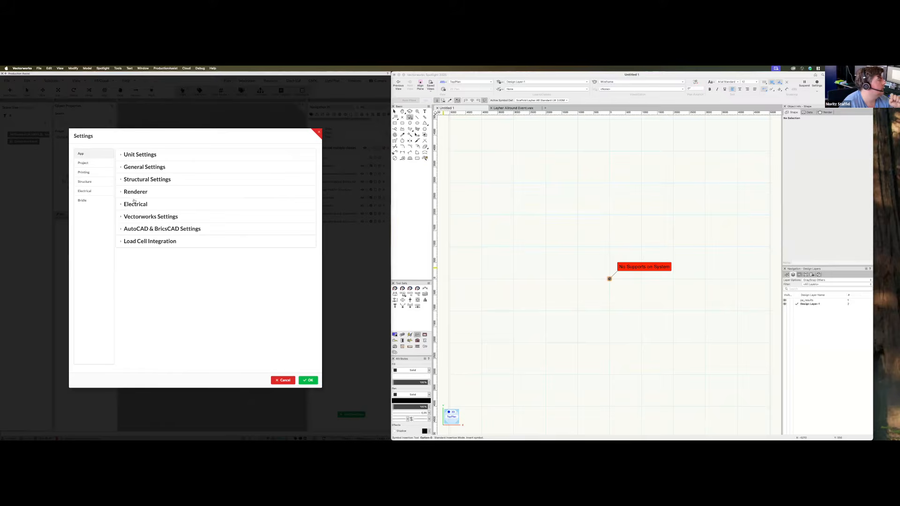
pyautogui.click(135, 192)
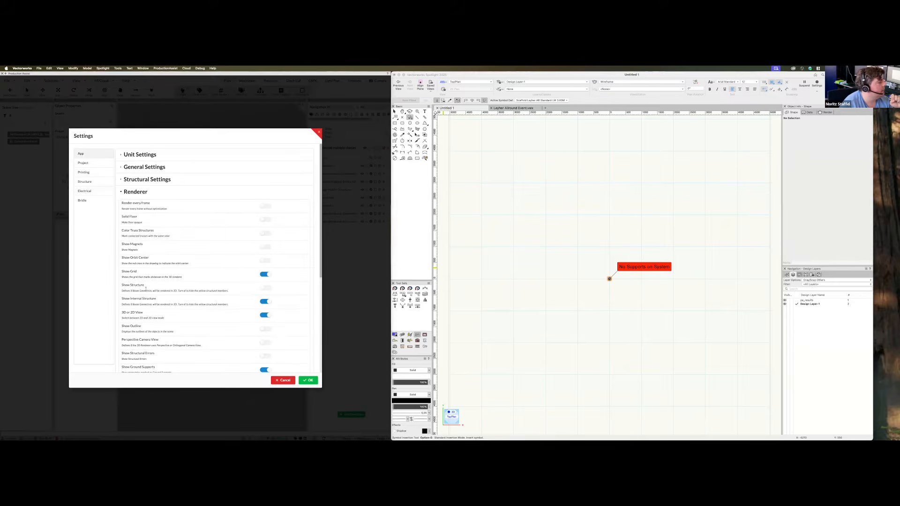
pyautogui.click(265, 288)
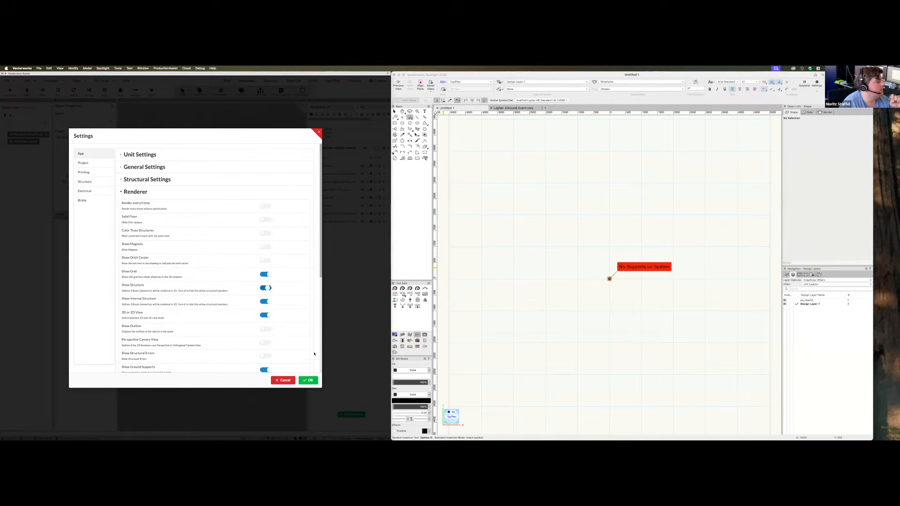
pyautogui.click(308, 380)
pyautogui.moveTo(266, 326); pyautogui.dragTo(244, 219)
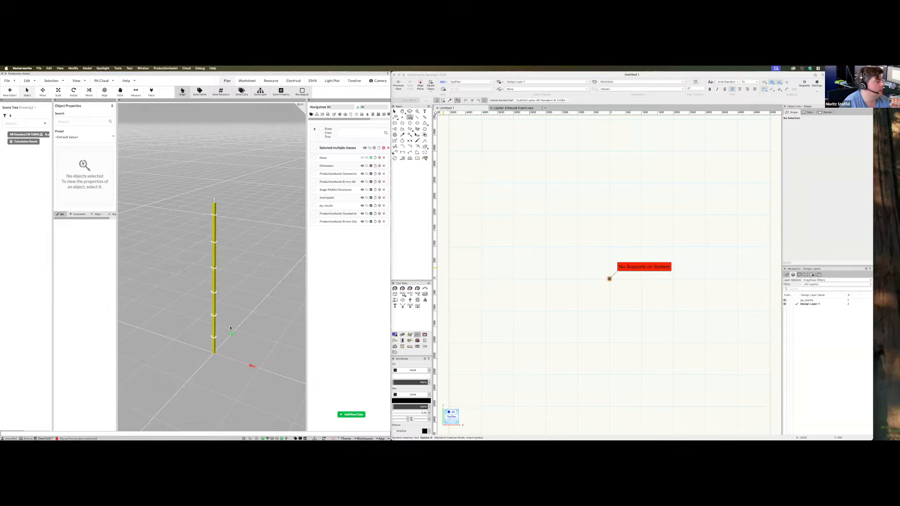
# Select the 3.00M standard in the plan with the Selection tool (X)
pyautogui.moveTo(230, 328); pyautogui.dragTo(251, 352)
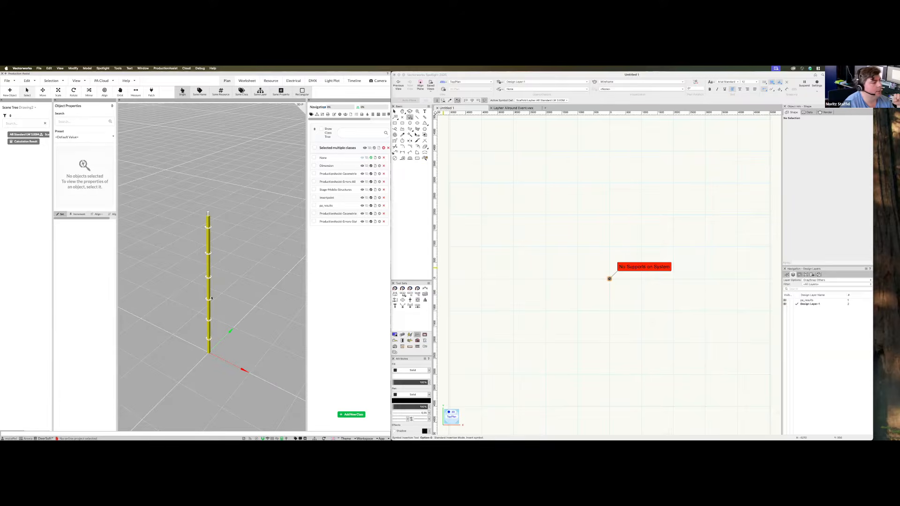
pyautogui.scroll(-2, 213, 279)
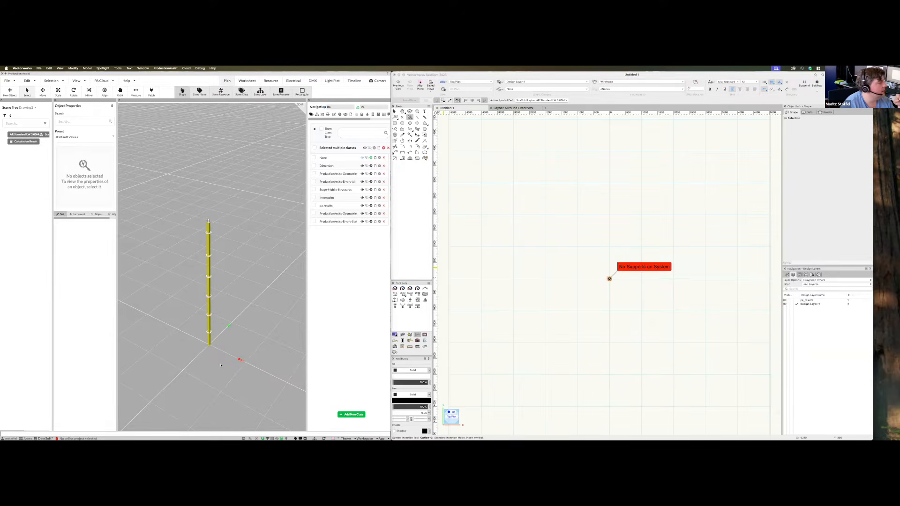
pyautogui.scroll(-2, 645, 356)
pyautogui.scroll(4, 635, 312)
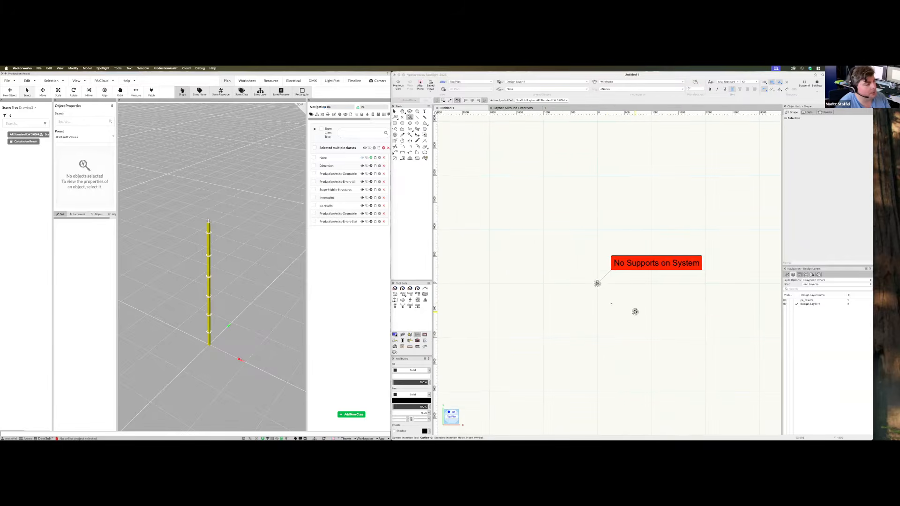
pyautogui.click(612, 304)
pyautogui.press('x')
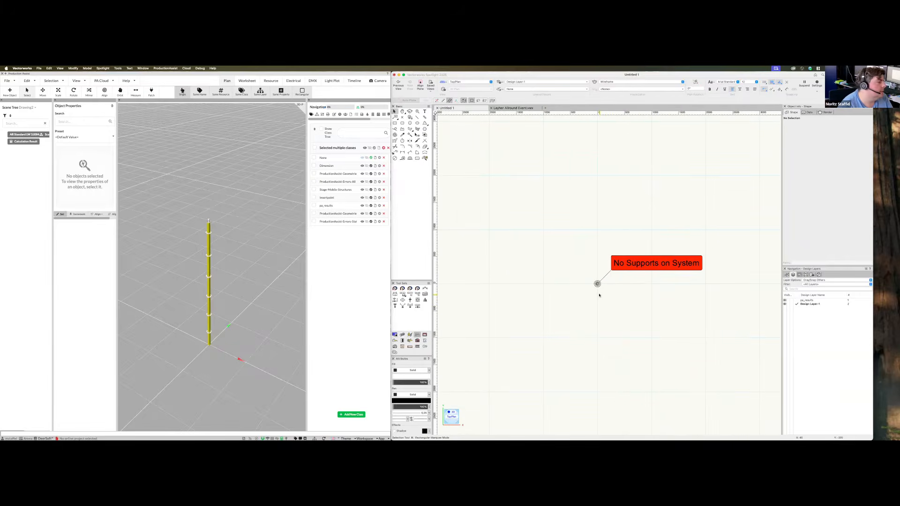
pyautogui.click(598, 284)
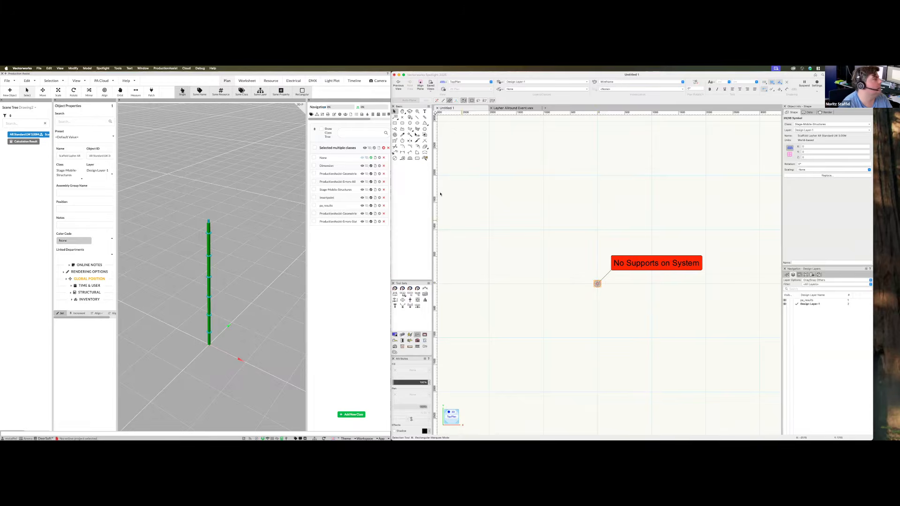
# Duplicate the standard as a 2-column by 2-row array of four uprights
pyautogui.click(61, 69)
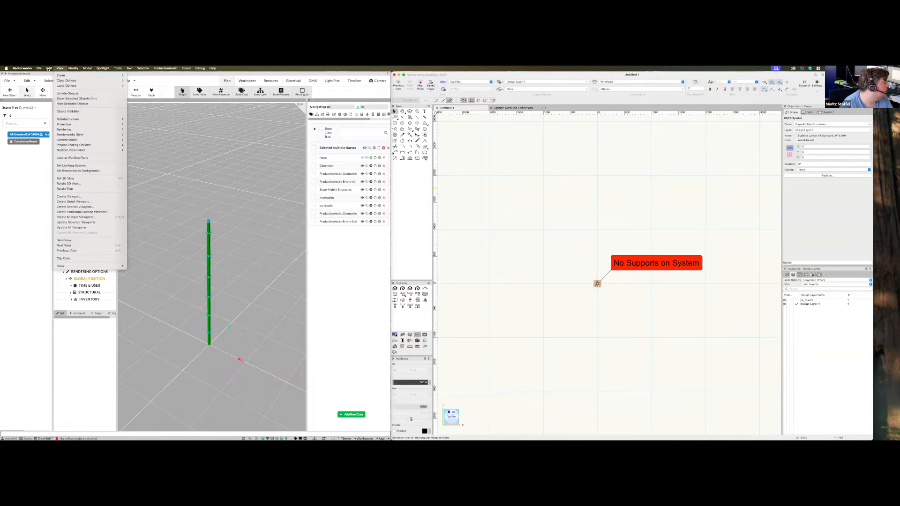
pyautogui.moveTo(49, 69)
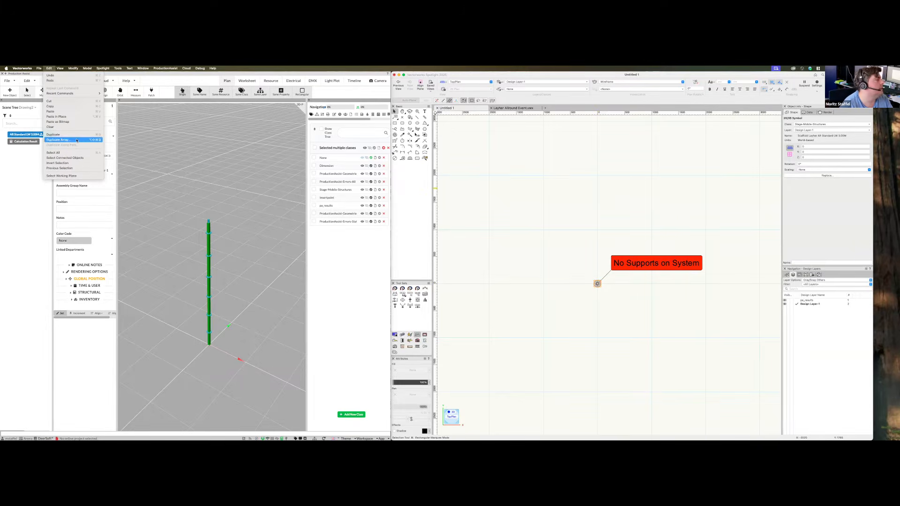
pyautogui.click(59, 140)
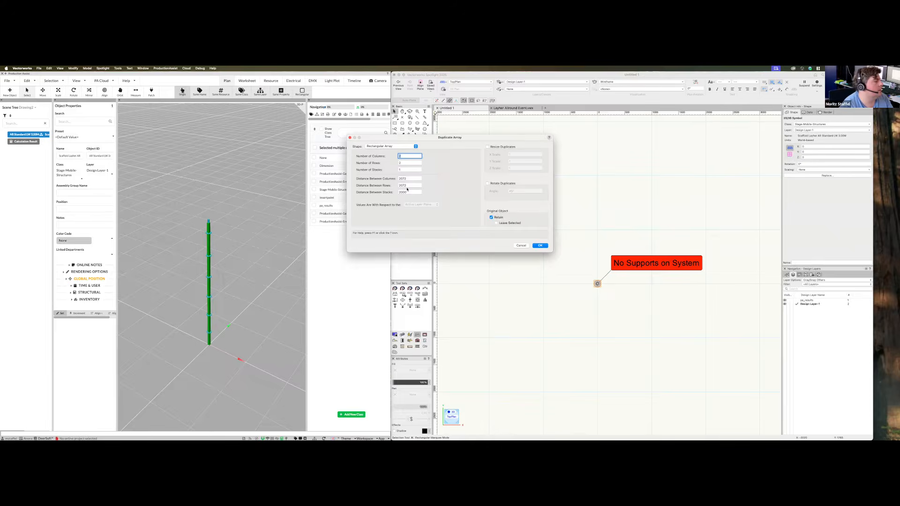
pyautogui.click(542, 245)
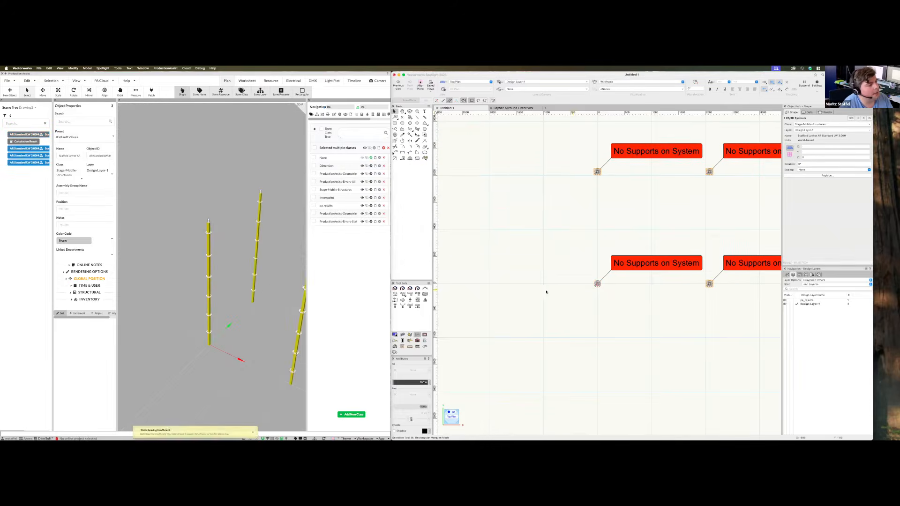
pyautogui.scroll(-2, 547, 294)
pyautogui.moveTo(214, 341); pyautogui.dragTo(274, 323, button='middle')
pyautogui.click(654, 235)
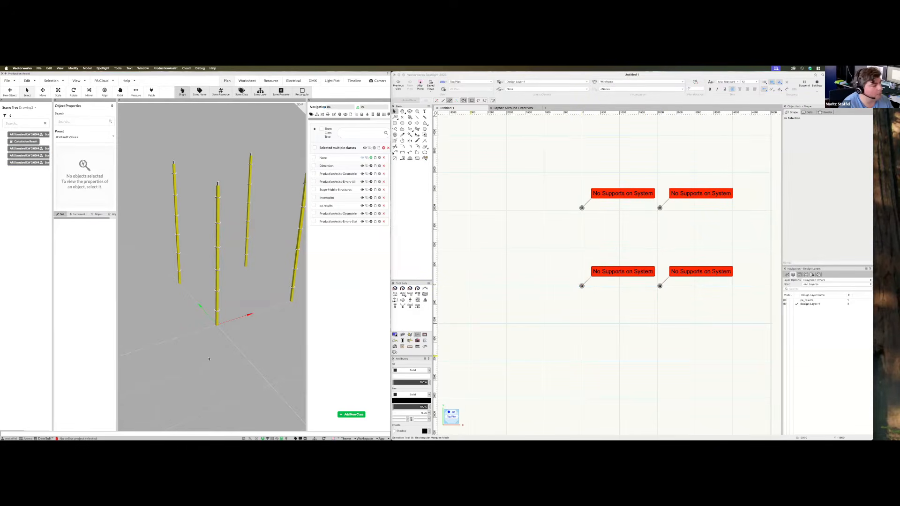
# Switch the drawing to Right Isometric view to see the four posts in 3D
pyautogui.moveTo(276, 342); pyautogui.dragTo(271, 300)
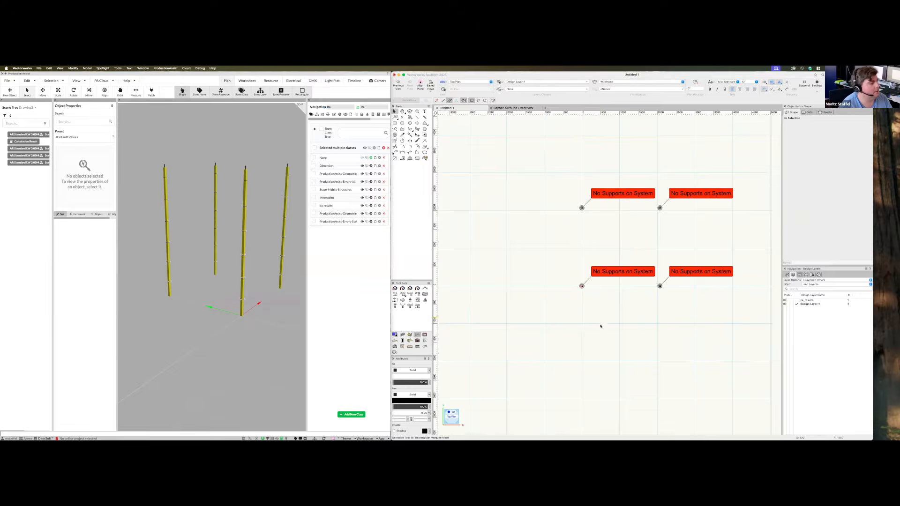
pyautogui.scroll(-3, 601, 326)
pyautogui.scroll(4, 619, 316)
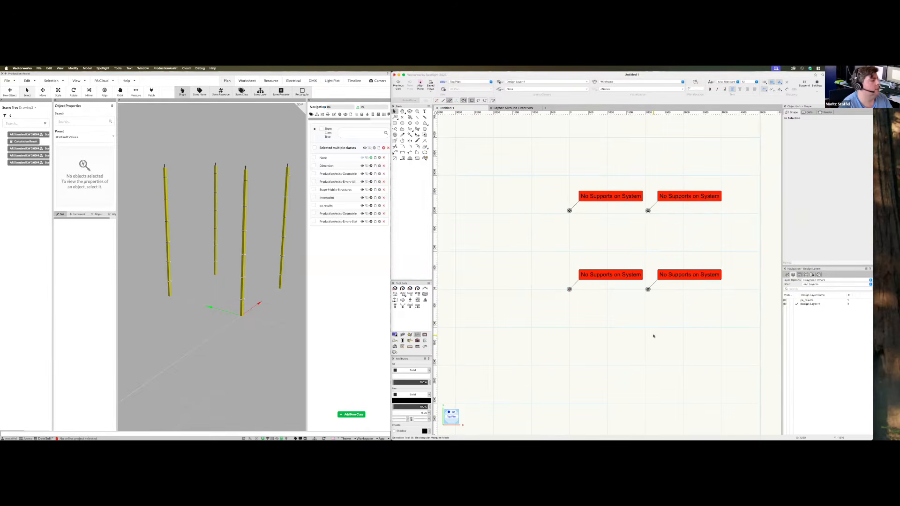
pyautogui.press('3')
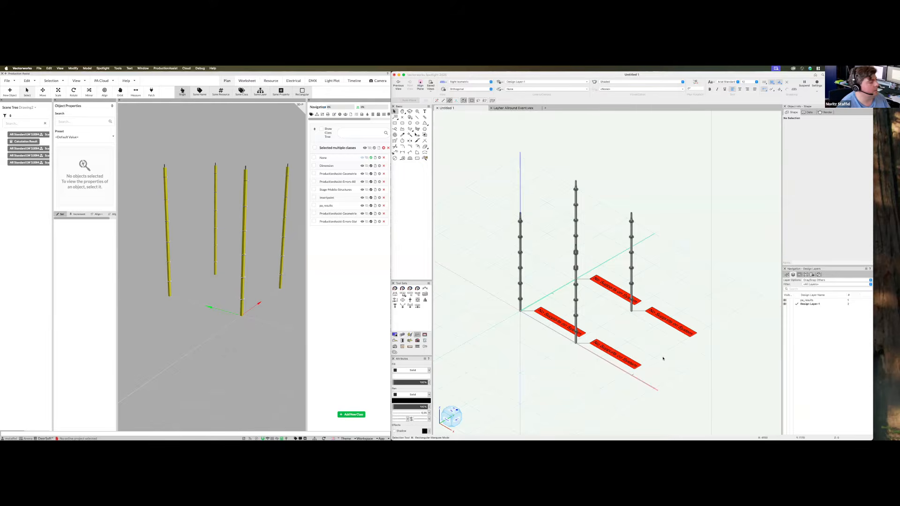
pyautogui.keyDown('super'); pyautogui.moveTo(648, 349); pyautogui.dragTo(649, 349, button='middle'); pyautogui.keyUp('super')
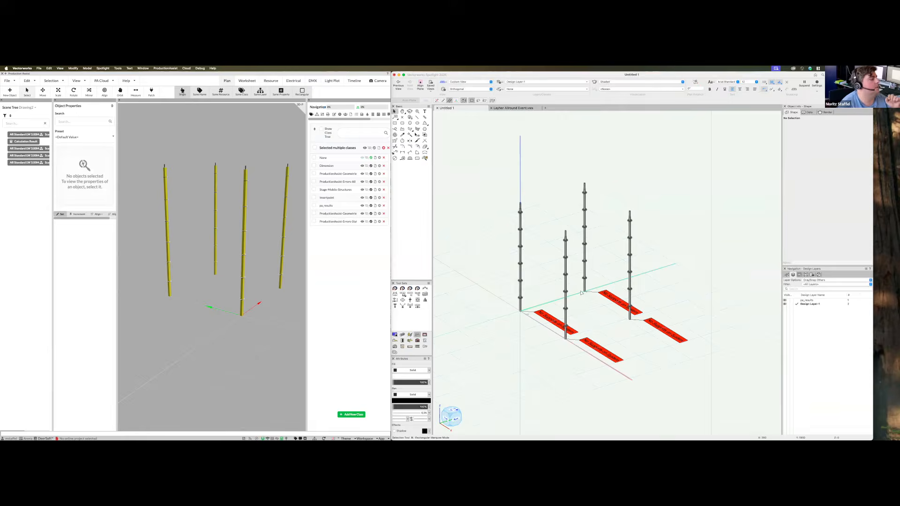
pyautogui.scroll(3, 576, 291)
pyautogui.scroll(4, 589, 276)
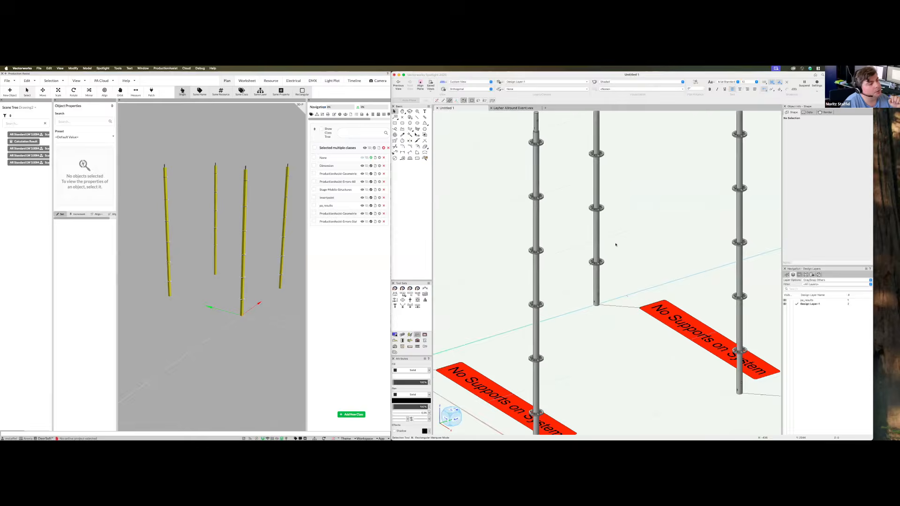
pyautogui.scroll(-3, 614, 312)
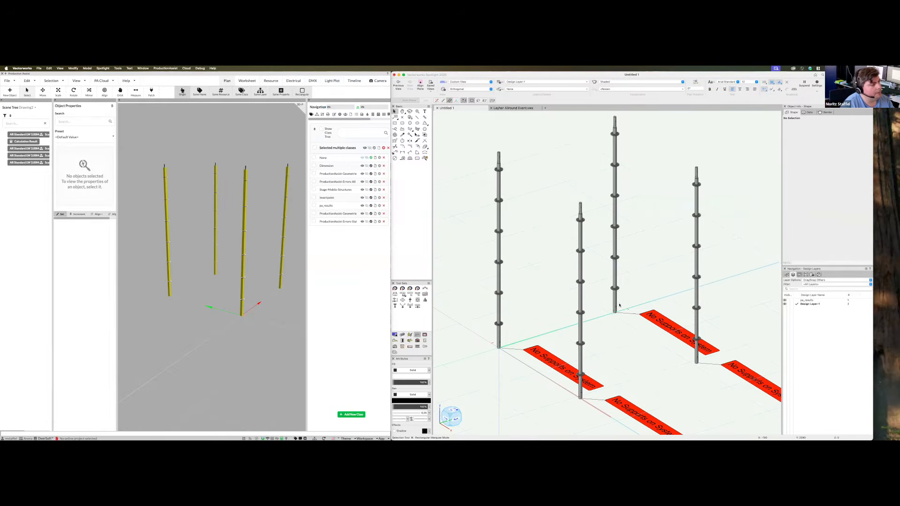
pyautogui.click(636, 82)
# Render the drawing in wireframe and bring the Resource Manager back into view
pyautogui.click(626, 88)
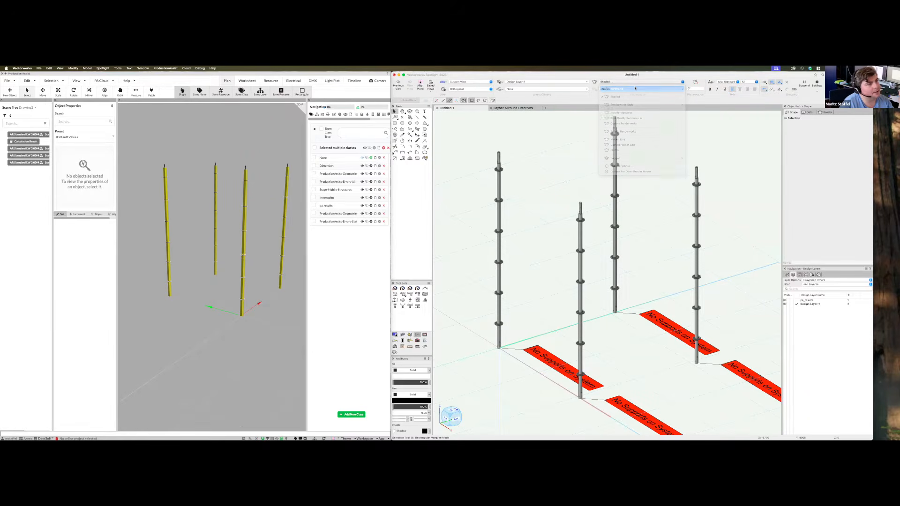
pyautogui.click(498, 199)
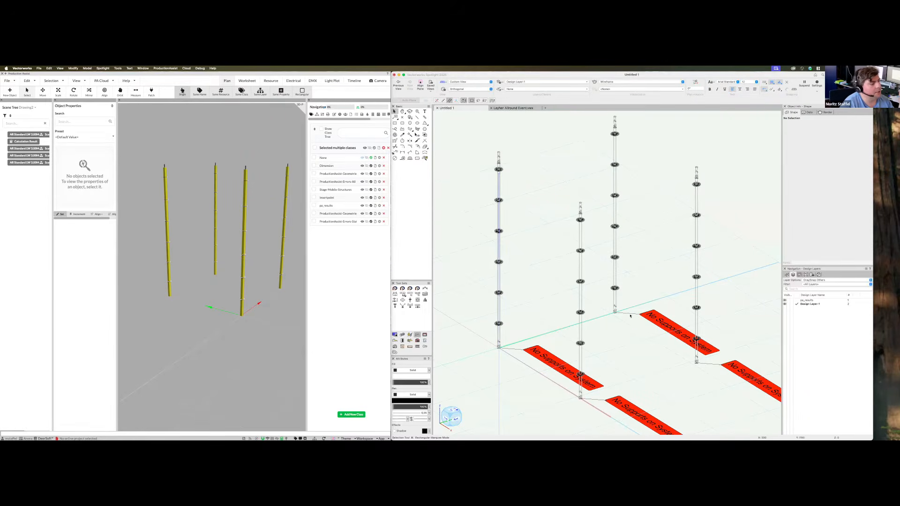
pyautogui.scroll(-3, 618, 290)
pyautogui.scroll(15, 609, 288)
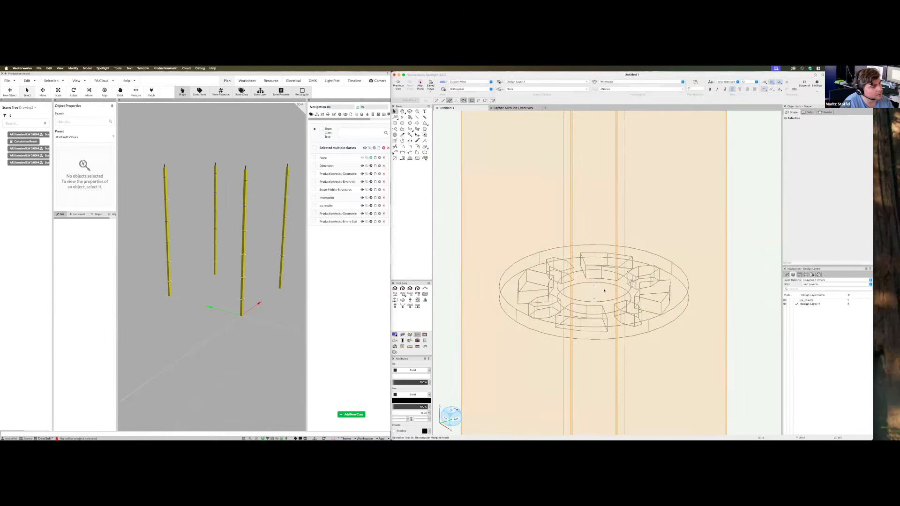
pyautogui.scroll(-12, 612, 284)
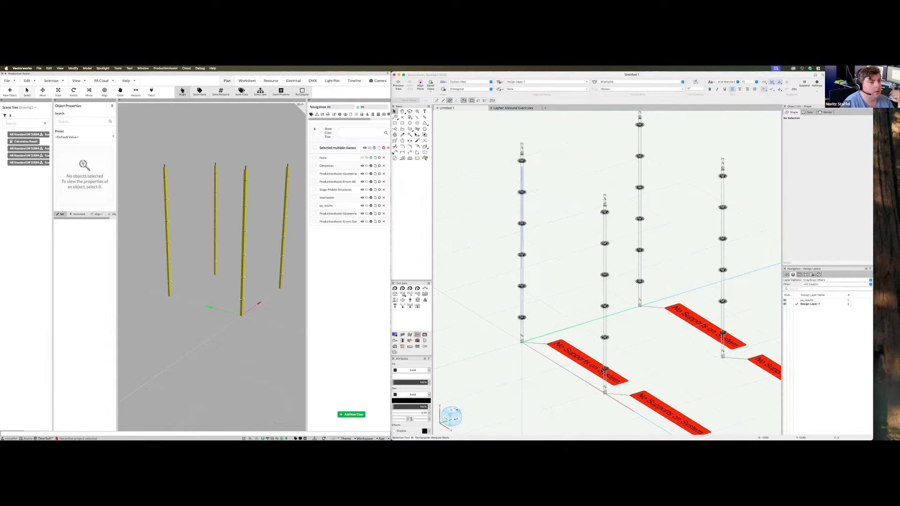
pyautogui.moveTo(898, 221); pyautogui.dragTo(201, 134)
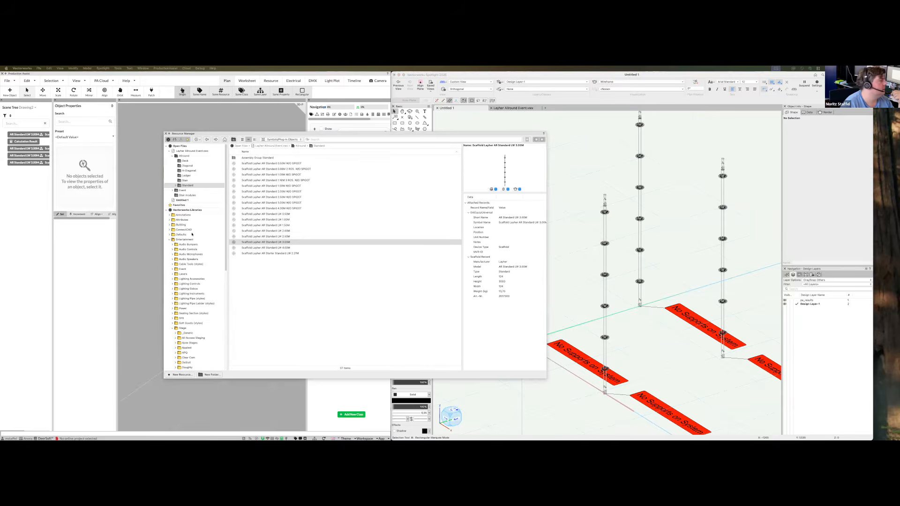
# Select Scaffold Layher 2.07M AR O-Ledger LW from the Ledger symbol folder
pyautogui.click(188, 175)
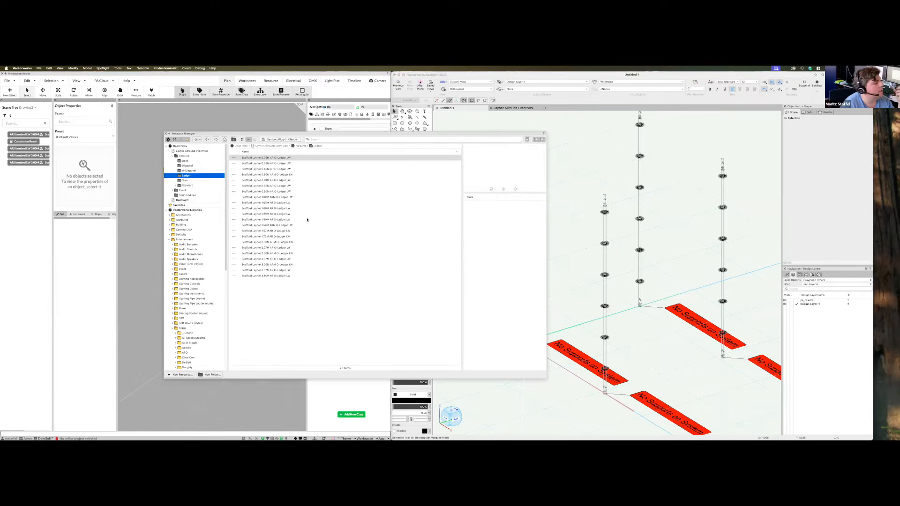
pyautogui.click(269, 249)
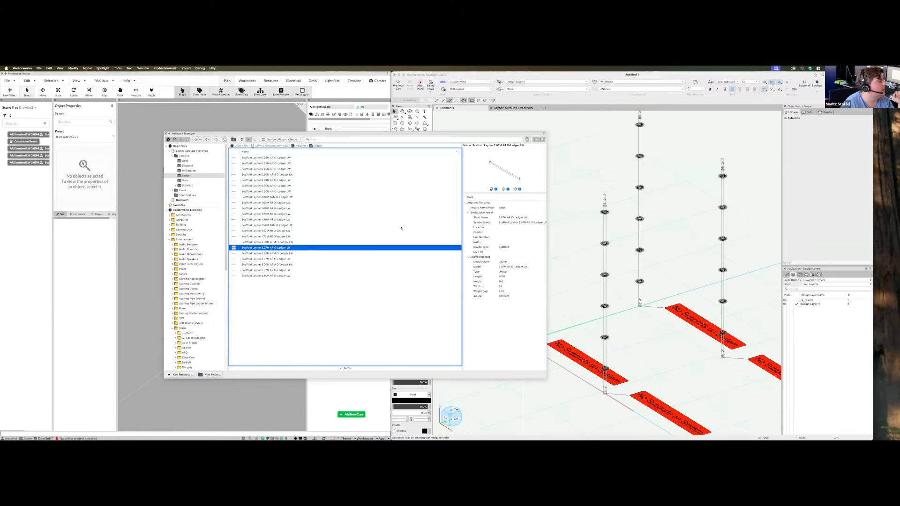
pyautogui.scroll(1, 653, 258)
# Insert the first 2.07M AR O-Ledger LW at the base of a scaffold standard
pyautogui.scroll(-3, 656, 263)
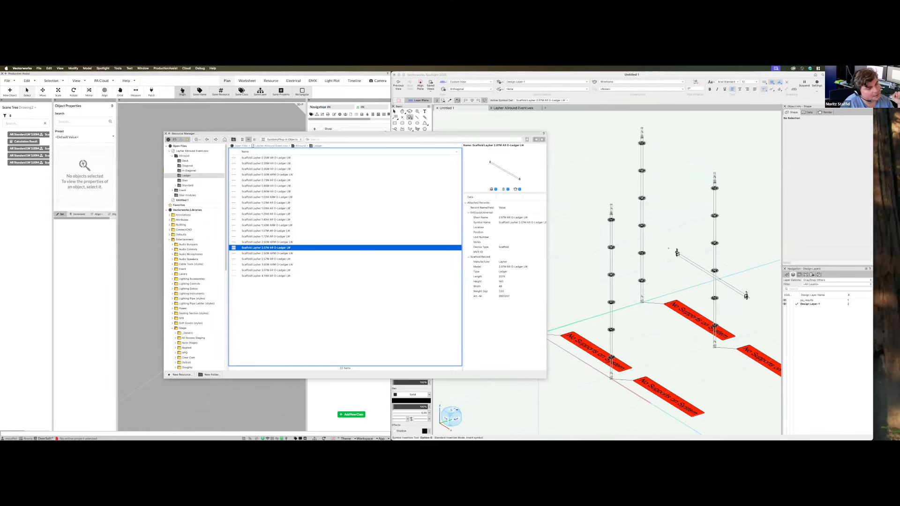
pyautogui.scroll(-3, 677, 254)
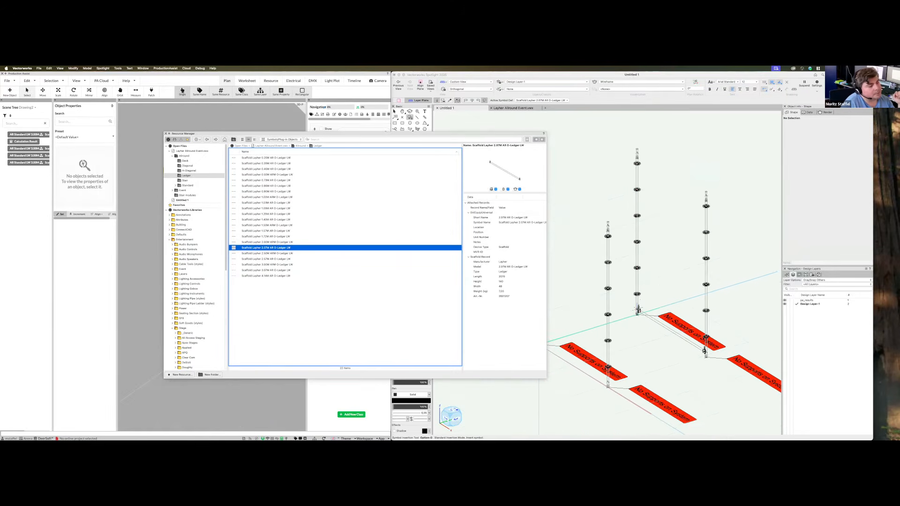
pyautogui.scroll(6, 649, 303)
pyautogui.scroll(8, 659, 297)
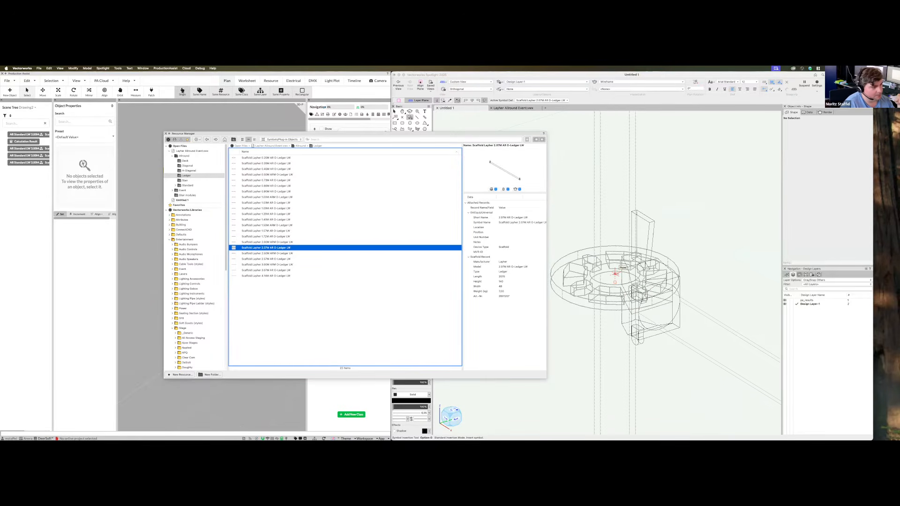
pyautogui.click(615, 275)
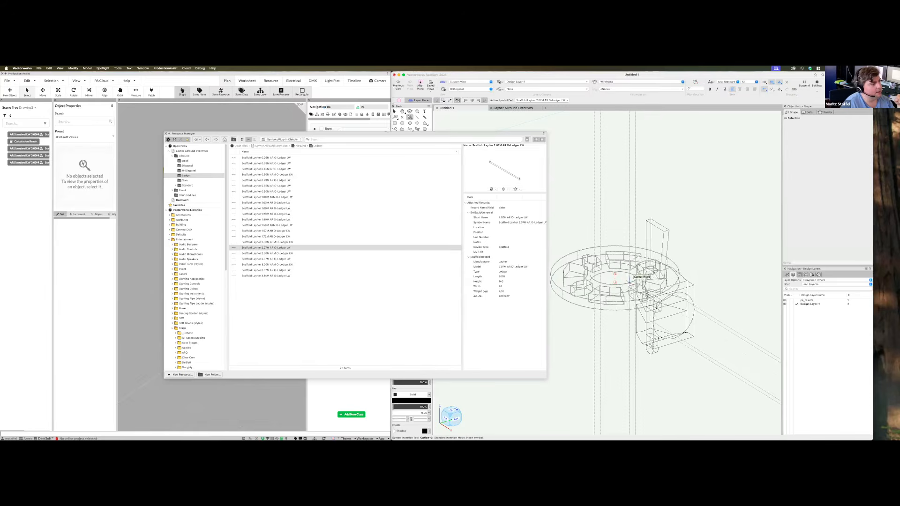
pyautogui.click(615, 274)
pyautogui.scroll(-5, 669, 235)
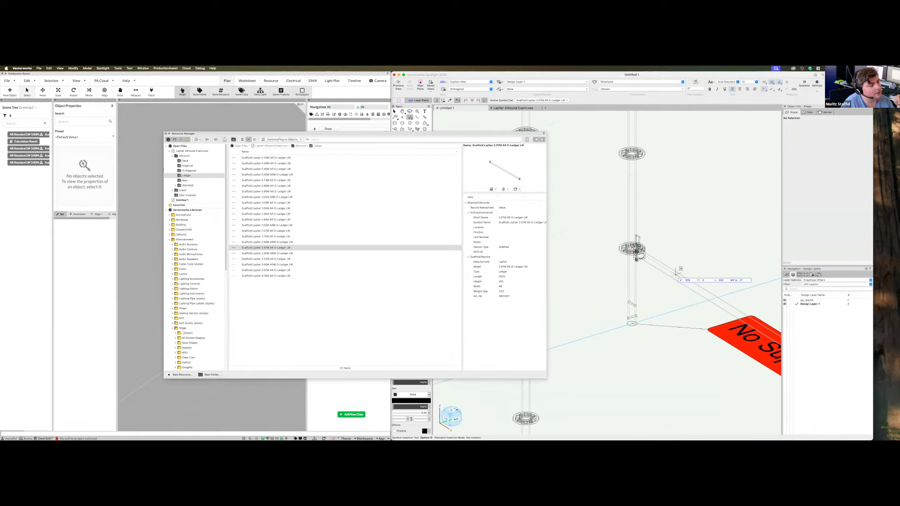
pyautogui.scroll(-3, 605, 241)
pyautogui.scroll(3, 654, 276)
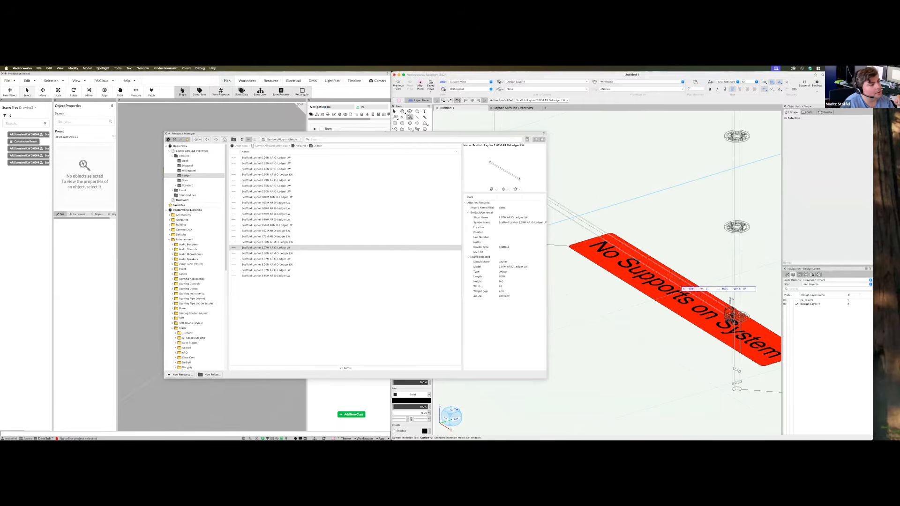
pyautogui.scroll(-3, 652, 279)
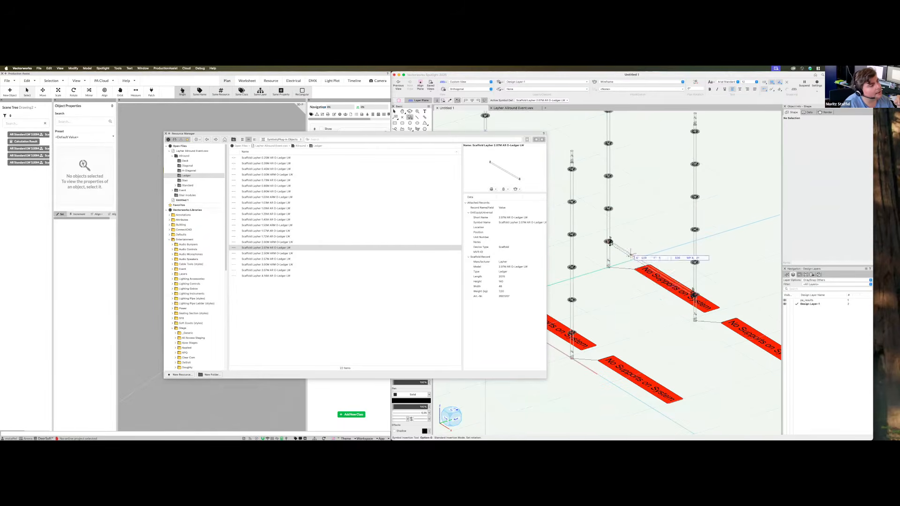
pyautogui.scroll(5, 675, 253)
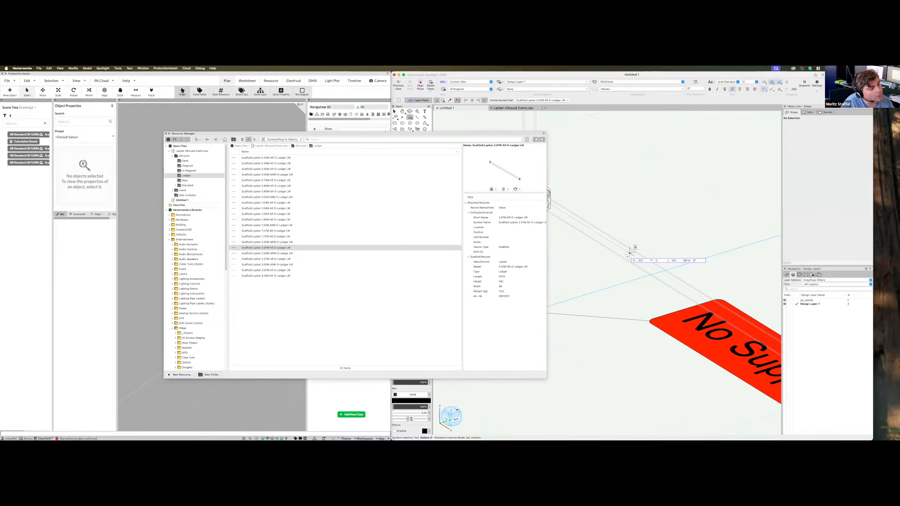
pyautogui.click(630, 253)
# Place a second 2.07M ledger between the standards' bases
pyautogui.scroll(-3, 647, 281)
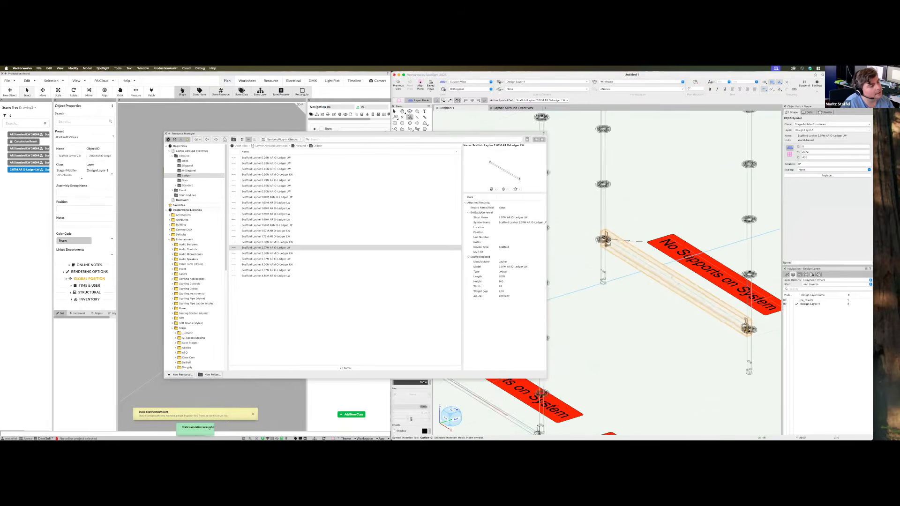
pyautogui.scroll(-4, 672, 277)
pyautogui.scroll(3, 624, 287)
pyautogui.scroll(-2, 624, 286)
pyautogui.scroll(5, 577, 287)
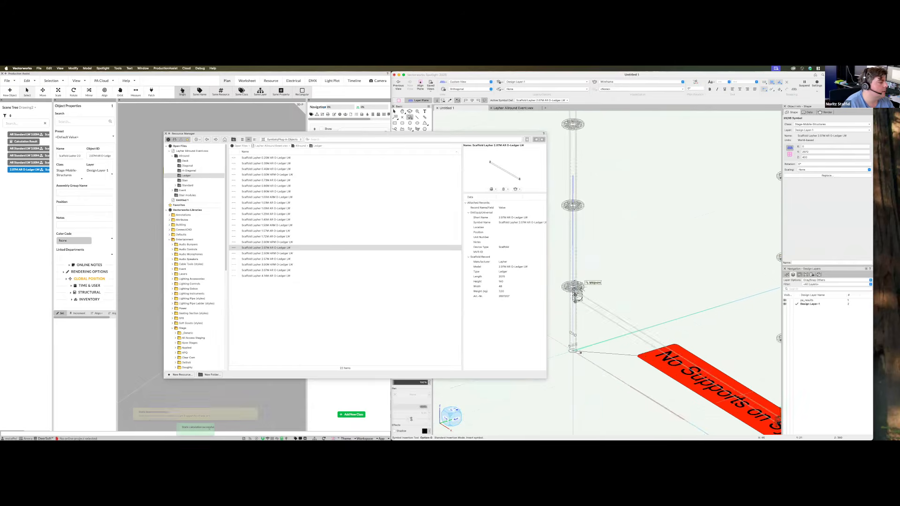
pyautogui.scroll(5, 577, 287)
pyautogui.click(557, 280)
# Place the third ledger at a pole base and move the Resource Manager aside
pyautogui.scroll(-10, 579, 276)
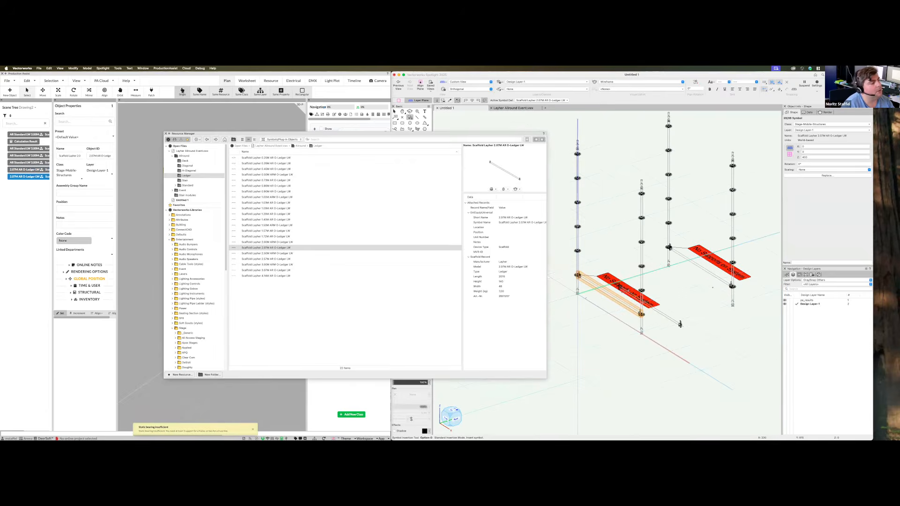
pyautogui.scroll(8, 731, 305)
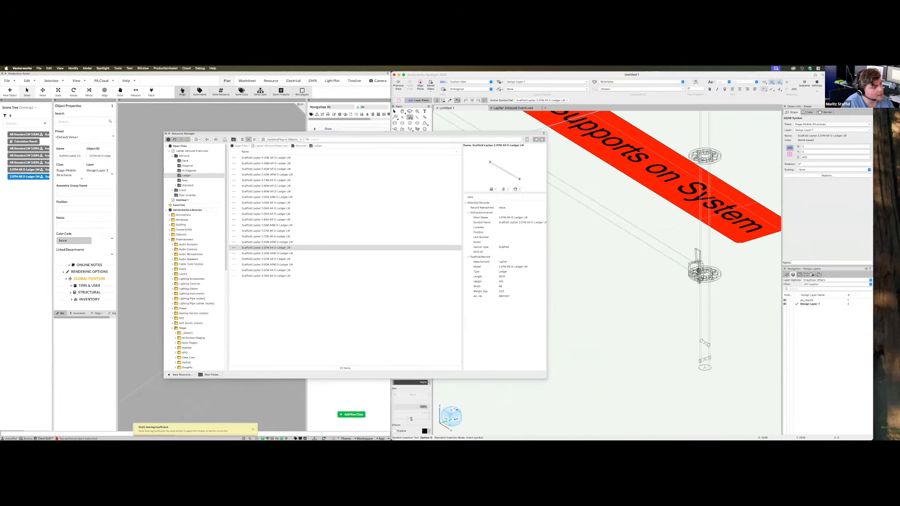
pyautogui.click(701, 272)
pyautogui.click(659, 286)
pyautogui.scroll(-6, 633, 272)
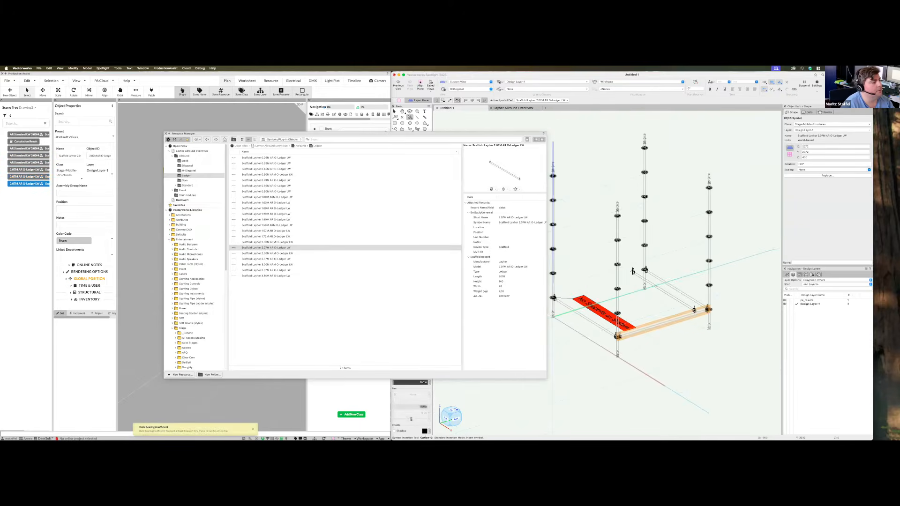
pyautogui.scroll(8, 633, 272)
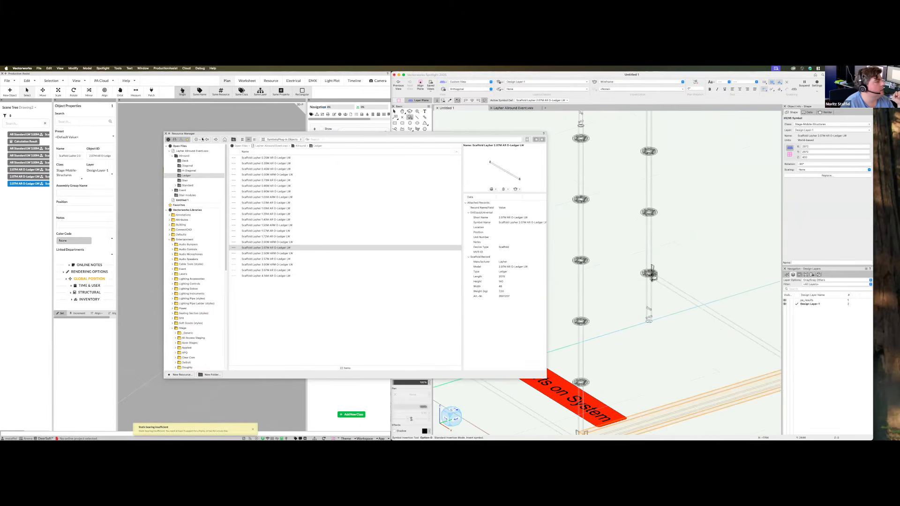
pyautogui.moveTo(238, 134); pyautogui.dragTo(376, 165)
pyautogui.click(209, 288)
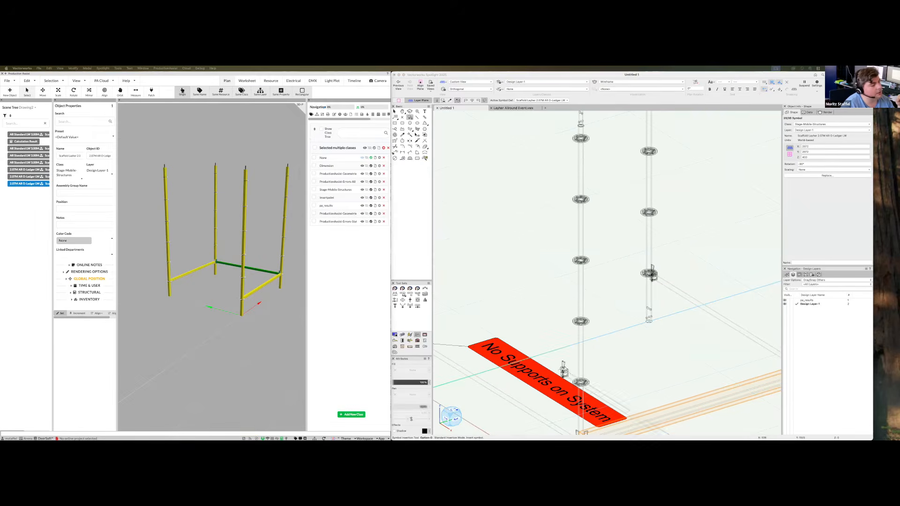
# Insert a fourth 2.07M O-Ledger to close the square base, then return to selecting
pyautogui.scroll(-5, 622, 409)
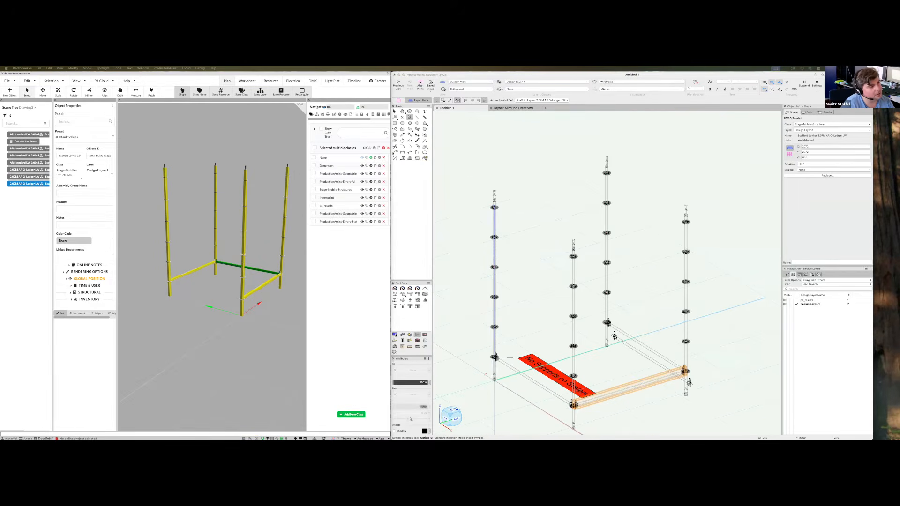
pyautogui.scroll(5, 614, 335)
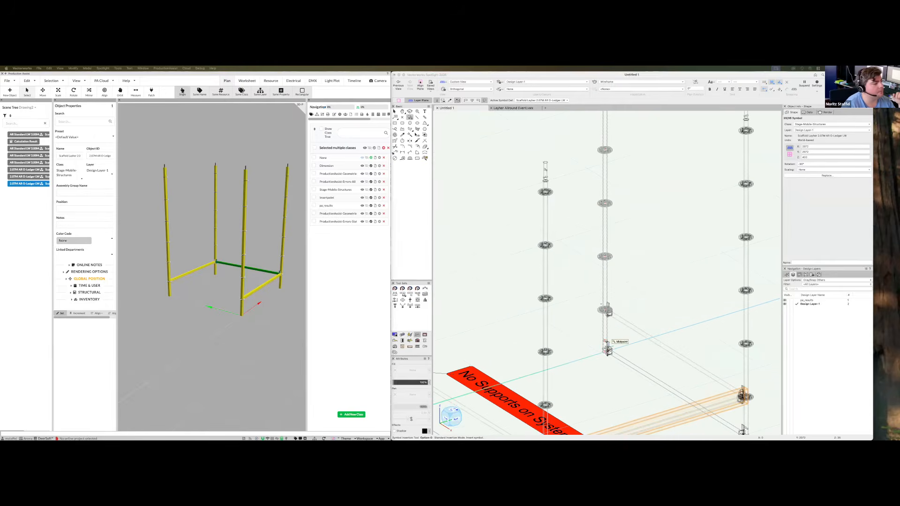
pyautogui.scroll(3, 608, 355)
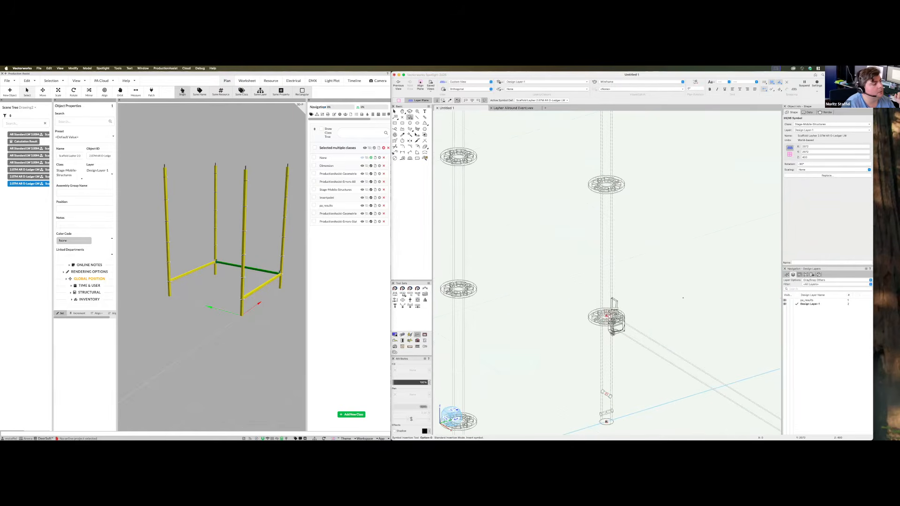
pyautogui.click(606, 315)
pyautogui.click(554, 323)
pyautogui.scroll(-3, 554, 304)
pyautogui.scroll(-2, 554, 305)
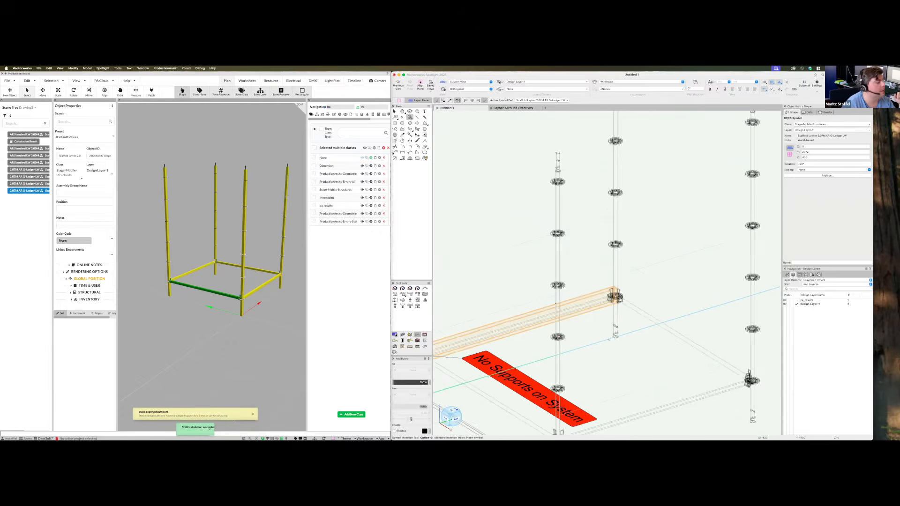
pyautogui.press('x')
pyautogui.press('x')
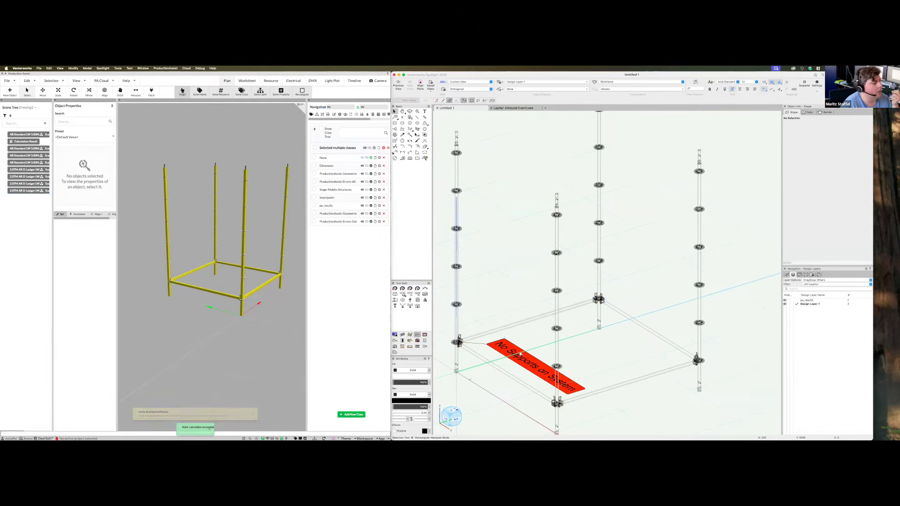
pyautogui.moveTo(258, 323)
pyautogui.mouseDown()
pyautogui.moveTo(297, 311)
pyautogui.moveTo(225, 314)
pyautogui.moveTo(255, 316)
pyautogui.mouseUp()
# Show Production Assist's Load Combination Settings with wind angle, speed and pressure values
pyautogui.scroll(-3, 592, 245)
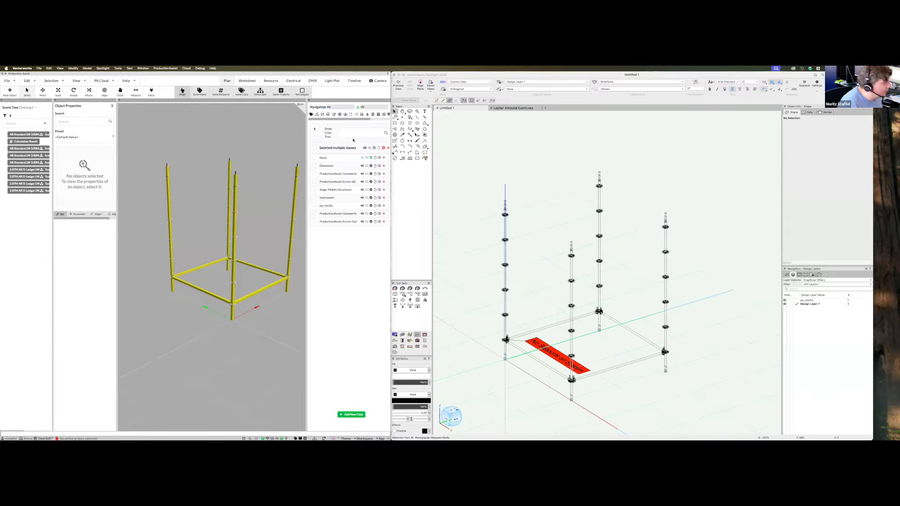
pyautogui.hscroll(2, 349, 115)
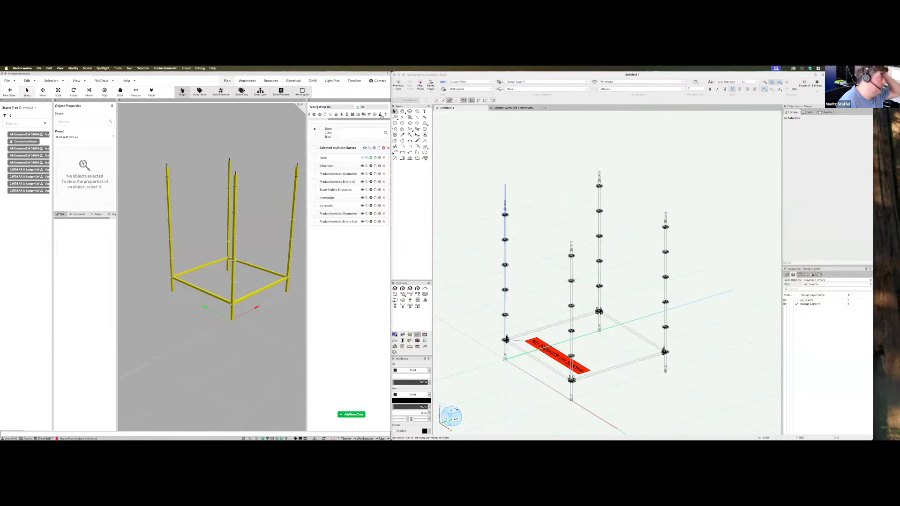
pyautogui.click(380, 115)
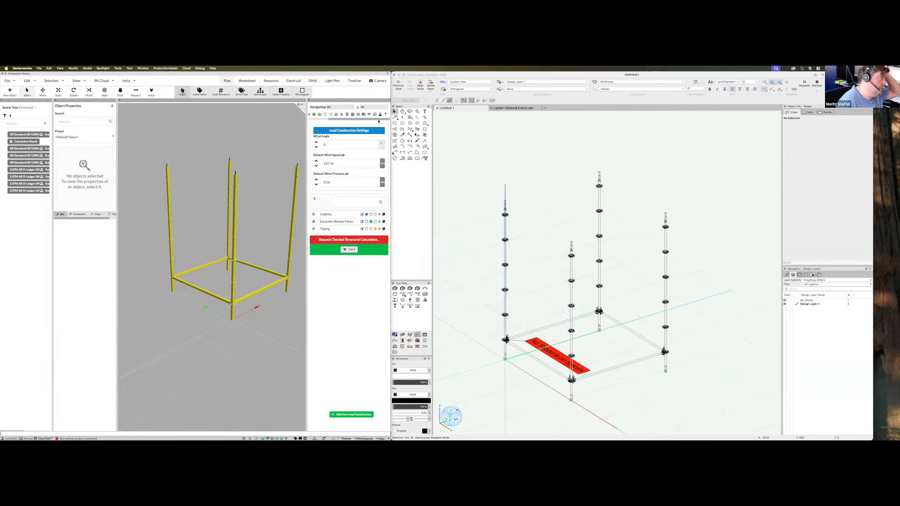
# Enable 'Use Floor as Support' in the Edit Load Combination dialog and confirm
pyautogui.click(346, 131)
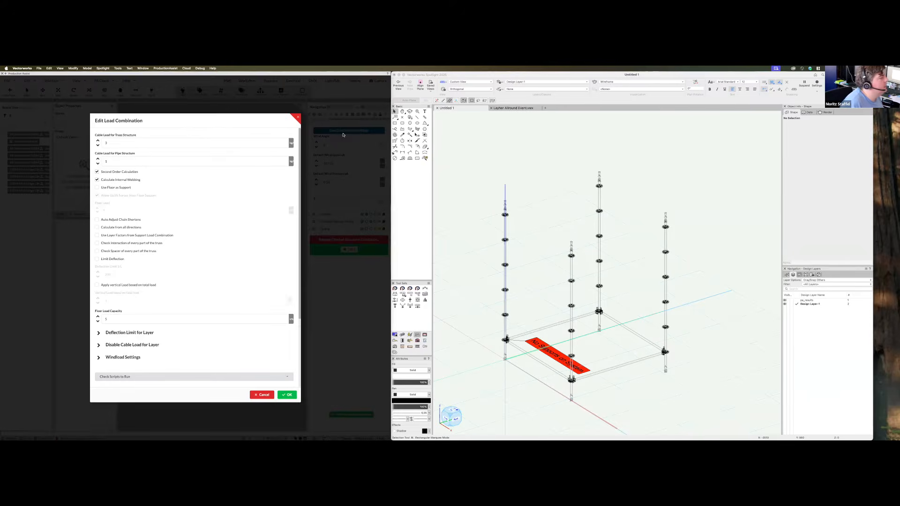
pyautogui.click(107, 188)
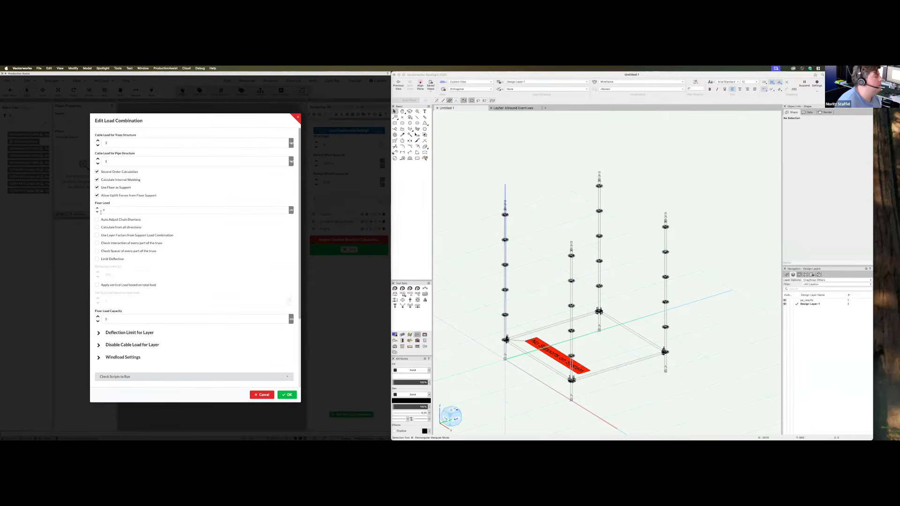
pyautogui.click(287, 395)
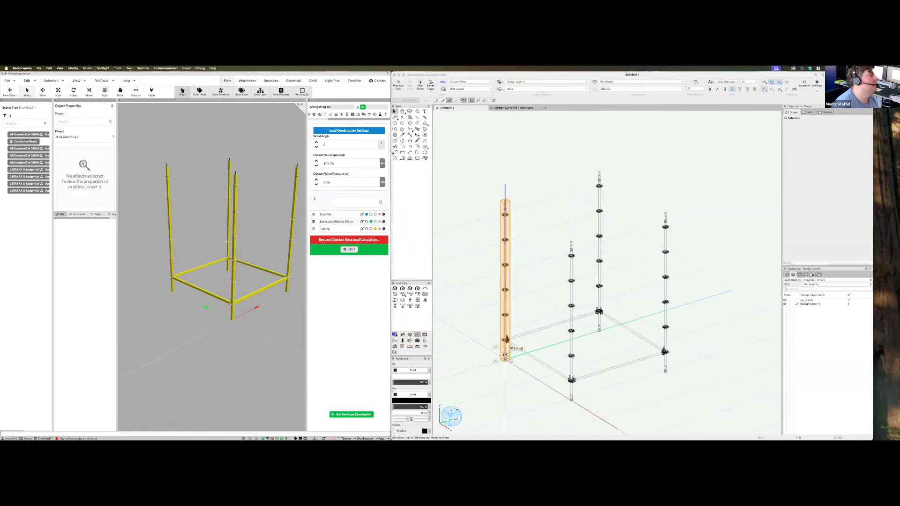
# Turn on 'Show Combined Deflection Du' and orbit to inspect the 0.02 cm maximum
pyautogui.click(385, 115)
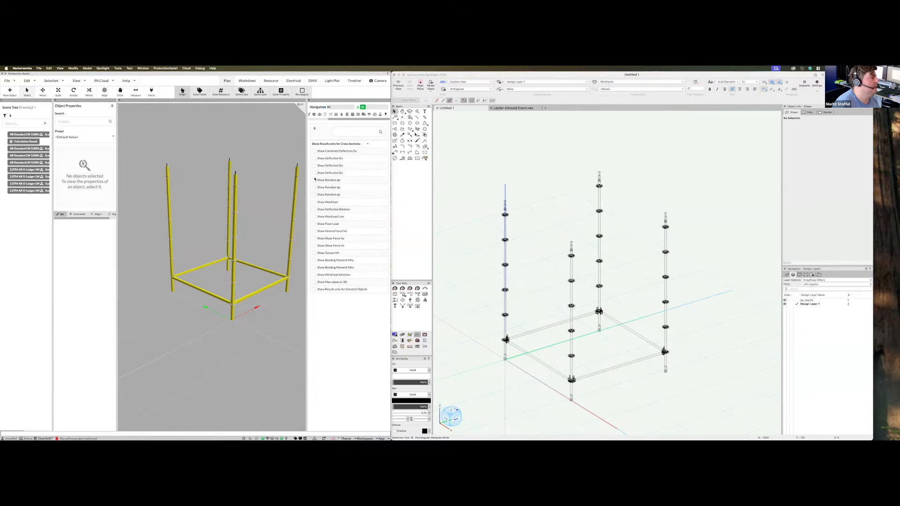
pyautogui.click(314, 152)
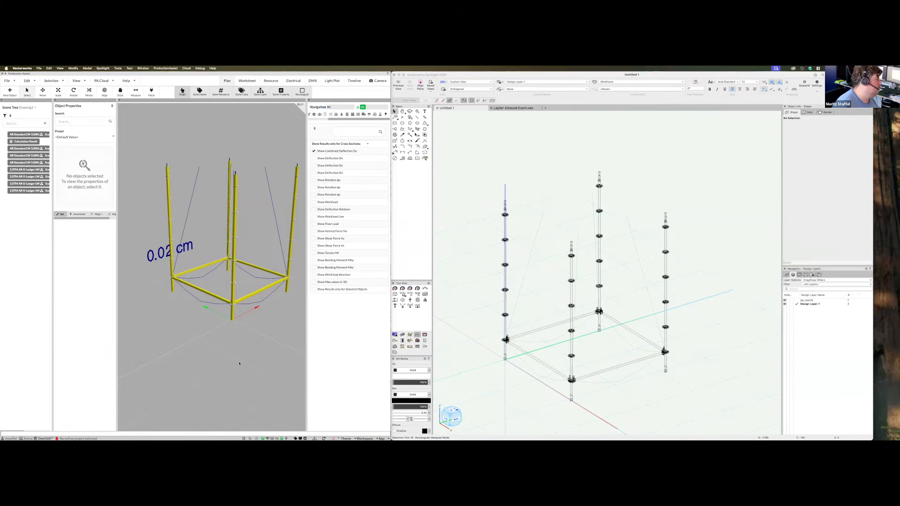
pyautogui.moveTo(295, 357); pyautogui.dragTo(166, 286, button='middle')
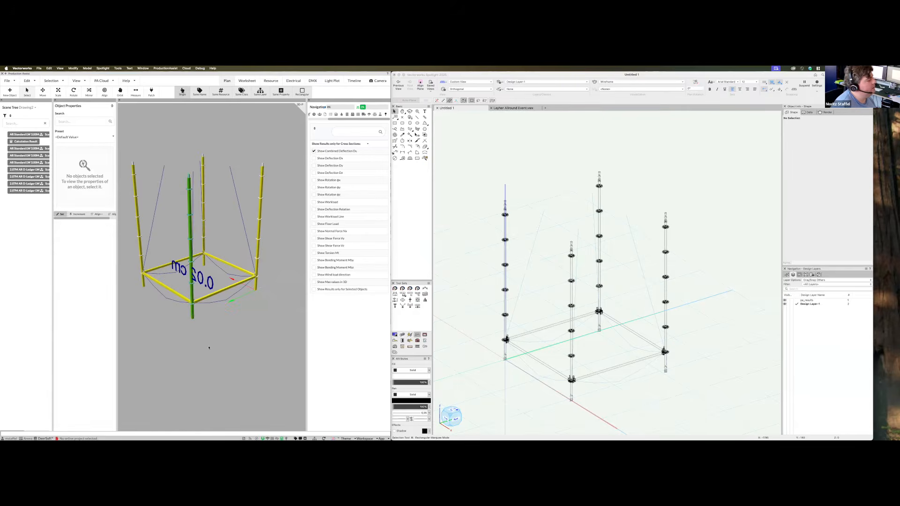
pyautogui.moveTo(211, 347); pyautogui.dragTo(237, 325, button='middle')
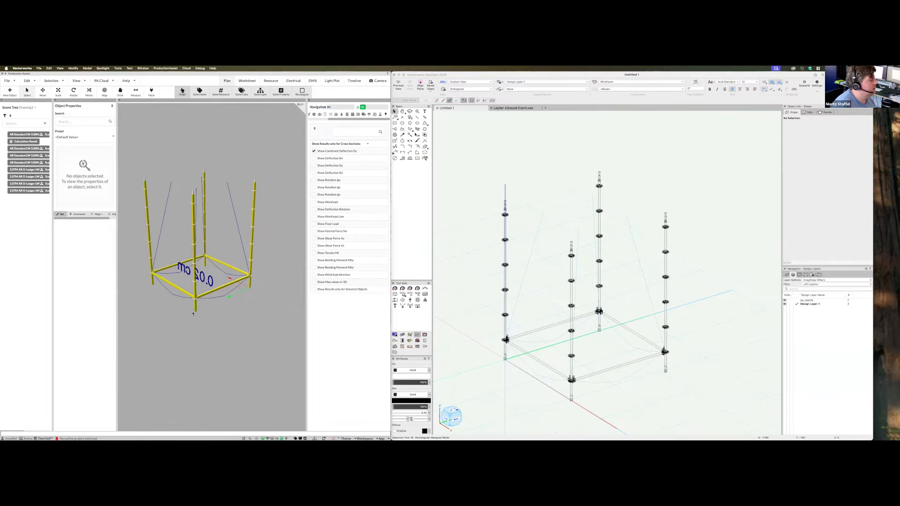
pyautogui.moveTo(202, 342); pyautogui.dragTo(265, 342)
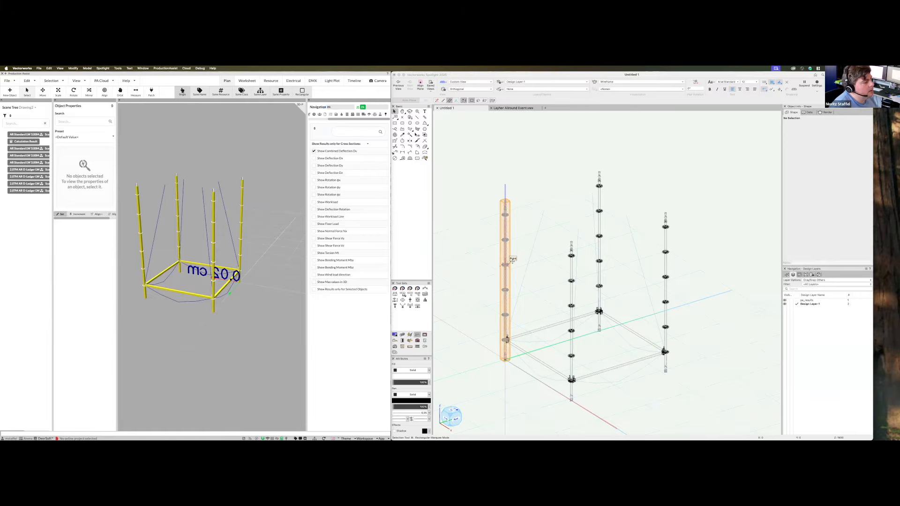
# Select all four scaffold standards
pyautogui.click(599, 212)
pyautogui.keyDown('shift'); pyautogui.click(507, 239); pyautogui.keyUp('shift')
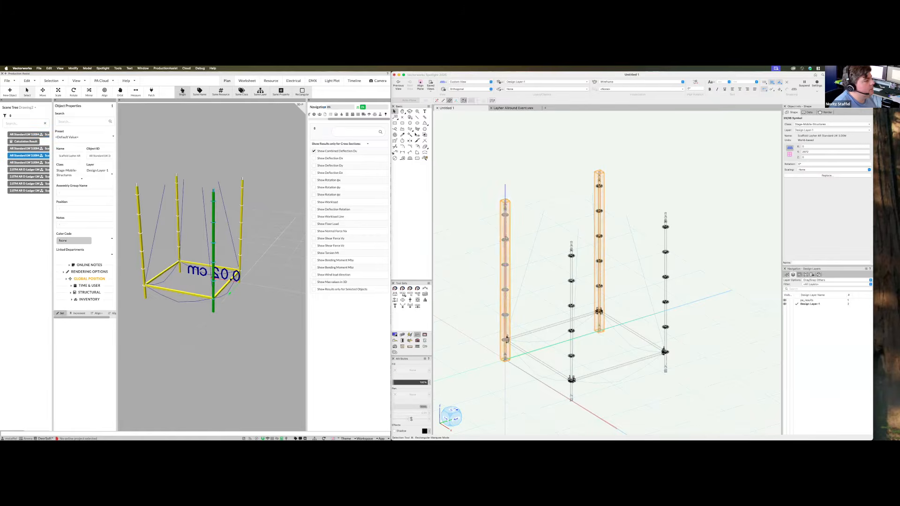
pyautogui.keyDown('shift'); pyautogui.click(571, 272); pyautogui.keyUp('shift')
pyautogui.keyDown('shift'); pyautogui.click(666, 277); pyautogui.keyUp('shift')
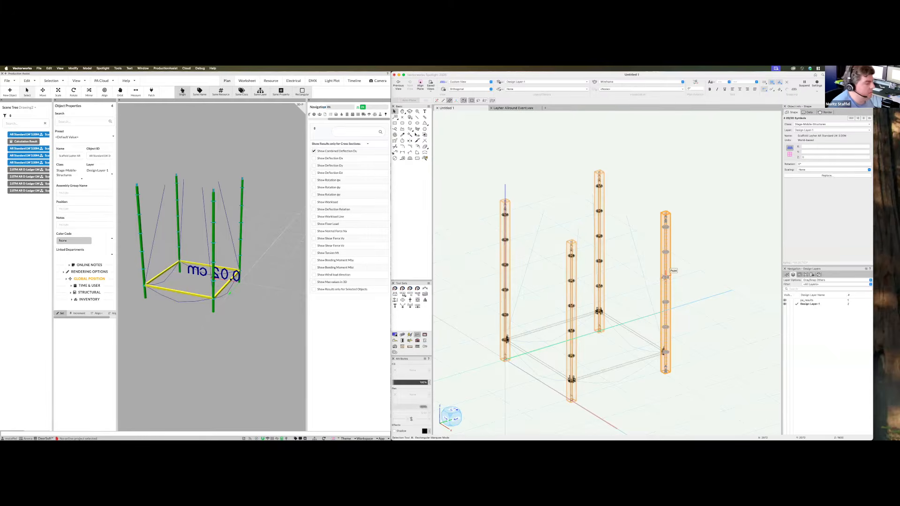
pyautogui.scroll(2, 571, 377)
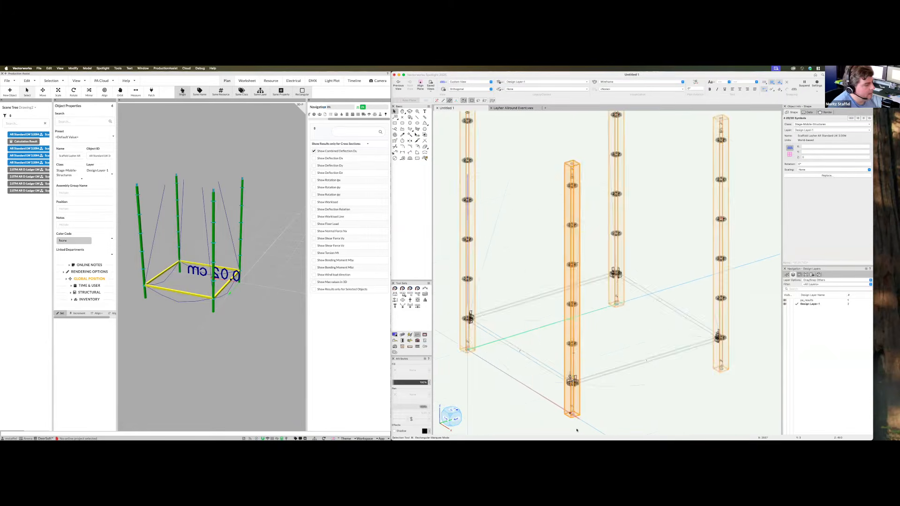
pyautogui.scroll(5, 575, 421)
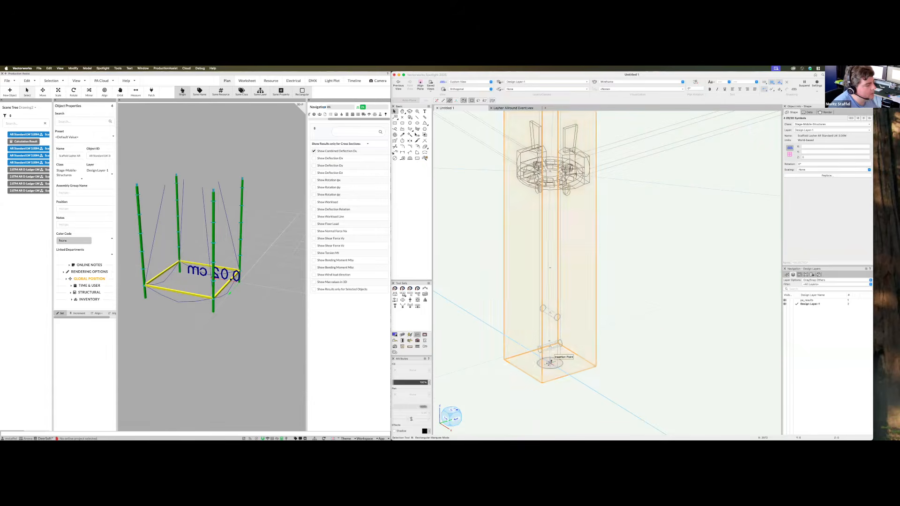
# Move-copy the standards upward, snapping the copies onto the tops of the originals
pyautogui.moveTo(550, 364); pyautogui.dragTo(637, 375)
pyautogui.scroll(2, 611, 370)
pyautogui.scroll(-10, 618, 380)
pyautogui.scroll(5, 619, 327)
pyautogui.scroll(5, 629, 366)
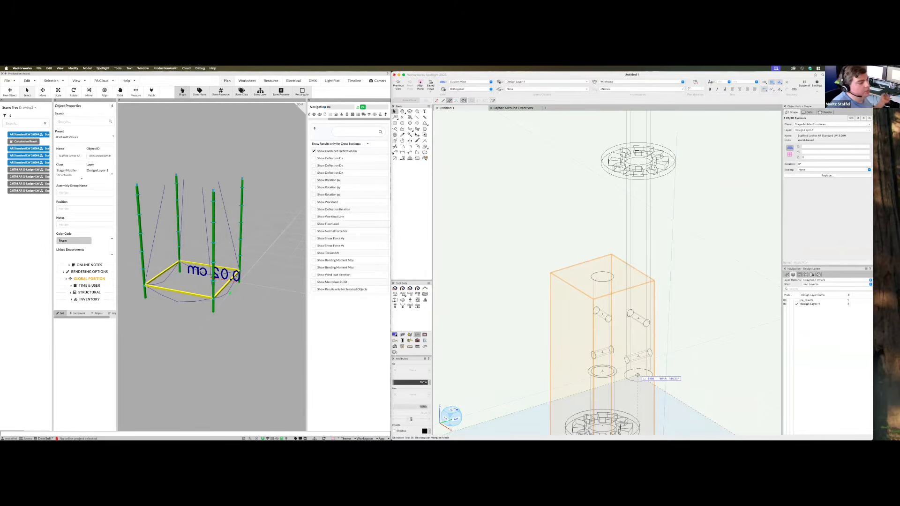
pyautogui.moveTo(638, 375); pyautogui.dragTo(602, 370)
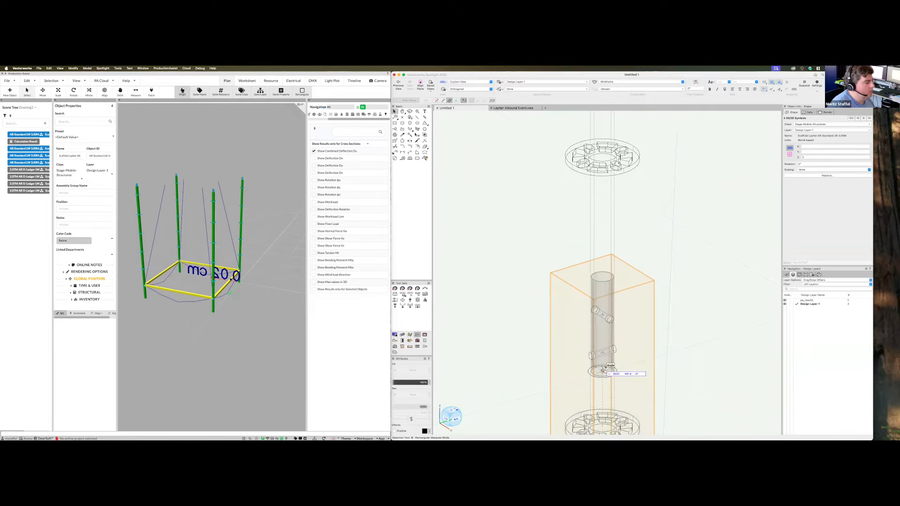
pyautogui.moveTo(602, 370); pyautogui.dragTo(603, 370)
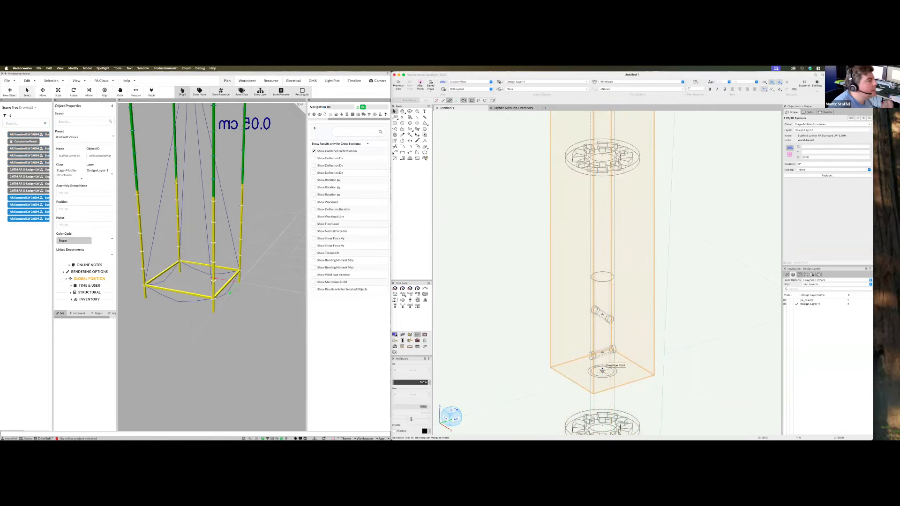
pyautogui.scroll(-10, 203, 308)
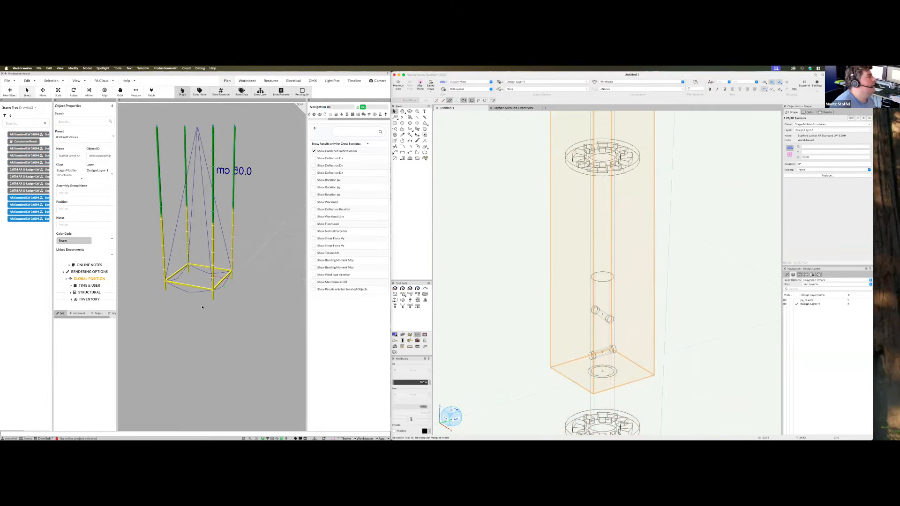
pyautogui.moveTo(211, 337); pyautogui.dragTo(226, 324)
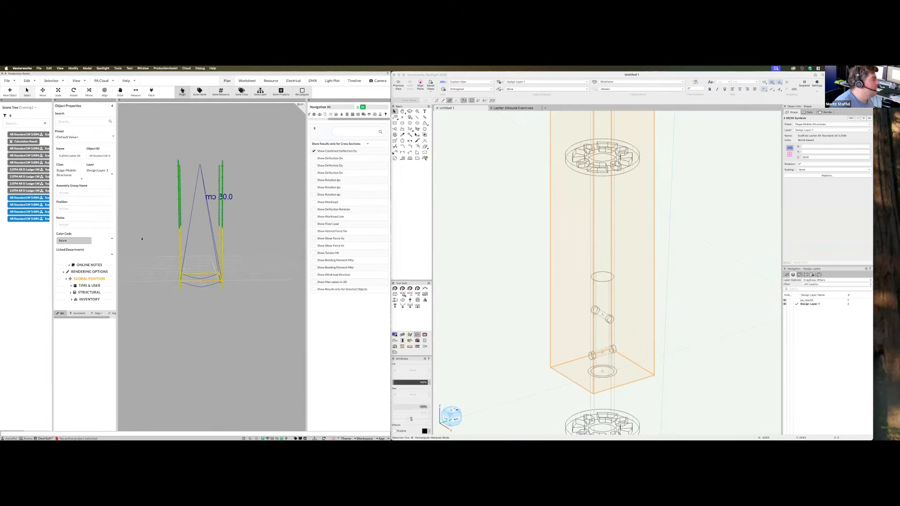
pyautogui.scroll(-10, 553, 259)
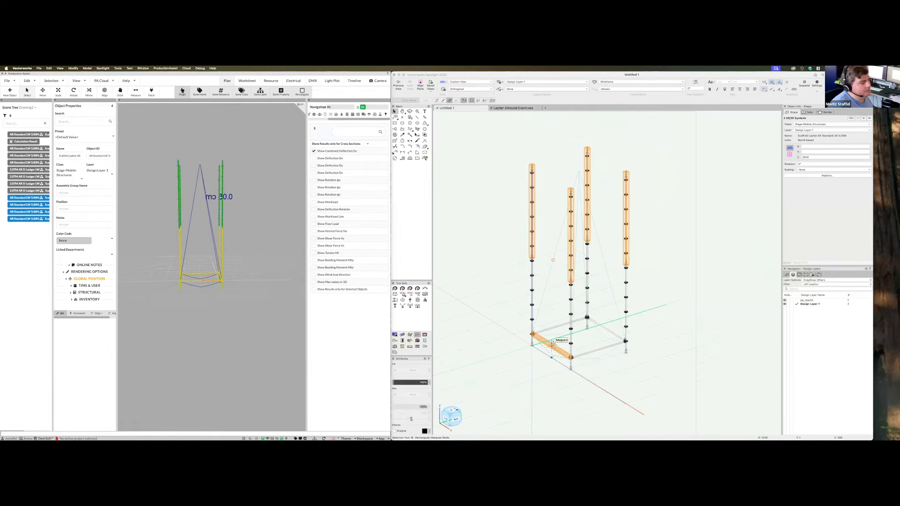
# Select the four ledgers of the bottom frame
pyautogui.click(573, 184)
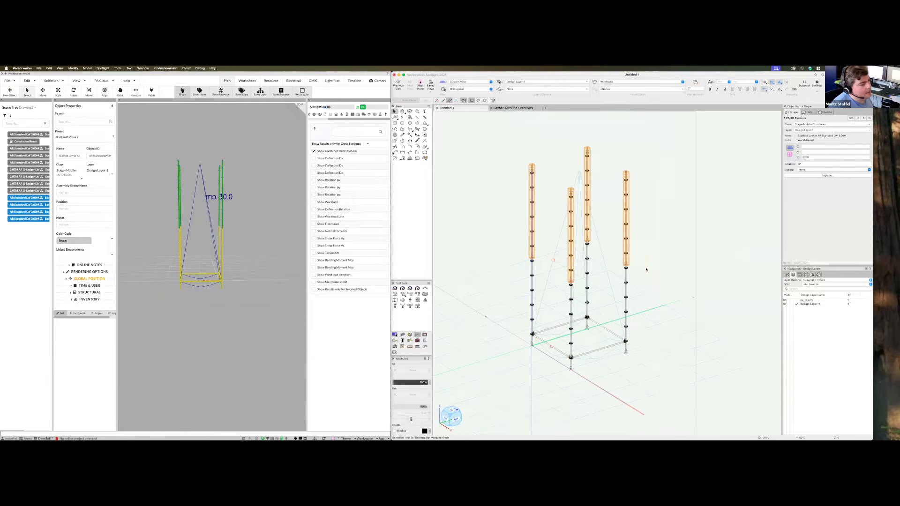
pyautogui.click(595, 337)
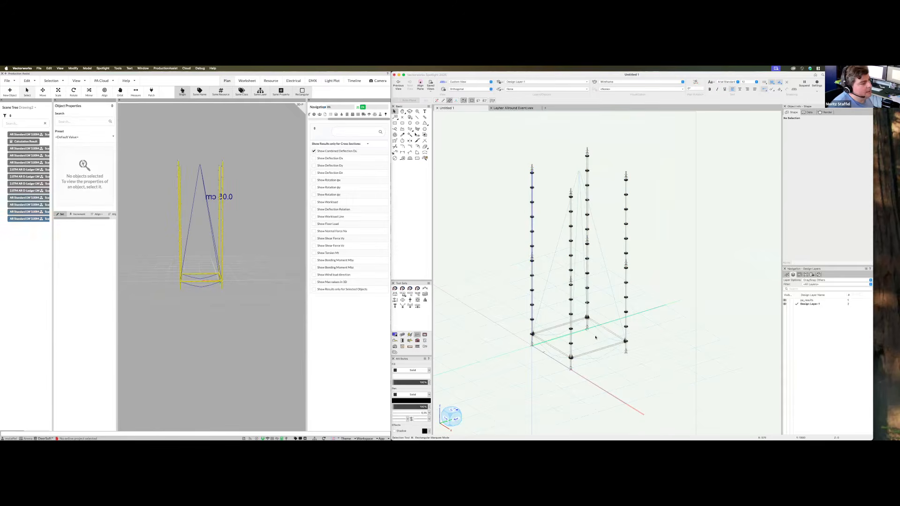
pyautogui.click(559, 327)
pyautogui.keyDown('shift'); pyautogui.click(553, 347); pyautogui.keyUp('shift')
pyautogui.keyDown('shift'); pyautogui.click(625, 332); pyautogui.keyUp('shift')
pyautogui.keyDown('shift'); pyautogui.click(615, 334); pyautogui.keyUp('shift')
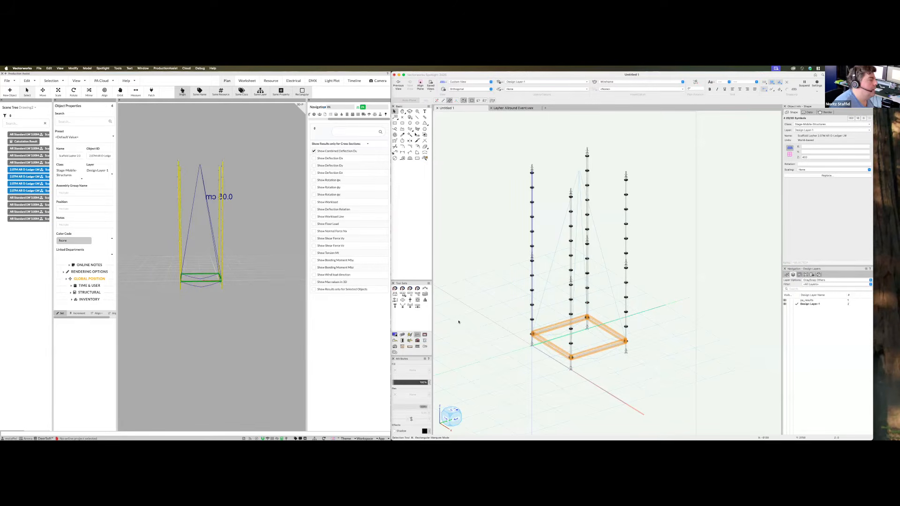
# Duplicate Array the ledgers with 1 column, 1 row, stacking two copies higher
pyautogui.click(51, 68)
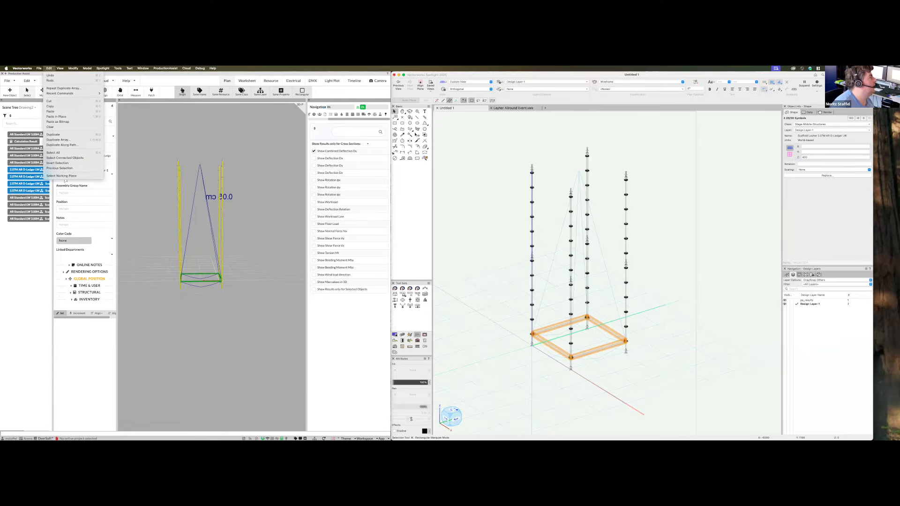
pyautogui.click(63, 140)
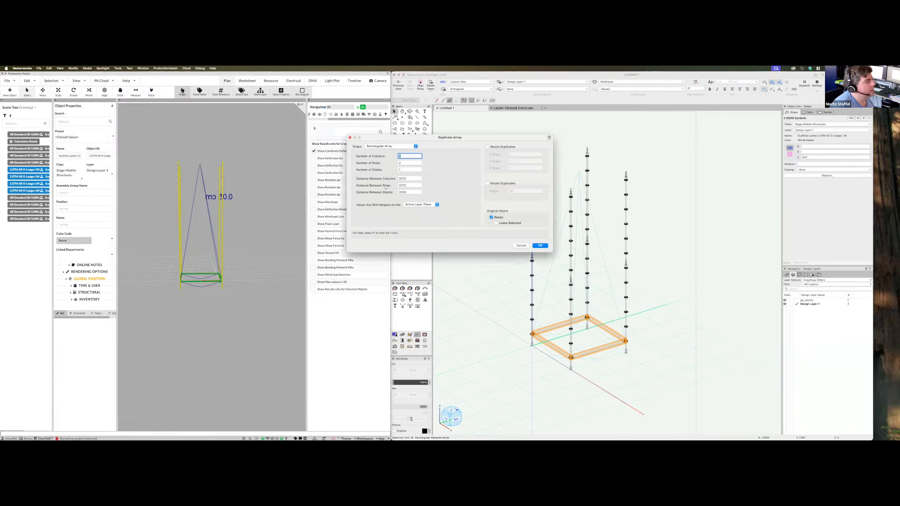
pyautogui.click(405, 169)
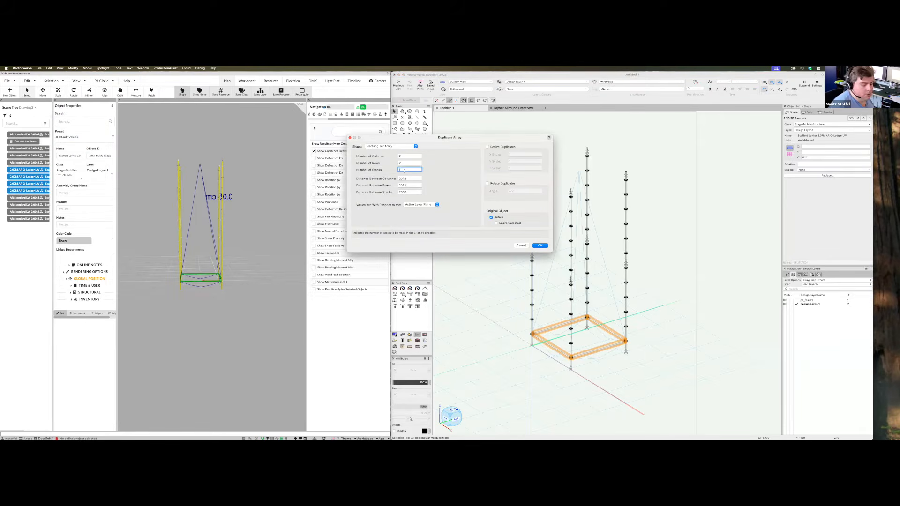
pyautogui.click(404, 155)
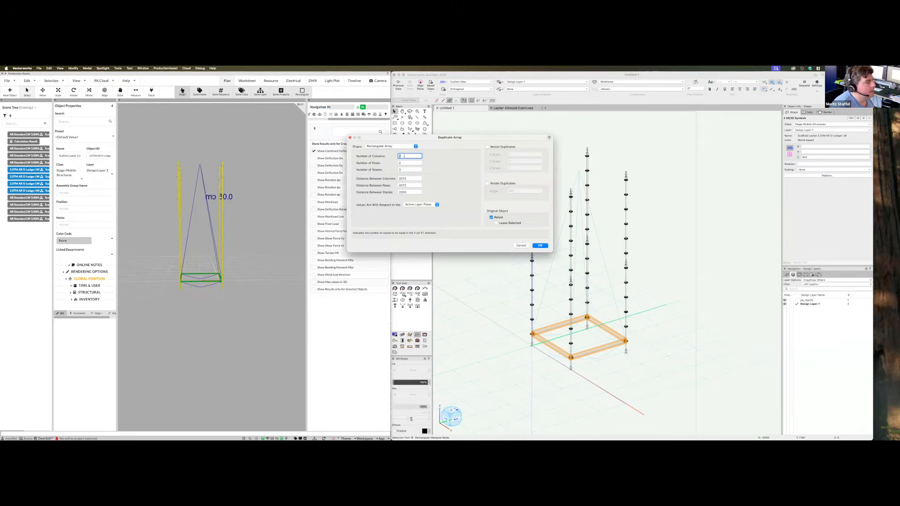
pyautogui.write('1')
pyautogui.click(408, 163)
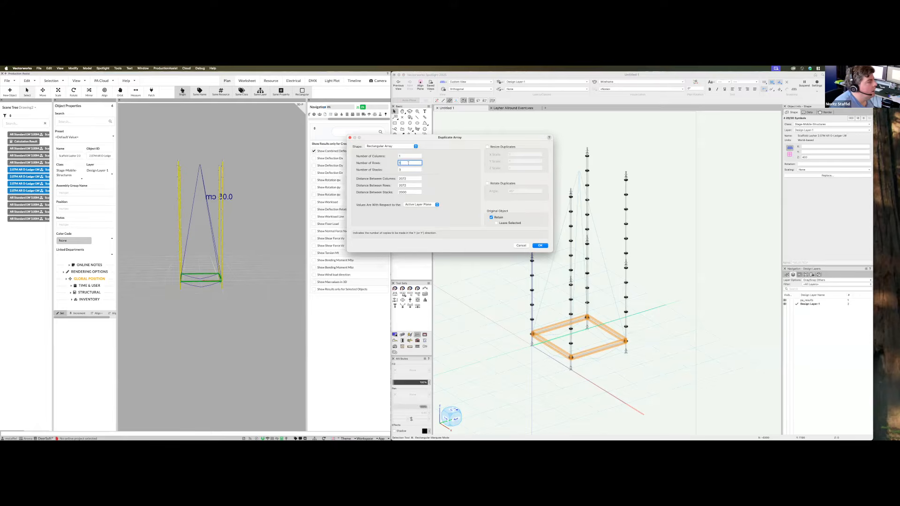
pyautogui.click(542, 246)
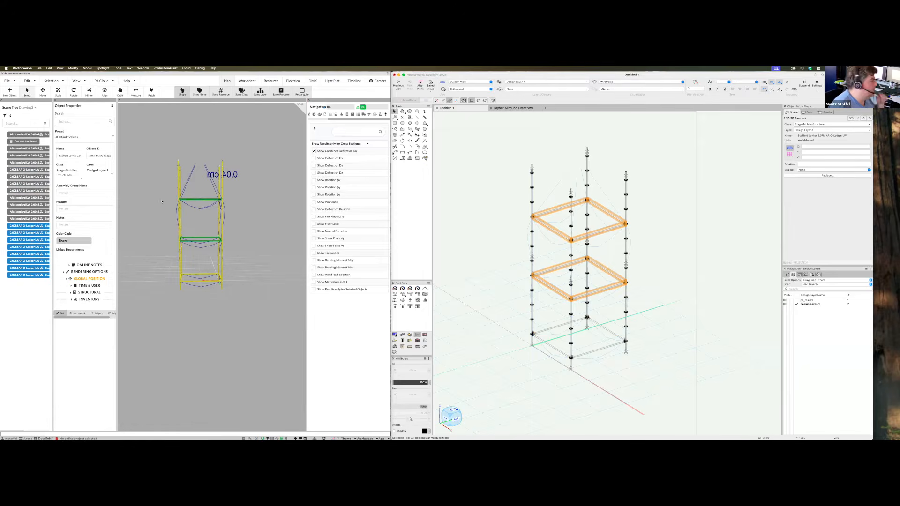
# Select the four ledgers of the bottom frame
pyautogui.moveTo(216, 335); pyautogui.dragTo(242, 186)
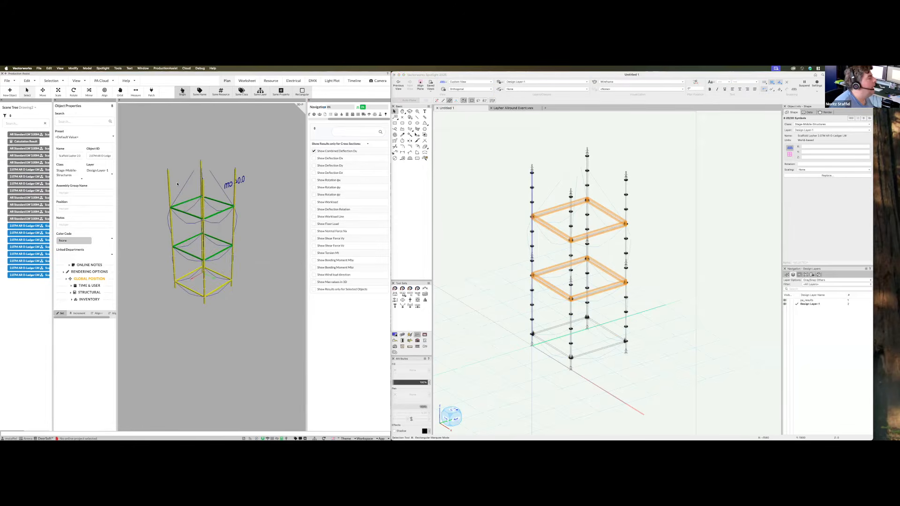
pyautogui.click(192, 320)
pyautogui.moveTo(211, 339)
pyautogui.mouseDown()
pyautogui.moveTo(267, 332)
pyautogui.moveTo(204, 336)
pyautogui.mouseUp()
pyautogui.scroll(2, 583, 368)
pyautogui.scroll(1, 568, 358)
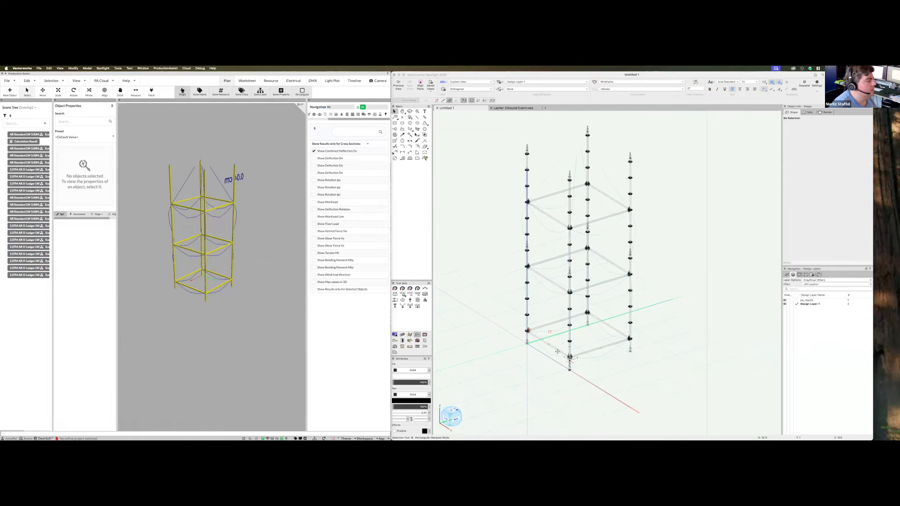
pyautogui.click(542, 325)
pyautogui.keyDown('shift'); pyautogui.click(558, 321); pyautogui.keyUp('shift')
pyautogui.keyDown('shift'); pyautogui.click(610, 324); pyautogui.keyUp('shift')
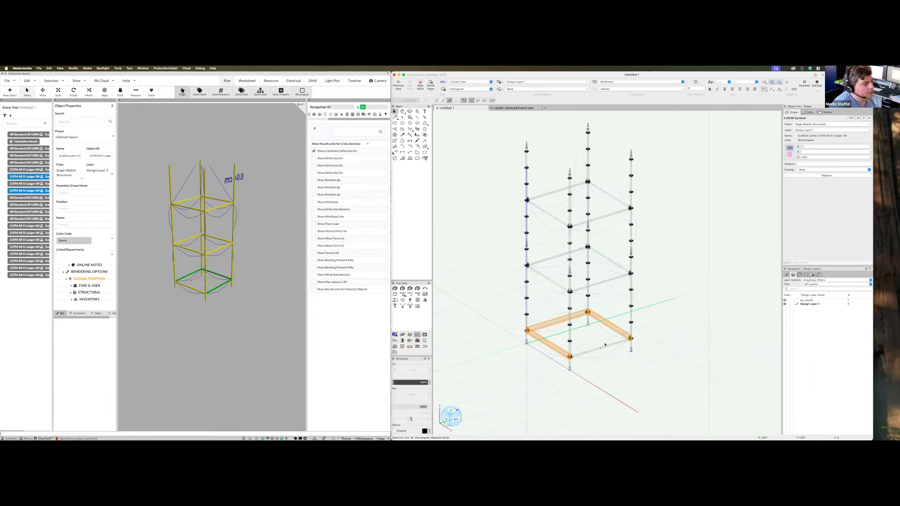
pyautogui.keyDown('shift'); pyautogui.click(603, 346); pyautogui.keyUp('shift')
# Drag-copy the four ledgers up onto the top rosette at height 5900
pyautogui.scroll(5, 581, 347)
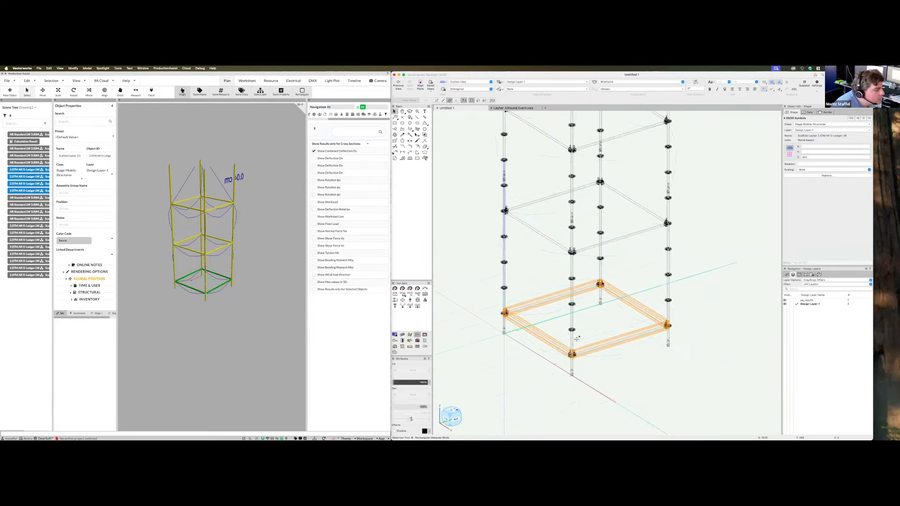
pyautogui.scroll(5, 570, 344)
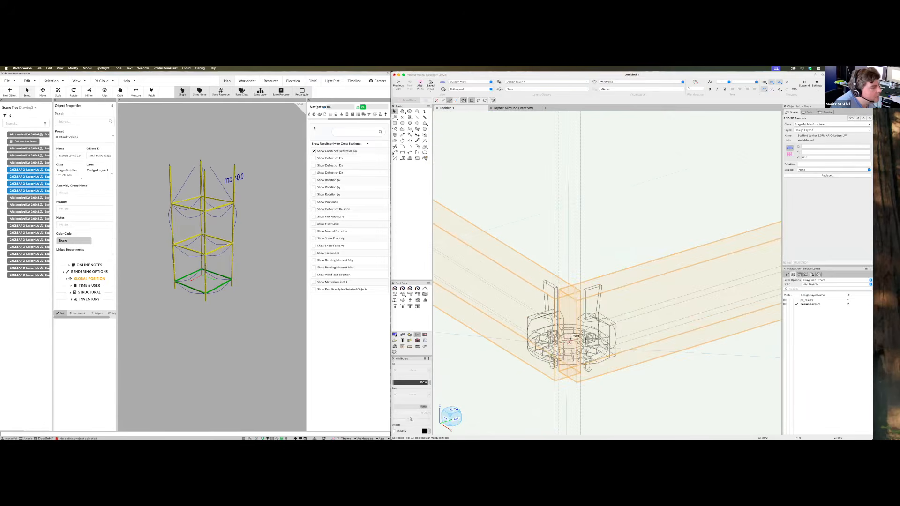
pyautogui.scroll(-10, 608, 370)
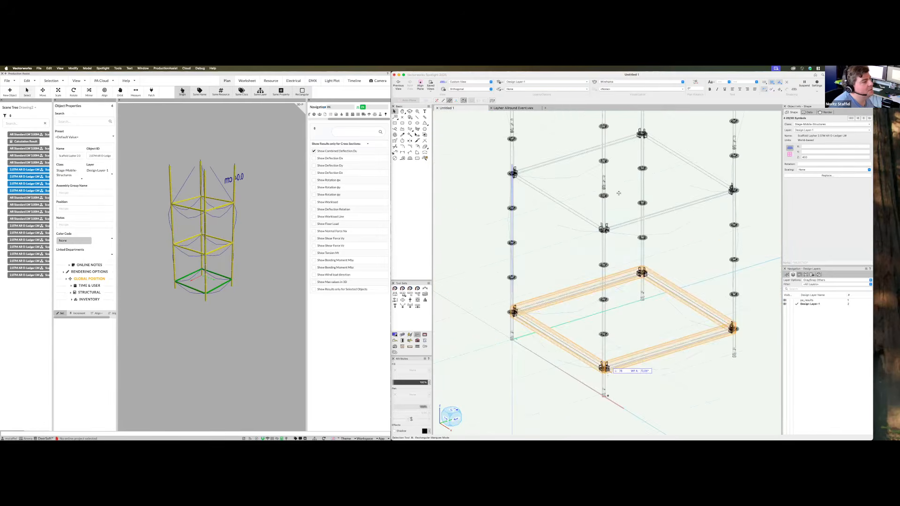
pyautogui.scroll(5, 608, 213)
pyautogui.scroll(5, 609, 214)
pyautogui.keyDown('alt'); pyautogui.moveTo(609, 214); pyautogui.dragTo(565, 222); pyautogui.keyUp('alt')
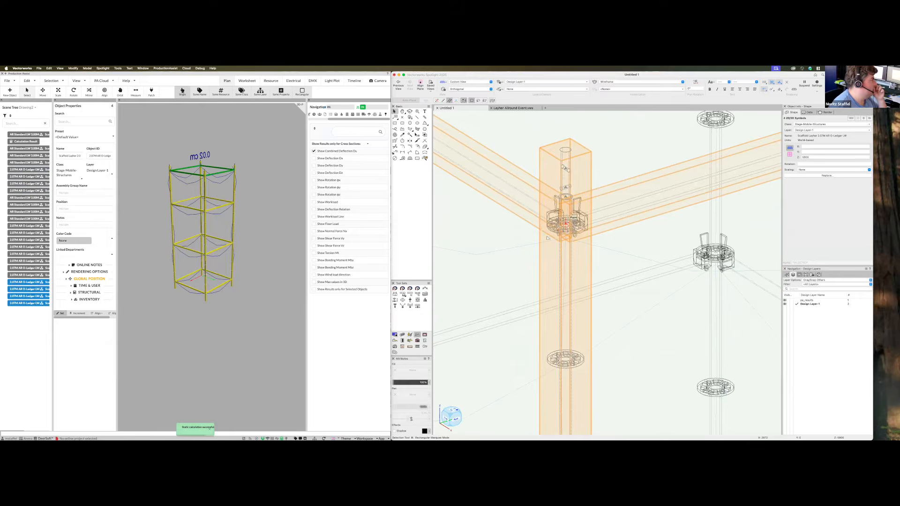
pyautogui.scroll(-3, 222, 268)
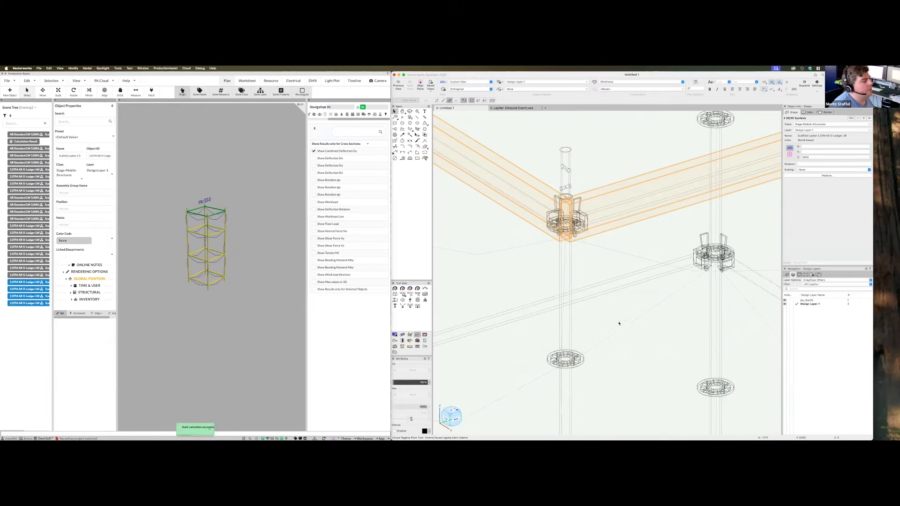
pyautogui.scroll(-10, 618, 322)
pyautogui.scroll(10, 641, 290)
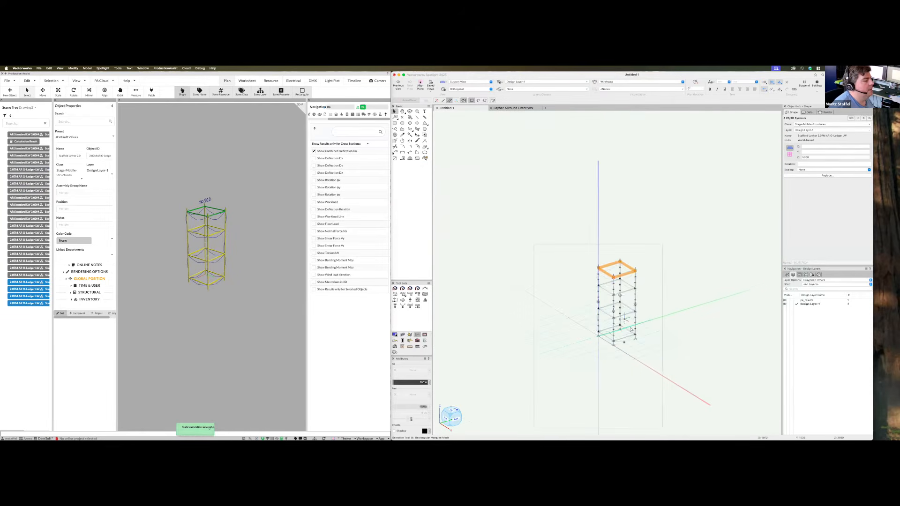
pyautogui.hotkey('shift', 'c')
# Dismiss the backup reminder, deselect everything, and switch to the Lighting tool set
pyautogui.moveTo(583, 349); pyautogui.dragTo(607, 329)
pyautogui.press('x')
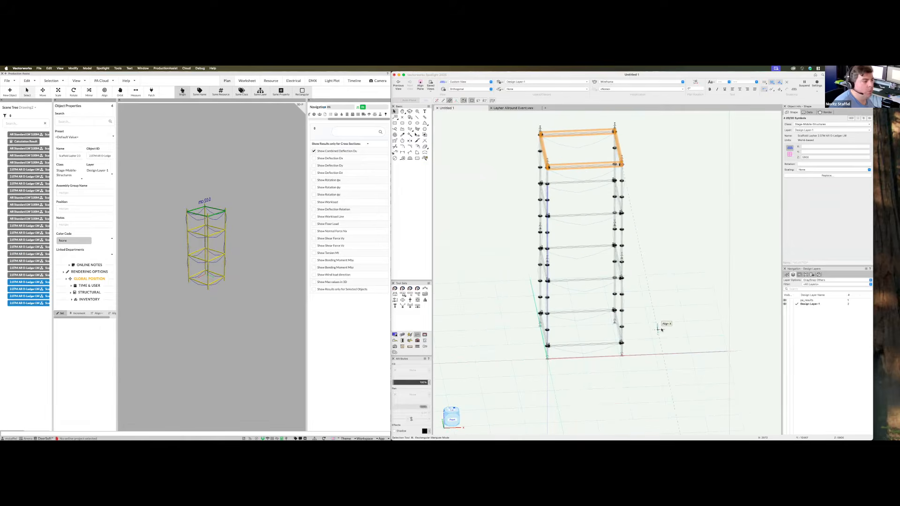
pyautogui.keyDown('super'); pyautogui.moveTo(660, 326); pyautogui.dragTo(628, 324, button='middle'); pyautogui.keyUp('super')
pyautogui.click(480, 200)
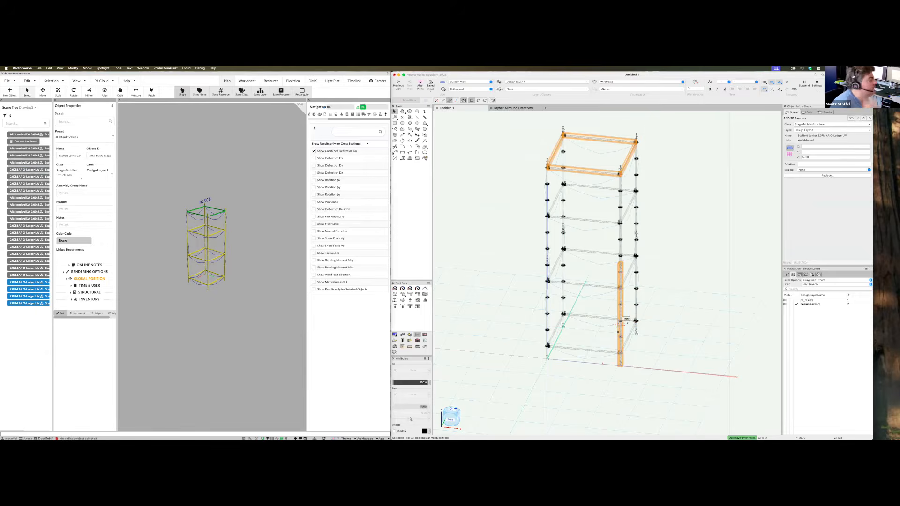
pyautogui.click(675, 165)
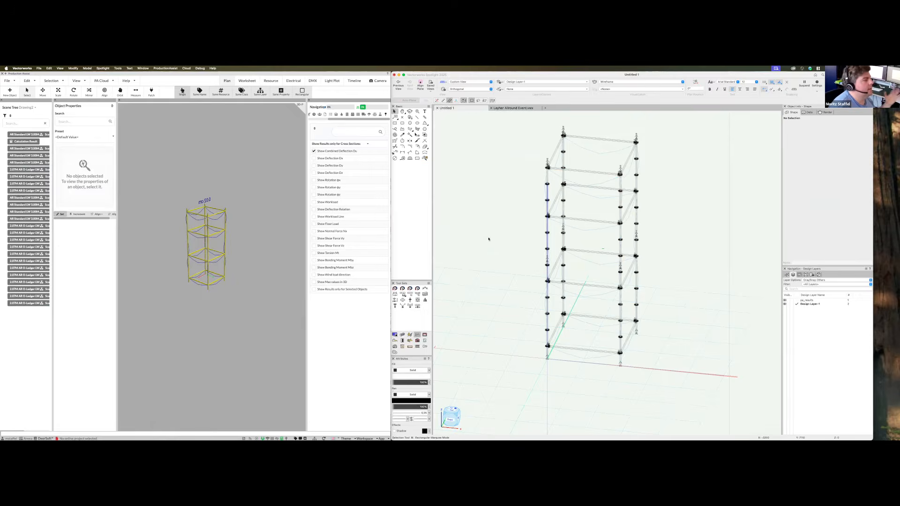
pyautogui.click(412, 335)
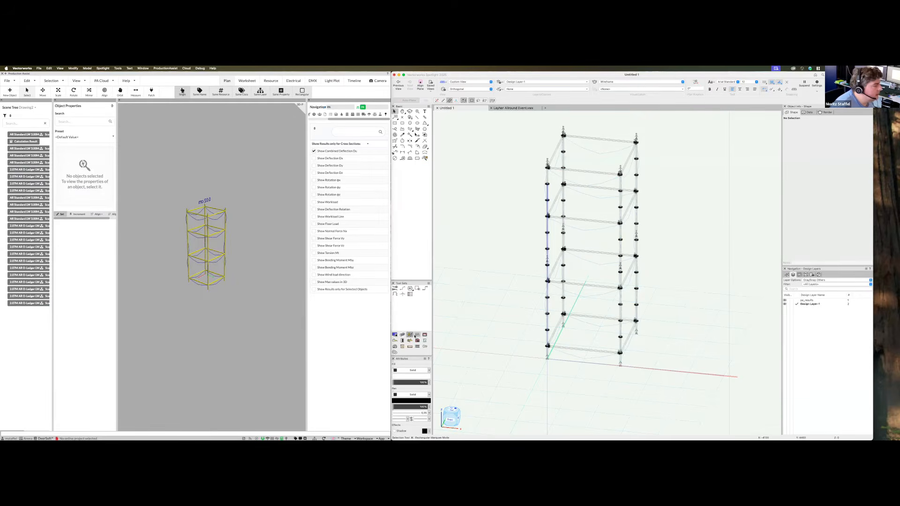
pyautogui.click(403, 333)
# Choose the Artfox Hybrid LED 150W fixture for the Lighting Device tool
pyautogui.click(396, 289)
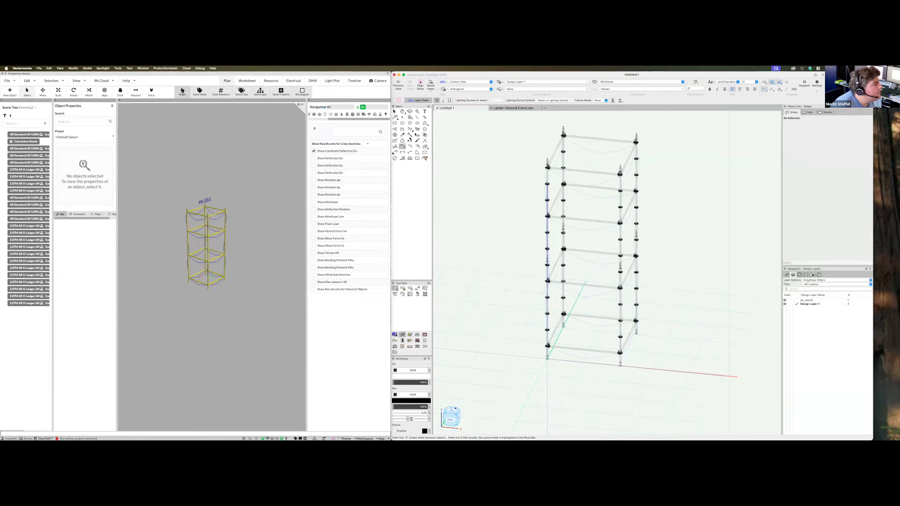
pyautogui.click(543, 100)
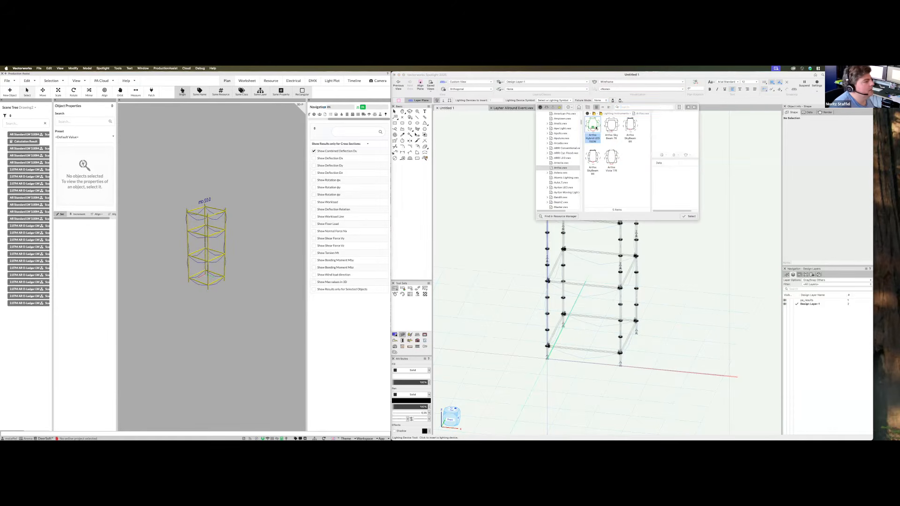
pyautogui.doubleClick(594, 126)
pyautogui.scroll(4, 605, 146)
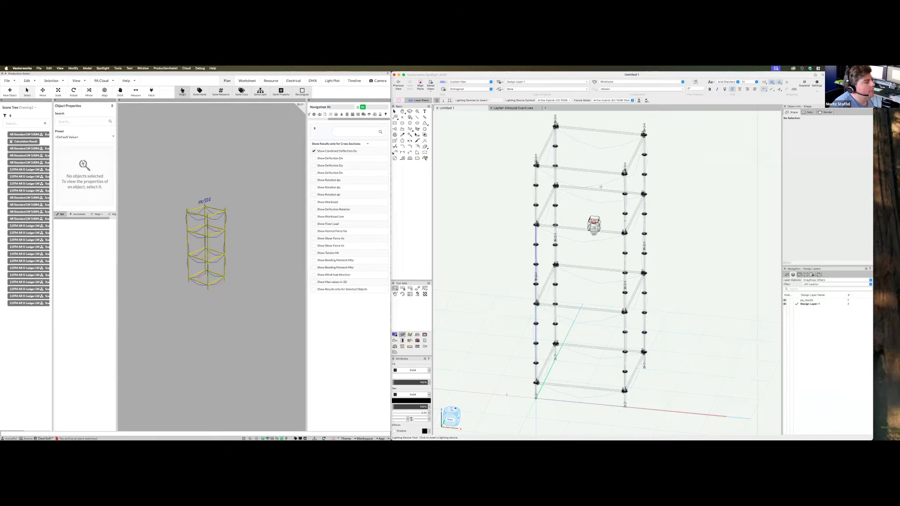
pyautogui.scroll(2, 601, 184)
pyautogui.scroll(3, 602, 185)
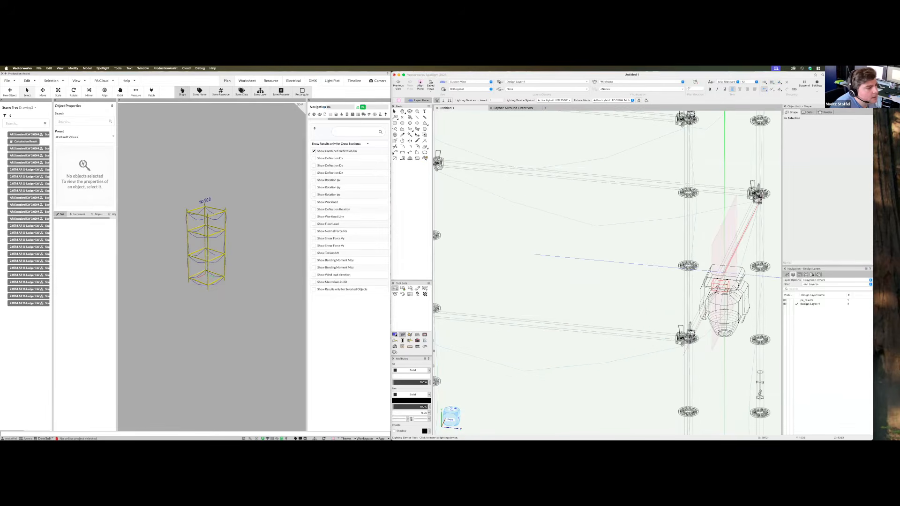
# Place four Artfox fixtures on the tower's ledgers, one per side
pyautogui.click(725, 272)
pyautogui.scroll(-2, 654, 254)
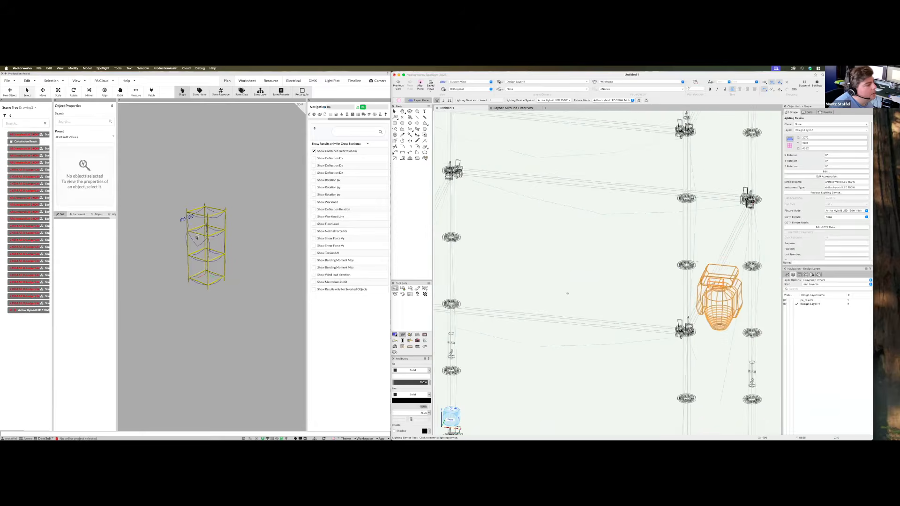
pyautogui.scroll(3, 554, 320)
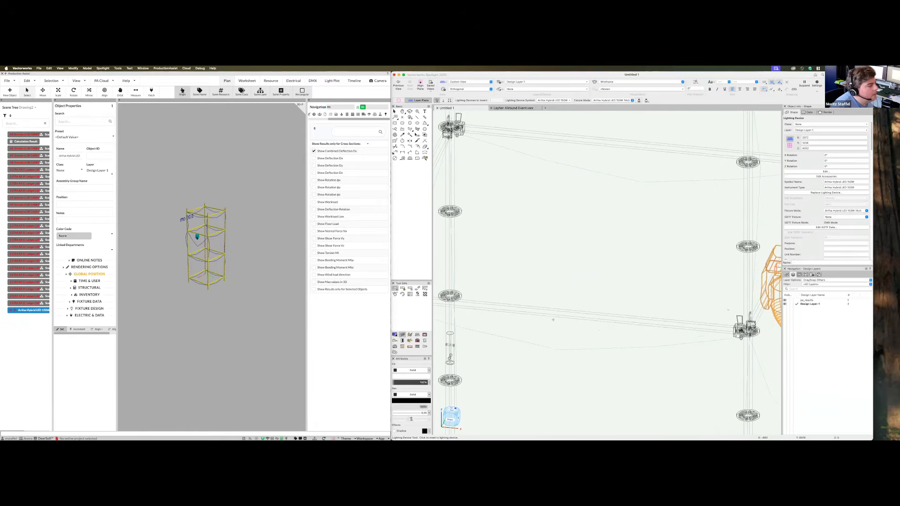
pyautogui.click(601, 280)
pyautogui.scroll(-3, 586, 319)
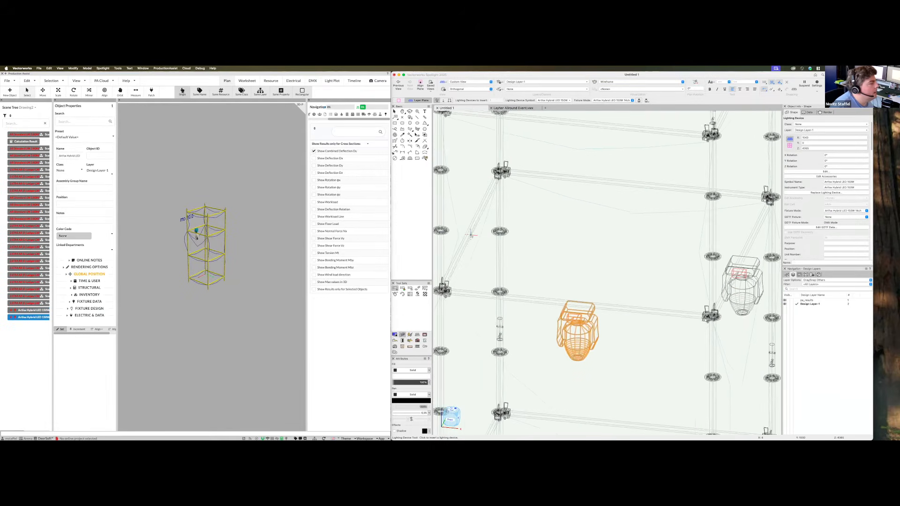
pyautogui.scroll(1, 471, 234)
pyautogui.click(470, 242)
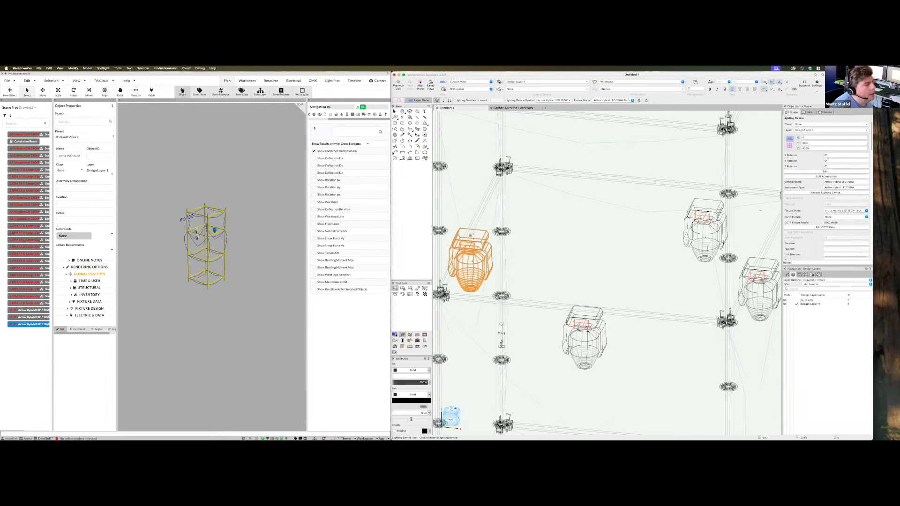
pyautogui.click(647, 183)
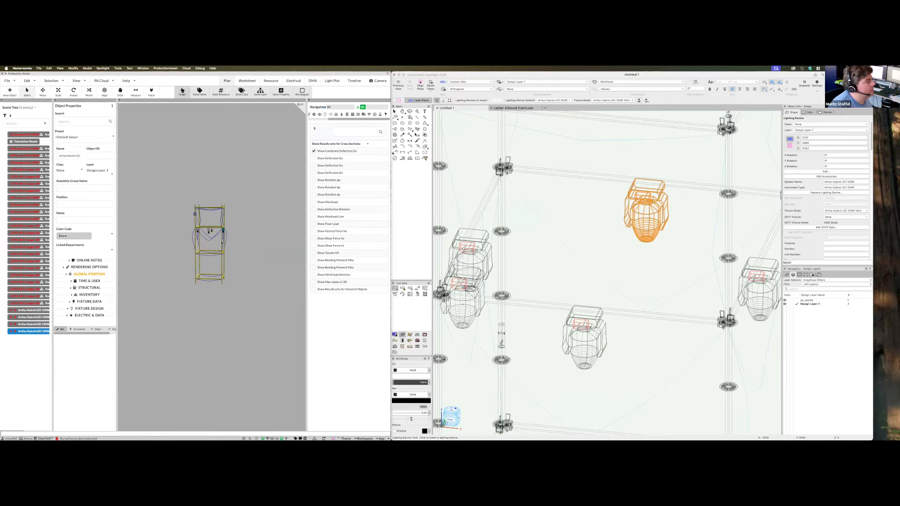
# Return to the Selection tool, deselect the fixture, and switch to top plan view
pyautogui.moveTo(256, 272); pyautogui.dragTo(195, 224, button='middle')
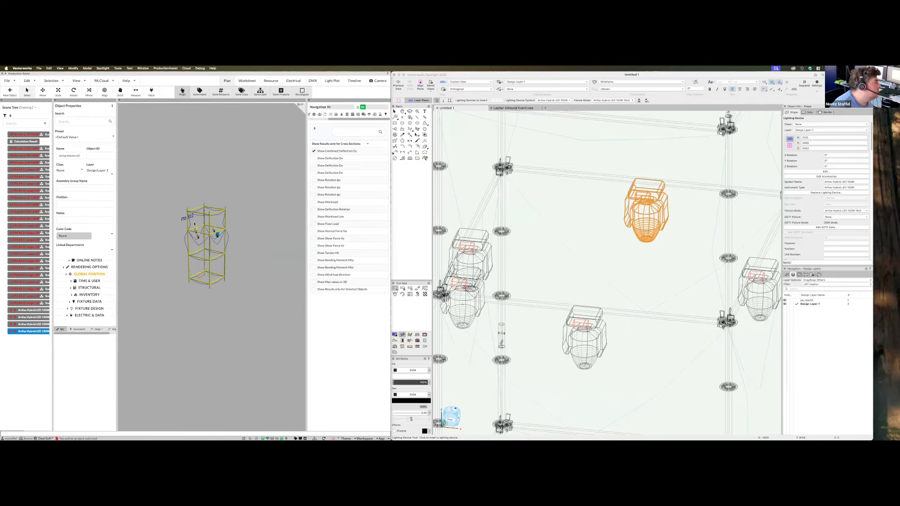
pyautogui.moveTo(231, 293); pyautogui.dragTo(248, 270, button='middle')
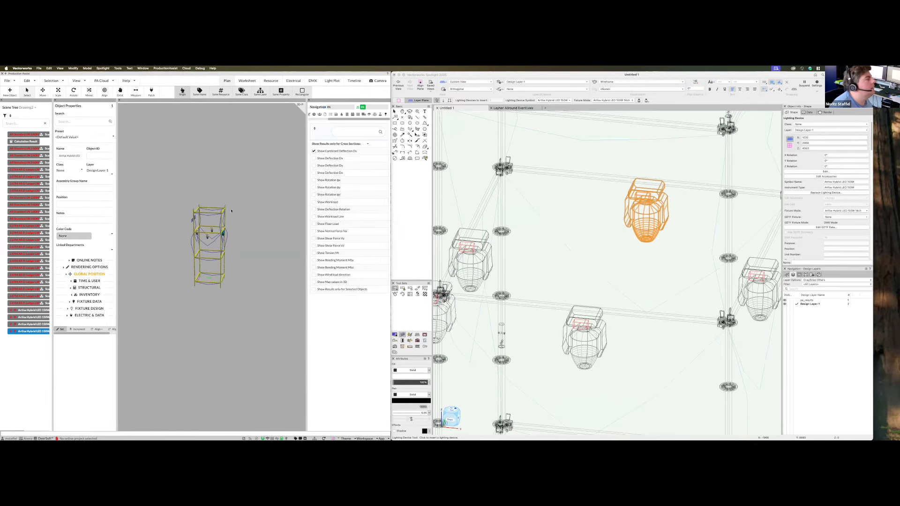
pyautogui.scroll(-5, 562, 281)
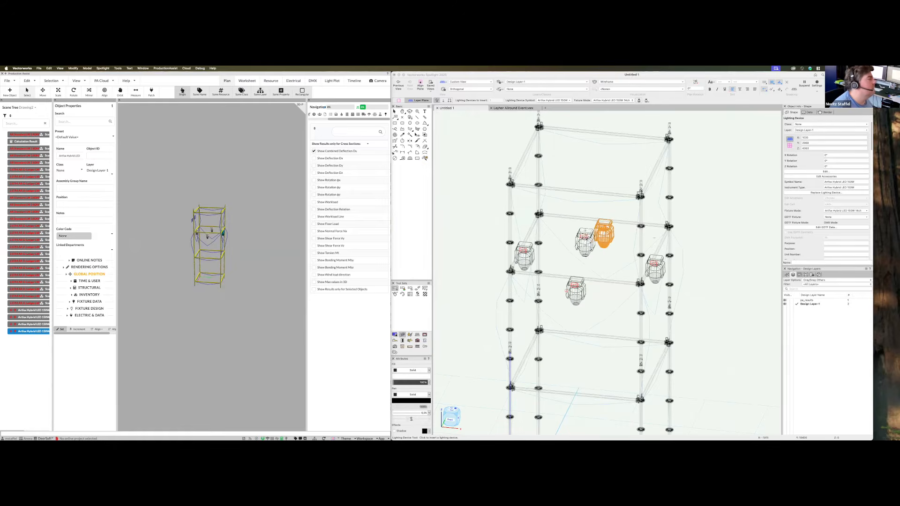
pyautogui.moveTo(234, 311); pyautogui.dragTo(262, 311, button='middle')
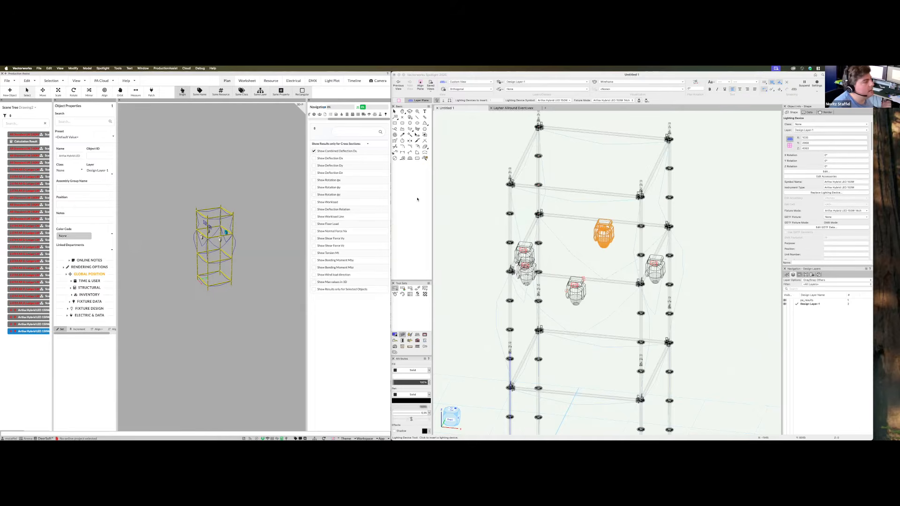
pyautogui.click(395, 112)
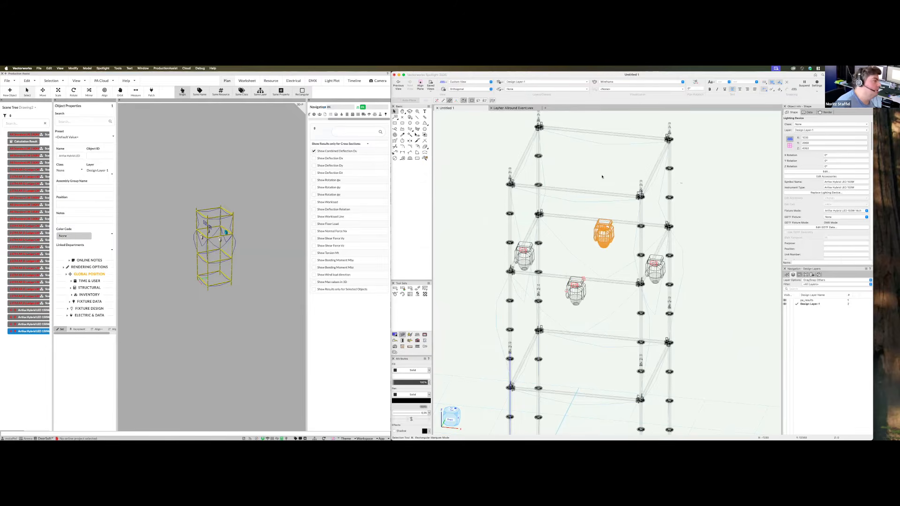
pyautogui.click(608, 184)
pyautogui.press('F5')
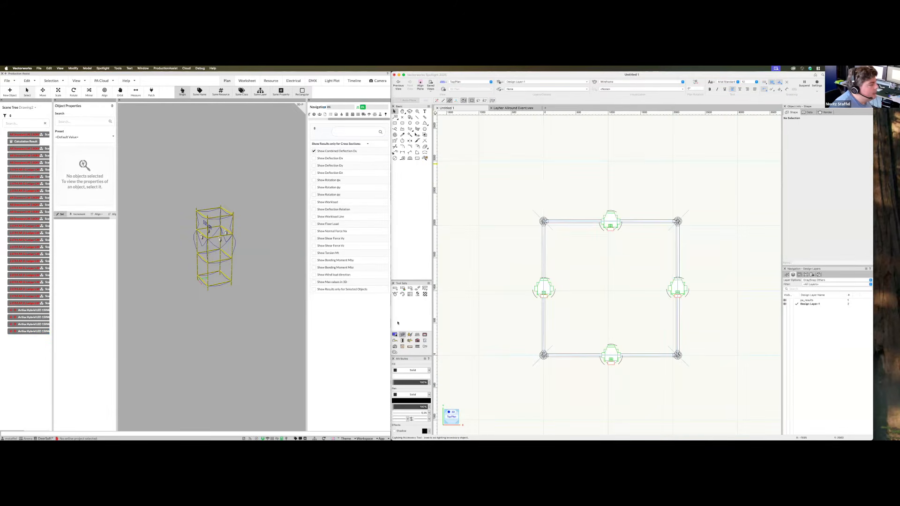
# Draw a 4 m Prolyte H30V-400 straight truss in the plan
pyautogui.click(417, 335)
pyautogui.click(402, 294)
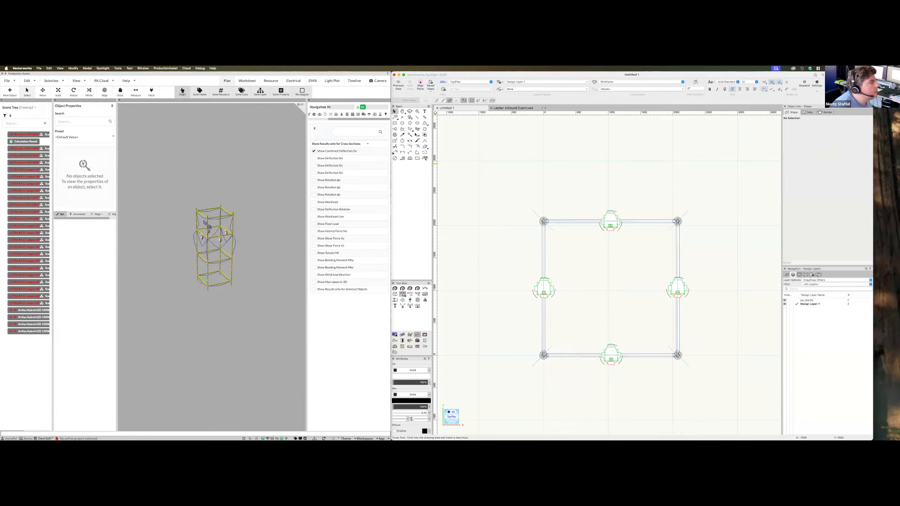
pyautogui.click(485, 100)
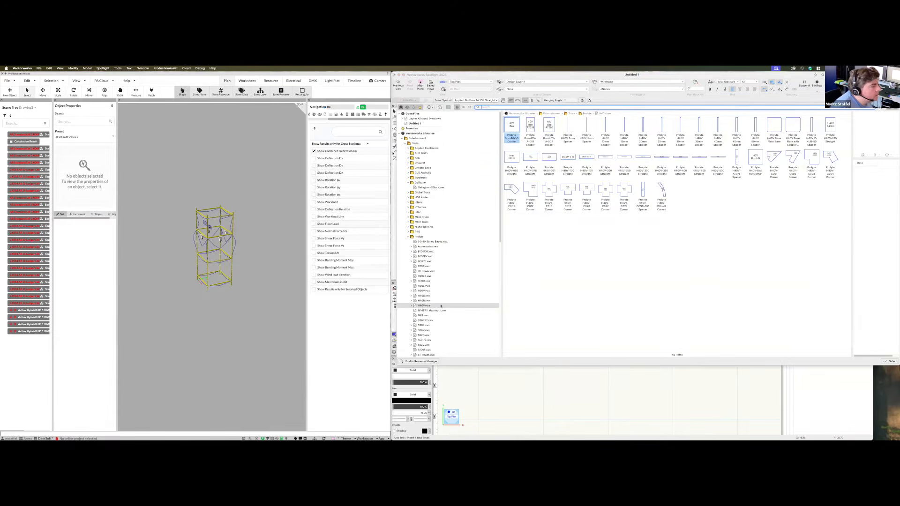
pyautogui.click(422, 291)
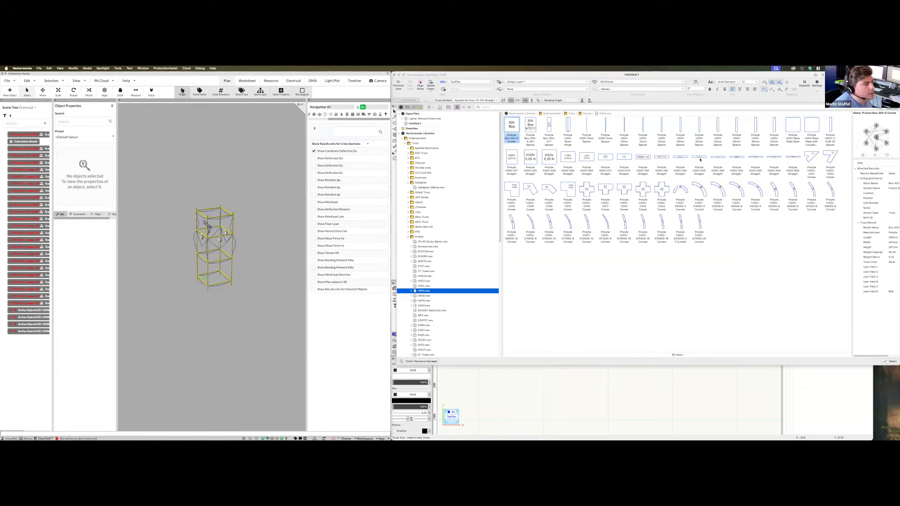
pyautogui.click(752, 159)
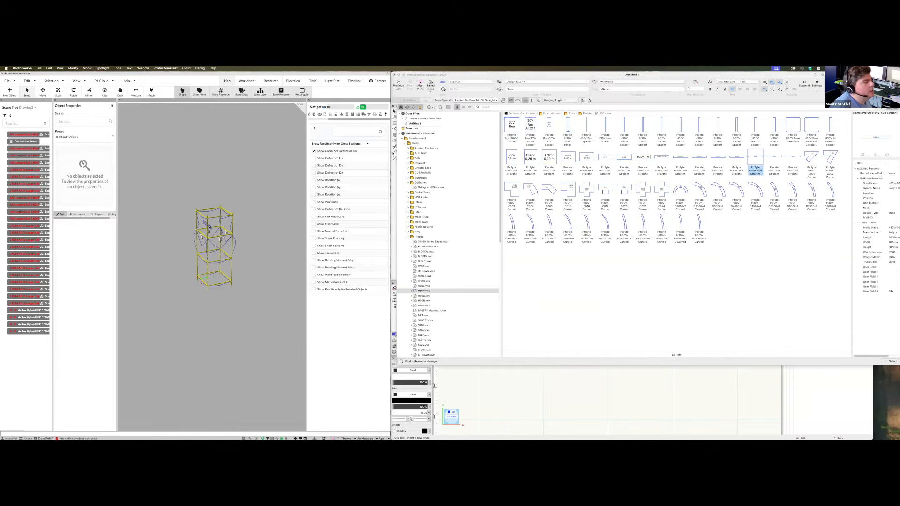
pyautogui.doubleClick(752, 158)
pyautogui.click(574, 179)
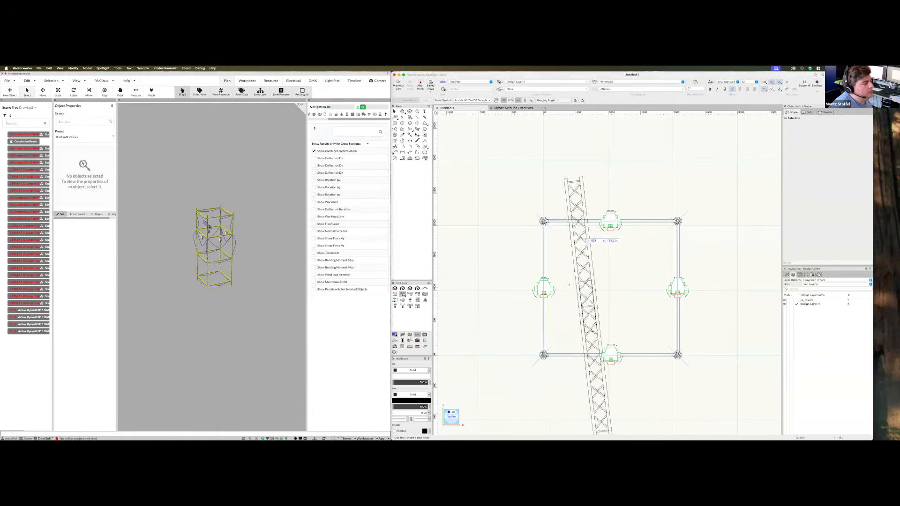
pyautogui.click(574, 284)
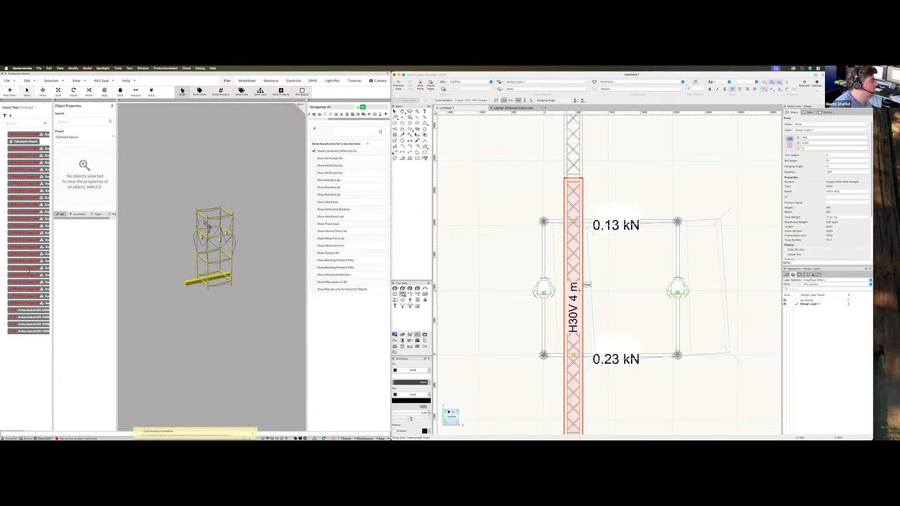
# Check the top ledger's global position and raise the H30V truss to Z 5900
pyautogui.scroll(3, 196, 283)
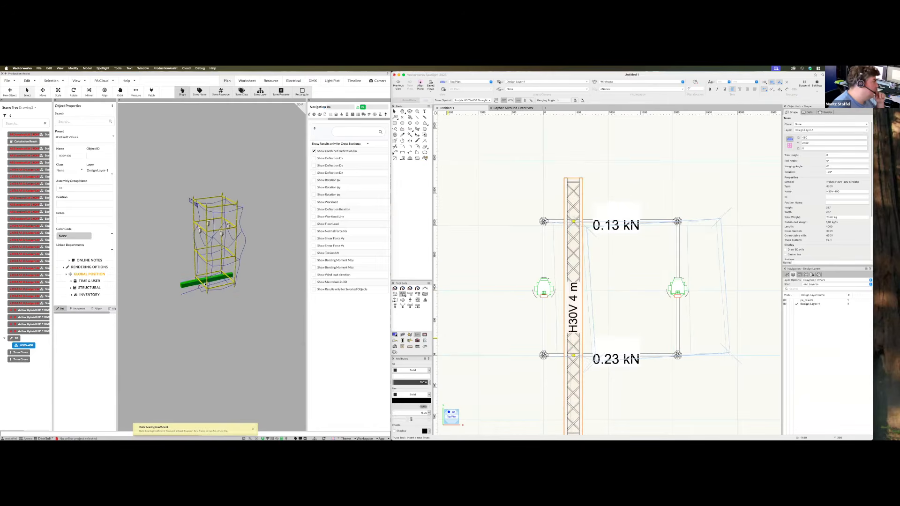
pyautogui.scroll(5, 210, 282)
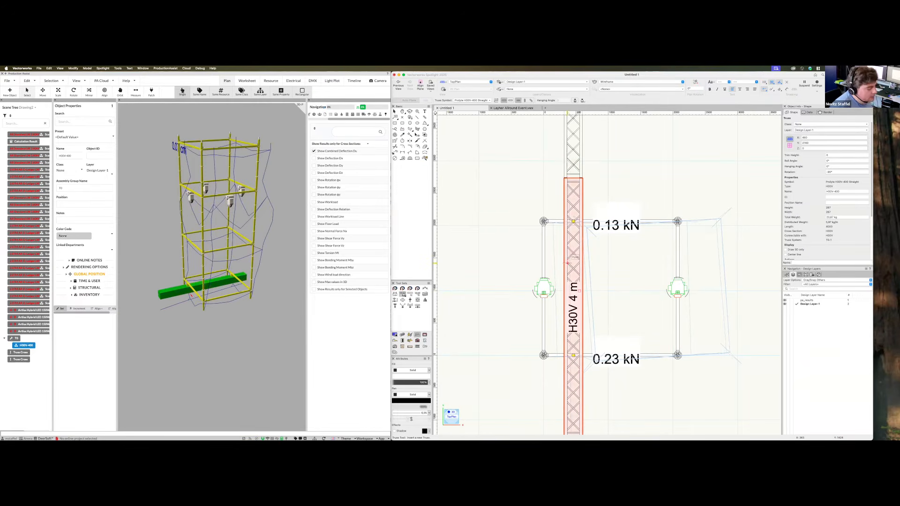
pyautogui.click(217, 150)
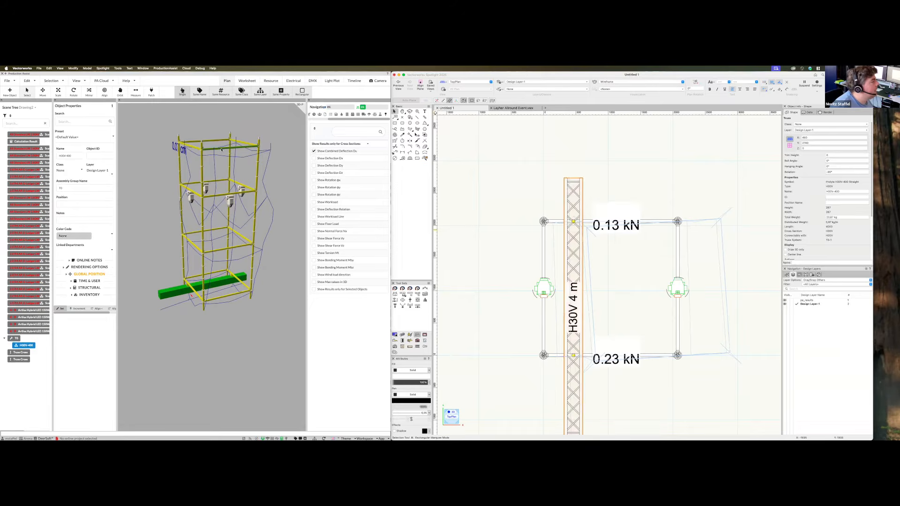
pyautogui.click(106, 281)
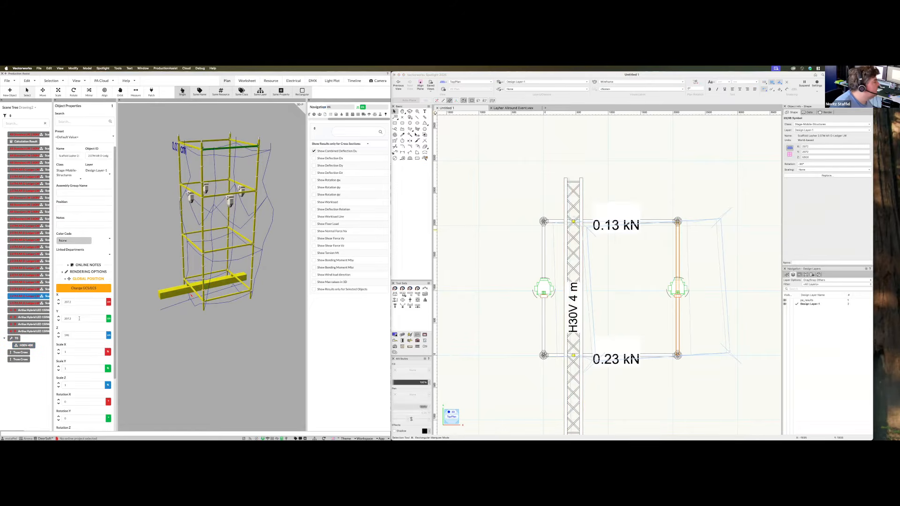
pyautogui.click(588, 280)
pyautogui.click(588, 280)
pyautogui.click(812, 148)
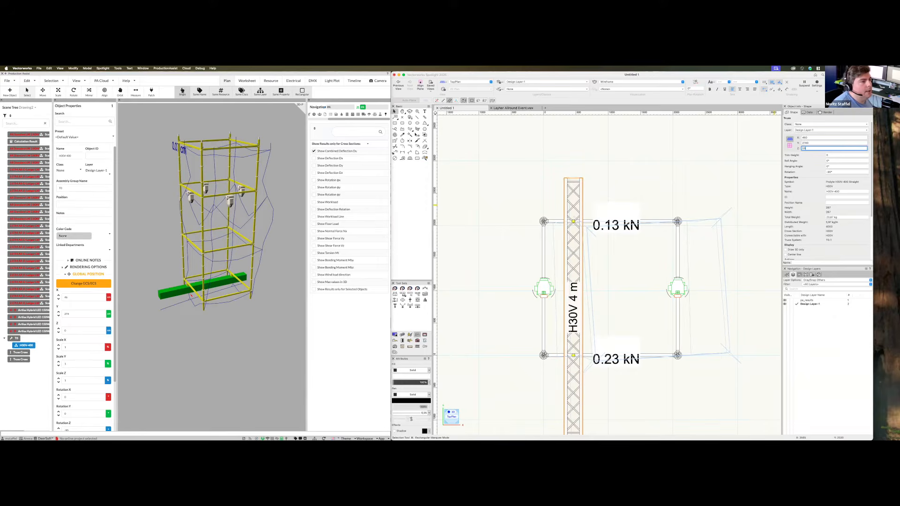
pyautogui.press('Return')
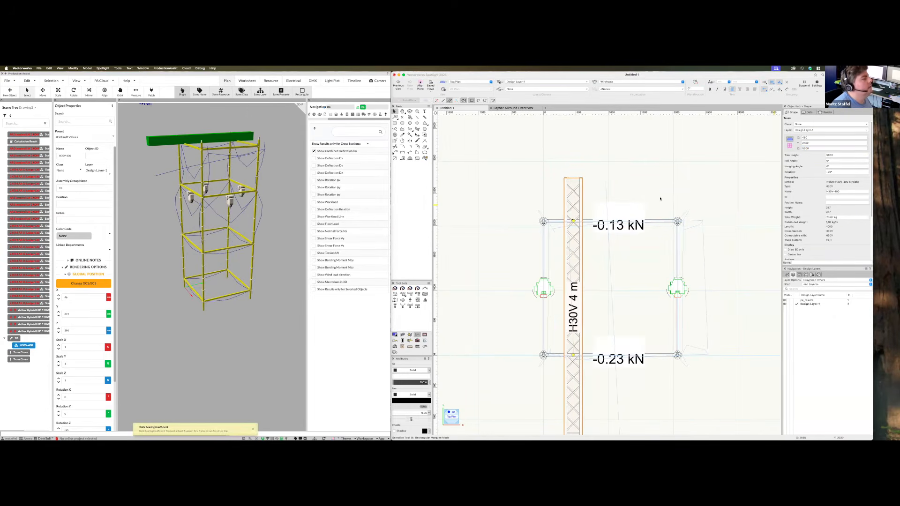
# Shift the H30V truss to the right and review it in the 3D scaffold model
pyautogui.click(245, 318)
pyautogui.moveTo(246, 318); pyautogui.dragTo(250, 304, button='middle')
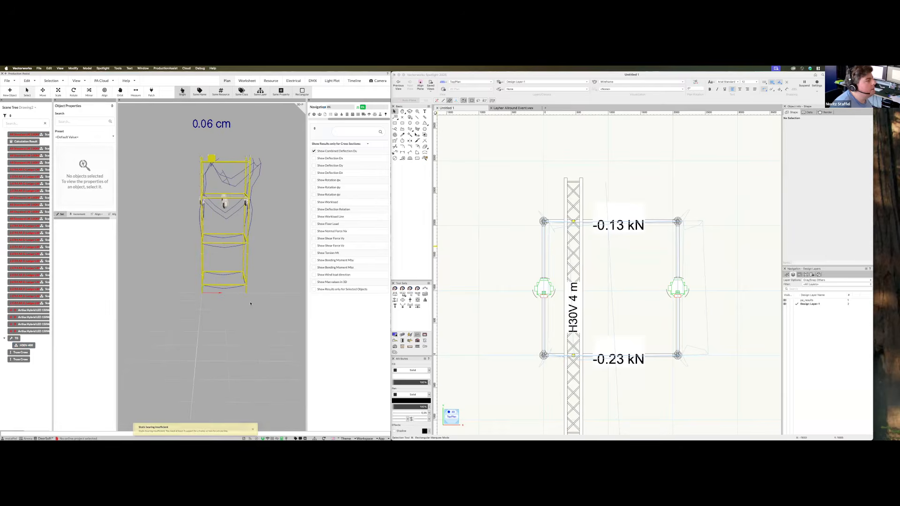
pyautogui.moveTo(203, 220); pyautogui.dragTo(204, 240, button='middle')
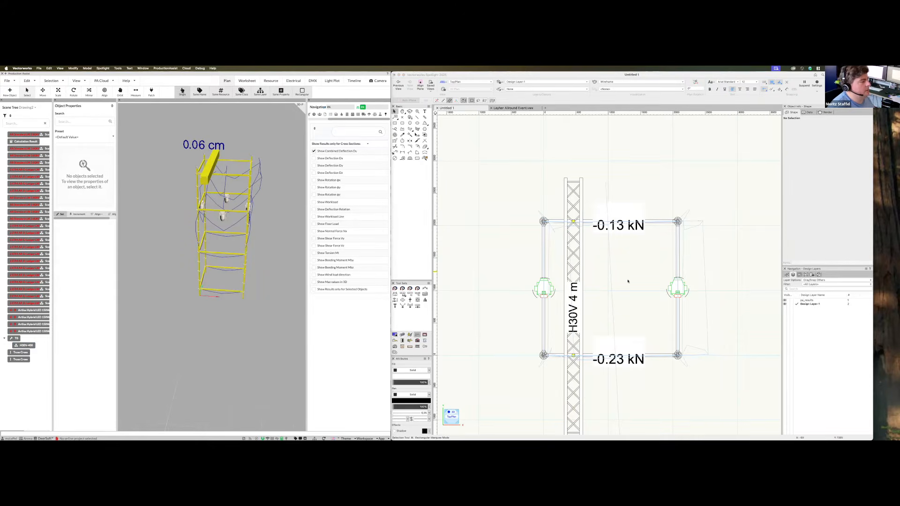
pyautogui.moveTo(566, 285); pyautogui.dragTo(650, 287)
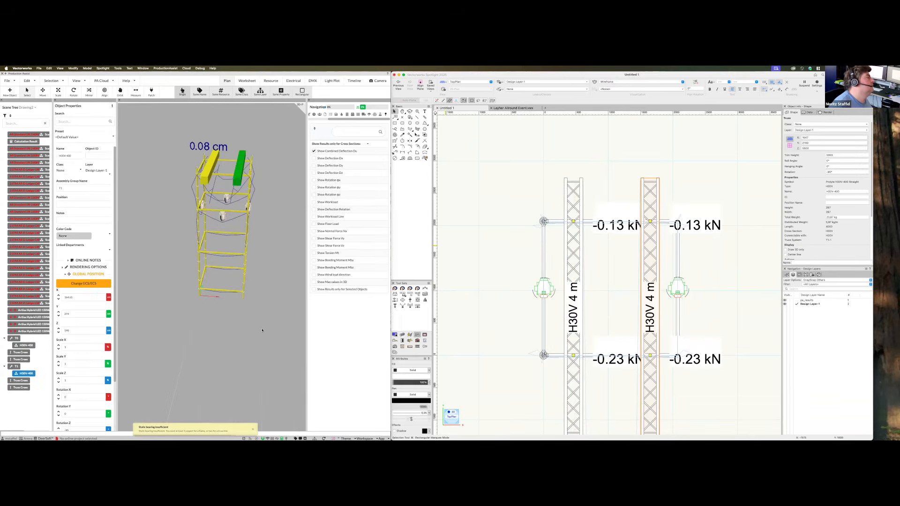
pyautogui.click(206, 348)
pyautogui.moveTo(207, 347); pyautogui.dragTo(231, 162, button='middle')
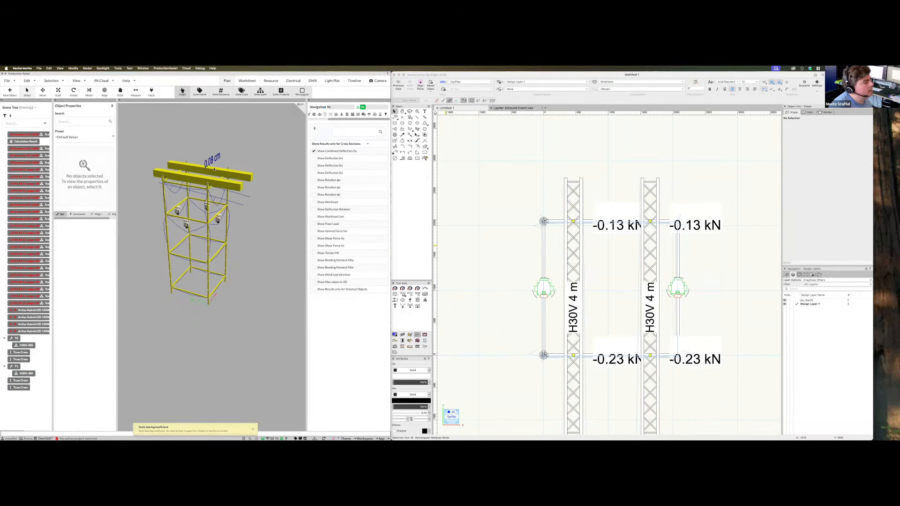
pyautogui.scroll(-2, 524, 244)
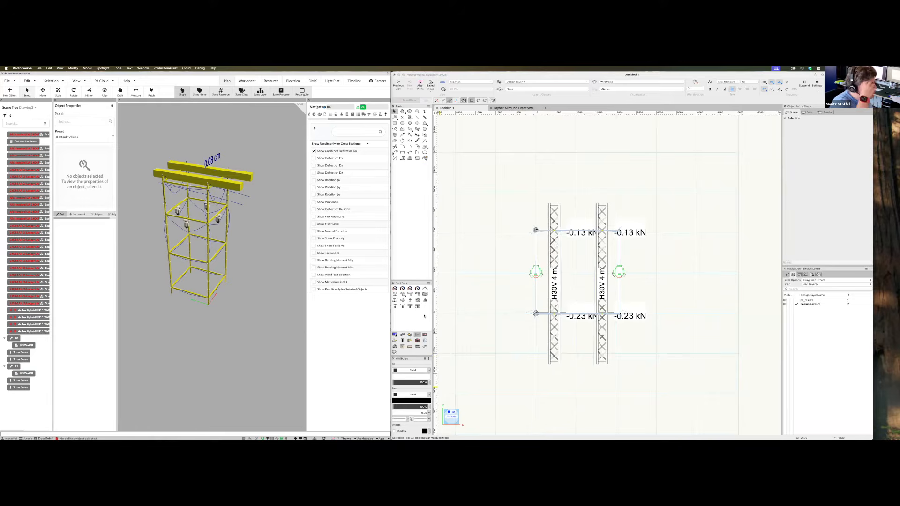
pyautogui.click(424, 300)
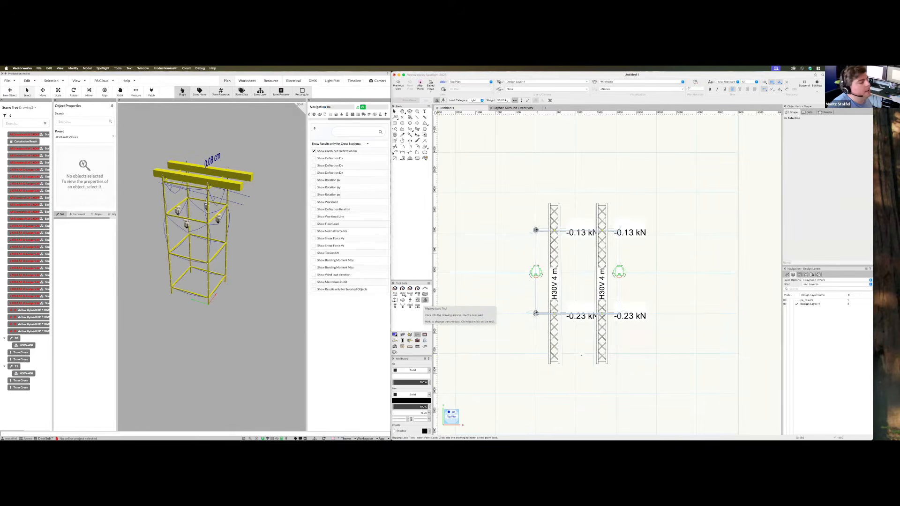
# Place 50 kg point loads at the feet of the left and right trusses
pyautogui.click(559, 360)
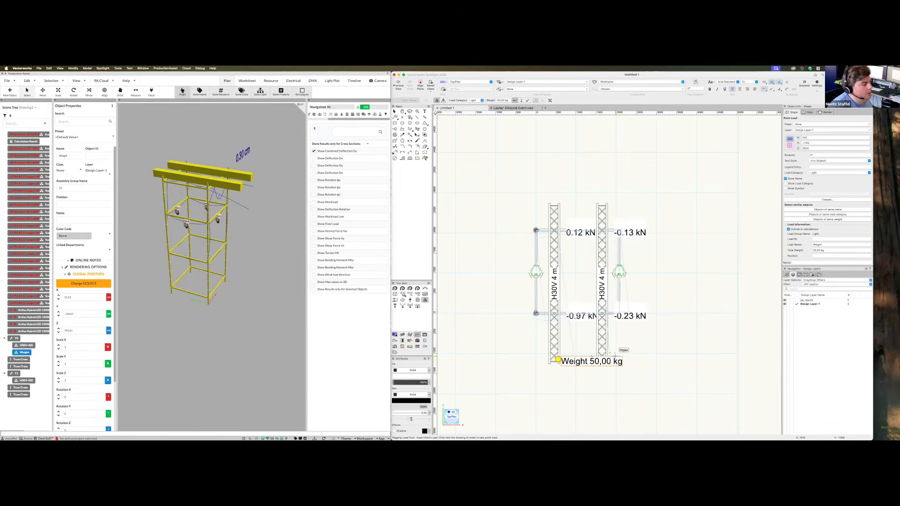
pyautogui.click(607, 352)
pyautogui.moveTo(257, 307)
pyautogui.mouseDown(button='middle')
pyautogui.moveTo(271, 305)
pyautogui.moveTo(241, 304)
pyautogui.moveTo(253, 304)
pyautogui.mouseUp(button='middle')
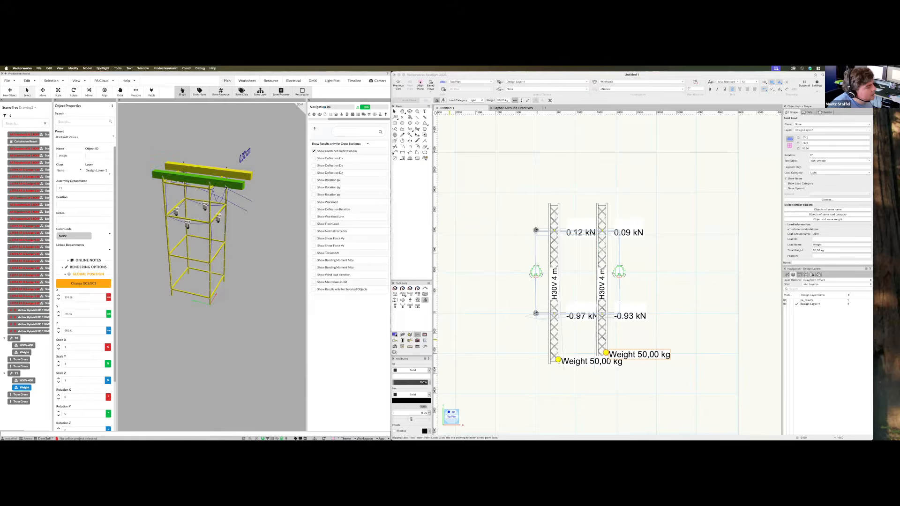
pyautogui.moveTo(254, 247)
pyautogui.mouseDown(button='middle')
pyautogui.moveTo(237, 246)
pyautogui.moveTo(244, 293)
pyautogui.moveTo(240, 255)
pyautogui.mouseUp(button='middle')
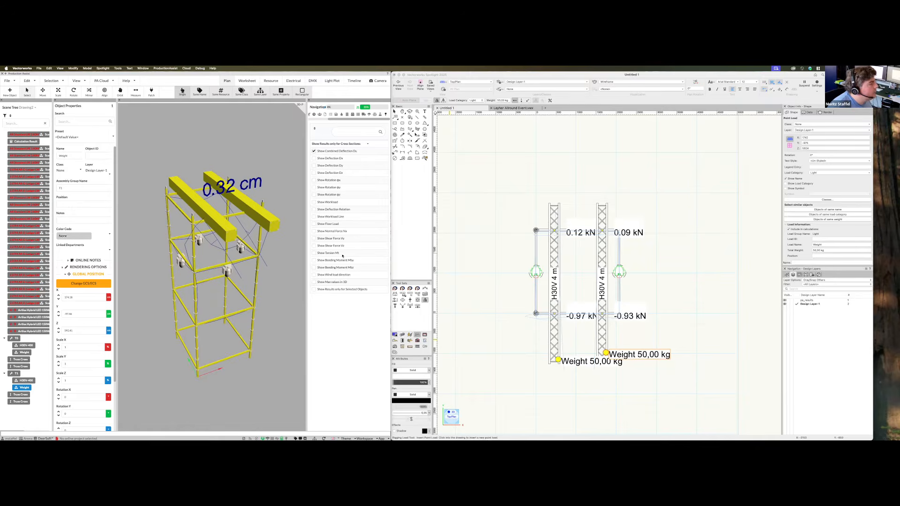
pyautogui.moveTo(266, 325); pyautogui.dragTo(254, 211, button='middle')
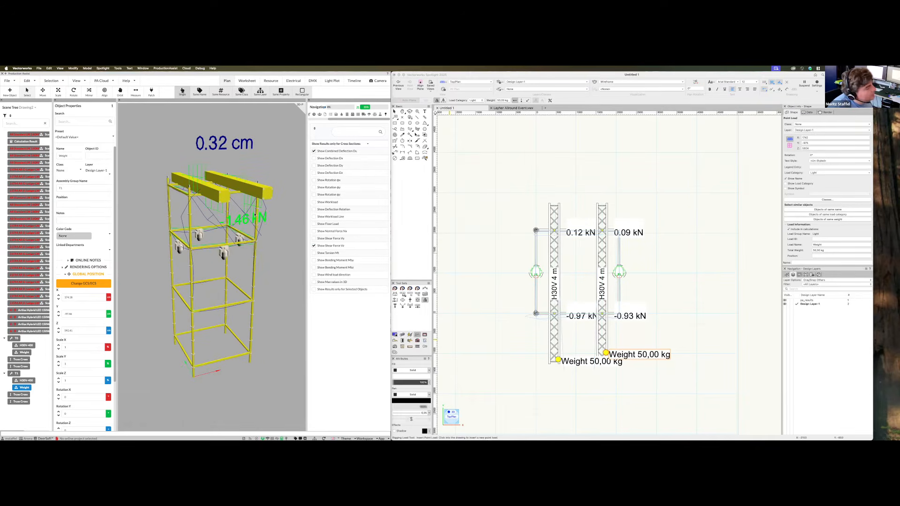
pyautogui.scroll(1, 579, 303)
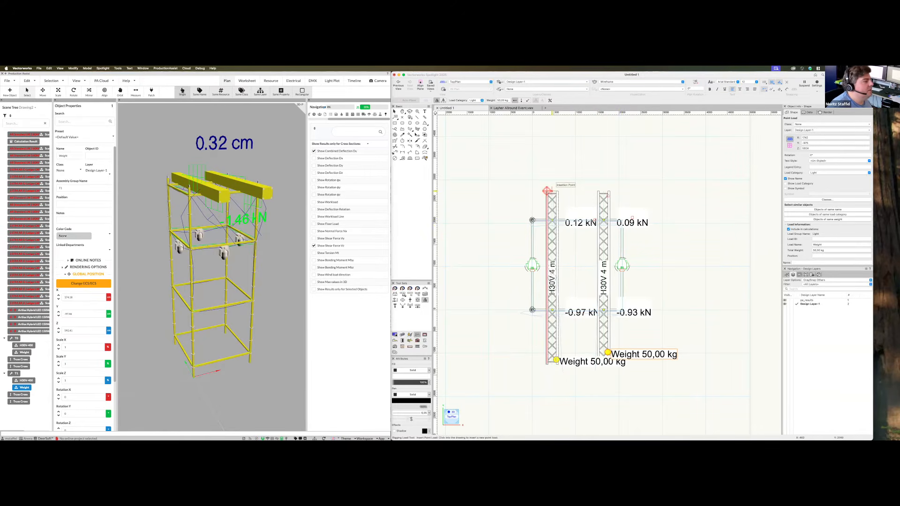
# Add 50 kg point loads at the tops of both trusses, then clear the selection
pyautogui.click(546, 191)
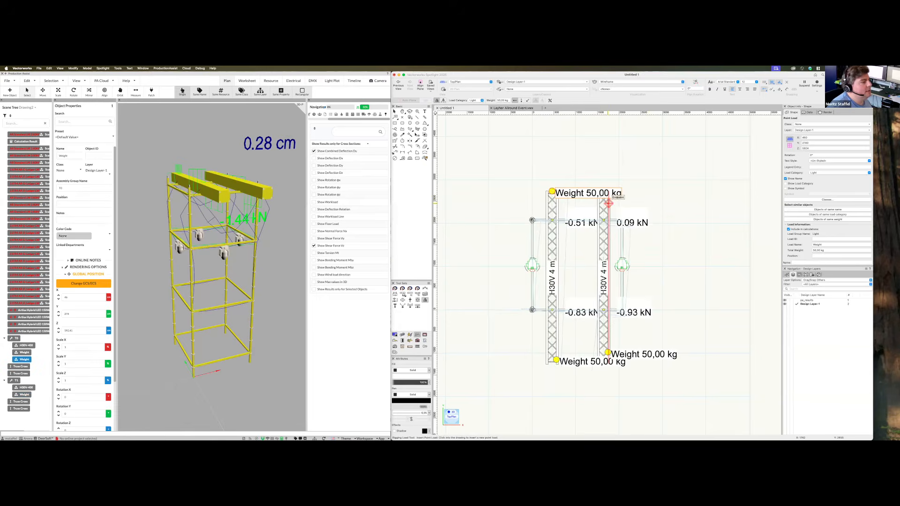
pyautogui.click(607, 203)
pyautogui.press('x')
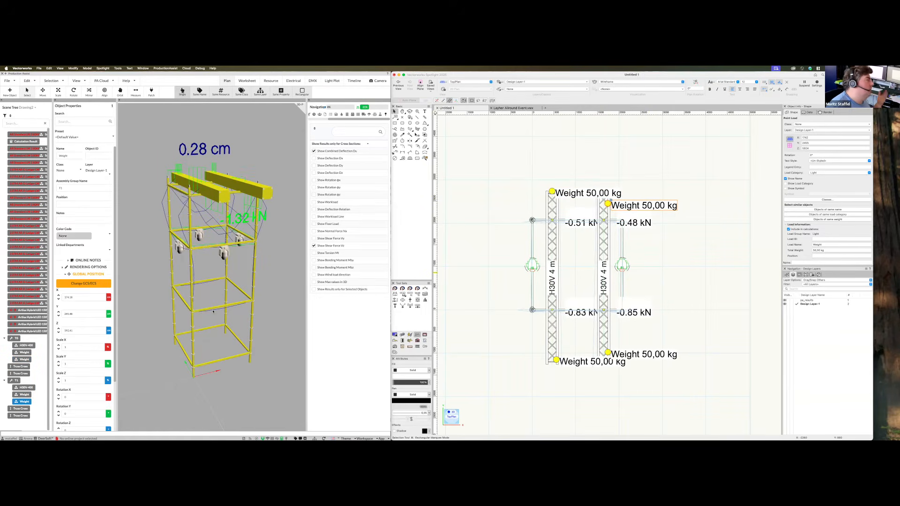
pyautogui.click(631, 300)
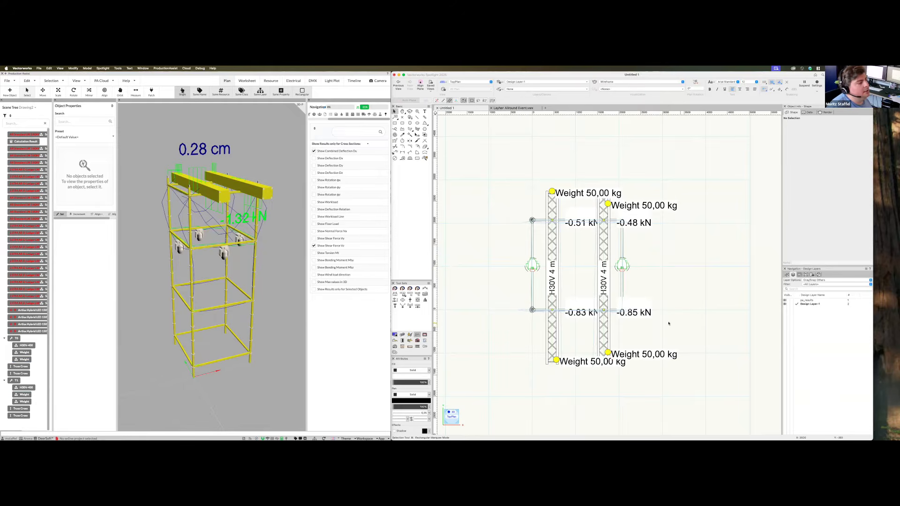
pyautogui.scroll(-3, 669, 324)
pyautogui.scroll(3, 673, 312)
# Toggle between Right Isometric and Top/Plan views and inspect a lighting fixture
pyautogui.press('3')
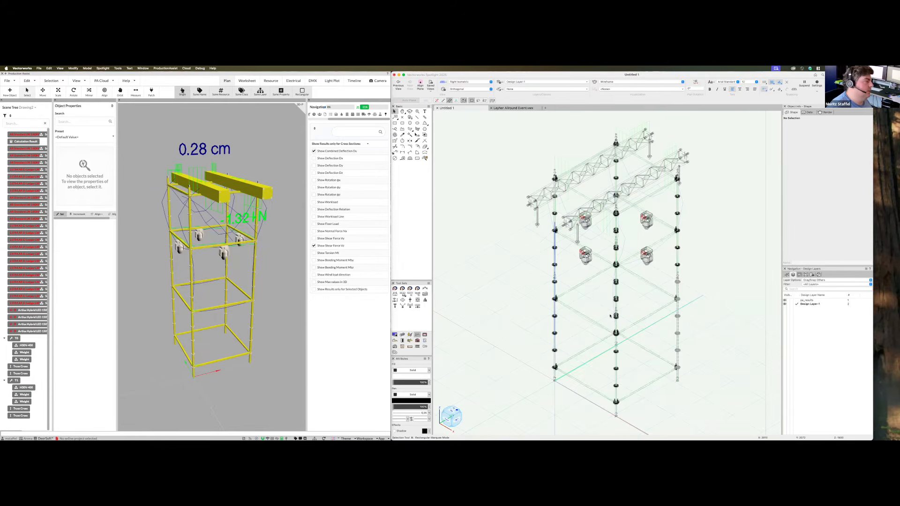
pyautogui.press('F5')
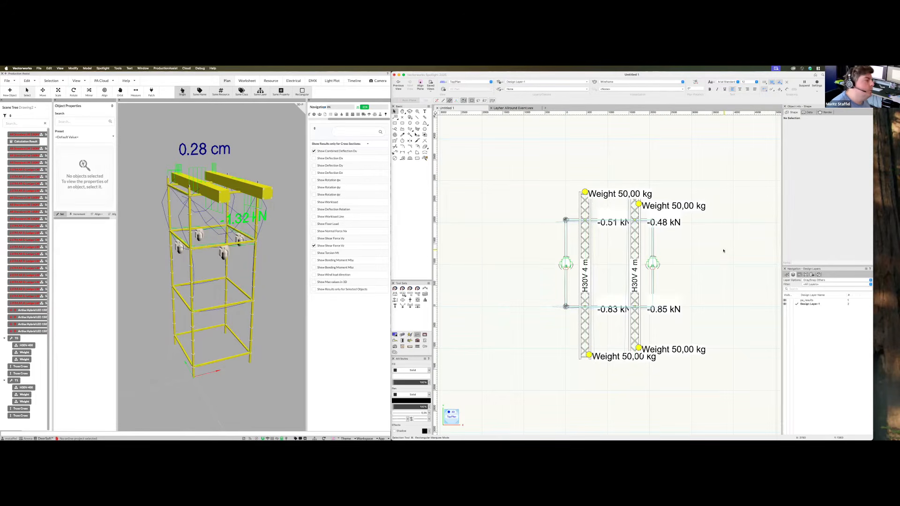
pyautogui.moveTo(216, 292); pyautogui.dragTo(246, 294, button='middle')
pyautogui.click(201, 262)
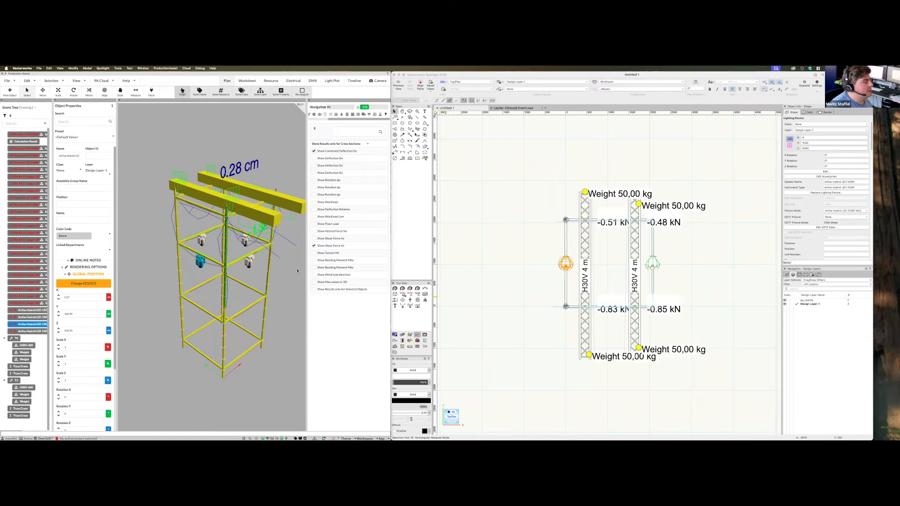
pyautogui.click(528, 318)
pyautogui.click(299, 355)
pyautogui.moveTo(300, 355); pyautogui.dragTo(246, 254, button='middle')
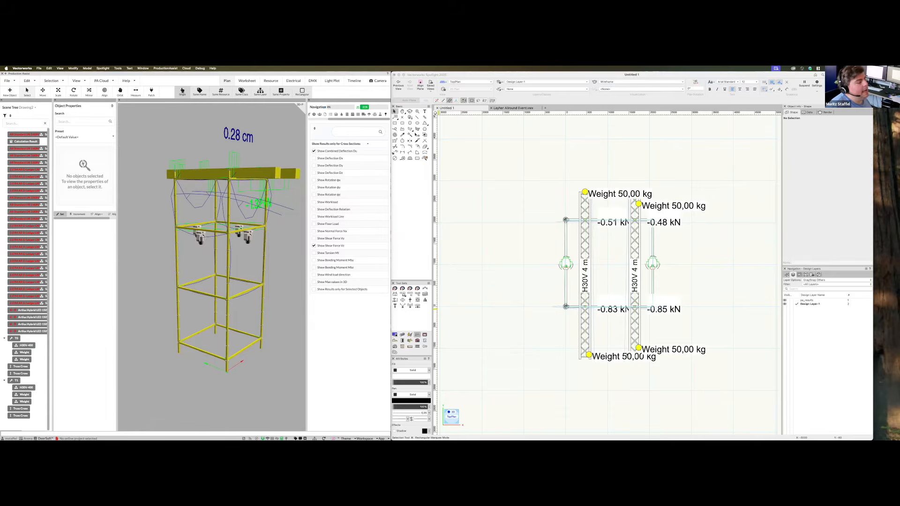
# Set the drawing to Right Isometric and open Production Assist's application settings
pyautogui.click(555, 333)
pyautogui.press('3')
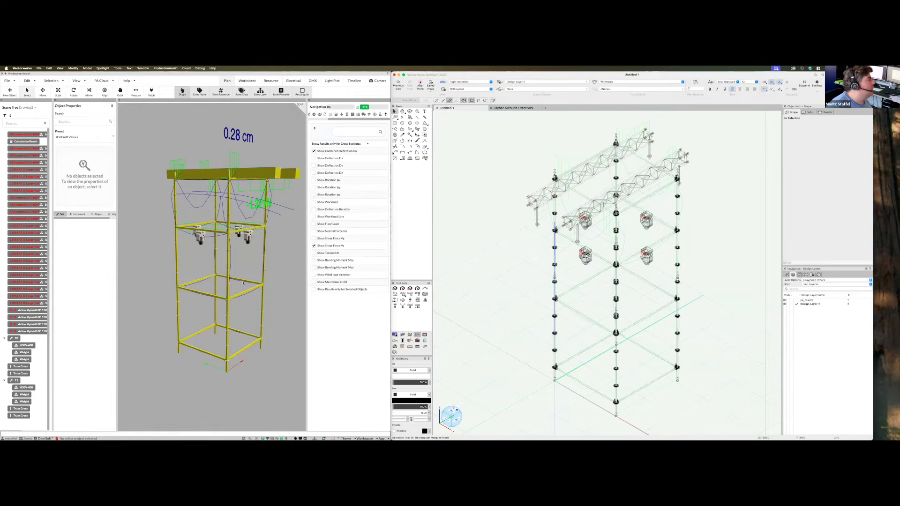
pyautogui.moveTo(285, 265); pyautogui.dragTo(278, 213, button='middle')
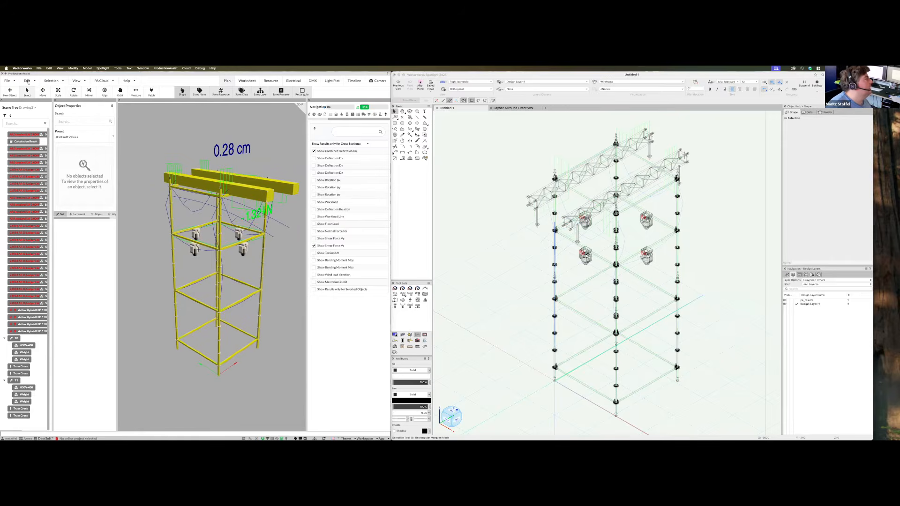
pyautogui.click(8, 81)
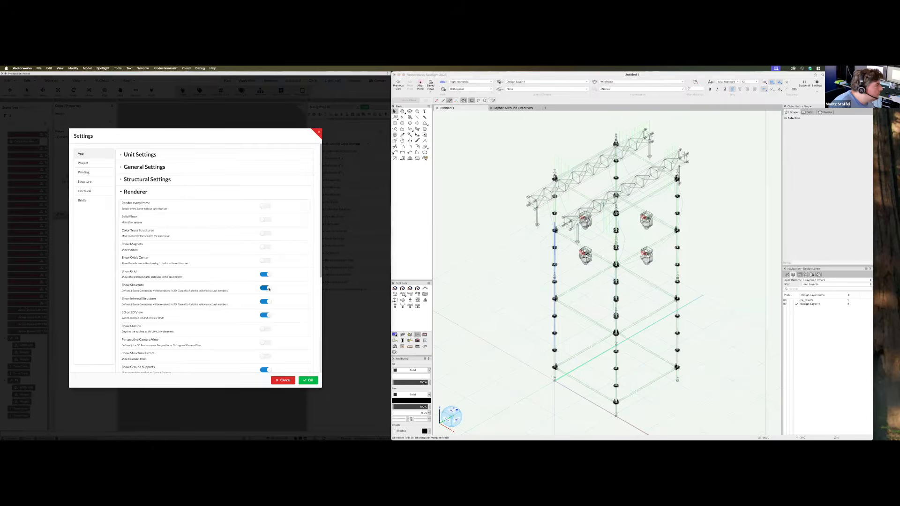
# Apply the renderer settings, hide Shear Force Vz, and marquee-select the whole truss rig
pyautogui.click(309, 380)
pyautogui.moveTo(187, 347); pyautogui.dragTo(310, 248, button='middle')
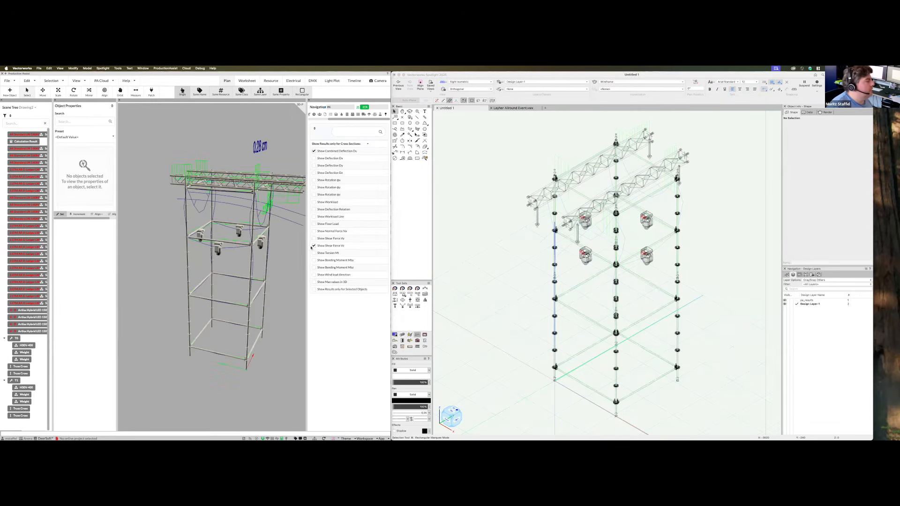
pyautogui.click(314, 246)
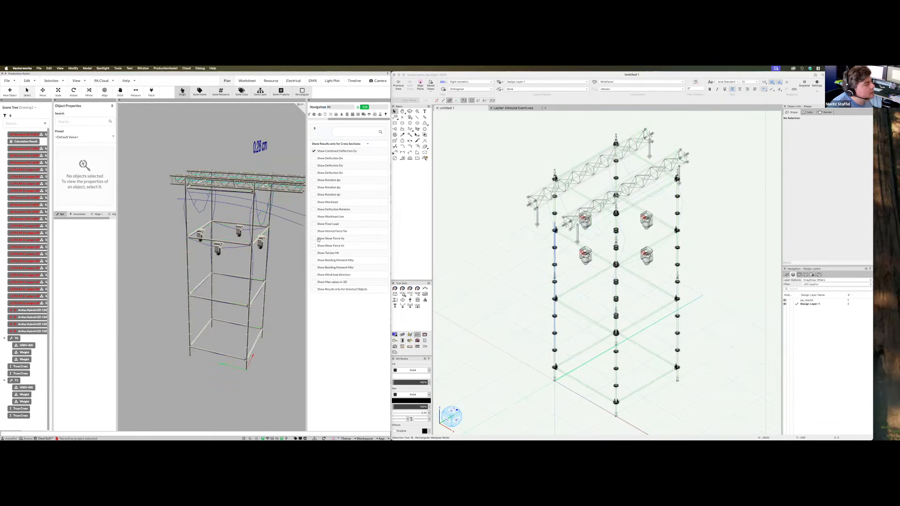
pyautogui.moveTo(224, 364); pyautogui.dragTo(268, 362, button='middle')
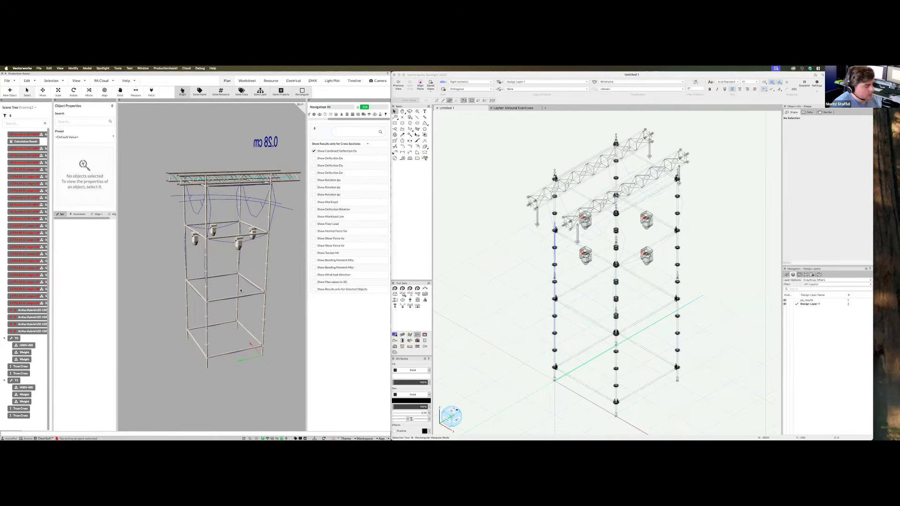
pyautogui.moveTo(479, 122); pyautogui.dragTo(723, 416)
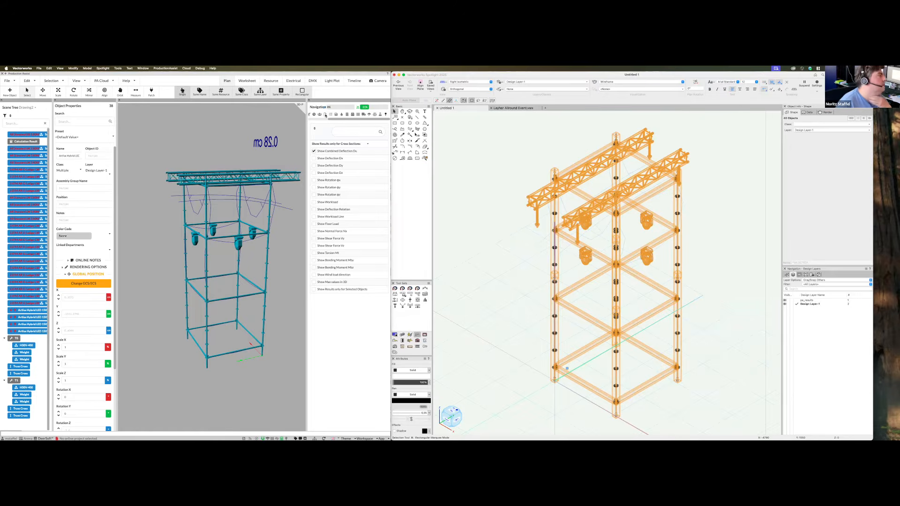
# Expand the rig's structural properties and change a truss post's wind load area unit
pyautogui.scroll(-4, 87, 391)
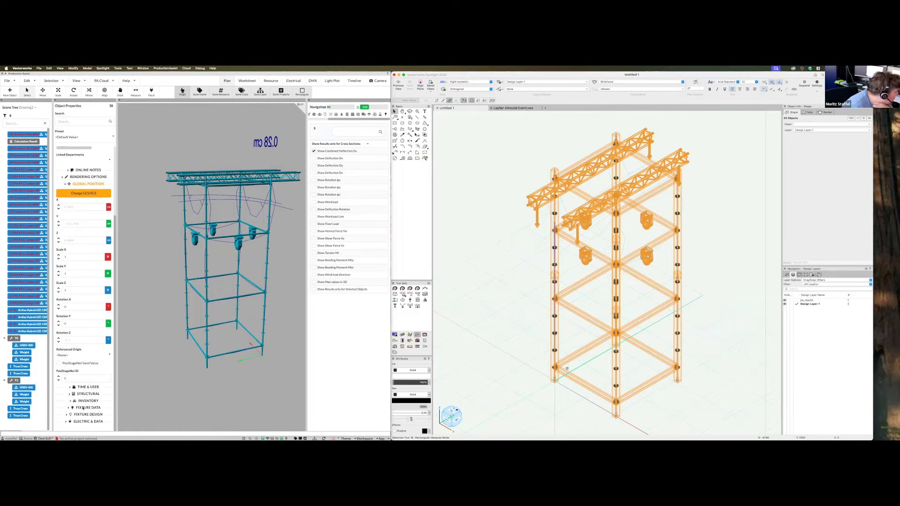
pyautogui.click(87, 394)
pyautogui.scroll(-6, 77, 386)
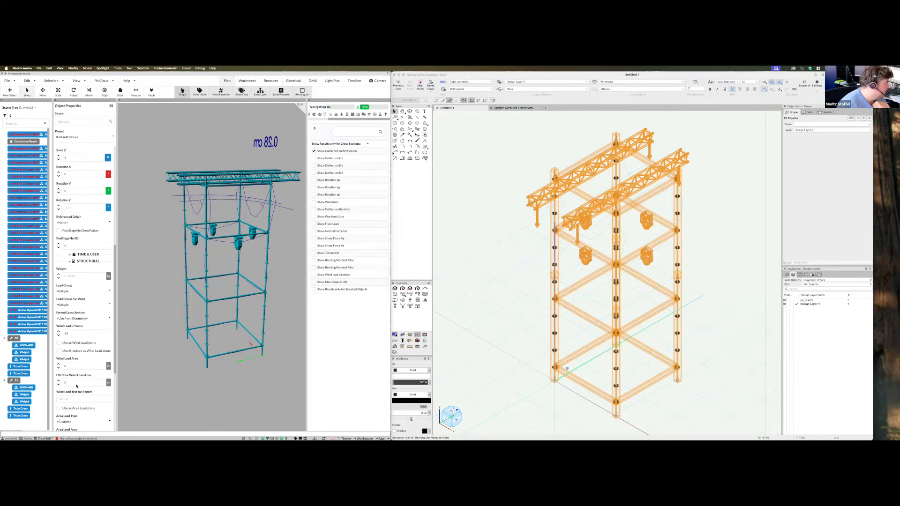
pyautogui.scroll(-4, 65, 320)
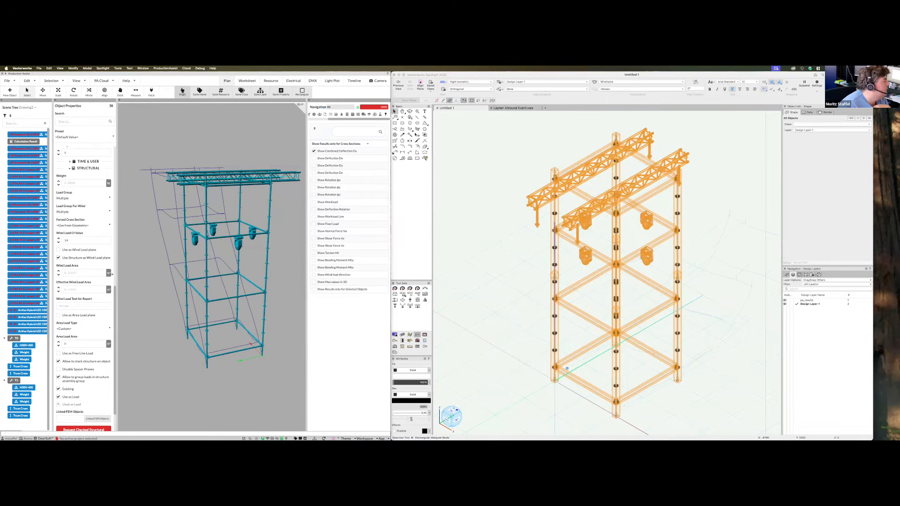
pyautogui.click(206, 271)
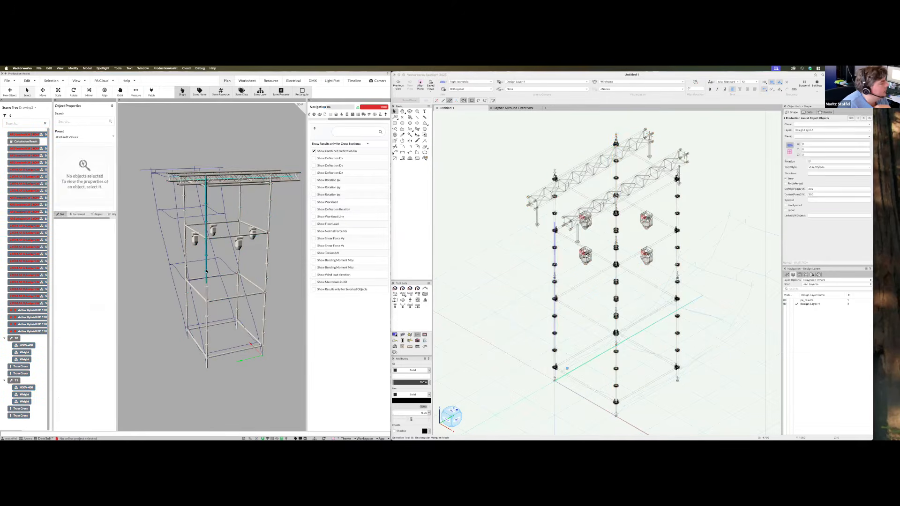
pyautogui.scroll(-10, 78, 260)
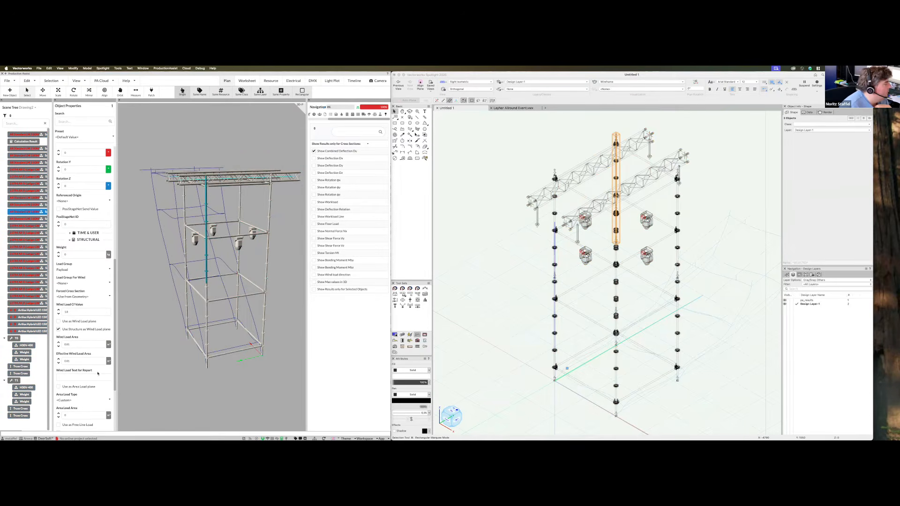
pyautogui.click(108, 362)
pyautogui.click(77, 383)
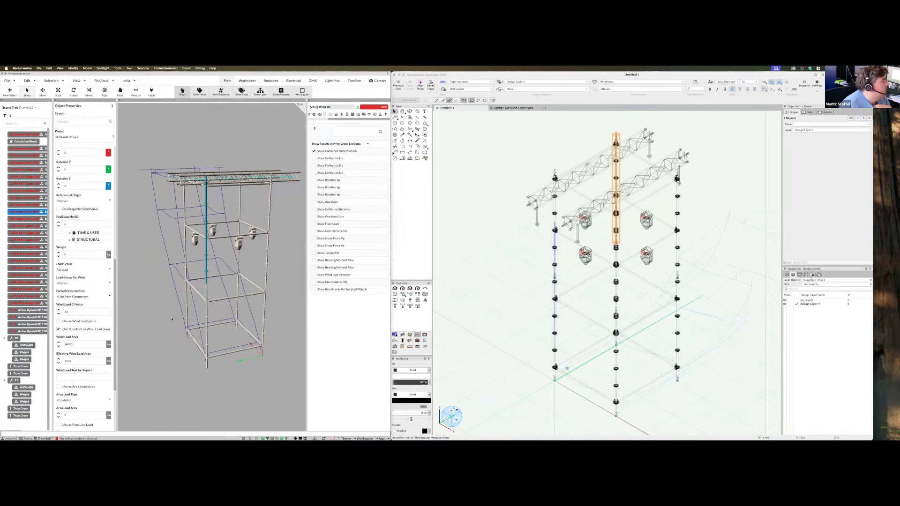
# Inspect the top truss, then deselect and orbit to view the deflection shape
pyautogui.click(229, 185)
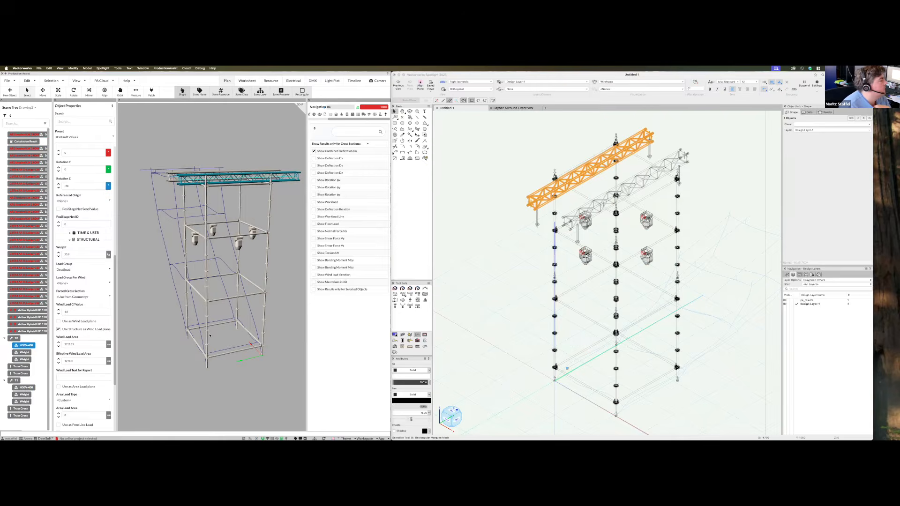
pyautogui.click(176, 368)
pyautogui.moveTo(182, 368); pyautogui.dragTo(191, 251, button='middle')
pyautogui.moveTo(233, 375); pyautogui.dragTo(253, 359, button='middle')
# Colour the tower by workload, check utilisation per member type, and marquee-select the tower
pyautogui.moveTo(193, 350); pyautogui.dragTo(150, 241, button='middle')
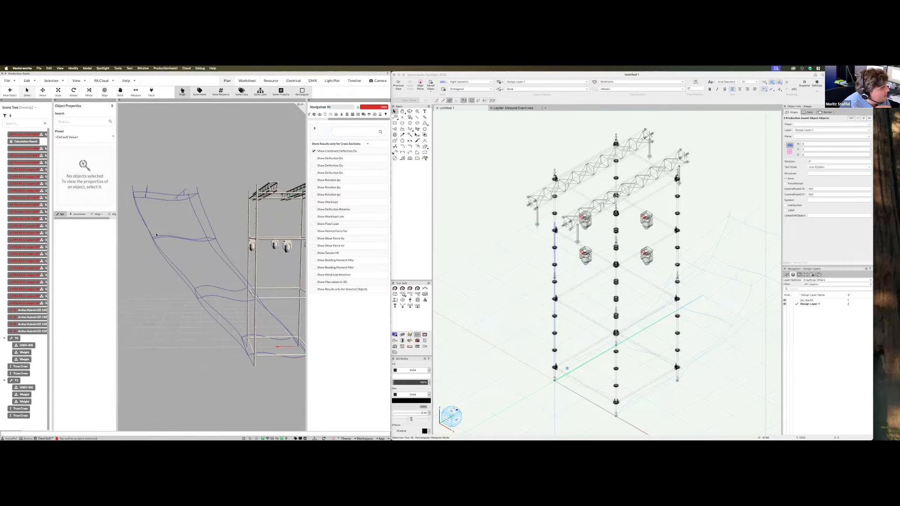
pyautogui.moveTo(206, 353); pyautogui.dragTo(266, 314, button='middle')
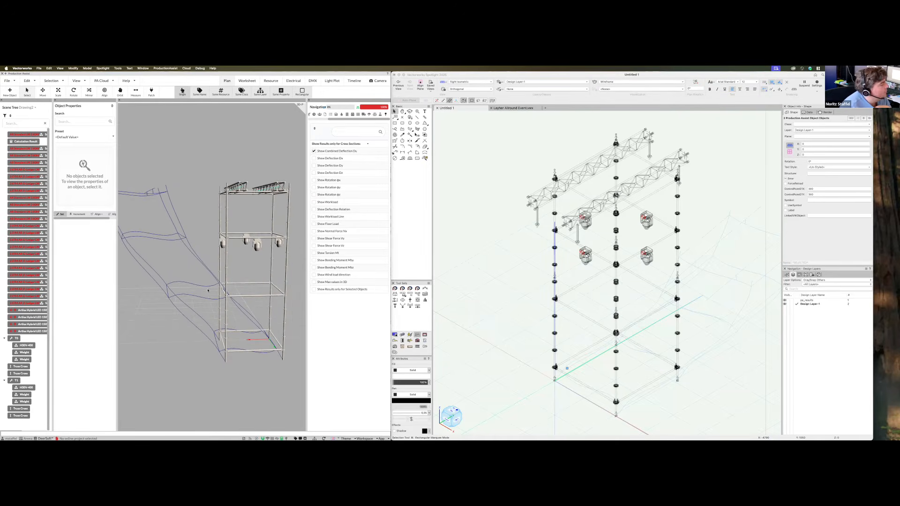
pyautogui.click(314, 203)
pyautogui.moveTo(269, 375); pyautogui.dragTo(287, 359, button='middle')
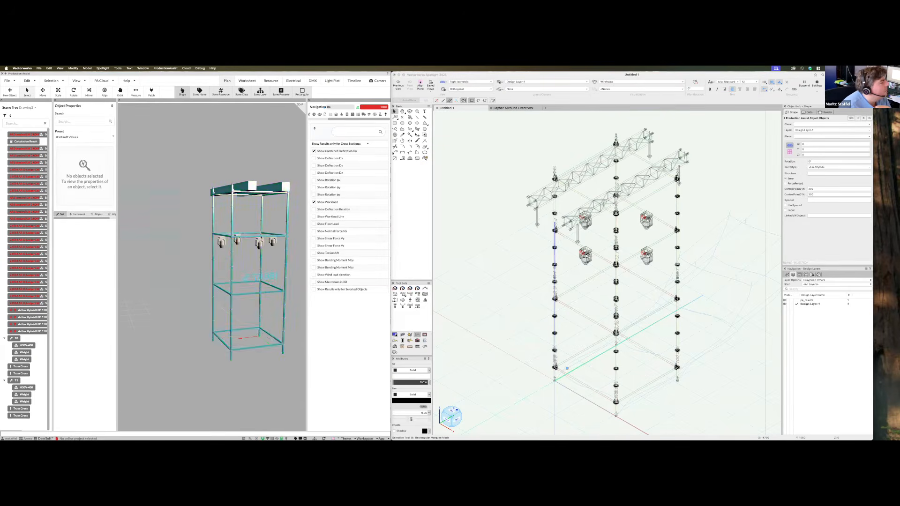
pyautogui.click(357, 108)
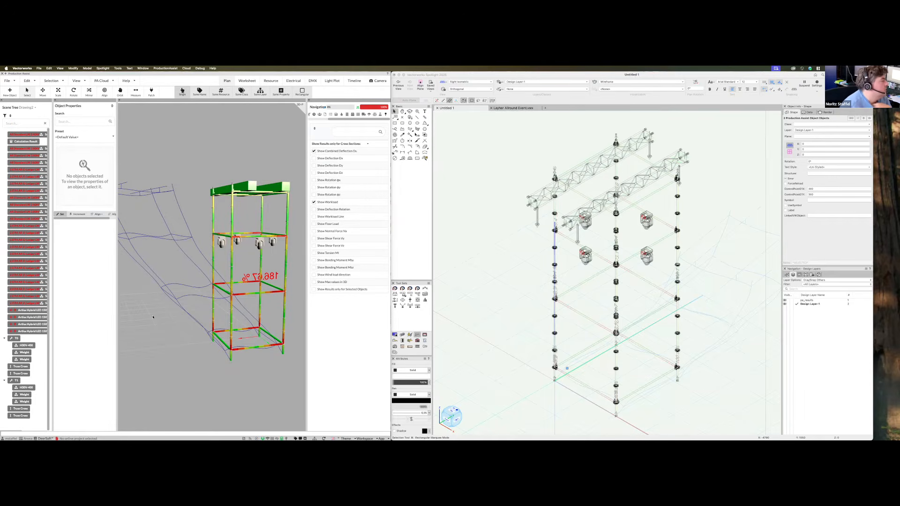
pyautogui.moveTo(210, 391); pyautogui.dragTo(240, 404)
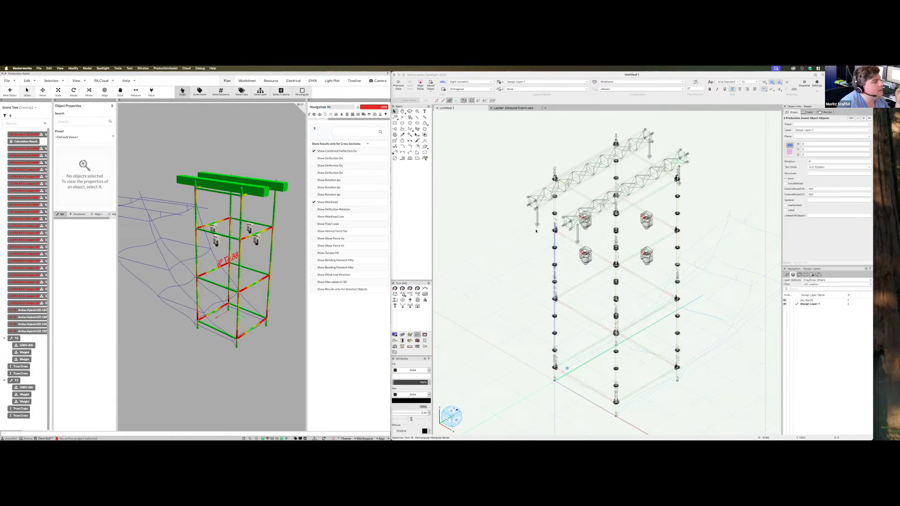
pyautogui.scroll(-3, 537, 231)
pyautogui.moveTo(487, 133); pyautogui.dragTo(675, 381)
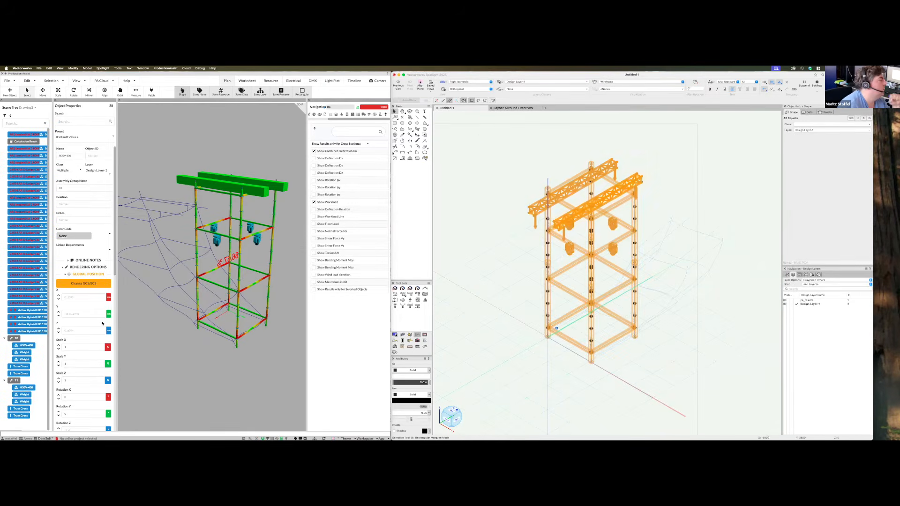
# Select all AR Standards and Ledgers by shared name and set their wind load Cf to 1.2
pyautogui.scroll(-10, 99, 331)
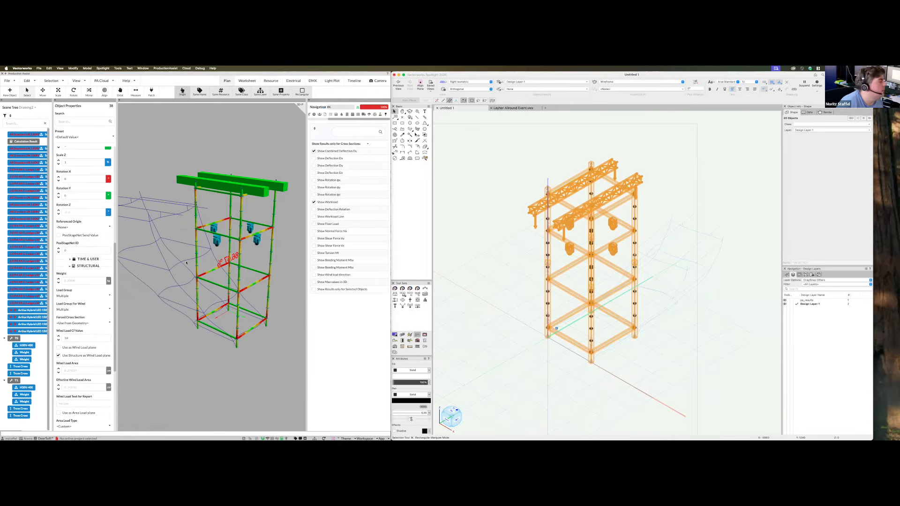
pyautogui.click(196, 371)
pyautogui.click(199, 93)
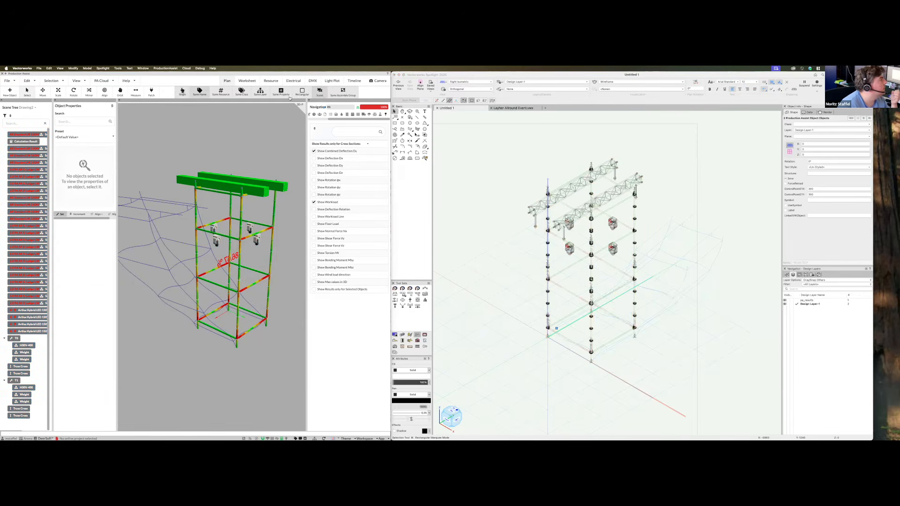
pyautogui.click(26, 219)
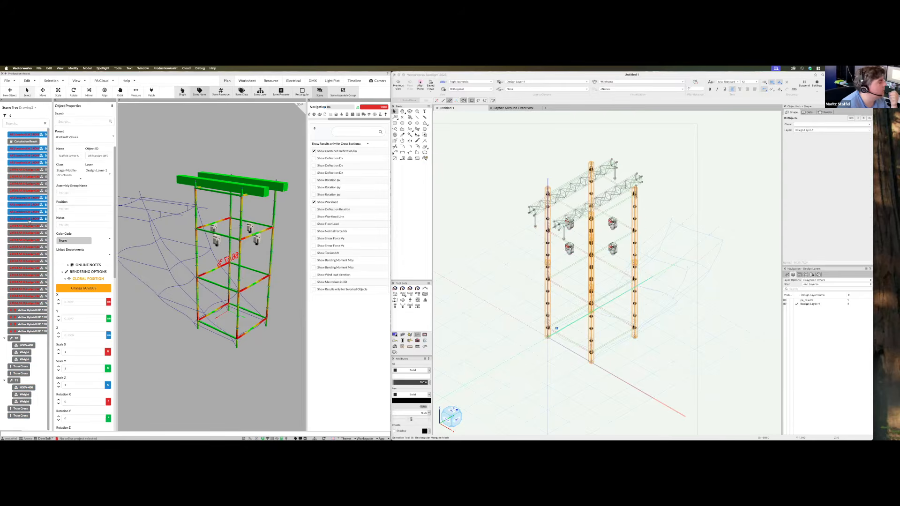
pyautogui.click(29, 248)
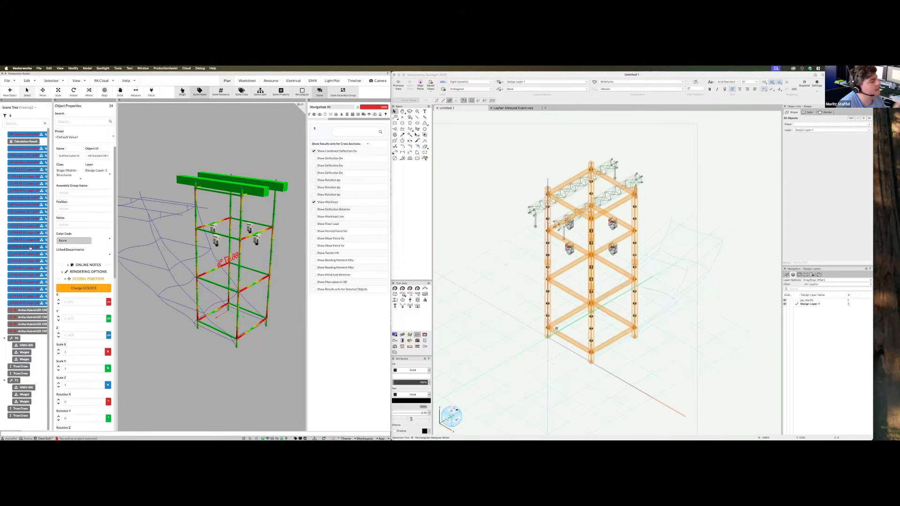
pyautogui.scroll(-8, 83, 282)
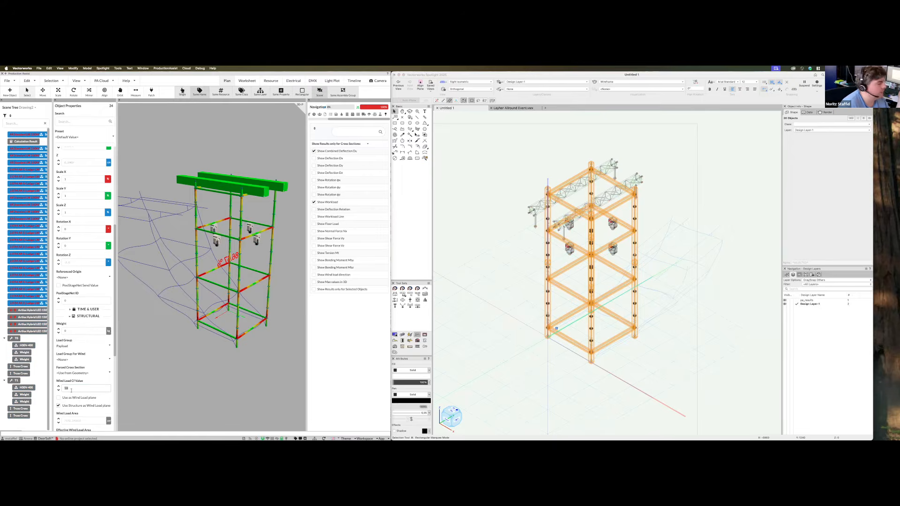
pyautogui.press('Return')
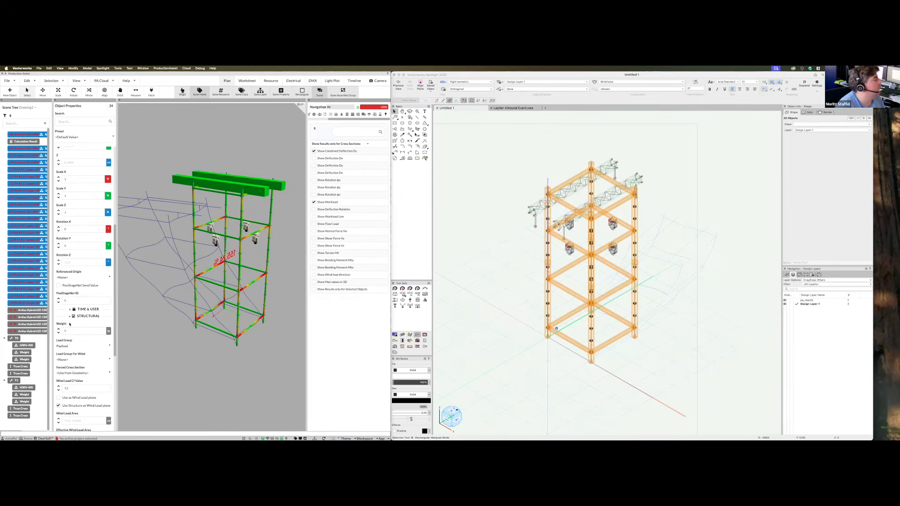
# Select the two H30V-400 trusses, then deselect and review the updated utilisation
pyautogui.click(30, 345)
pyautogui.keyDown('super'); pyautogui.click(33, 387); pyautogui.keyUp('super')
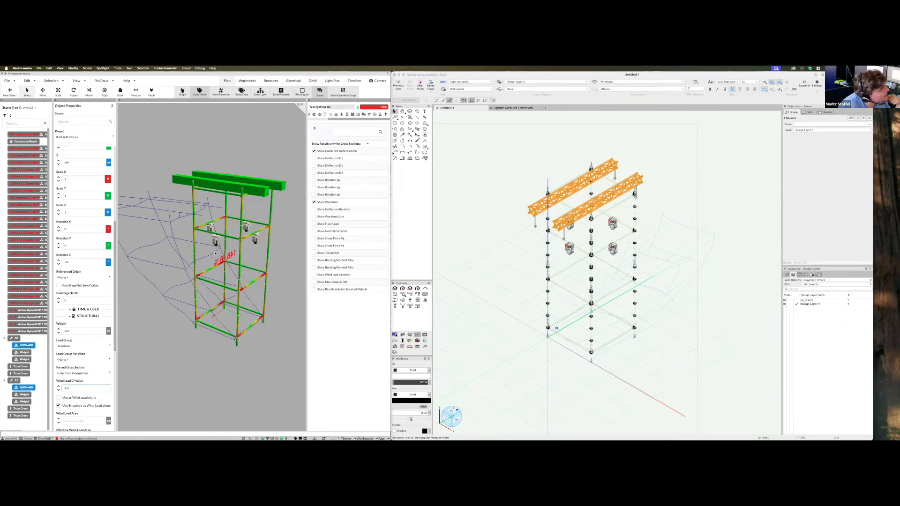
pyautogui.click(208, 377)
pyautogui.moveTo(207, 377); pyautogui.dragTo(309, 189, button='middle')
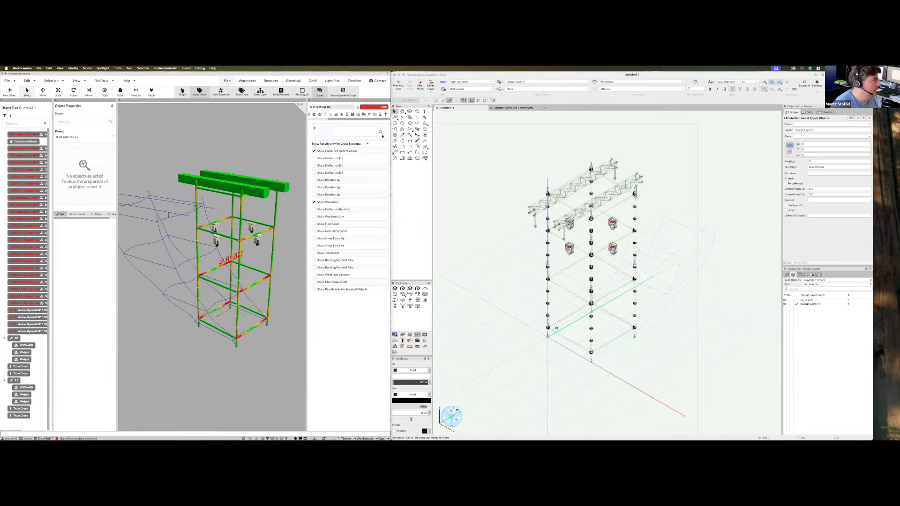
# Set the default wind speed to 72 km/h in Load Combination Settings
pyautogui.click(379, 115)
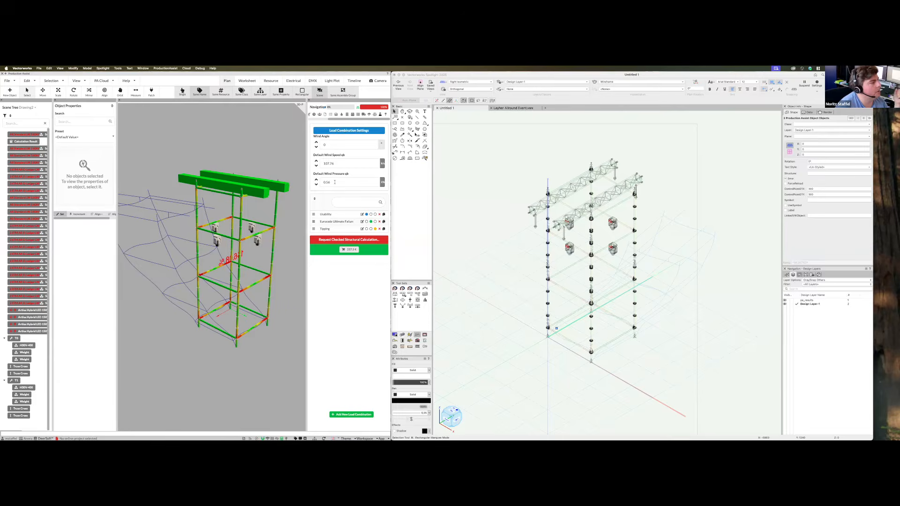
pyautogui.click(382, 164)
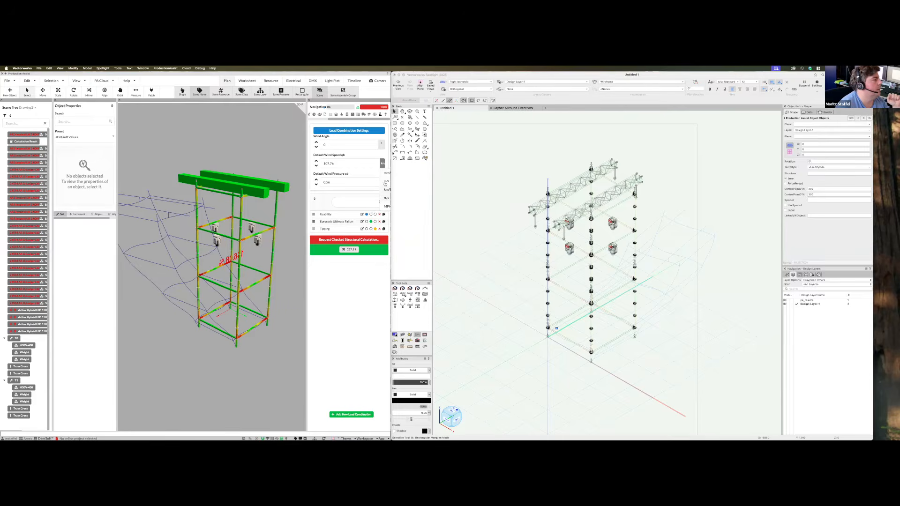
pyautogui.click(385, 189)
pyautogui.doubleClick(376, 163)
pyautogui.write('72')
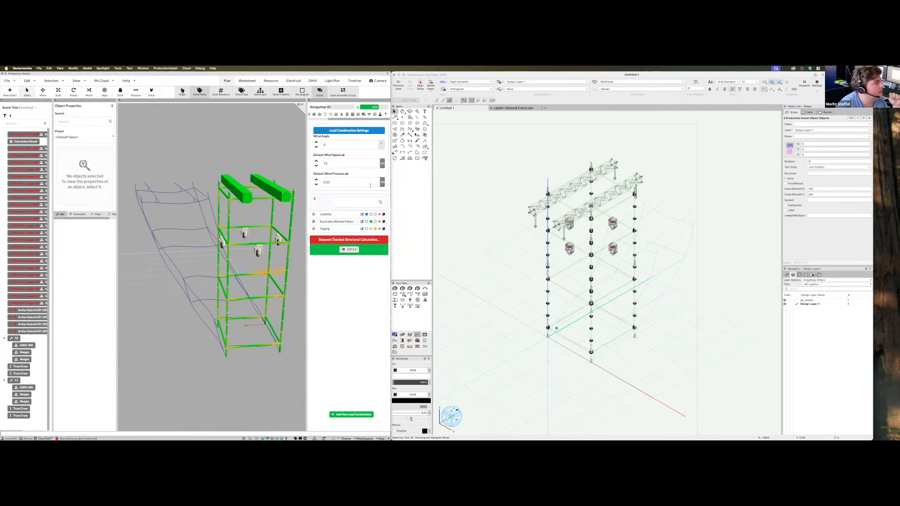
# Orbit to check the now-green tower and bring up the full load combination editor
pyautogui.moveTo(203, 364); pyautogui.dragTo(287, 362, button='middle')
pyautogui.moveTo(225, 355)
pyautogui.mouseDown(button='middle')
pyautogui.moveTo(298, 346)
pyautogui.moveTo(250, 324)
pyautogui.moveTo(229, 354)
pyautogui.mouseUp(button='middle')
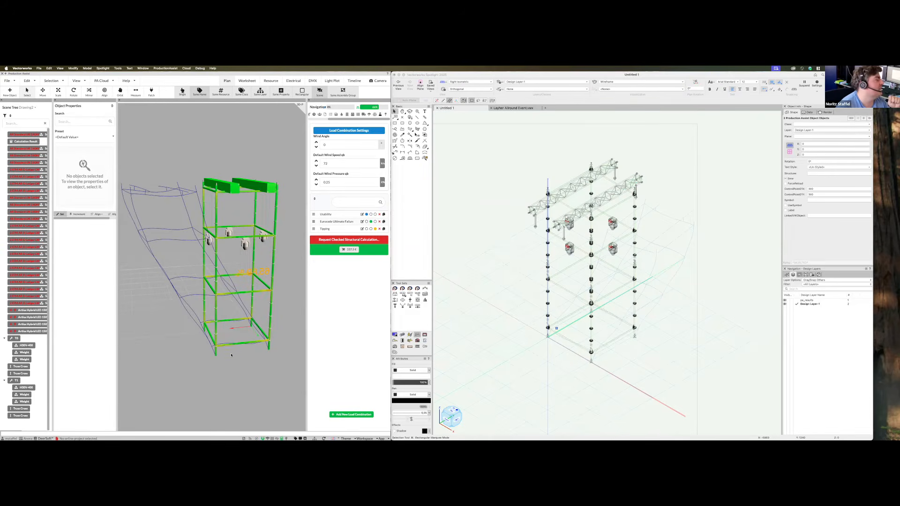
pyautogui.moveTo(239, 357); pyautogui.dragTo(227, 364, button='middle')
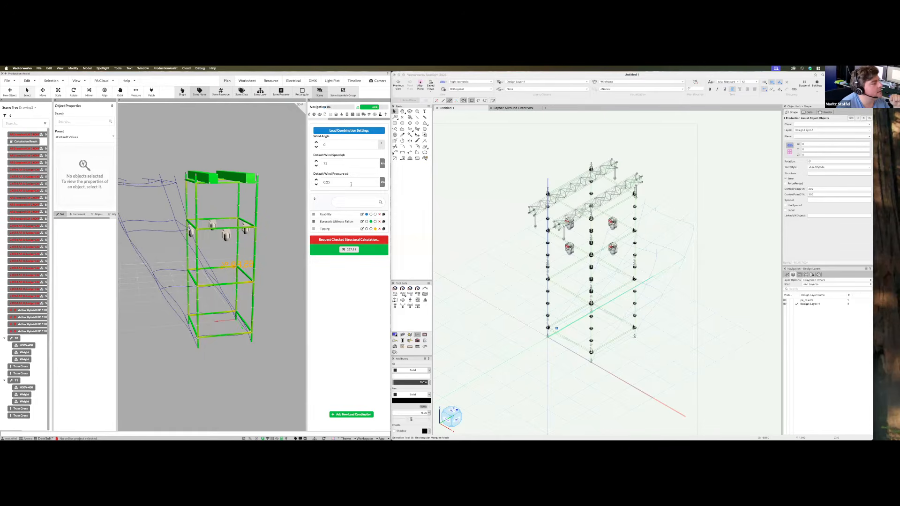
pyautogui.click(346, 131)
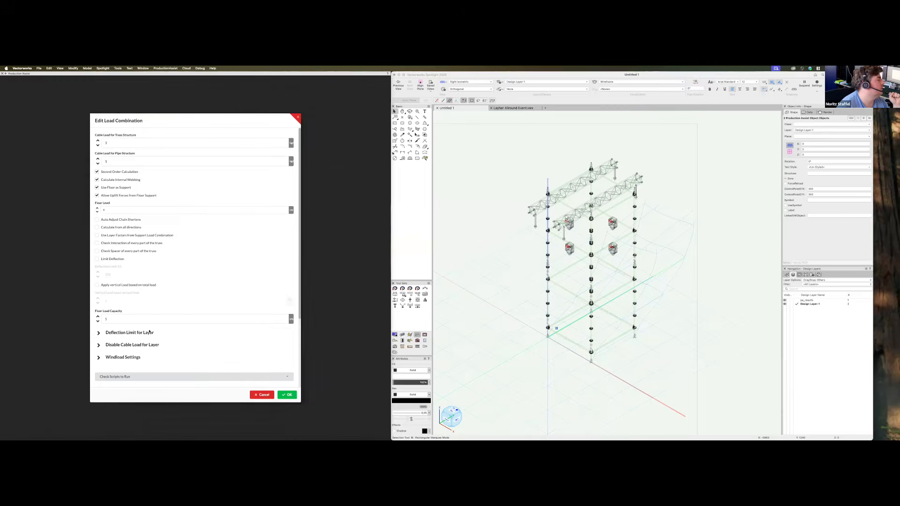
# Expand Windload Settings and choose Germany with wind zone 2
pyautogui.click(100, 358)
pyautogui.scroll(-3, 187, 305)
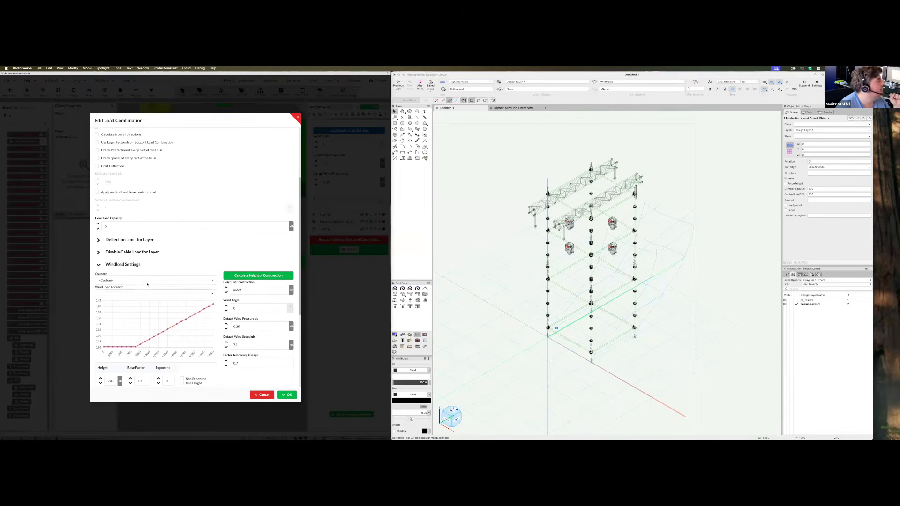
pyautogui.click(129, 279)
pyautogui.click(105, 289)
pyautogui.scroll(-3, 155, 311)
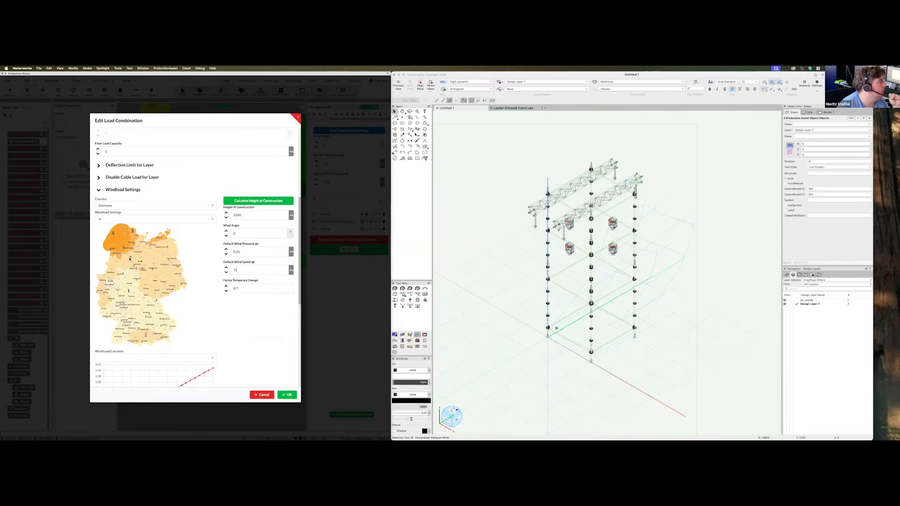
pyautogui.click(119, 219)
pyautogui.click(120, 238)
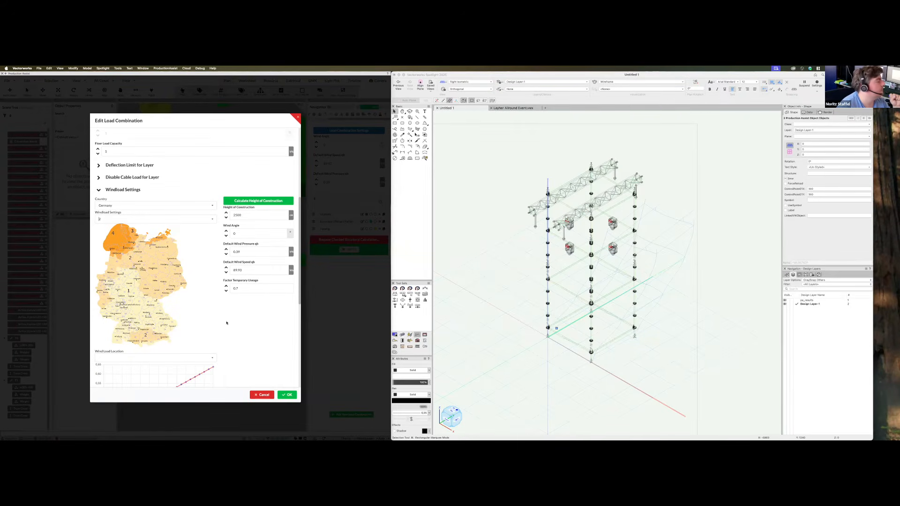
pyautogui.scroll(-3, 227, 323)
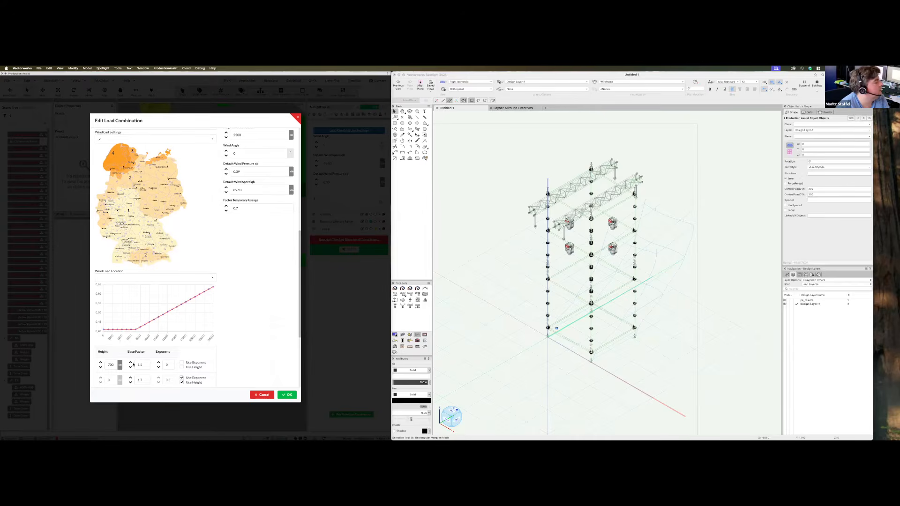
pyautogui.scroll(2, 133, 365)
pyautogui.scroll(1, 187, 356)
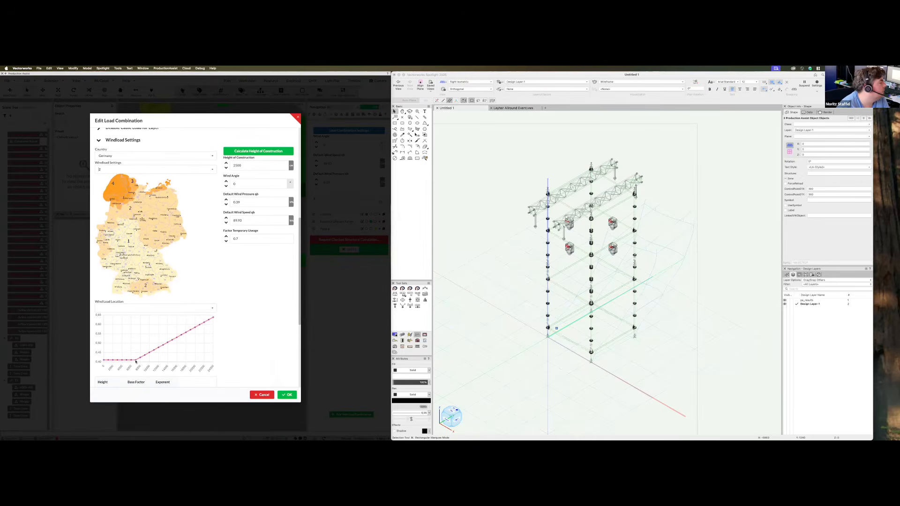
pyautogui.moveTo(136, 360)
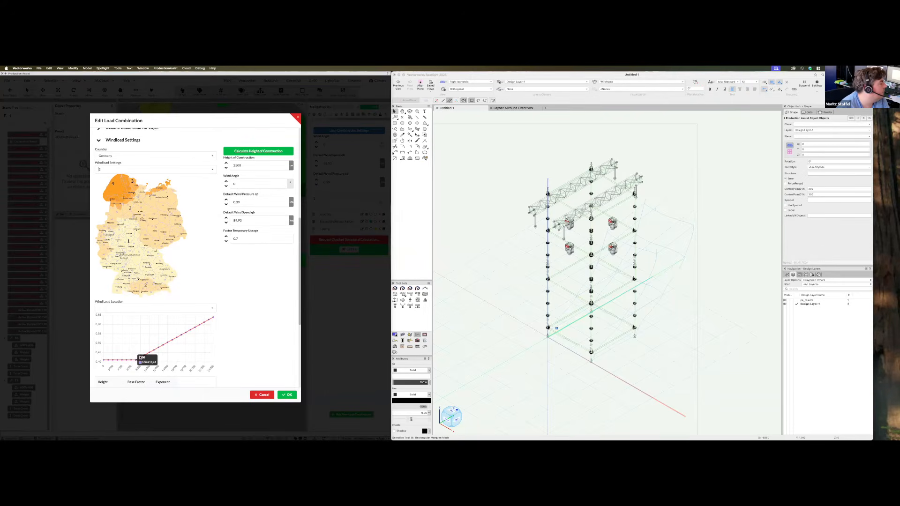
pyautogui.scroll(-5, 143, 368)
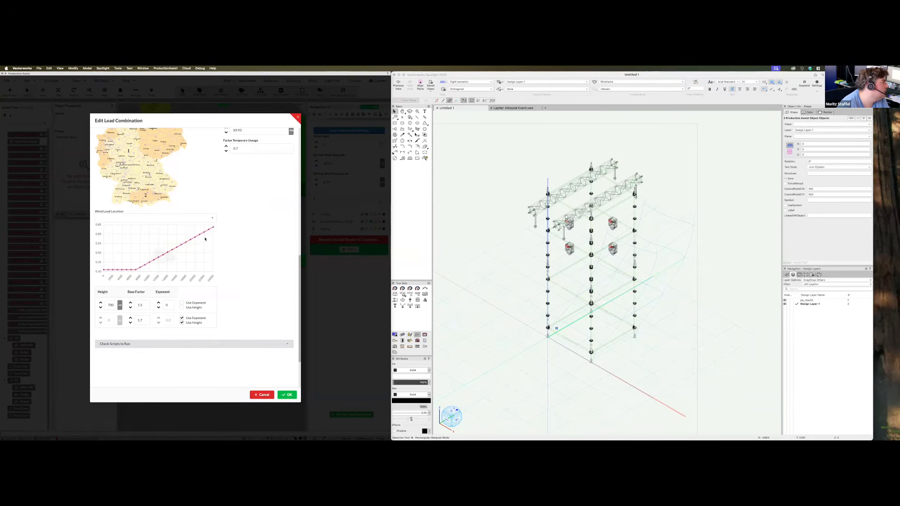
pyautogui.moveTo(214, 228)
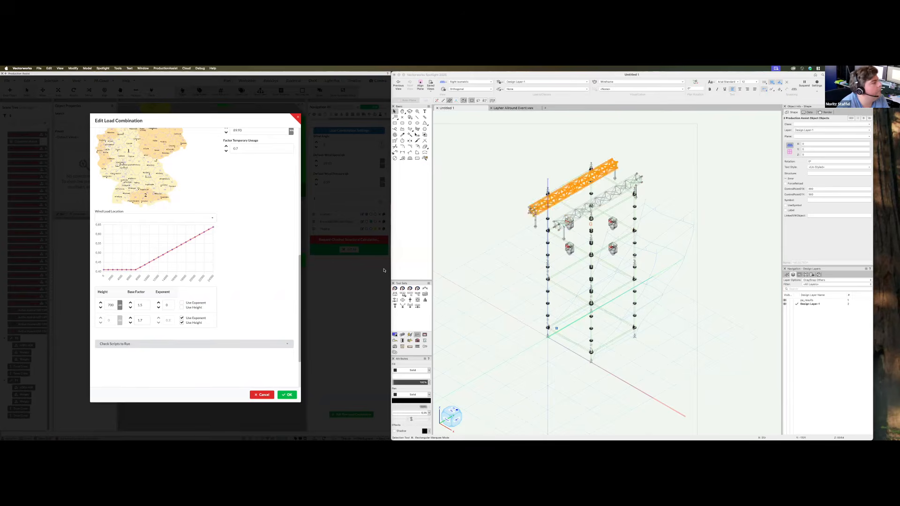
pyautogui.scroll(1, 195, 291)
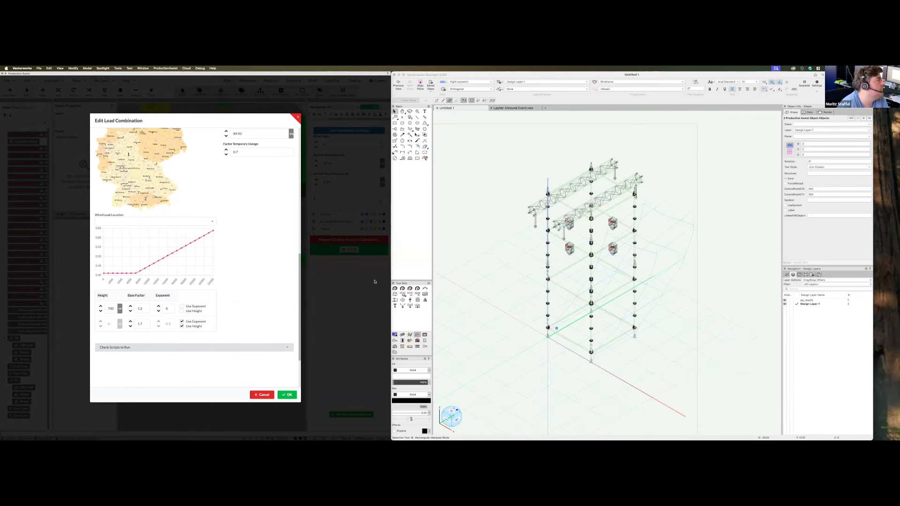
pyautogui.scroll(5, 211, 312)
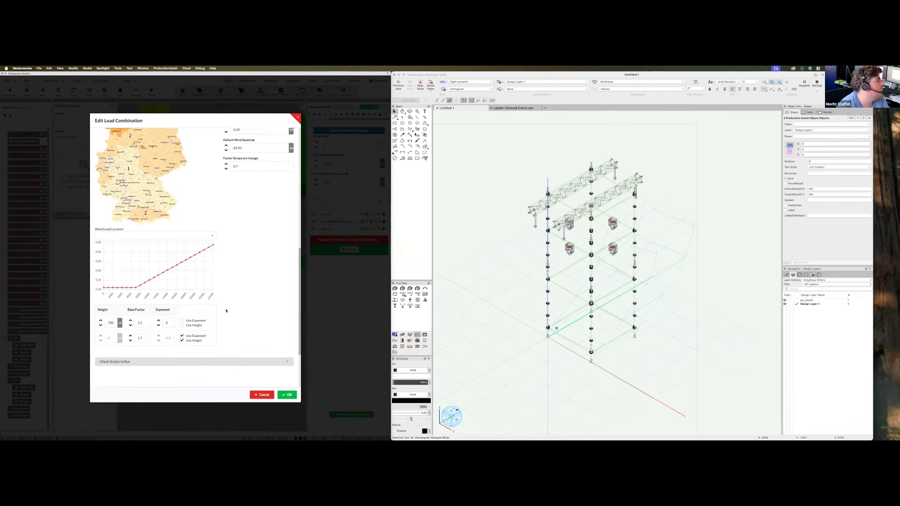
pyautogui.scroll(1, 241, 322)
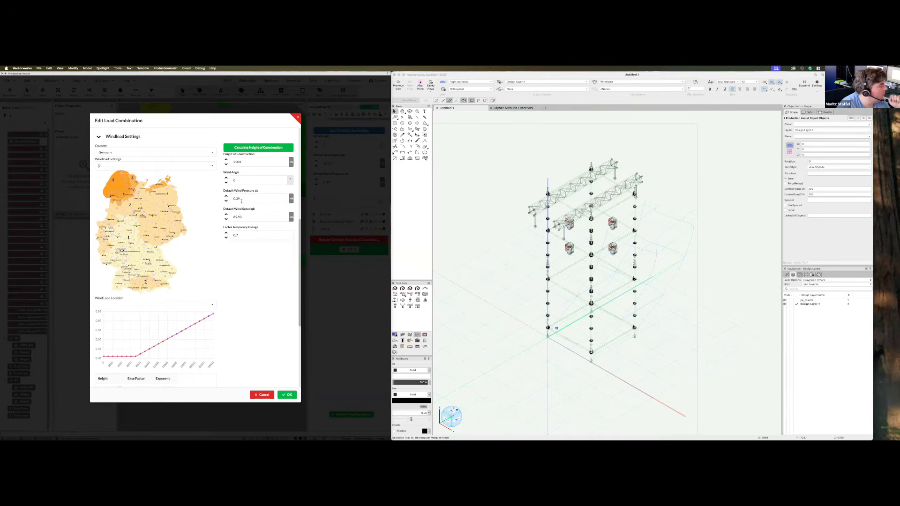
# Try German wind zones 3 and 4, settle on zone 3, and confirm with OK
pyautogui.click(166, 167)
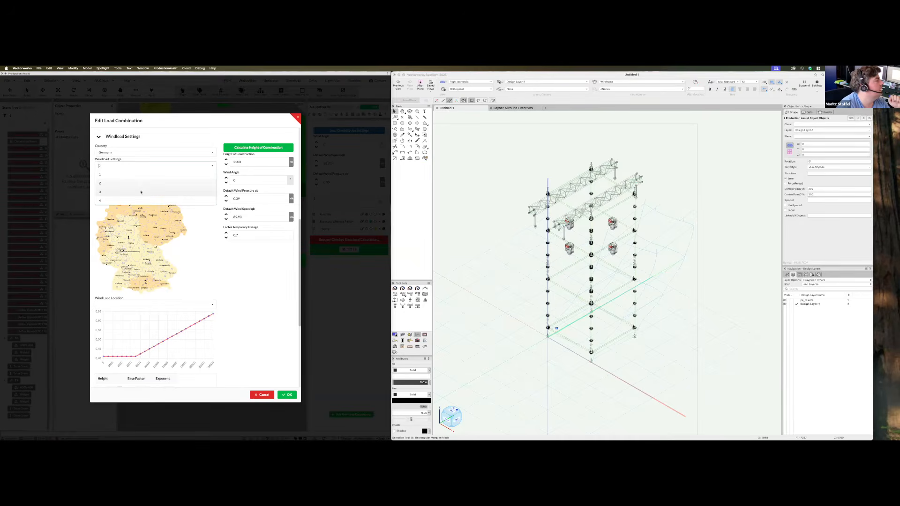
pyautogui.click(140, 192)
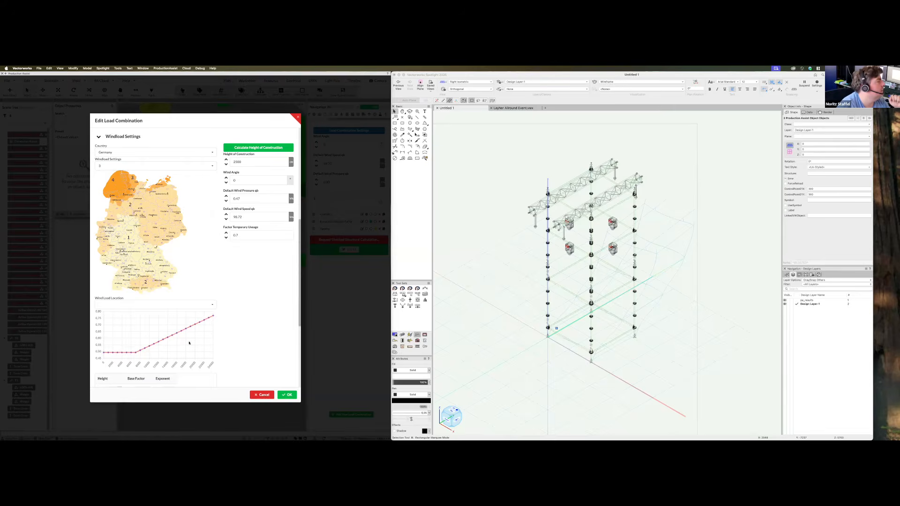
pyautogui.click(142, 167)
pyautogui.click(142, 201)
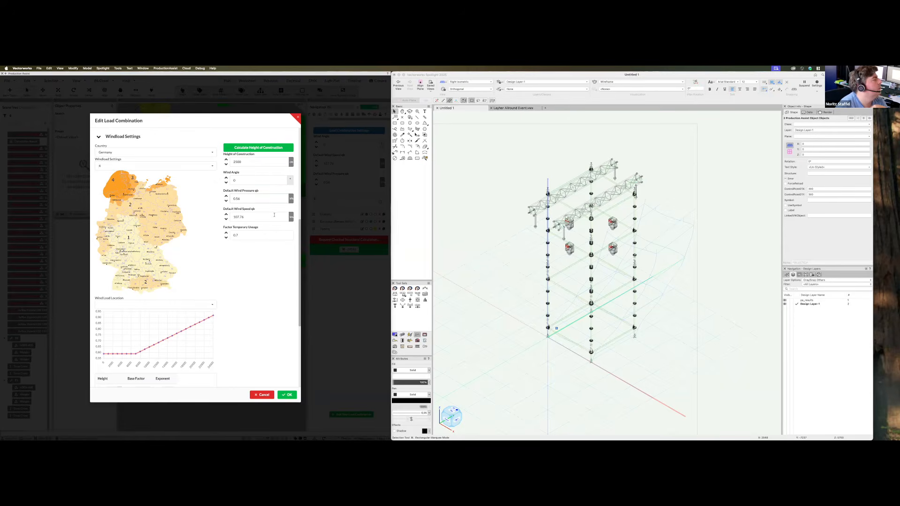
pyautogui.click(130, 167)
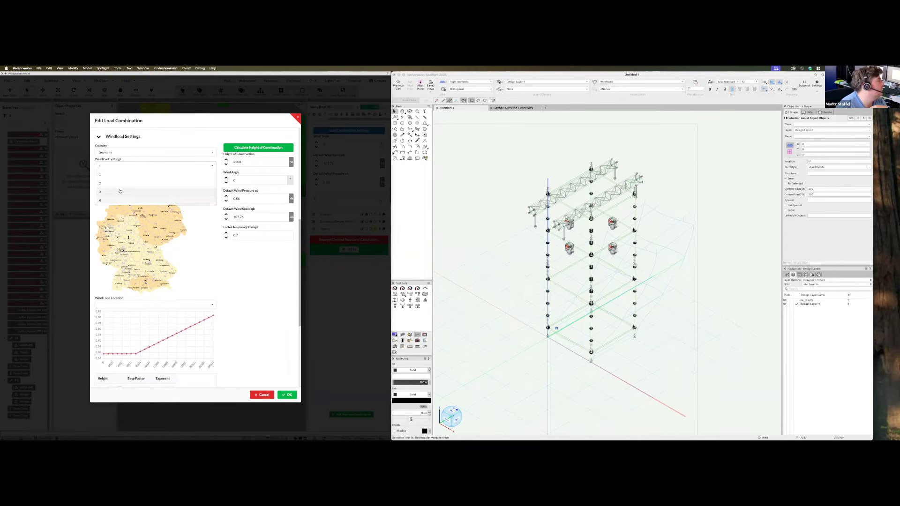
pyautogui.click(131, 192)
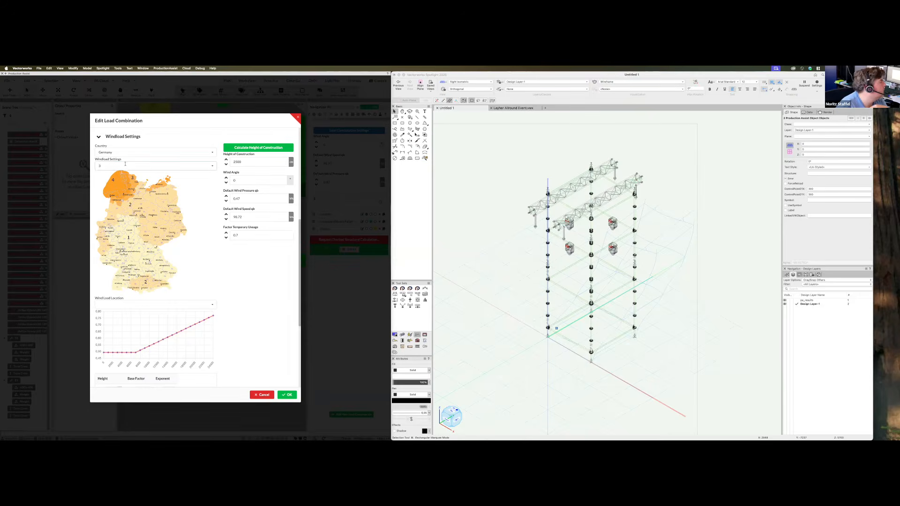
pyautogui.click(287, 395)
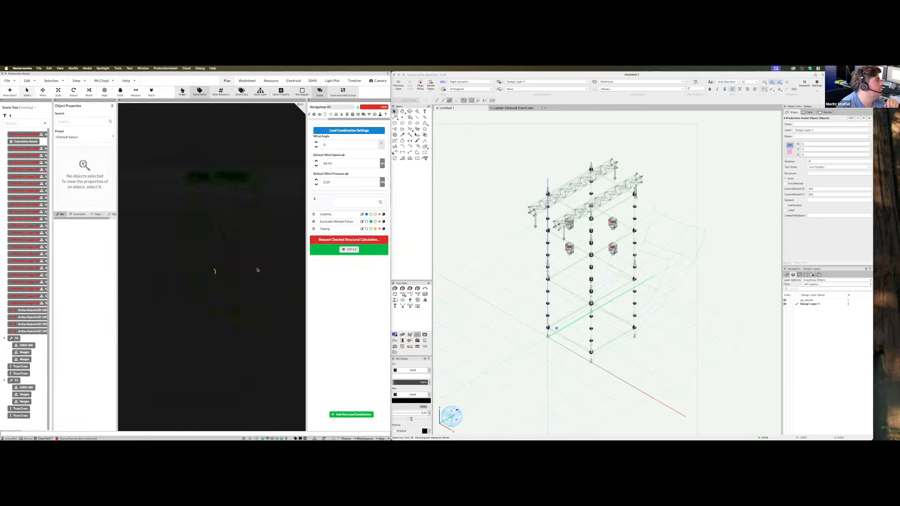
# Orbit the coloured wind-load results to lower and frontal views, then bring the Layher library over the drawing
pyautogui.moveTo(257, 270)
pyautogui.mouseDown(button='middle')
pyautogui.moveTo(271, 302)
pyautogui.moveTo(258, 333)
pyautogui.moveTo(194, 333)
pyautogui.moveTo(274, 271)
pyautogui.mouseUp(button='middle')
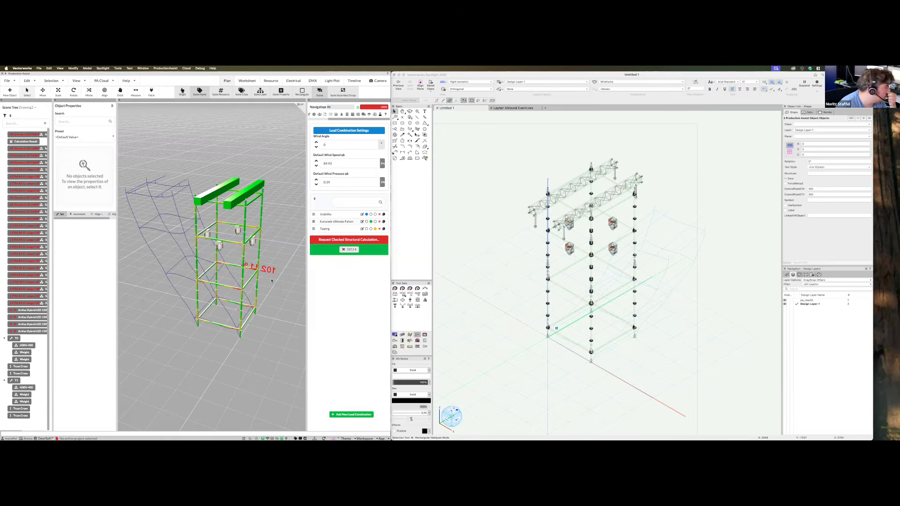
pyautogui.scroll(-1, 567, 352)
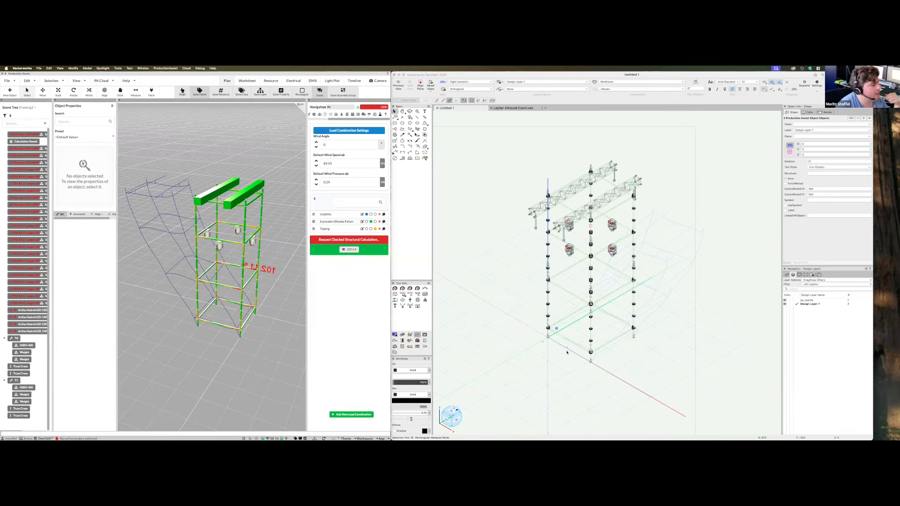
pyautogui.moveTo(189, 357); pyautogui.dragTo(199, 345, button='middle')
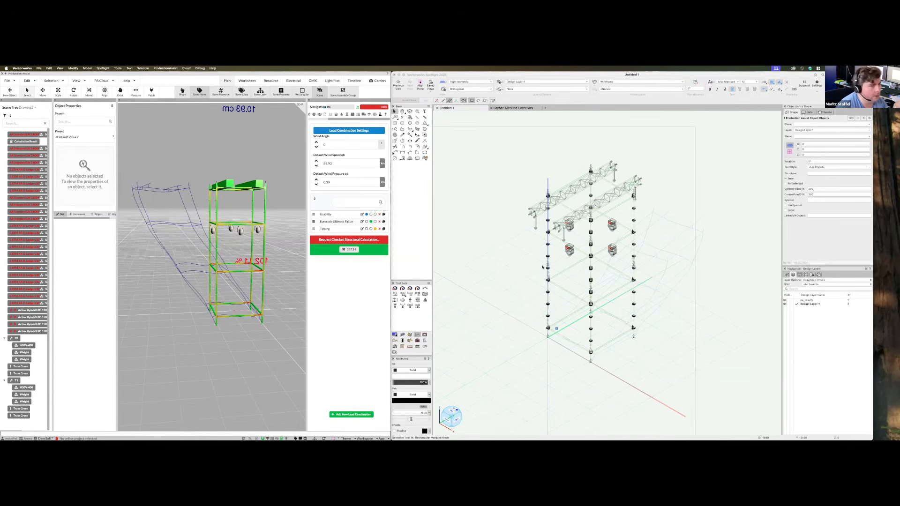
pyautogui.moveTo(731, 153); pyautogui.dragTo(757, 151)
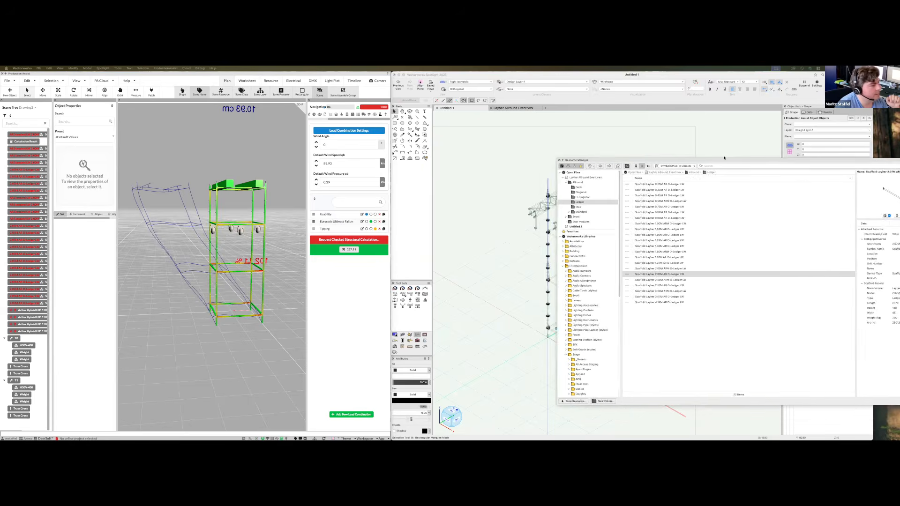
# Open the Layher Diagonal folder and compare brace sizes, starting with the 1.57X2.00M brace
pyautogui.click(573, 189)
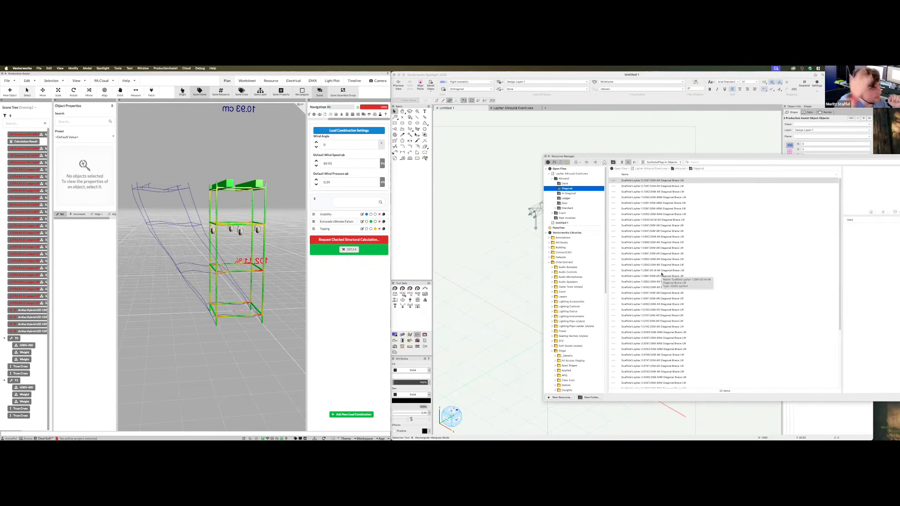
pyautogui.click(649, 355)
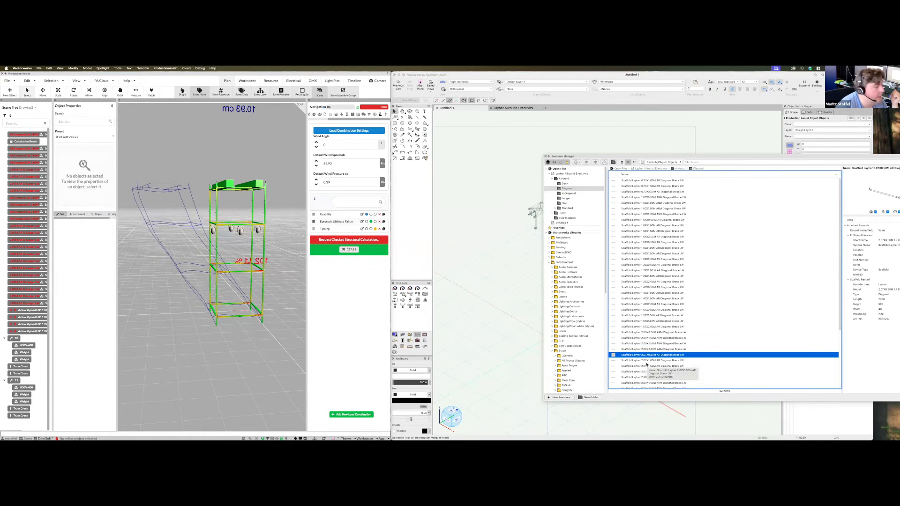
pyautogui.click(651, 328)
pyautogui.click(659, 333)
pyautogui.click(659, 339)
# Pick the 2.07X2.00M AR Diagonal Brace LW, then move the library aside and orbit the scaffold
pyautogui.click(653, 350)
pyautogui.click(652, 355)
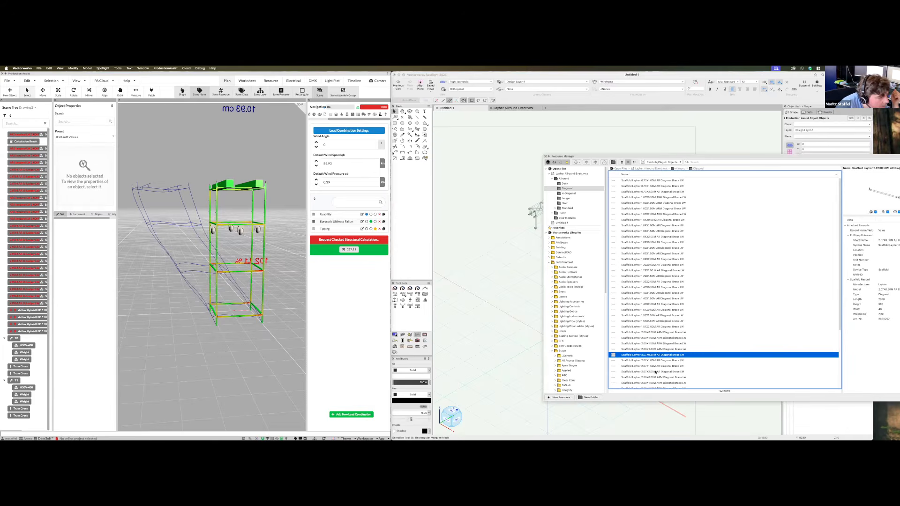
pyautogui.click(649, 372)
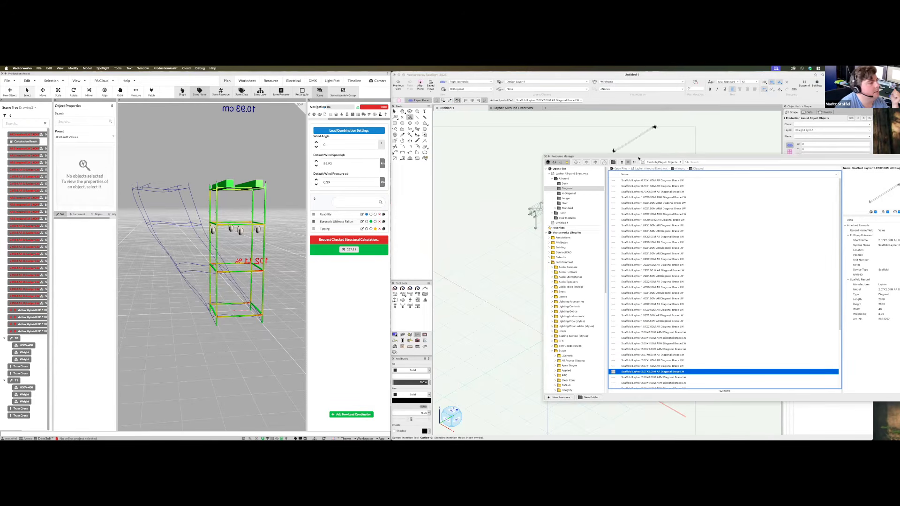
pyautogui.moveTo(610, 156); pyautogui.dragTo(898, 176)
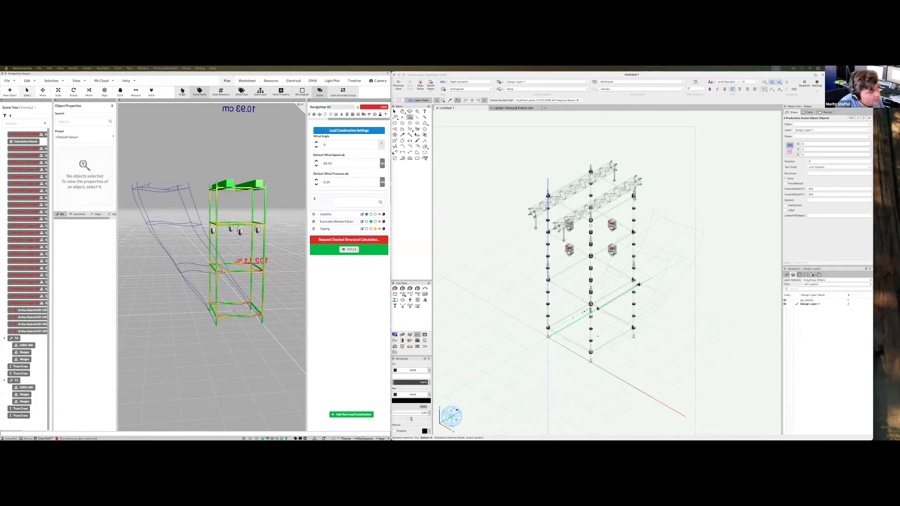
pyautogui.keyDown('super'); pyautogui.moveTo(590, 350); pyautogui.dragTo(509, 348, button='middle'); pyautogui.keyUp('super')
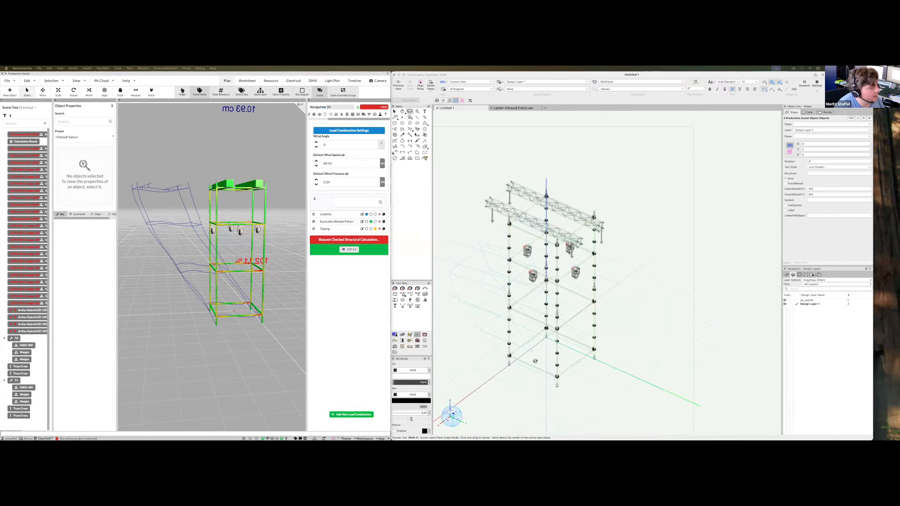
# Turn to the side frame, zoom to the base node and insert the 2.07X2.00M diagonal brace there
pyautogui.keyDown('super'); pyautogui.moveTo(563, 360); pyautogui.dragTo(568, 305, button='middle'); pyautogui.keyUp('super')
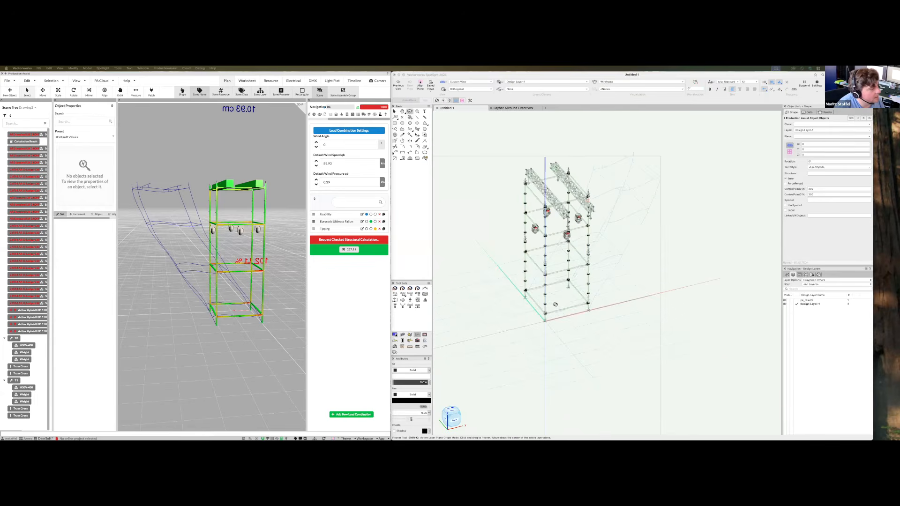
pyautogui.scroll(5, 556, 307)
pyautogui.scroll(5, 555, 307)
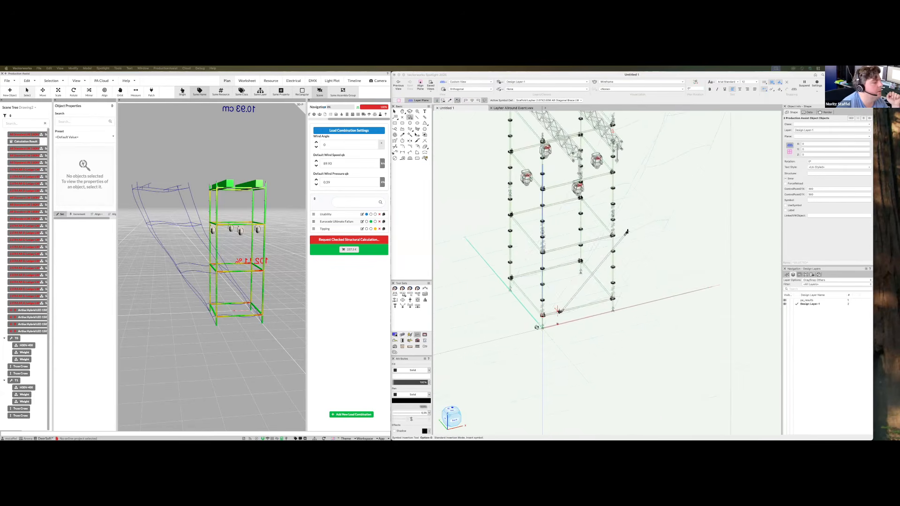
pyautogui.scroll(-2, 578, 310)
pyautogui.scroll(5, 546, 323)
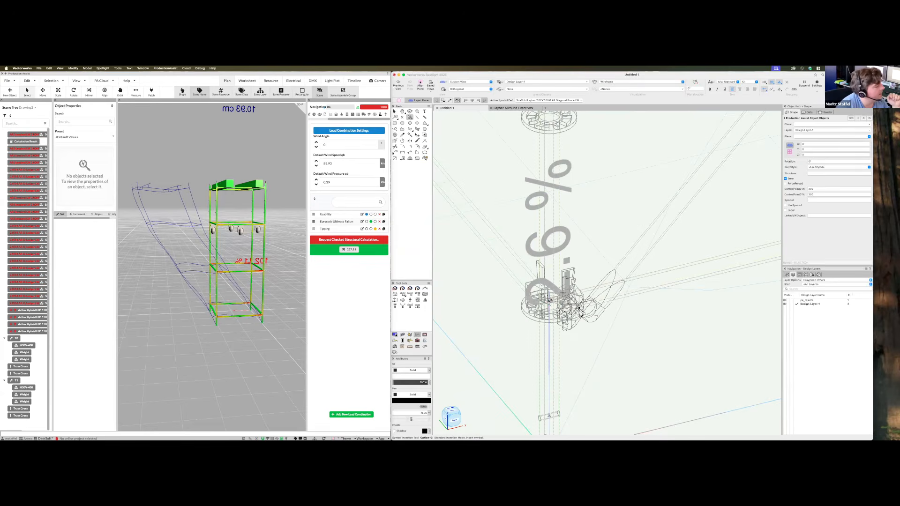
pyautogui.click(552, 305)
# Zoom out and orbit the Production Assist results through top-down and frontal views of the braced tower
pyautogui.scroll(-1, 556, 336)
pyautogui.scroll(-2, 556, 335)
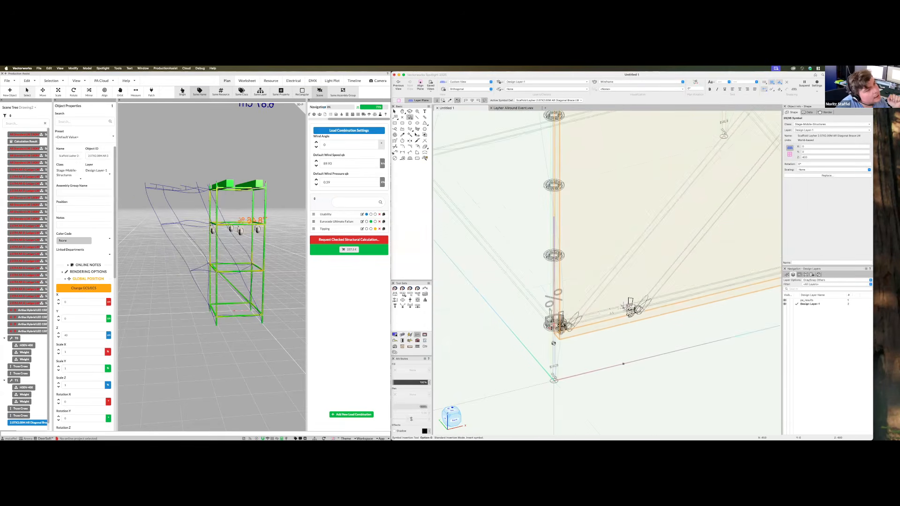
pyautogui.scroll(-2, 631, 305)
pyautogui.scroll(-2, 669, 261)
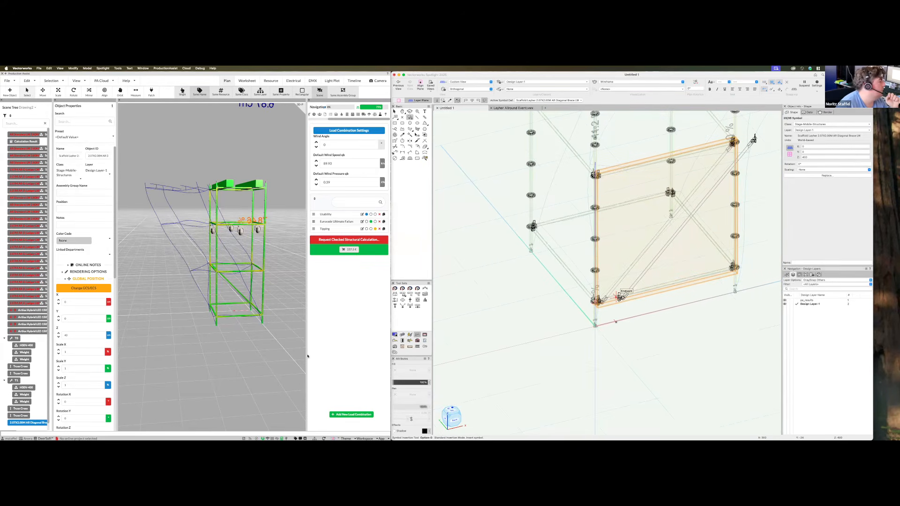
pyautogui.moveTo(246, 347); pyautogui.dragTo(216, 250)
pyautogui.moveTo(232, 299); pyautogui.dragTo(149, 291)
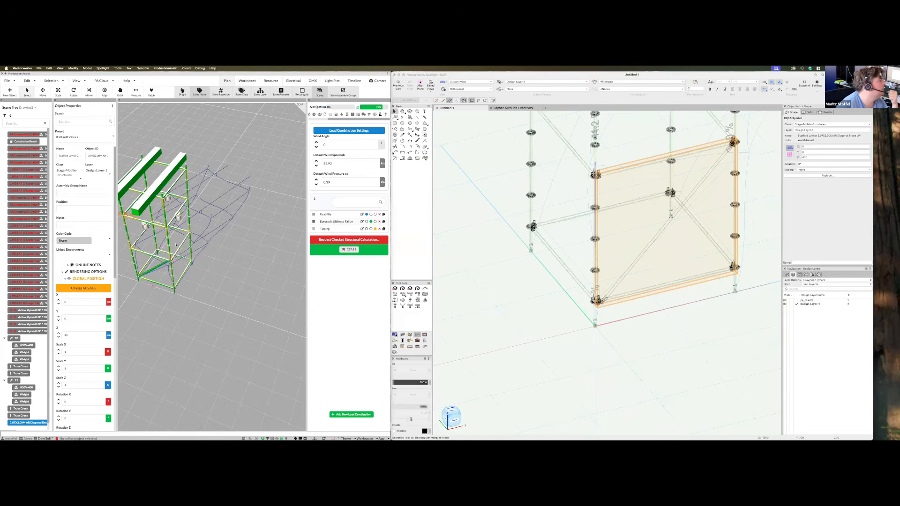
pyautogui.moveTo(223, 302); pyautogui.dragTo(204, 320, button='middle')
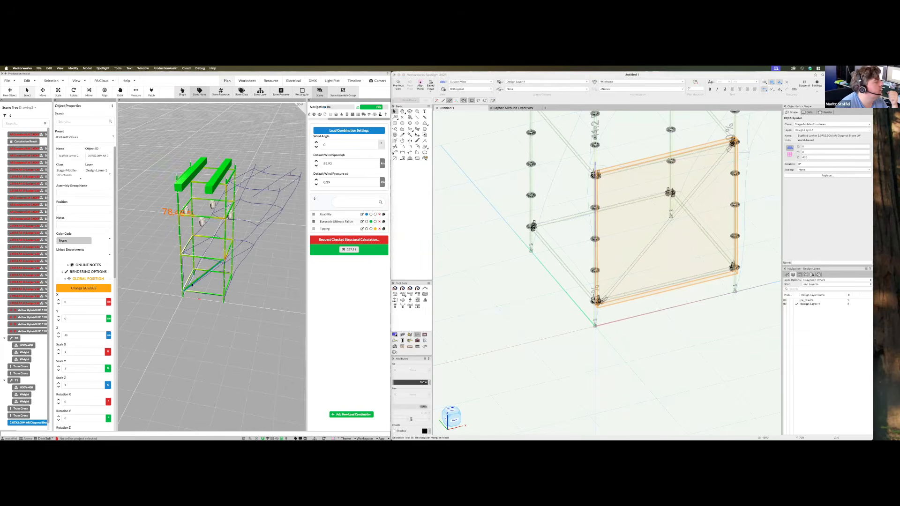
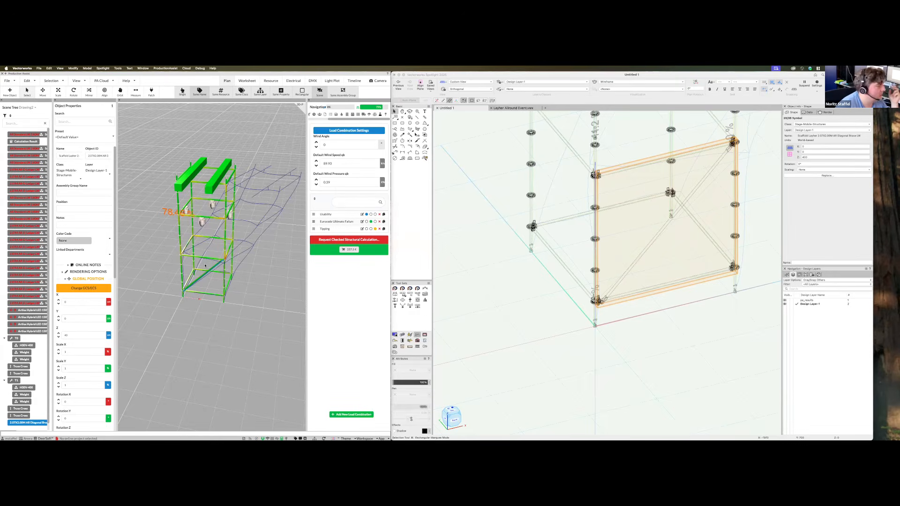
# Deselect and insert a diagonal brace at the left standard's node
pyautogui.click(638, 276)
pyautogui.click(758, 263)
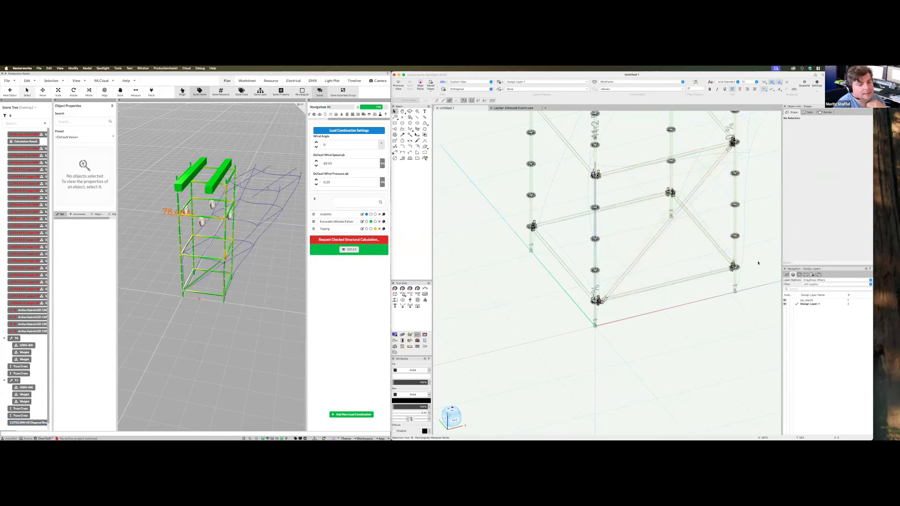
pyautogui.hotkey('alt', '0')
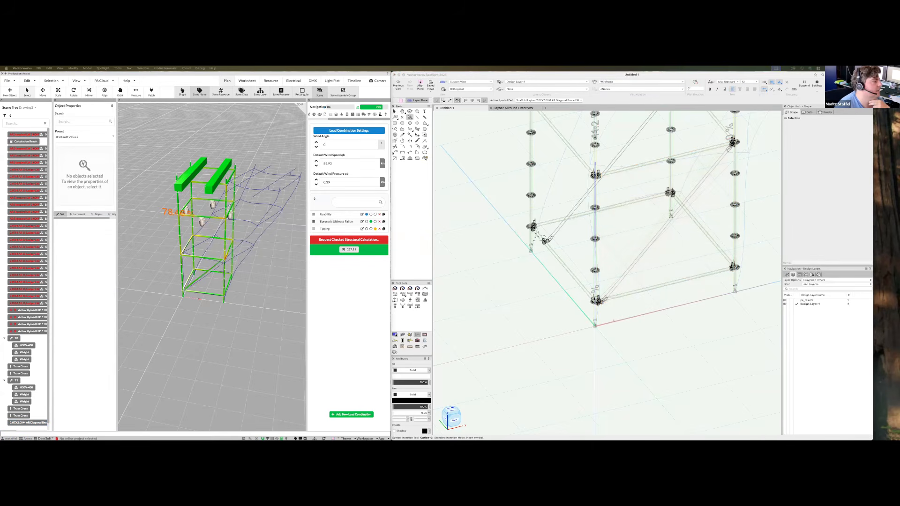
pyautogui.scroll(8, 535, 224)
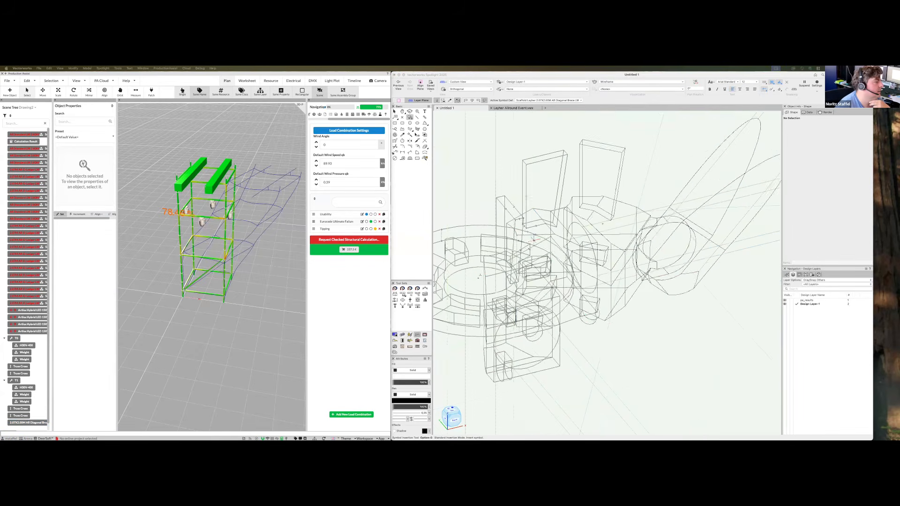
pyautogui.doubleClick(481, 276)
# Orbit the tower round to a front view to check the refreshed deflection results
pyautogui.scroll(-8, 595, 266)
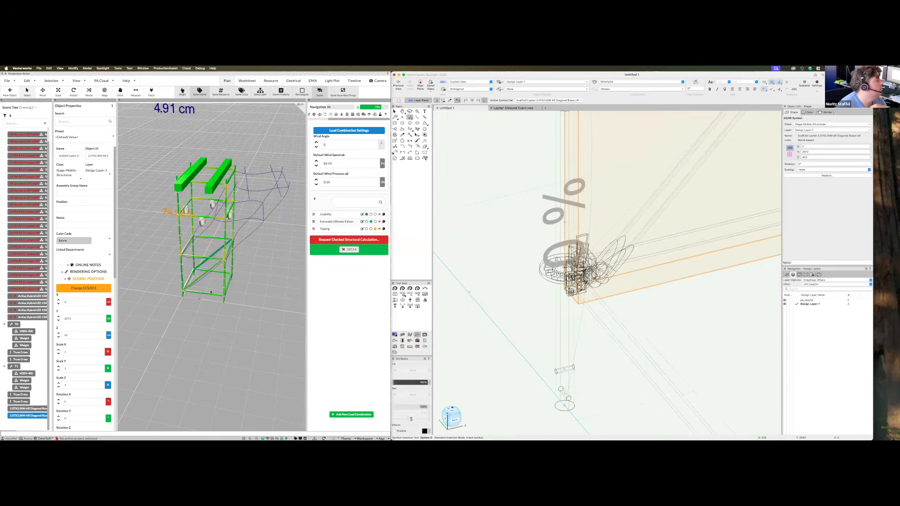
pyautogui.moveTo(256, 303); pyautogui.dragTo(276, 294, button='middle')
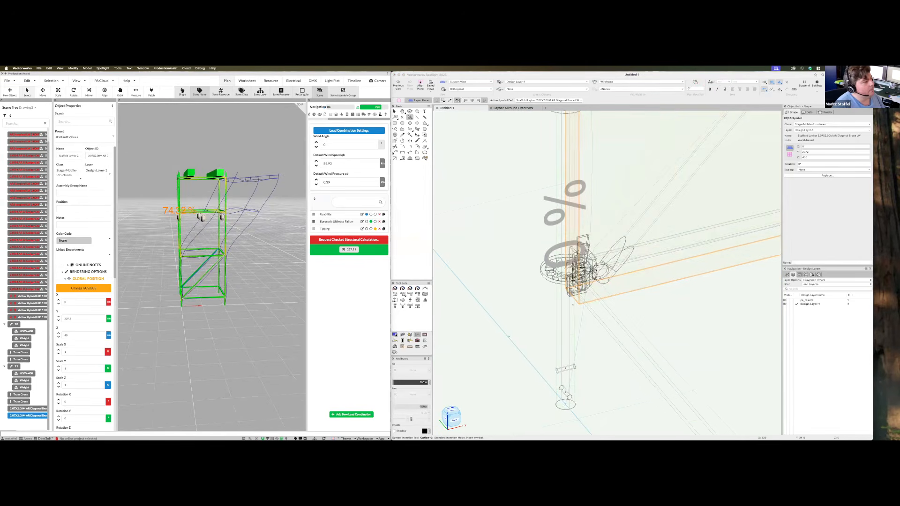
pyautogui.scroll(-10, 573, 305)
pyautogui.hotkey('shift', 'c')
pyautogui.moveTo(573, 307); pyautogui.dragTo(582, 286)
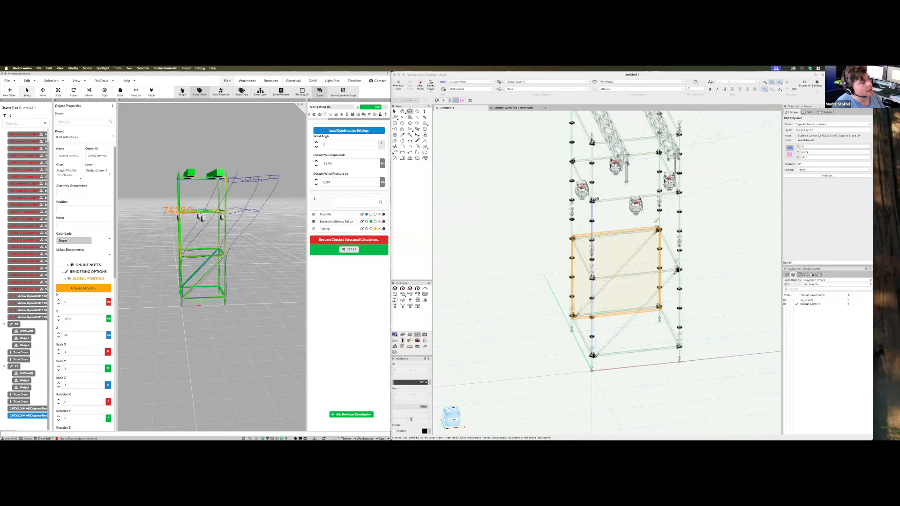
pyautogui.keyDown('super'); pyautogui.moveTo(583, 286); pyautogui.dragTo(605, 194, button='middle'); pyautogui.keyUp('super')
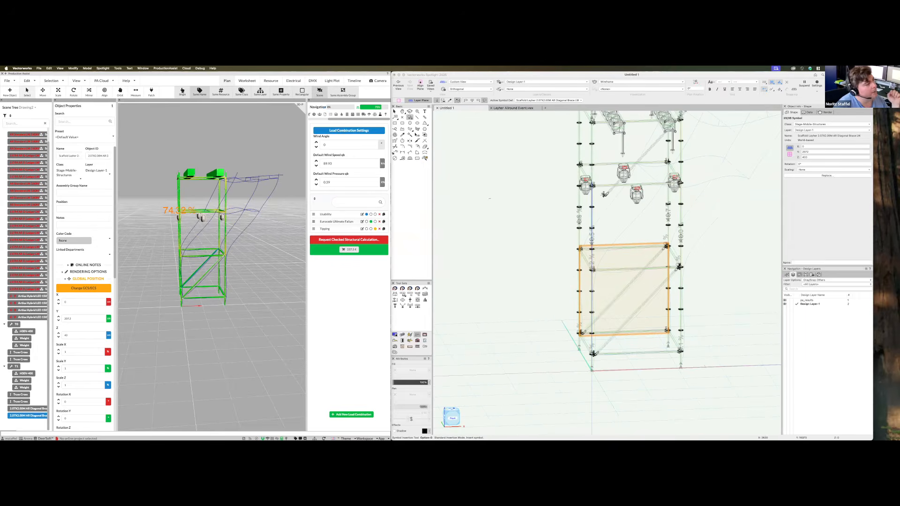
pyautogui.scroll(5, 604, 187)
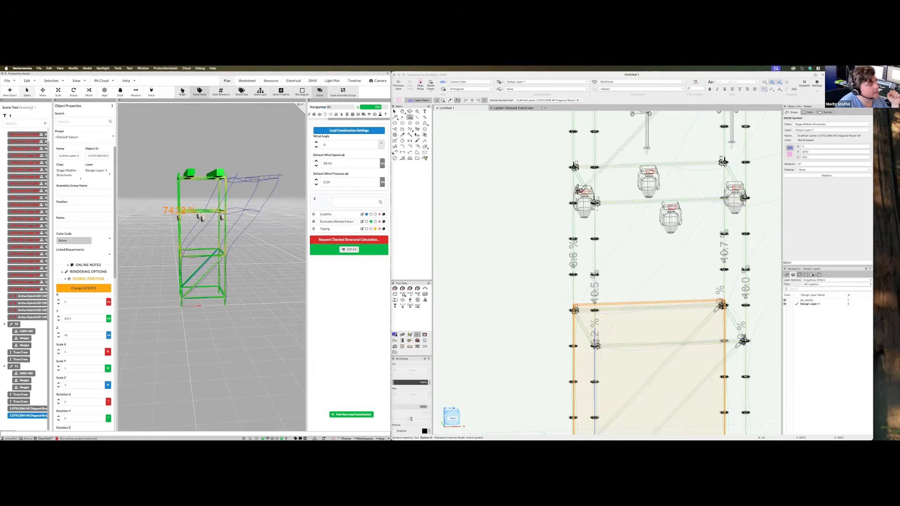
pyautogui.scroll(-3, 534, 197)
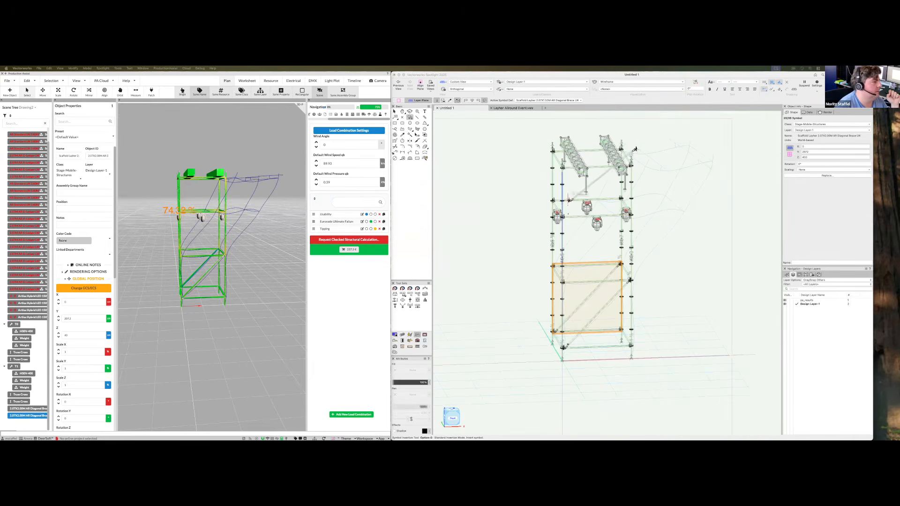
pyautogui.scroll(2, 572, 215)
pyautogui.scroll(-2, 572, 215)
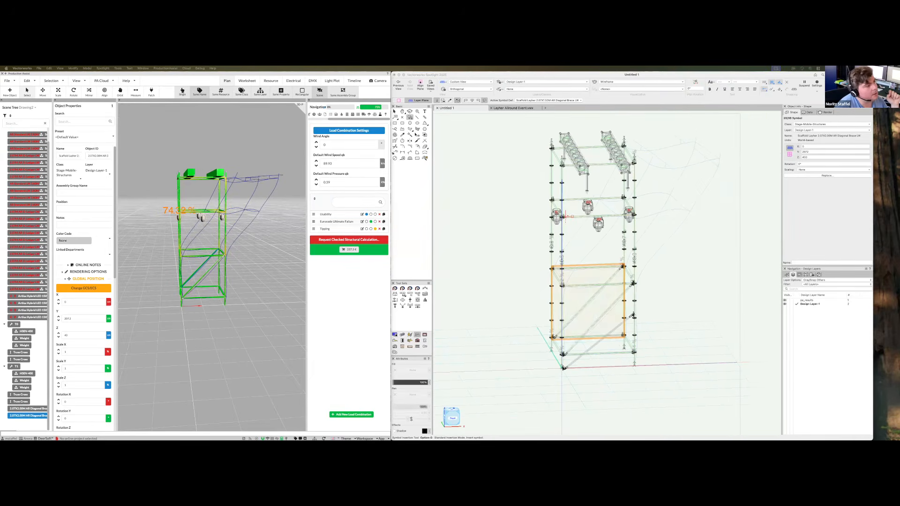
pyautogui.scroll(8, 570, 217)
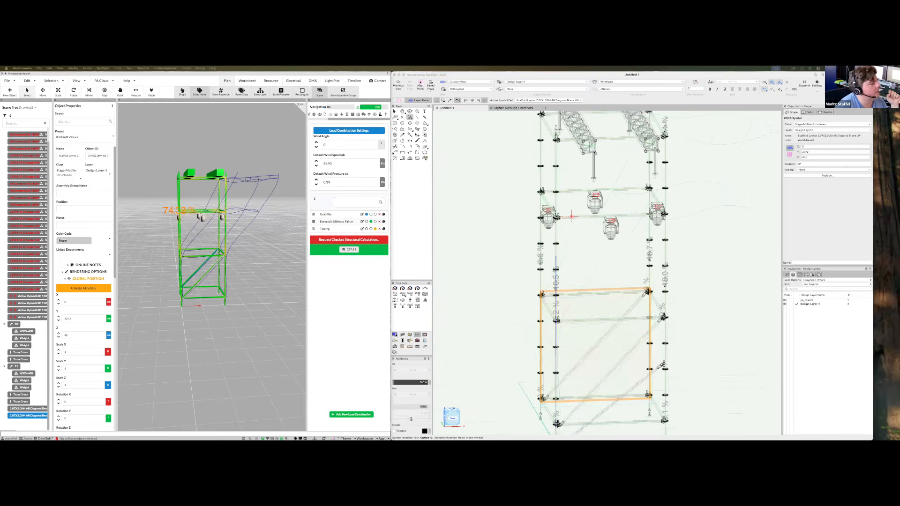
pyautogui.scroll(4, 557, 219)
pyautogui.scroll(8, 544, 217)
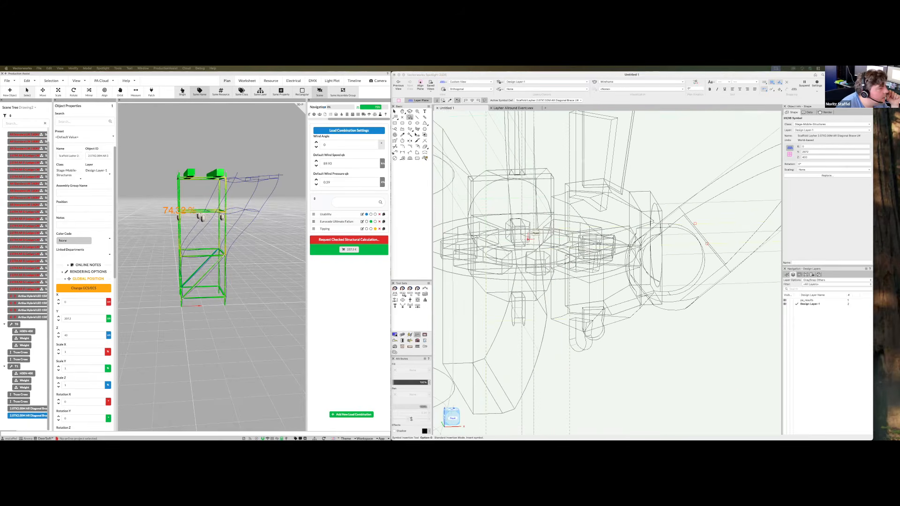
# Insert two 2.07X1.50M diagonal braces at the tower nodes, then deselect
pyautogui.doubleClick(528, 239)
pyautogui.scroll(-12, 533, 258)
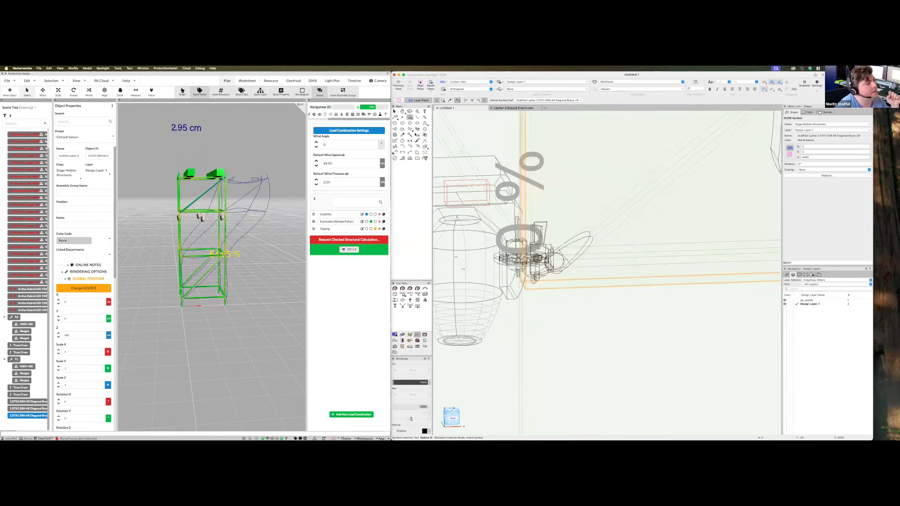
pyautogui.scroll(8, 552, 238)
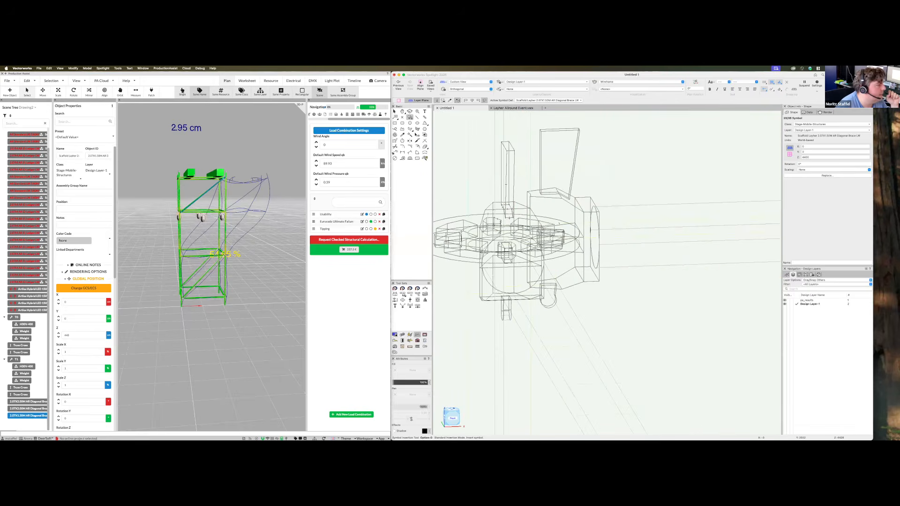
pyautogui.scroll(5, 498, 232)
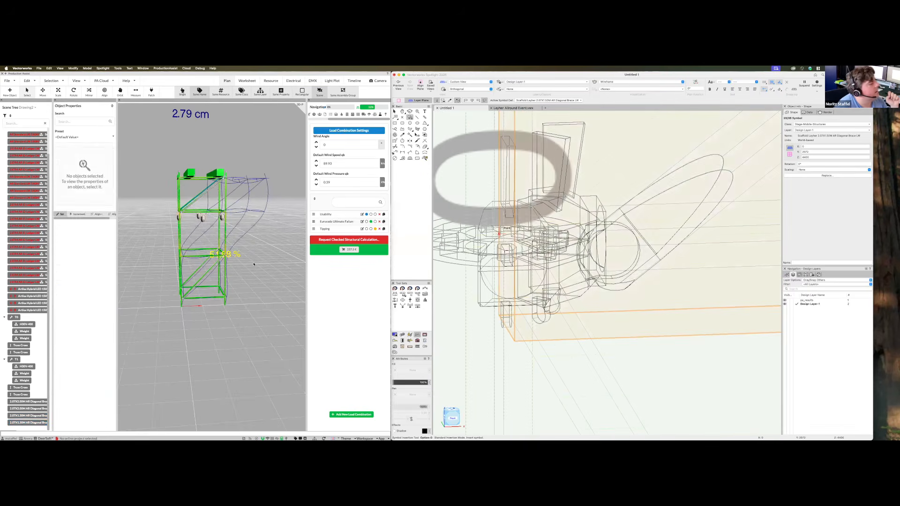
pyautogui.doubleClick(499, 233)
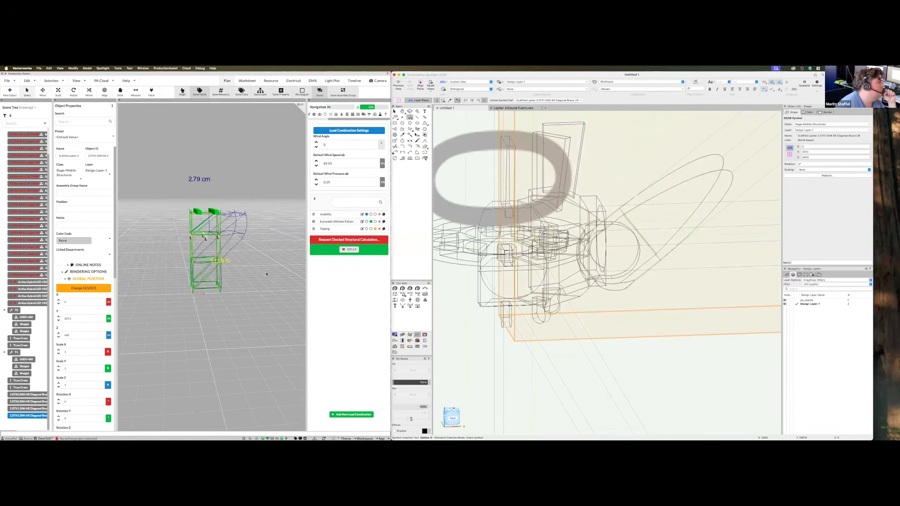
pyautogui.click(267, 273)
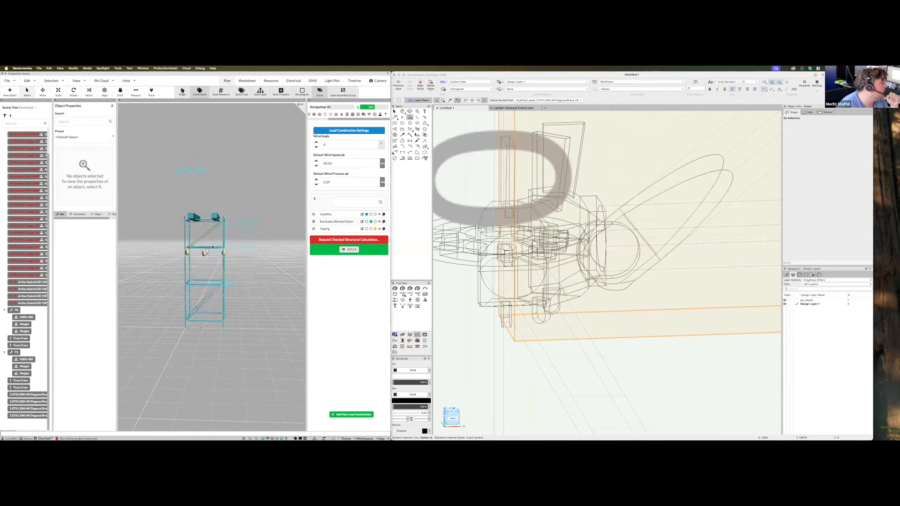
# Orbit the Production Assist view to inspect the tower's 2.79 cm deflection
pyautogui.moveTo(249, 287); pyautogui.dragTo(259, 290, button='middle')
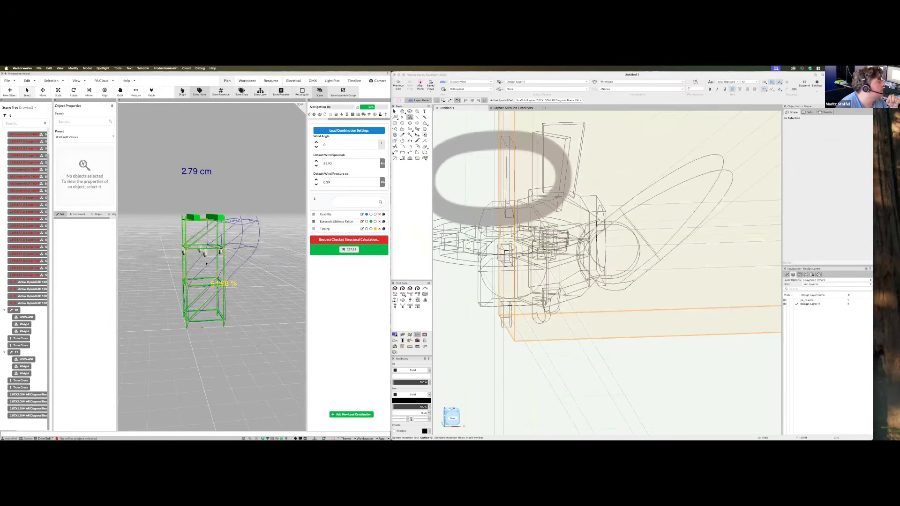
pyautogui.moveTo(265, 331); pyautogui.dragTo(216, 295, button='middle')
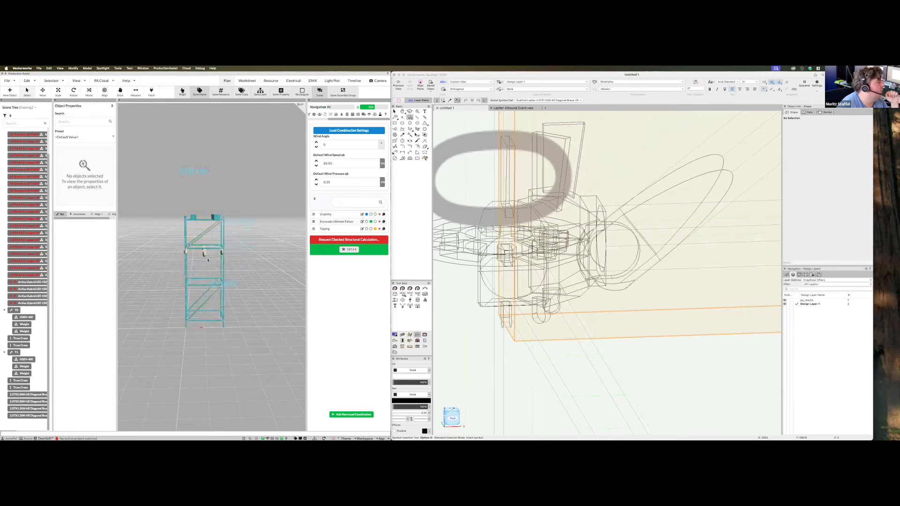
pyautogui.moveTo(257, 309); pyautogui.dragTo(243, 254, button='middle')
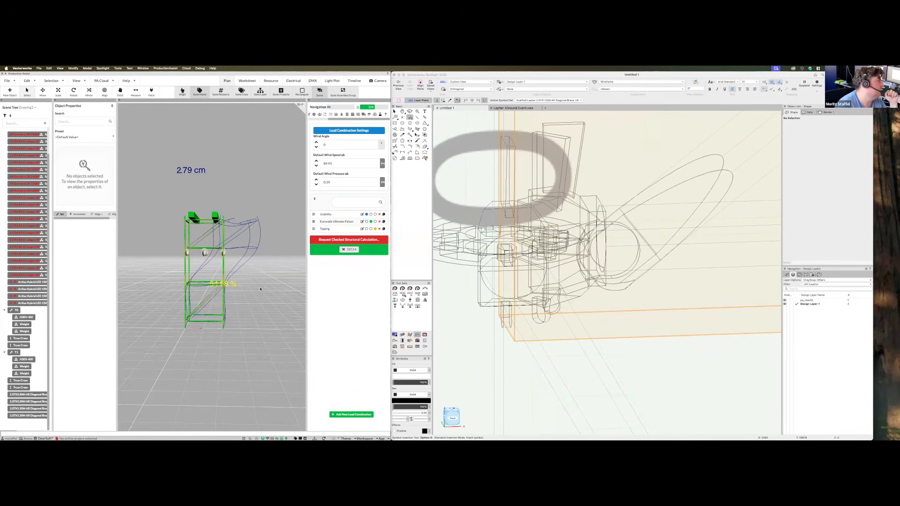
pyautogui.moveTo(273, 310); pyautogui.dragTo(172, 329, button='middle')
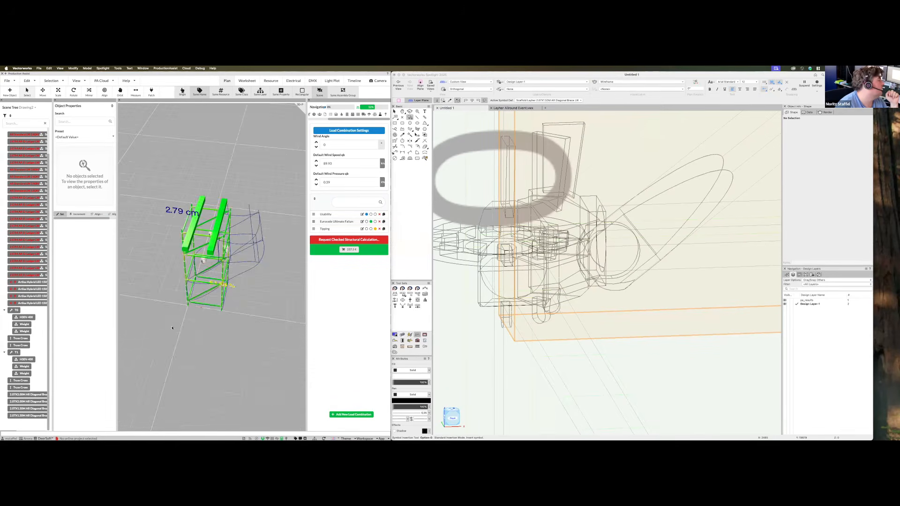
pyautogui.moveTo(290, 309); pyautogui.dragTo(291, 309, button='middle')
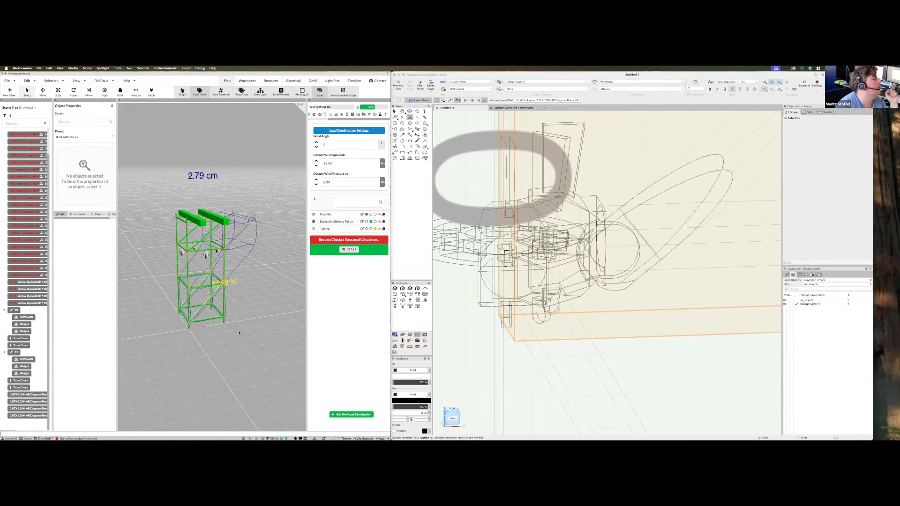
pyautogui.moveTo(234, 356); pyautogui.dragTo(181, 323, button='middle')
pyautogui.moveTo(258, 312); pyautogui.dragTo(220, 238, button='middle')
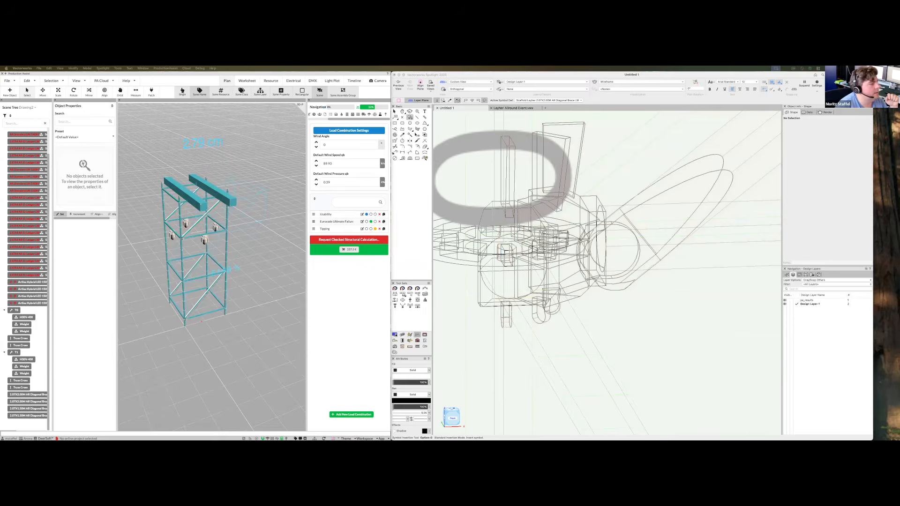
# Insert diagonal braces at the 4.3 % node and one more node
pyautogui.scroll(3, 557, 291)
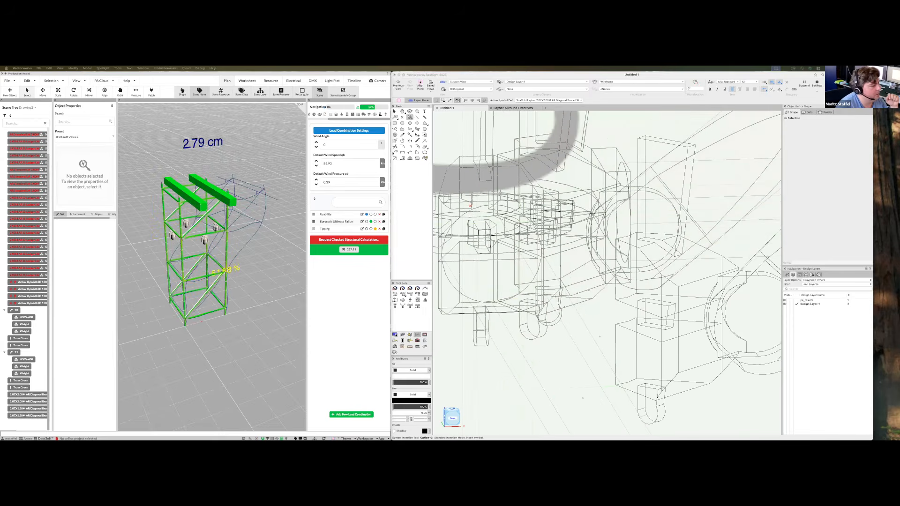
pyautogui.scroll(-10, 547, 315)
pyautogui.scroll(7, 546, 371)
pyautogui.doubleClick(564, 319)
pyautogui.scroll(-5, 563, 380)
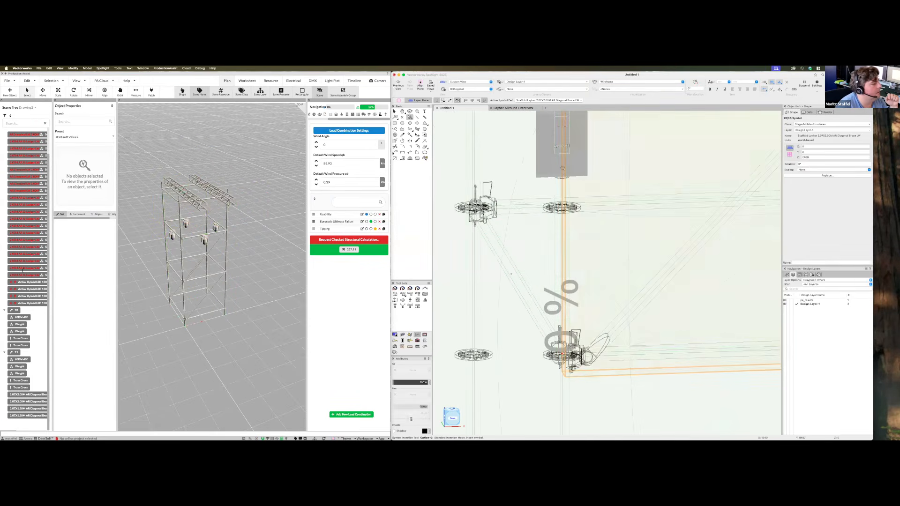
pyautogui.scroll(8, 529, 310)
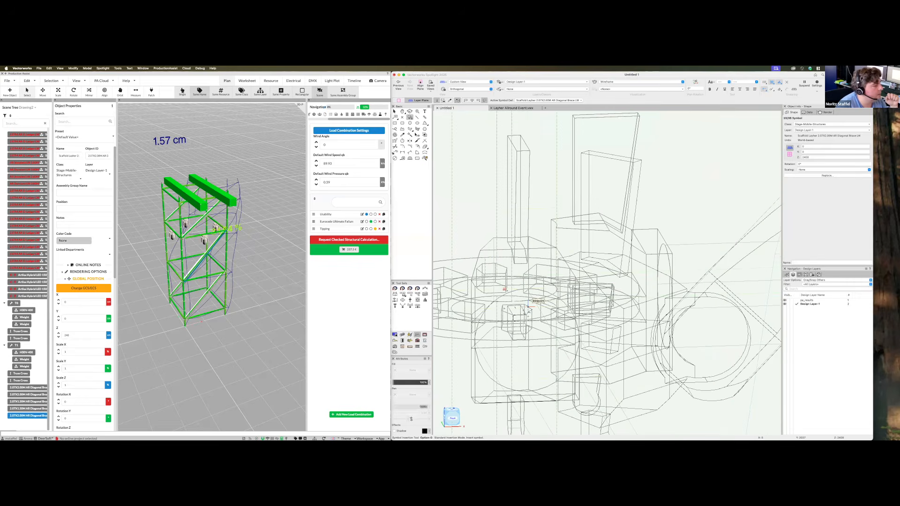
pyautogui.doubleClick(504, 288)
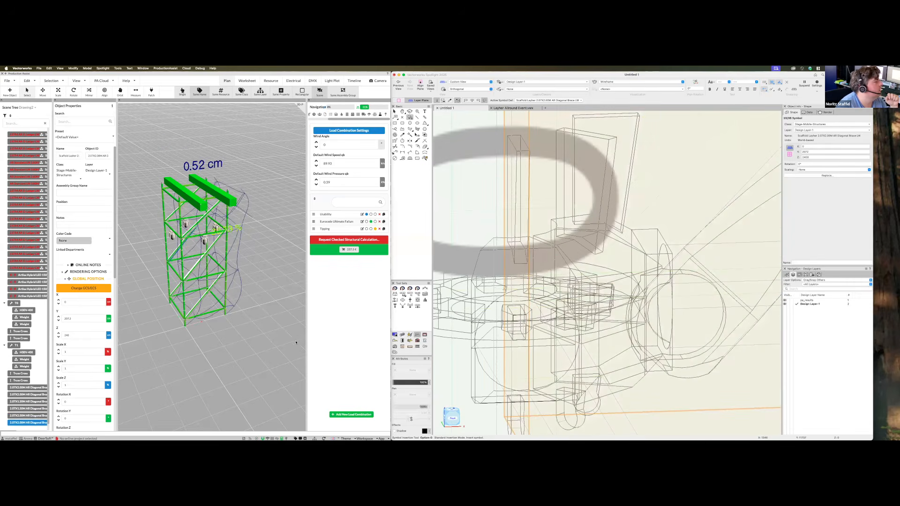
# Orbit the Production Assist view to review the reduced 0.52 cm deflection
pyautogui.moveTo(252, 335); pyautogui.dragTo(209, 318, button='middle')
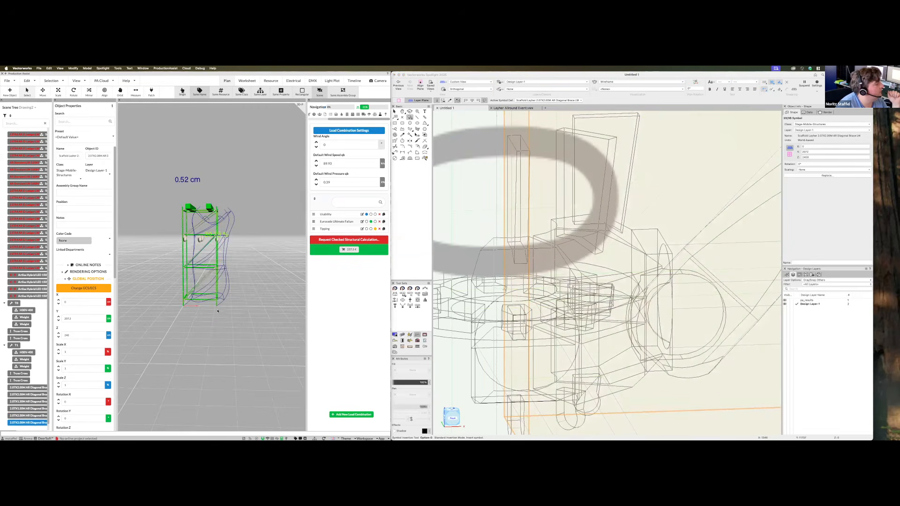
pyautogui.moveTo(210, 341); pyautogui.dragTo(191, 322, button='middle')
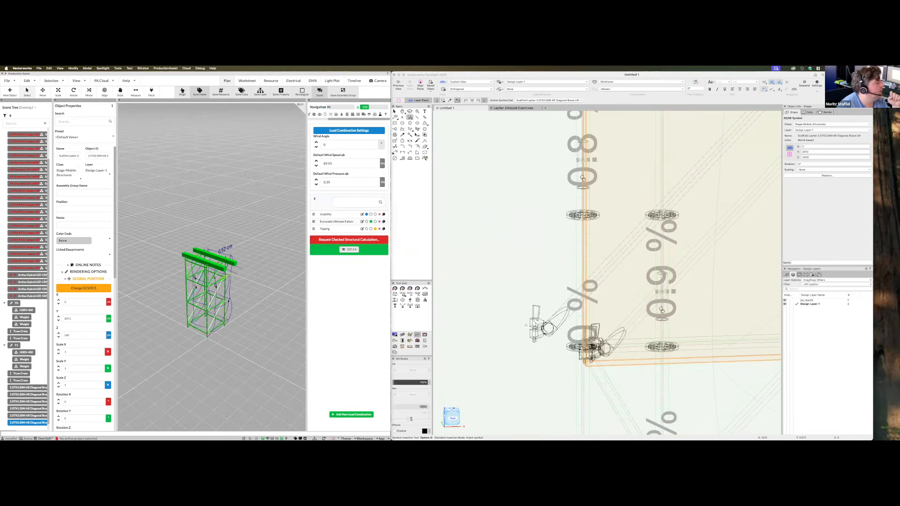
pyautogui.moveTo(271, 342); pyautogui.dragTo(194, 278, button='middle')
pyautogui.moveTo(263, 295); pyautogui.dragTo(243, 325, button='middle')
pyautogui.moveTo(170, 323); pyautogui.dragTo(249, 361, button='middle')
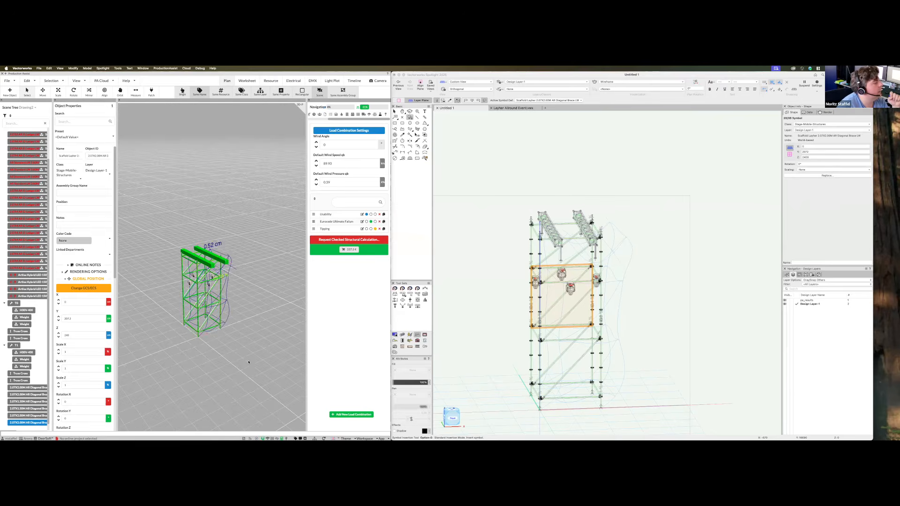
# Set the default wind angle to 90 and view the resulting deflection
pyautogui.moveTo(278, 260); pyautogui.dragTo(305, 202, button='middle')
pyautogui.click(342, 145)
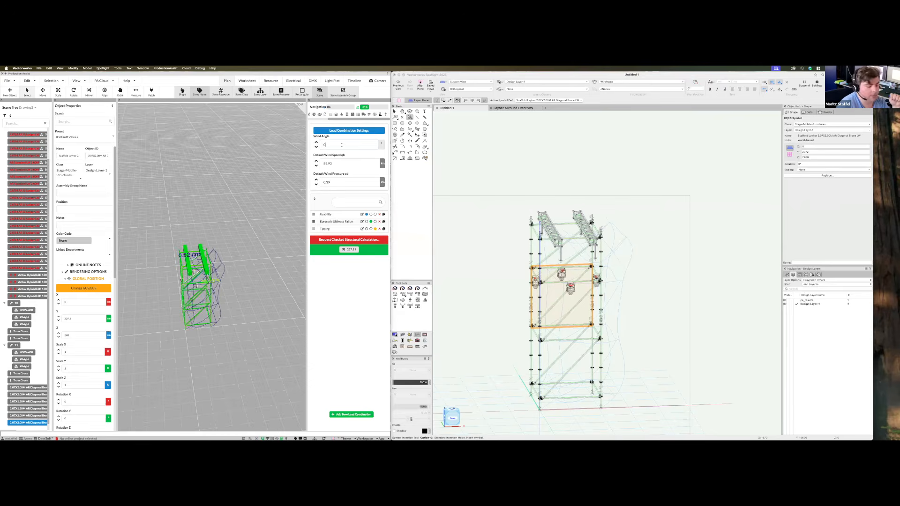
pyautogui.write('45')
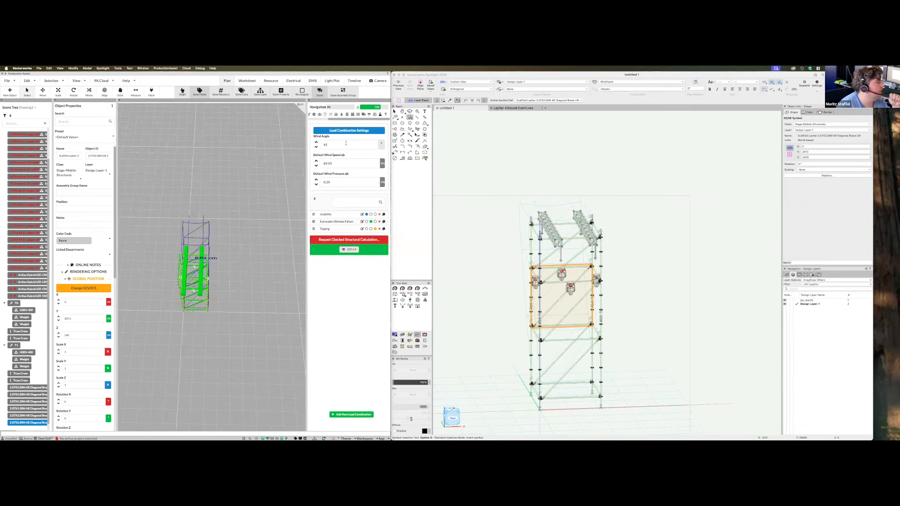
pyautogui.press('BackSpace')
pyautogui.write('90')
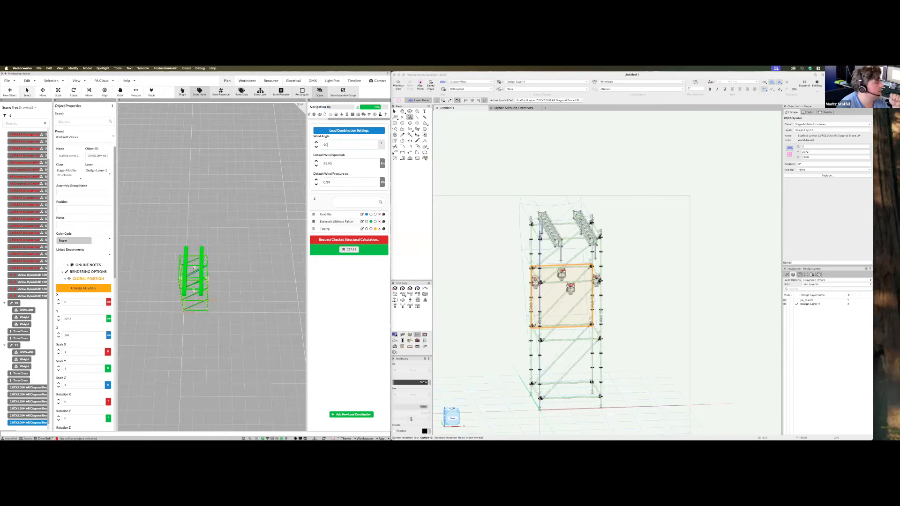
pyautogui.moveTo(291, 228); pyautogui.dragTo(260, 219, button='middle')
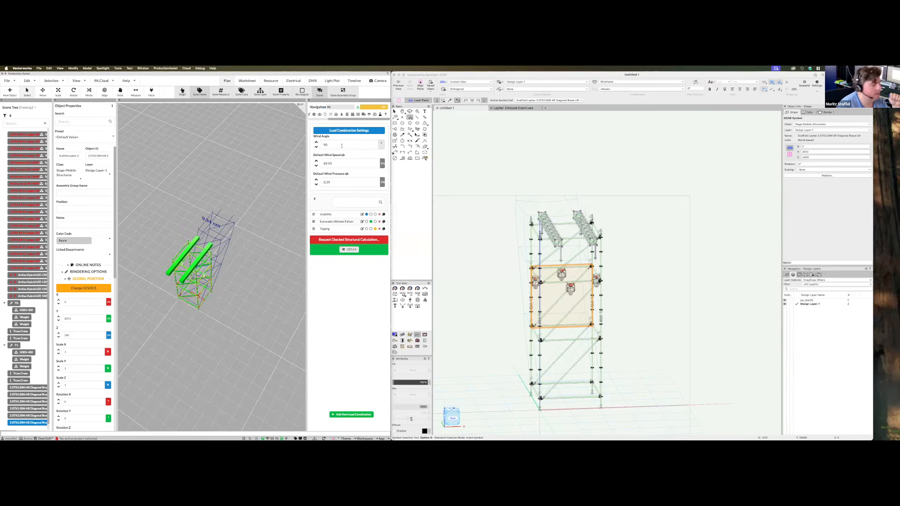
# Try a wind angle of 10, restore 90, and inspect the 9.34 cm deflection
pyautogui.press('BackSpace')
pyautogui.press('BackSpace')
pyautogui.write('10')
pyautogui.moveTo(269, 332); pyautogui.dragTo(282, 348, button='middle')
pyautogui.click(333, 147)
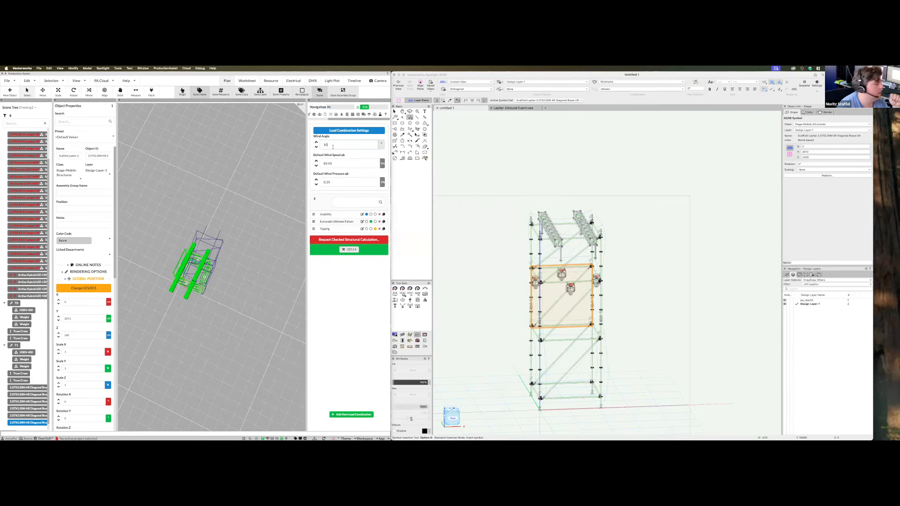
pyautogui.press('super+a')
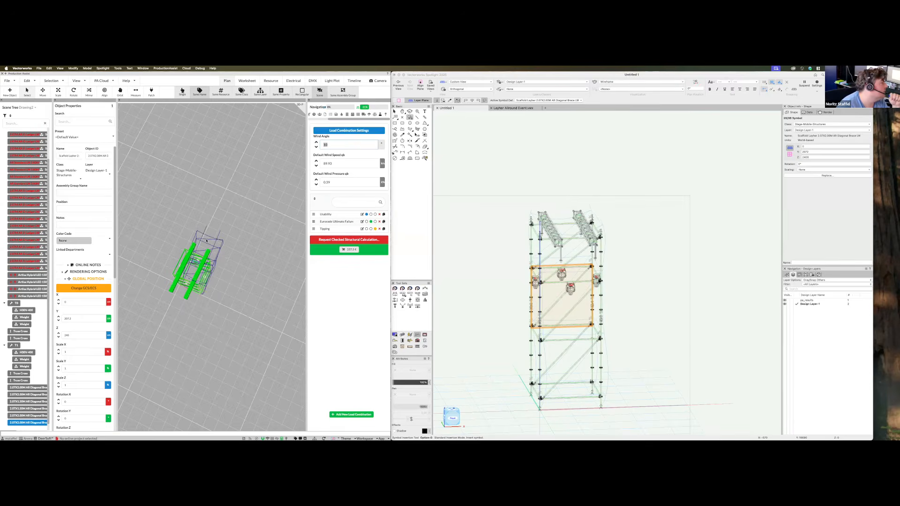
pyautogui.moveTo(210, 265); pyautogui.dragTo(196, 241, button='middle')
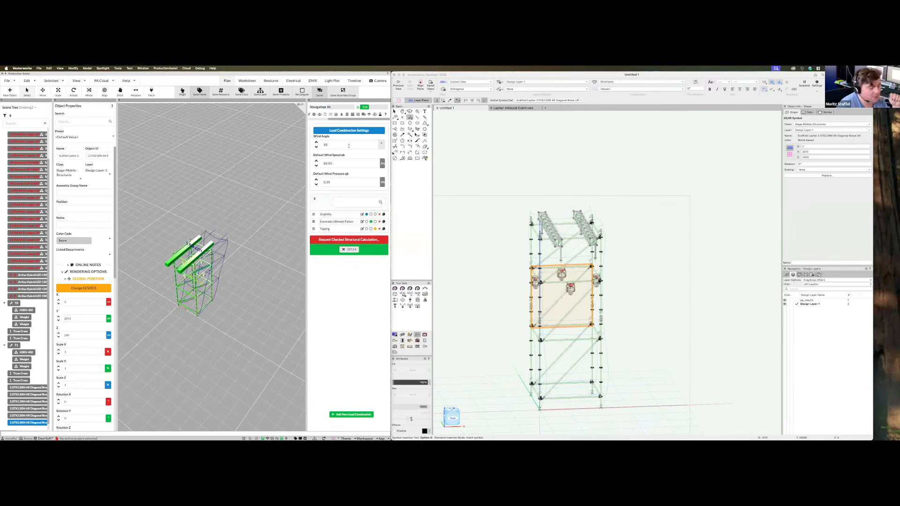
pyautogui.press('BackSpace')
pyautogui.press('BackSpace')
pyautogui.write('90')
pyautogui.moveTo(214, 397); pyautogui.dragTo(260, 413, button='middle')
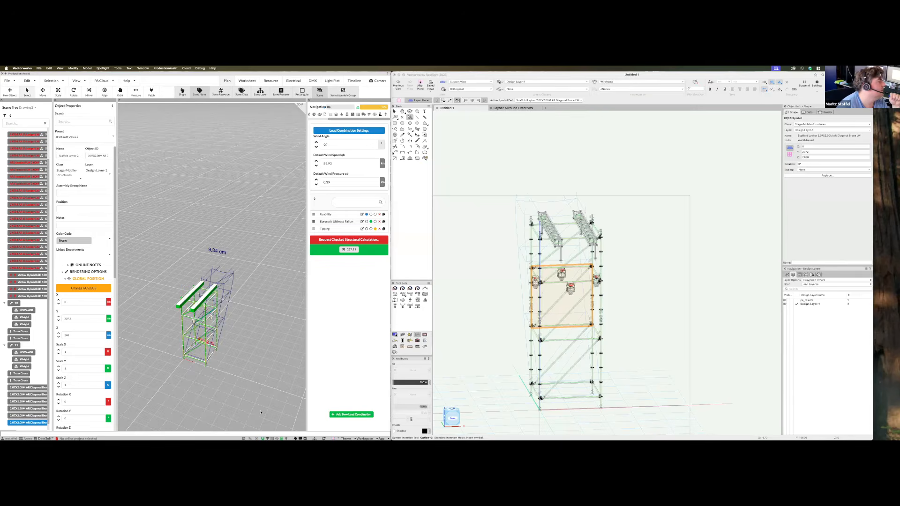
pyautogui.moveTo(196, 395); pyautogui.dragTo(159, 350, button='middle')
pyautogui.keyDown('ctrl'); pyautogui.moveTo(593, 402); pyautogui.dragTo(577, 418, button='middle'); pyautogui.keyUp('ctrl')
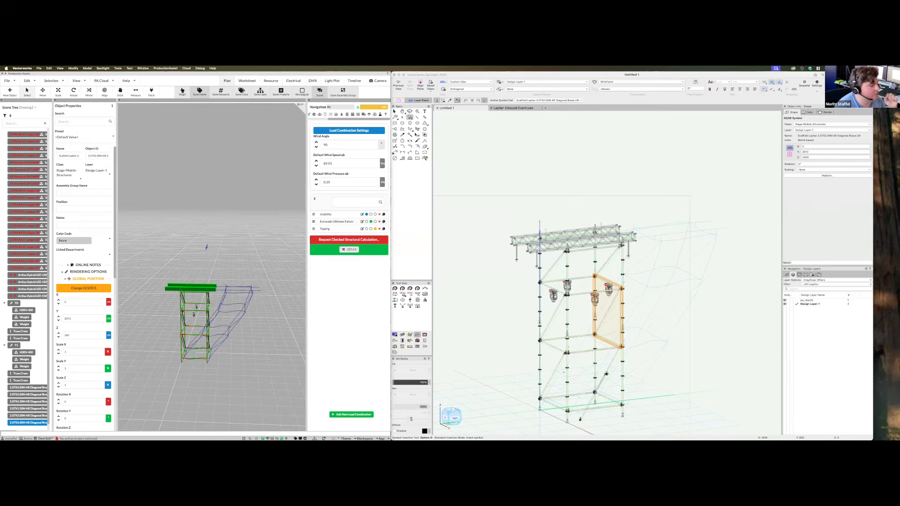
# Place the first upright brace on a column node, rotated about 90° in Top view
pyautogui.scroll(6, 593, 311)
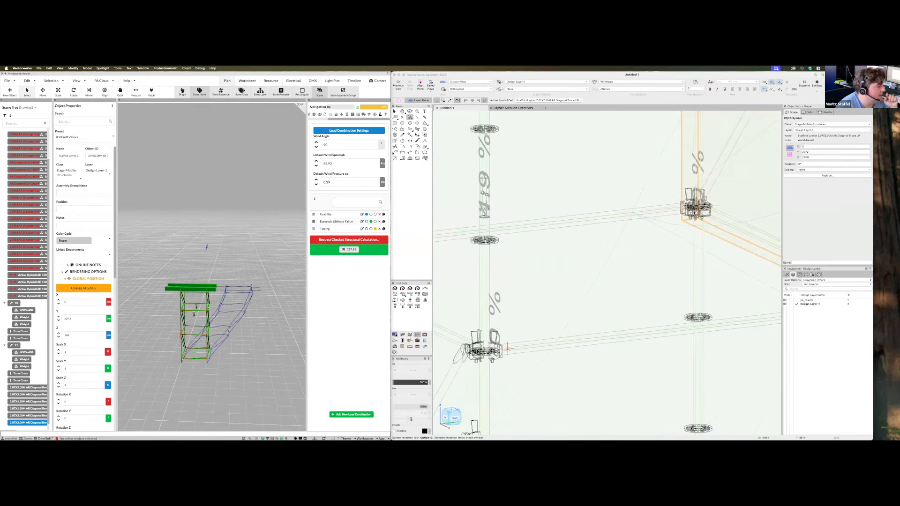
pyautogui.scroll(5, 490, 348)
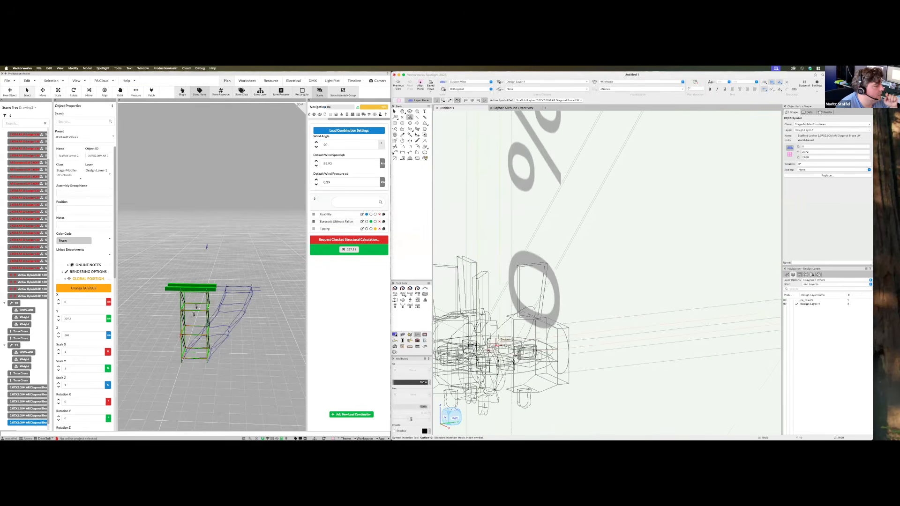
pyautogui.click(488, 351)
pyautogui.scroll(6, 548, 404)
pyautogui.scroll(-9, 552, 393)
pyautogui.scroll(-5, 555, 391)
pyautogui.scroll(6, 656, 329)
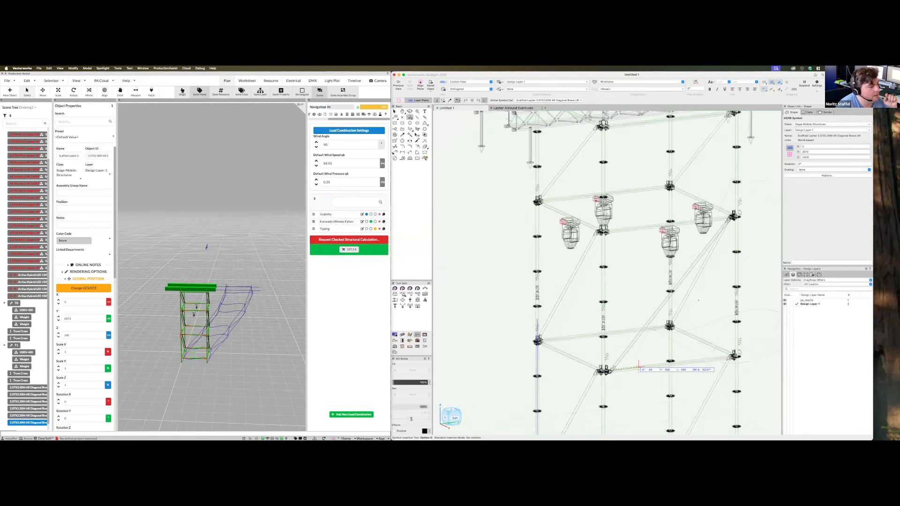
pyautogui.scroll(5, 694, 320)
pyautogui.scroll(-4, 712, 320)
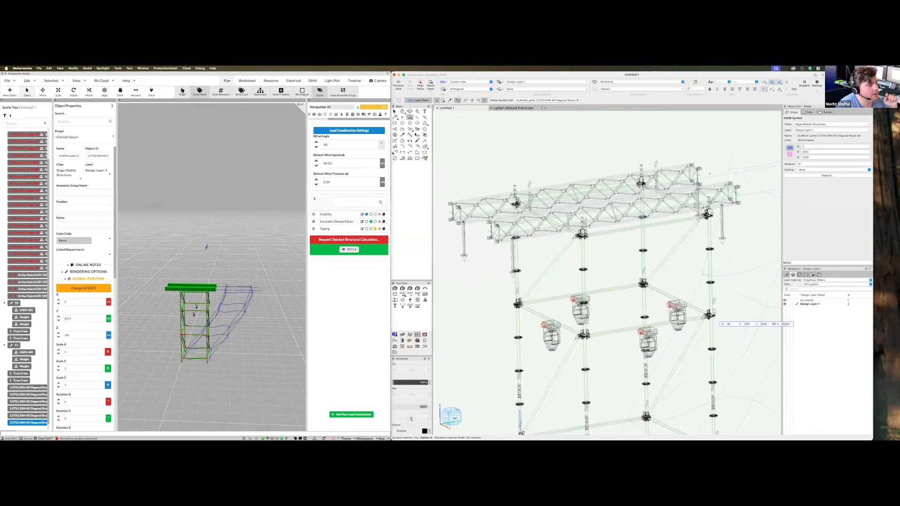
pyautogui.press('5')
pyautogui.click(711, 219)
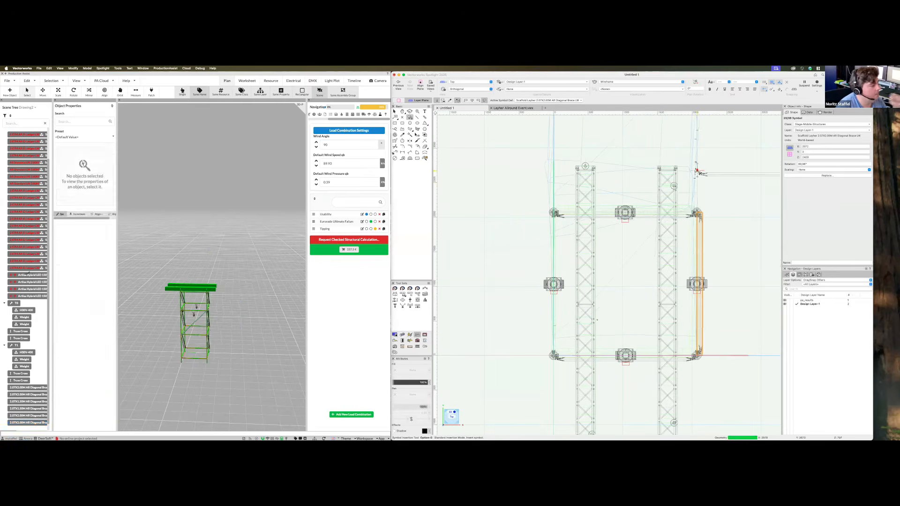
pyautogui.keyDown('super'); pyautogui.moveTo(592, 349); pyautogui.dragTo(635, 241, button='middle'); pyautogui.keyUp('super')
# Place the second upright brace on the other column, rotated about 90° in Top view
pyautogui.scroll(-3, 635, 243)
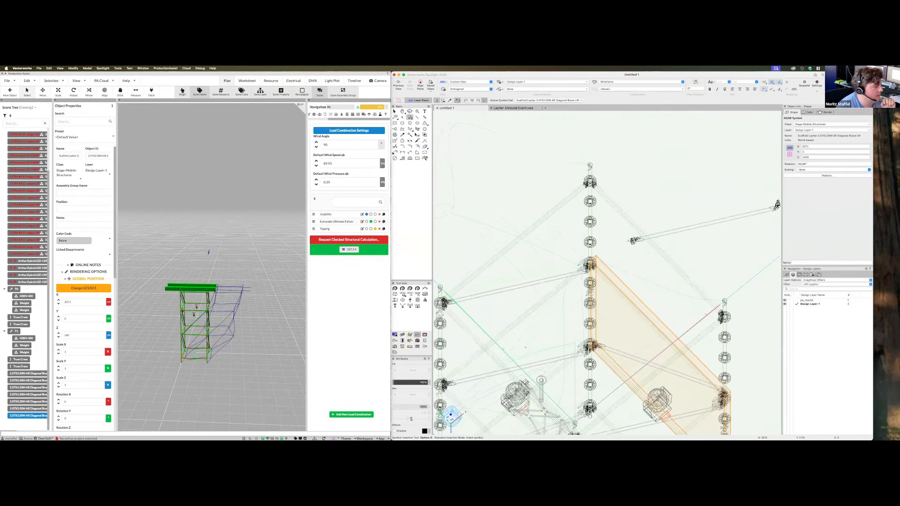
pyautogui.scroll(3, 536, 331)
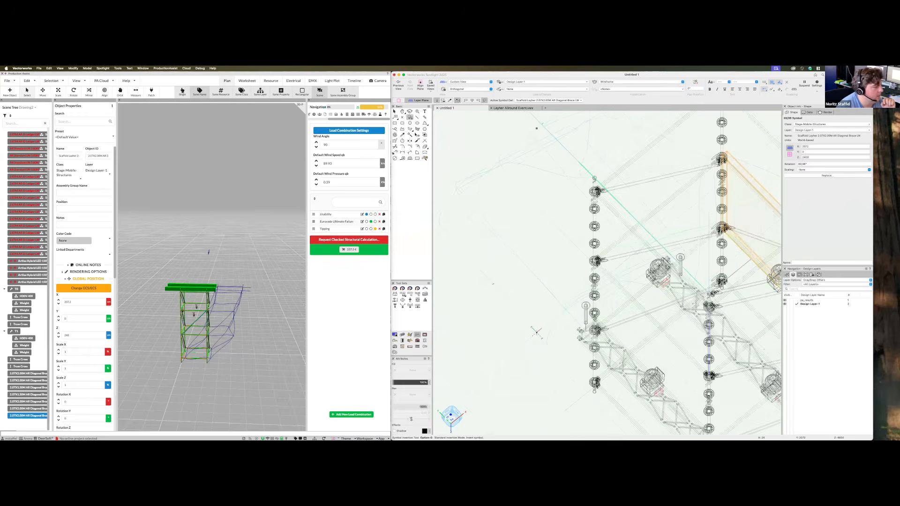
pyautogui.scroll(1, 595, 329)
pyautogui.scroll(5, 605, 299)
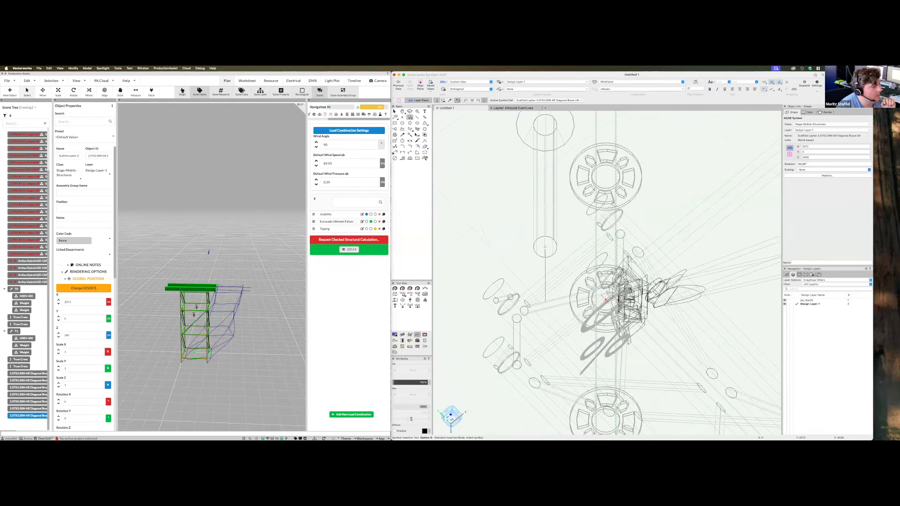
pyautogui.click(606, 299)
pyautogui.scroll(-5, 563, 301)
pyautogui.press('5')
pyautogui.scroll(-2, 528, 287)
pyautogui.click(542, 414)
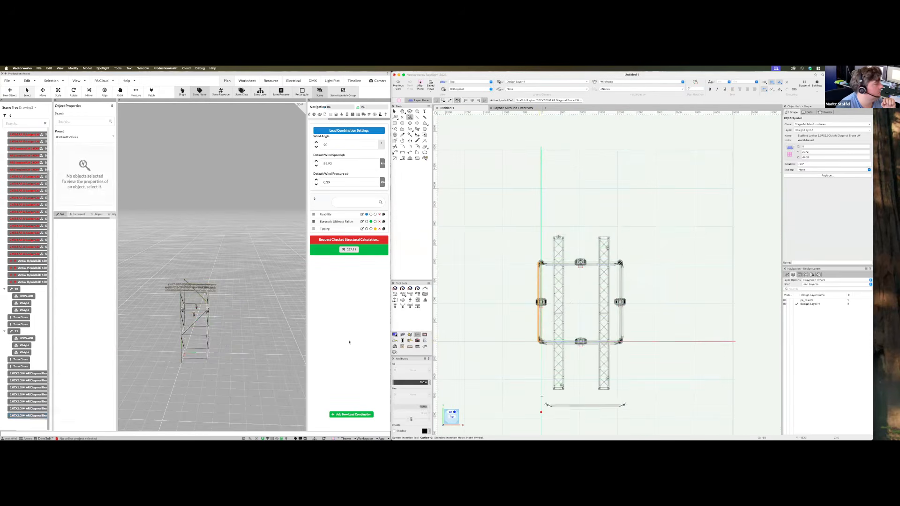
# Dismiss the autosave prompt and orbit the analysis view
pyautogui.moveTo(189, 372); pyautogui.dragTo(193, 361, button='middle')
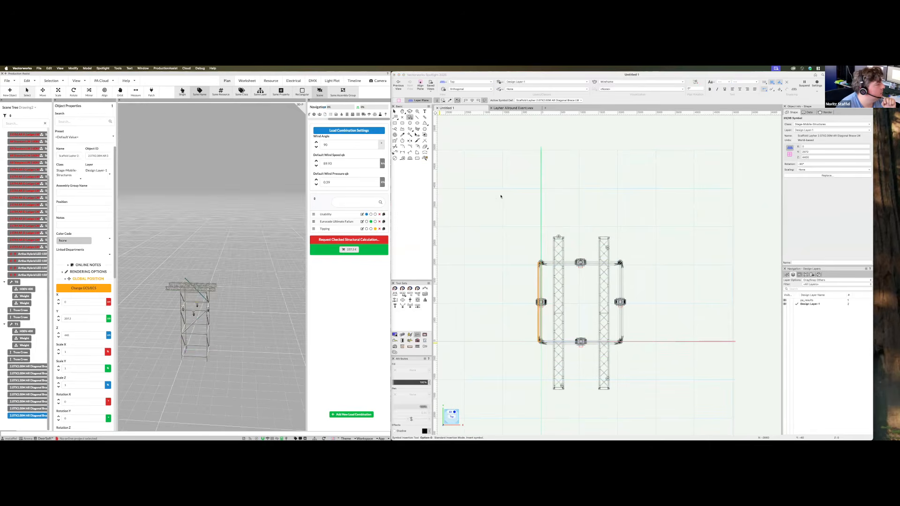
pyautogui.click(481, 200)
pyautogui.moveTo(187, 391); pyautogui.dragTo(267, 334, button='middle')
pyautogui.scroll(5, 290, 318)
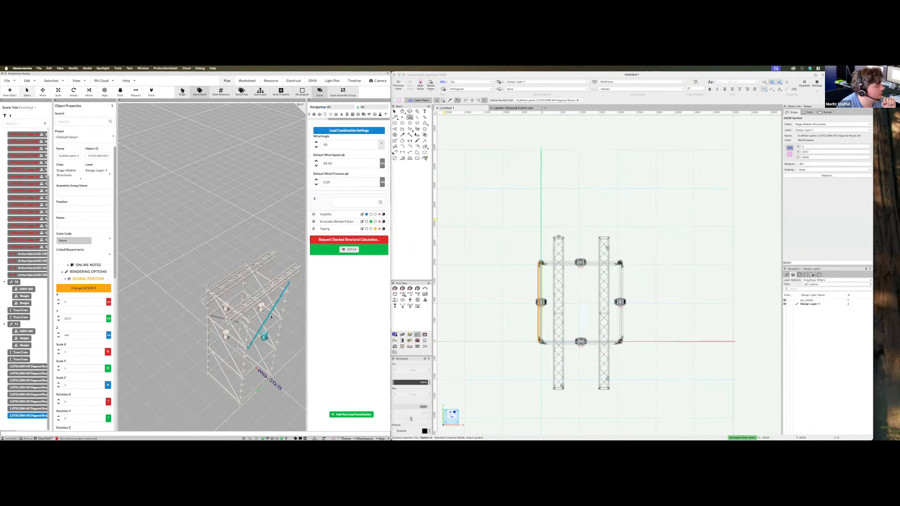
# Select a single 2.07X2.00M diagonal brace and delete it to recalculate
pyautogui.click(269, 318)
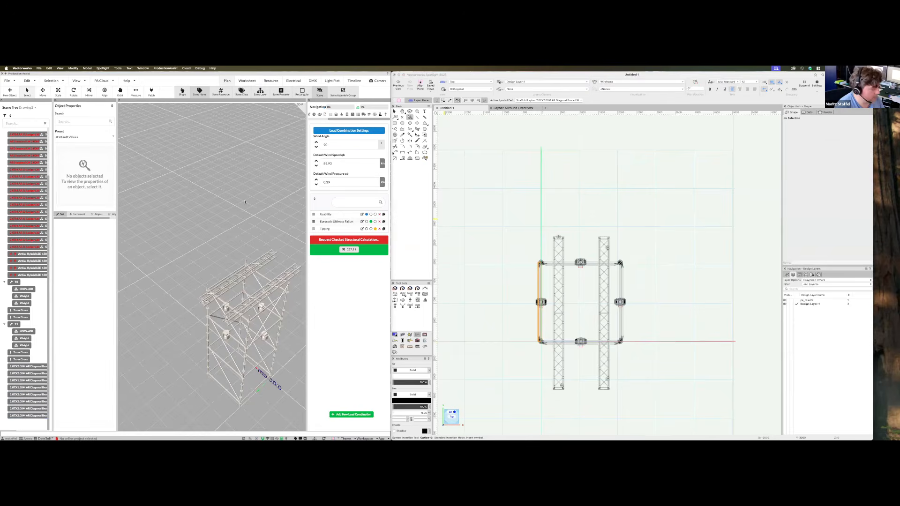
pyautogui.press('x')
pyautogui.click(269, 317)
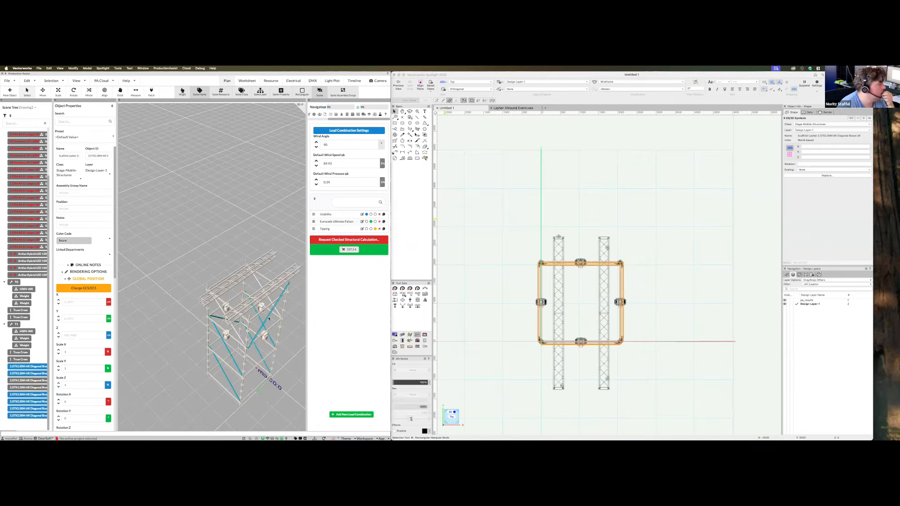
pyautogui.click(181, 92)
pyautogui.click(270, 325)
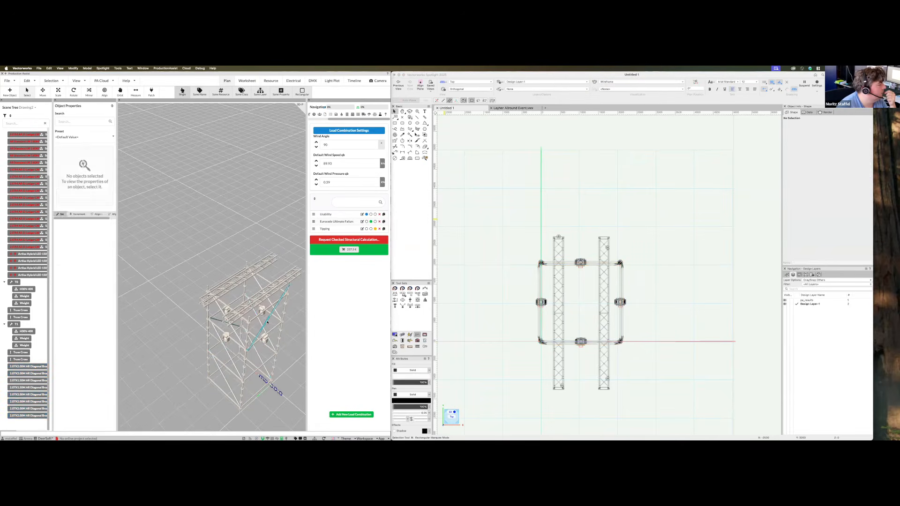
pyautogui.press('Delete')
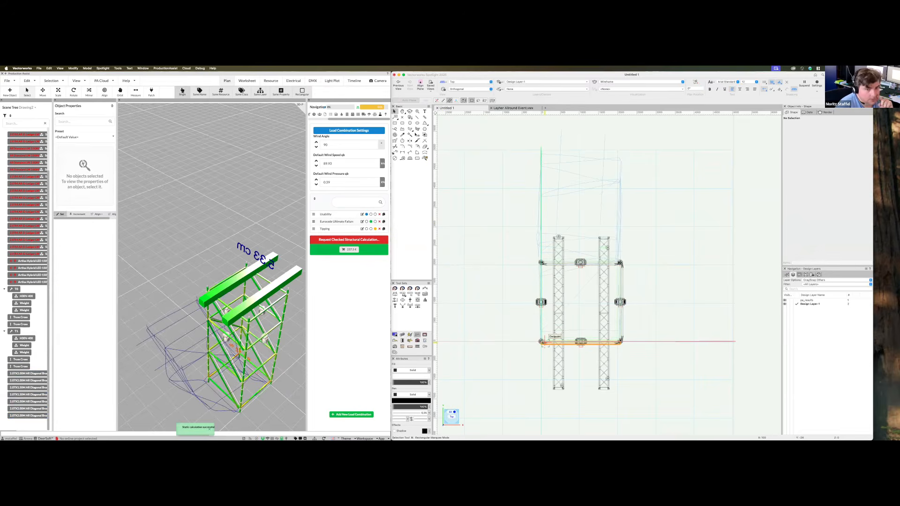
pyautogui.keyDown('ctrl'); pyautogui.moveTo(545, 343); pyautogui.dragTo(586, 295, button='middle'); pyautogui.keyUp('ctrl')
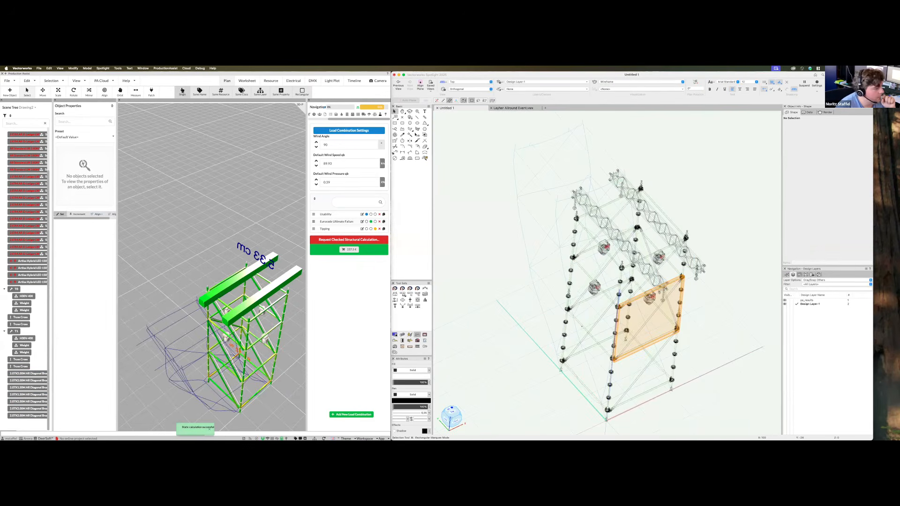
# Insert a diagonal brace on the tower leg with -90° rotation
pyautogui.hotkey('alt', '0')
pyautogui.scroll(1, 589, 324)
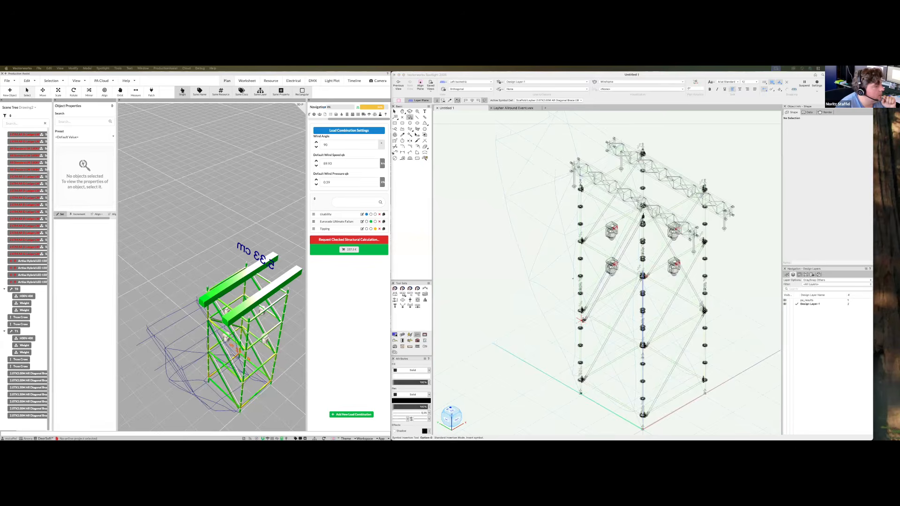
pyautogui.scroll(5, 583, 321)
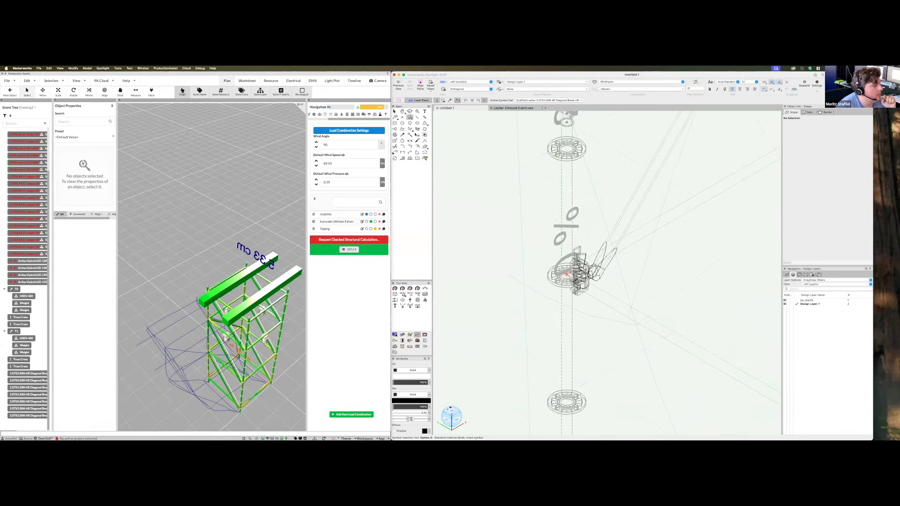
pyautogui.click(580, 262)
pyautogui.scroll(-2, 580, 247)
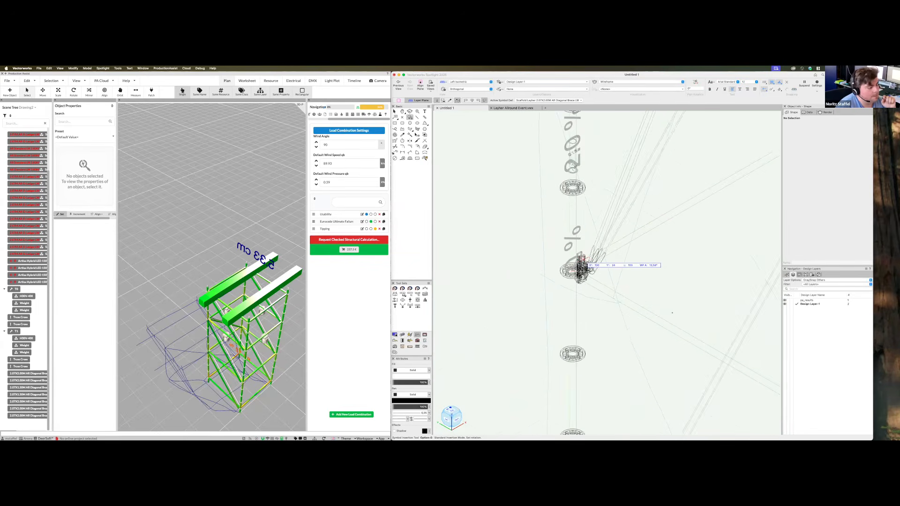
pyautogui.press('KP_5')
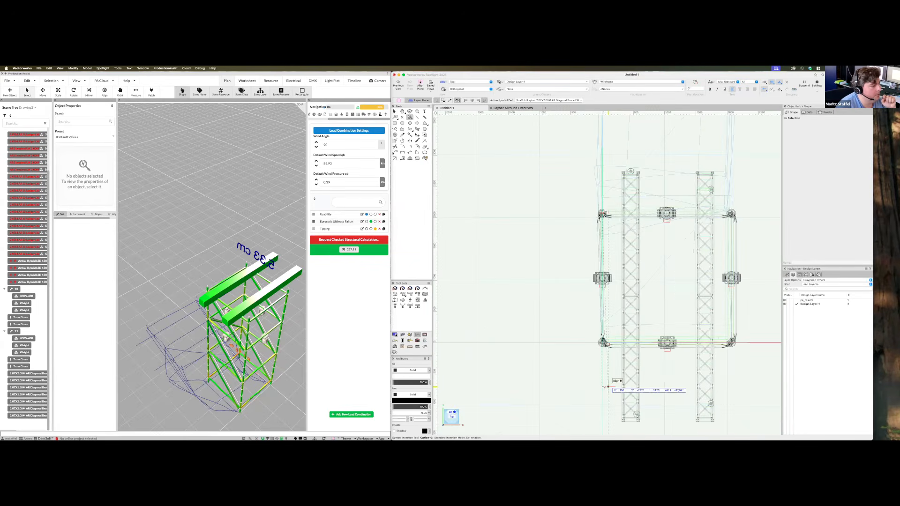
pyautogui.click(601, 388)
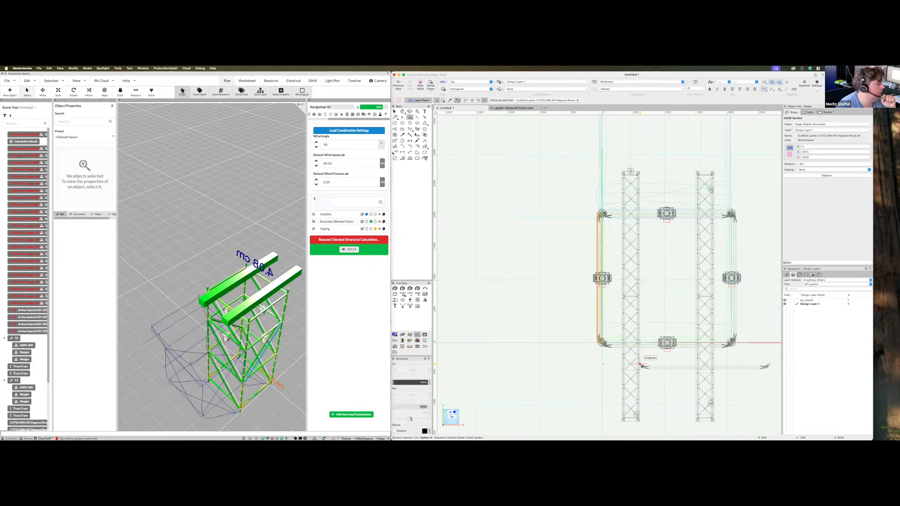
pyautogui.press('KP_1')
pyautogui.press('KP_3')
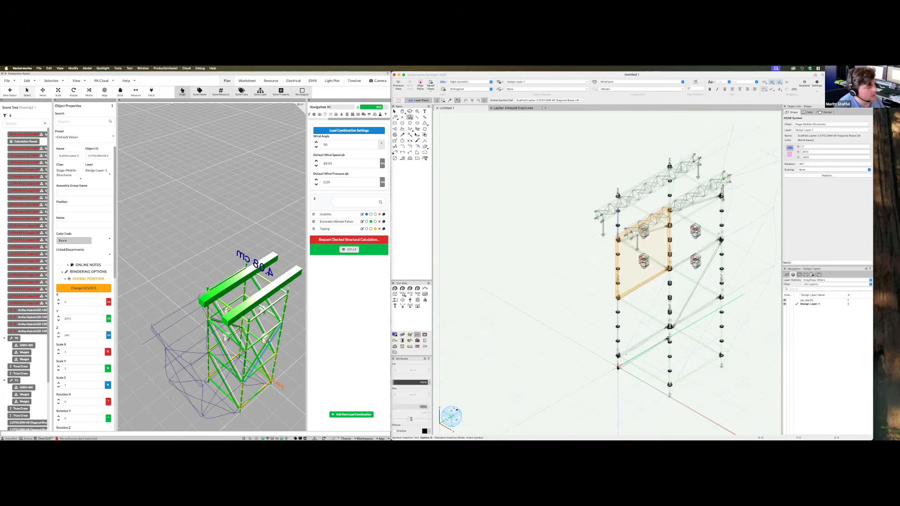
pyautogui.keyDown('ctrl'); pyautogui.moveTo(626, 360); pyautogui.dragTo(599, 375, button='middle'); pyautogui.keyUp('ctrl')
pyautogui.press('KP_5')
pyautogui.click(552, 391)
pyautogui.press('KP_3')
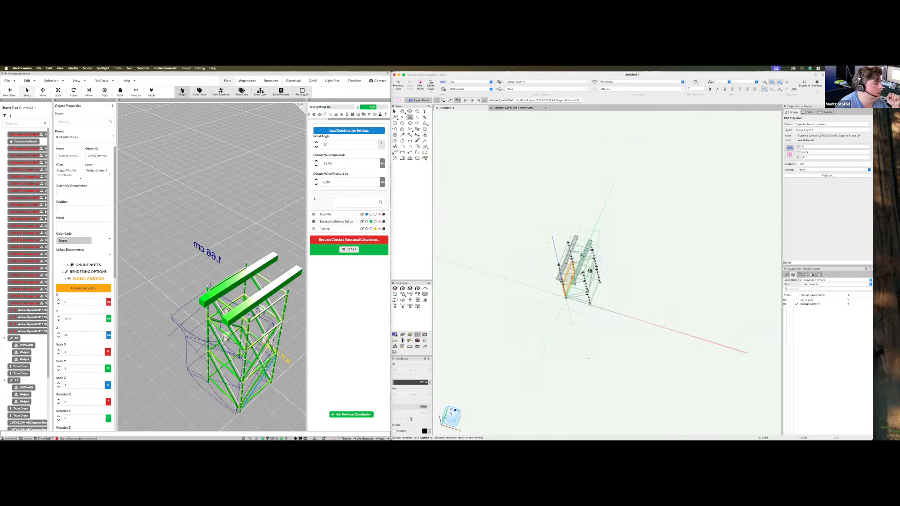
# Place another vertical brace at the lower leg, then view the whole tower
pyautogui.scroll(5, 581, 251)
pyautogui.scroll(3, 633, 289)
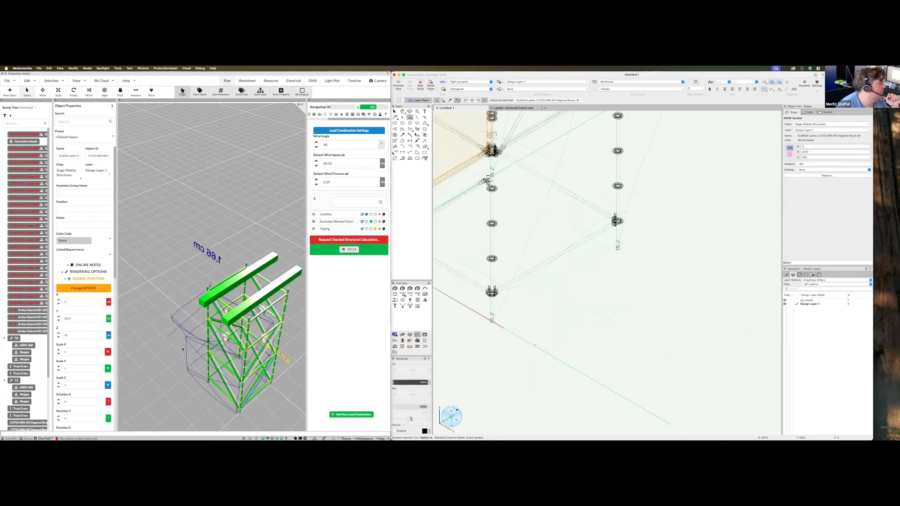
pyautogui.scroll(-1, 278, 376)
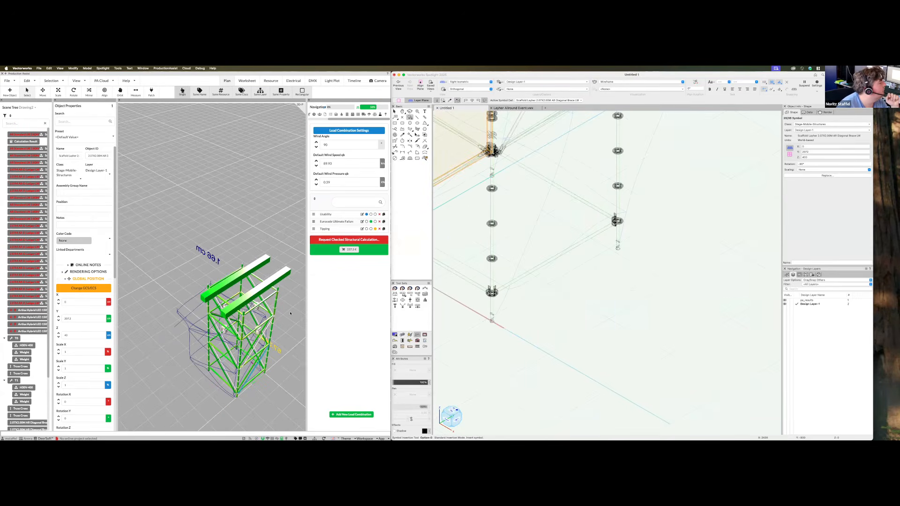
pyautogui.moveTo(312, 309); pyautogui.dragTo(487, 290, button='middle')
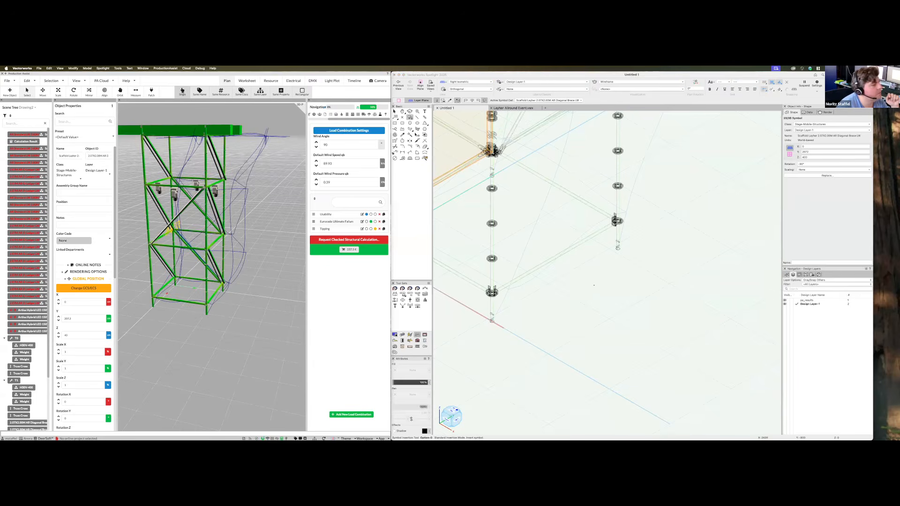
pyautogui.scroll(5, 489, 291)
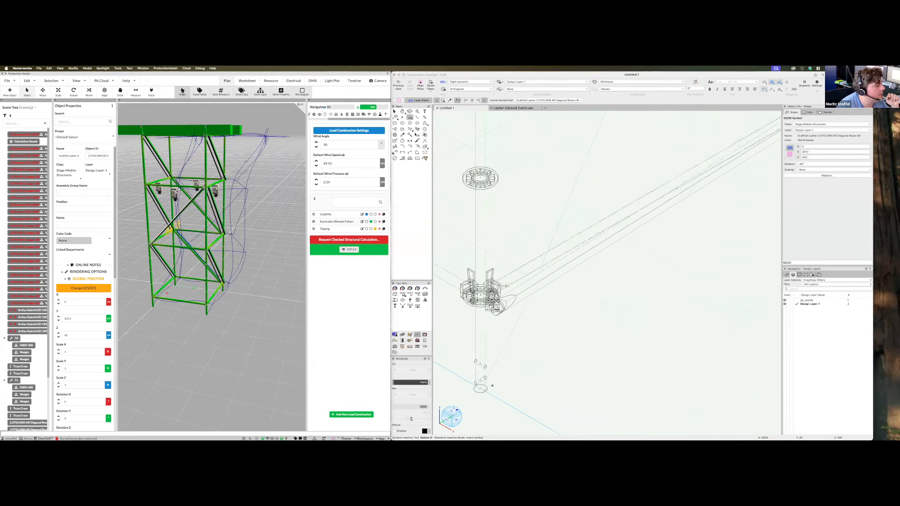
pyautogui.click(488, 292)
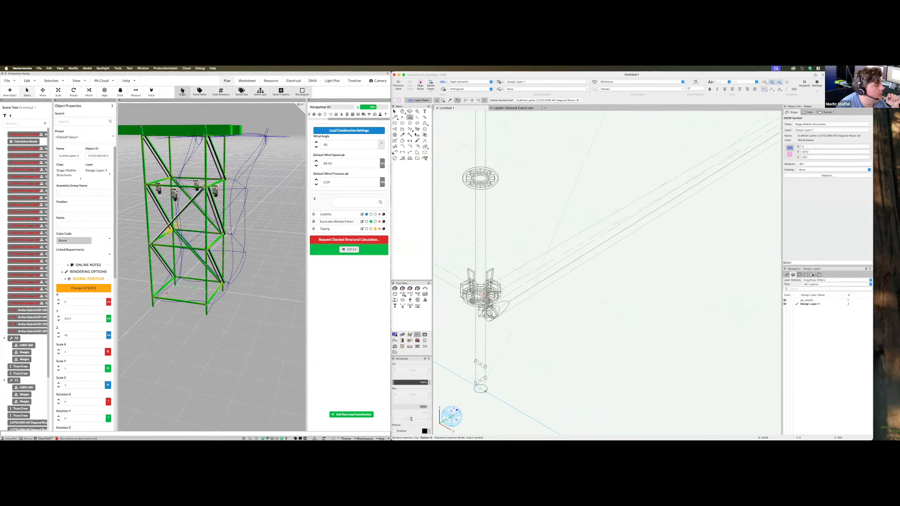
pyautogui.click(482, 295)
pyautogui.scroll(-1, 623, 299)
pyautogui.press('5')
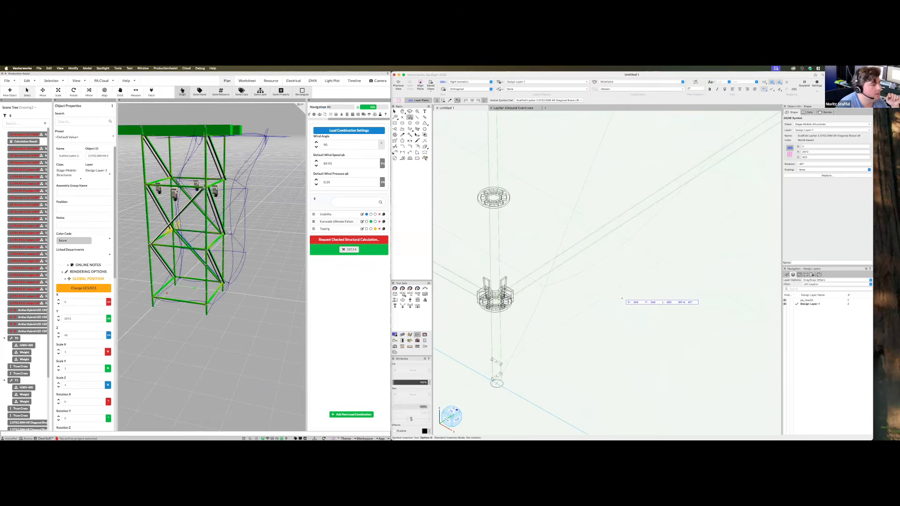
pyautogui.scroll(-3, 669, 308)
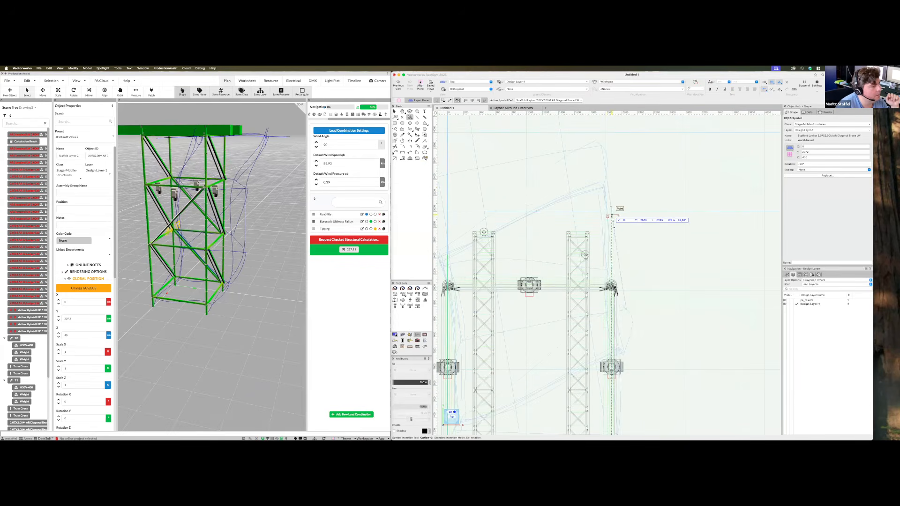
pyautogui.click(606, 141)
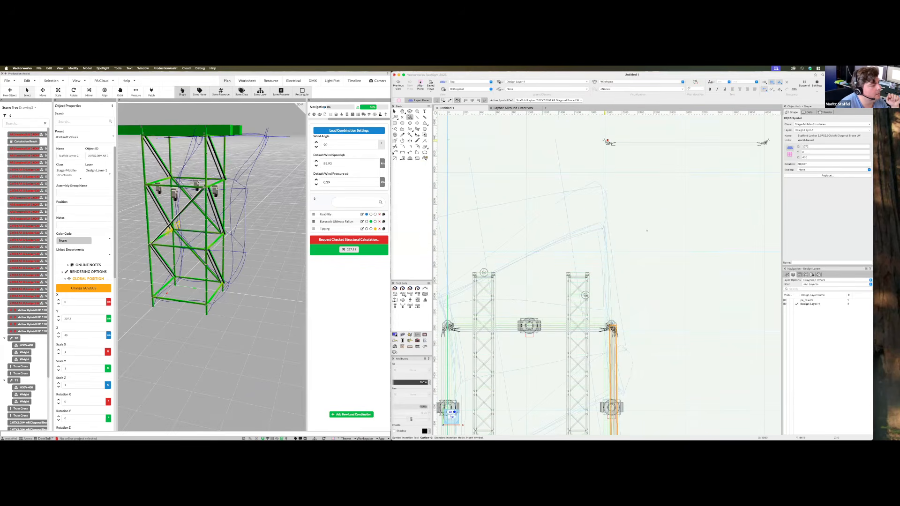
pyautogui.press('3')
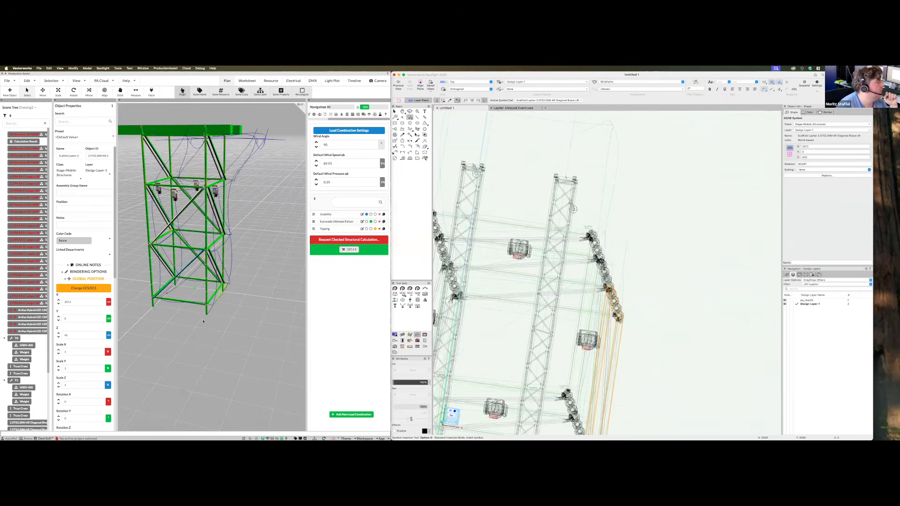
pyautogui.moveTo(338, 331); pyautogui.dragTo(265, 329)
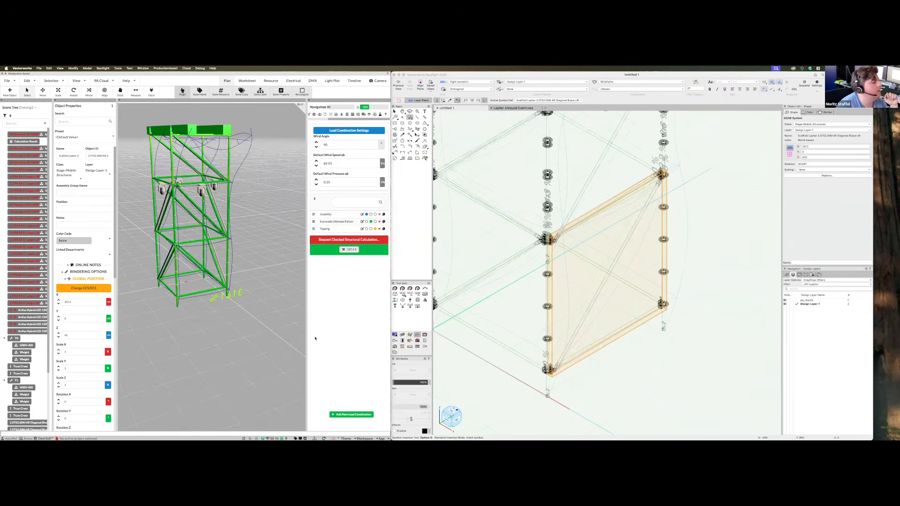
pyautogui.scroll(-4, 712, 296)
pyautogui.moveTo(712, 296); pyautogui.dragTo(634, 284, button='middle')
# Enter a wind angle of 45 and inspect the tower's deformation from several angles
pyautogui.click(326, 145)
pyautogui.write('45')
pyautogui.moveTo(241, 233); pyautogui.dragTo(240, 336, button='middle')
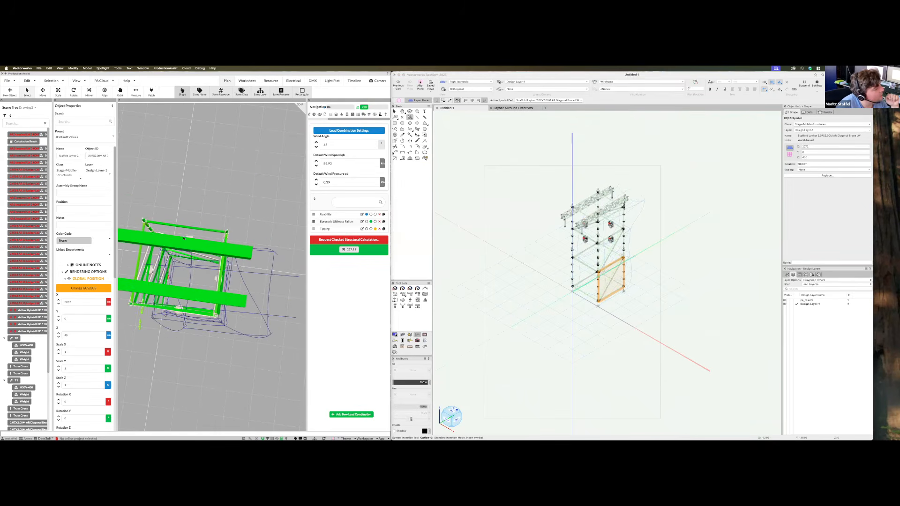
pyautogui.moveTo(184, 239); pyautogui.dragTo(215, 160, button='middle')
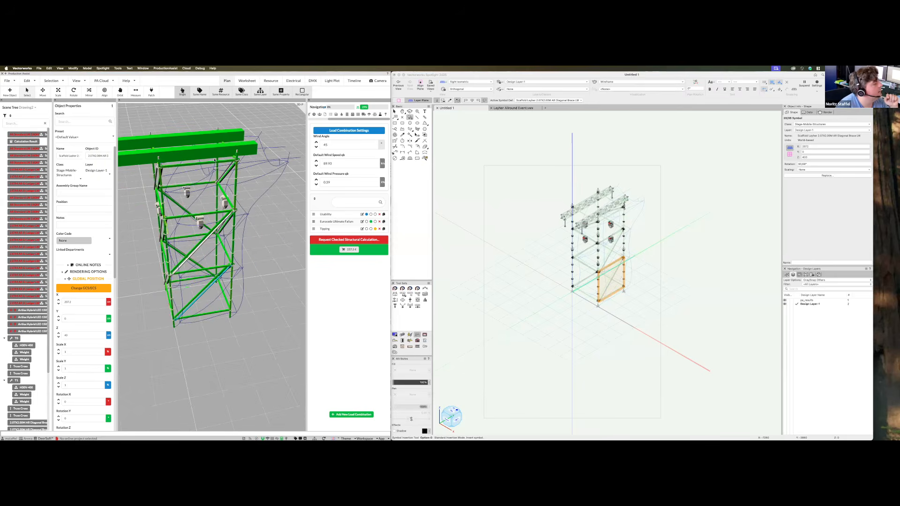
pyautogui.moveTo(225, 334); pyautogui.dragTo(264, 397, button='middle')
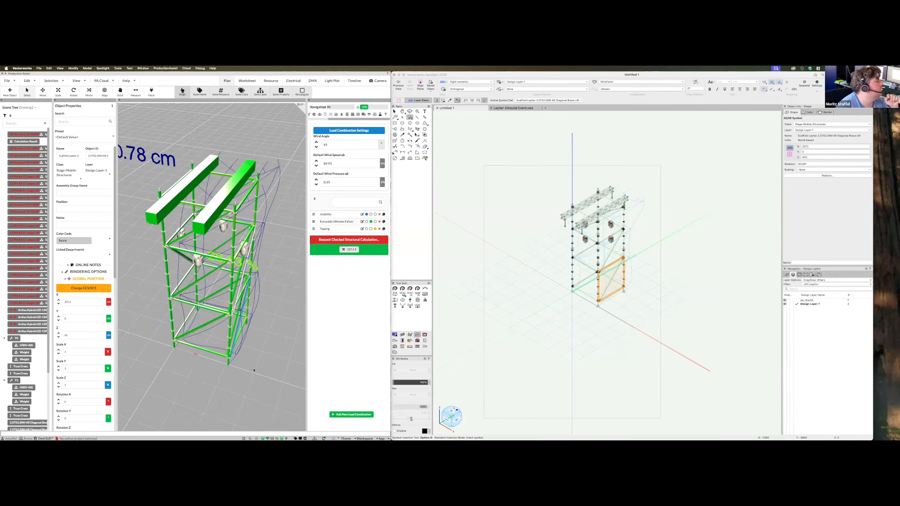
pyautogui.moveTo(335, 178); pyautogui.dragTo(369, 140, button='middle')
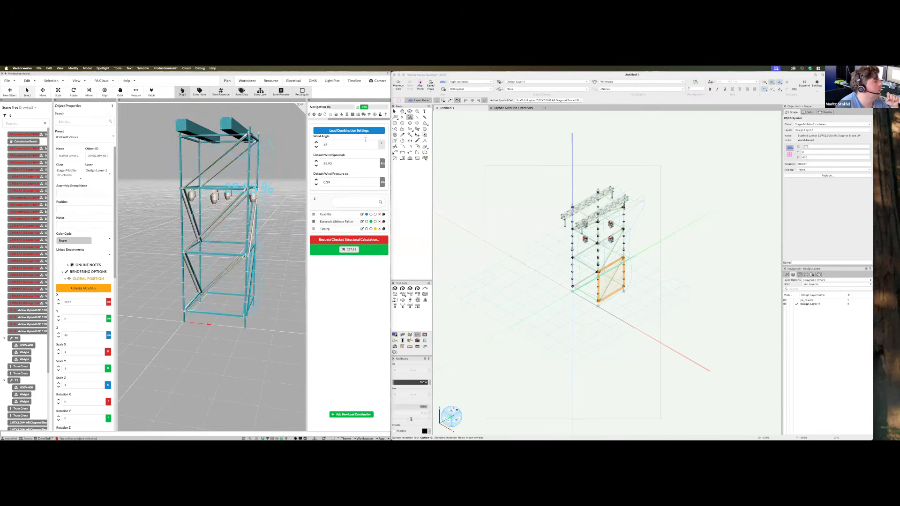
pyautogui.moveTo(269, 347); pyautogui.dragTo(272, 293, button='middle')
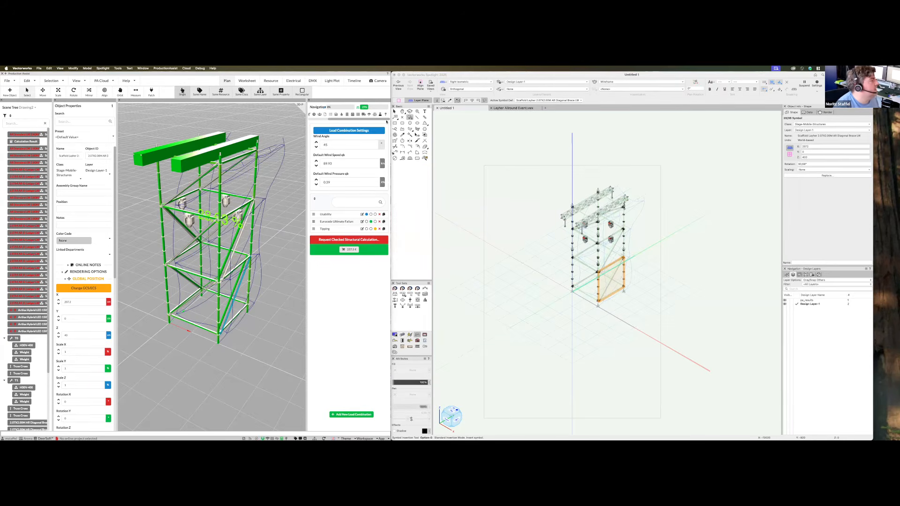
# Turn off Use Floor as Support in the Load Combination Settings
pyautogui.click(367, 131)
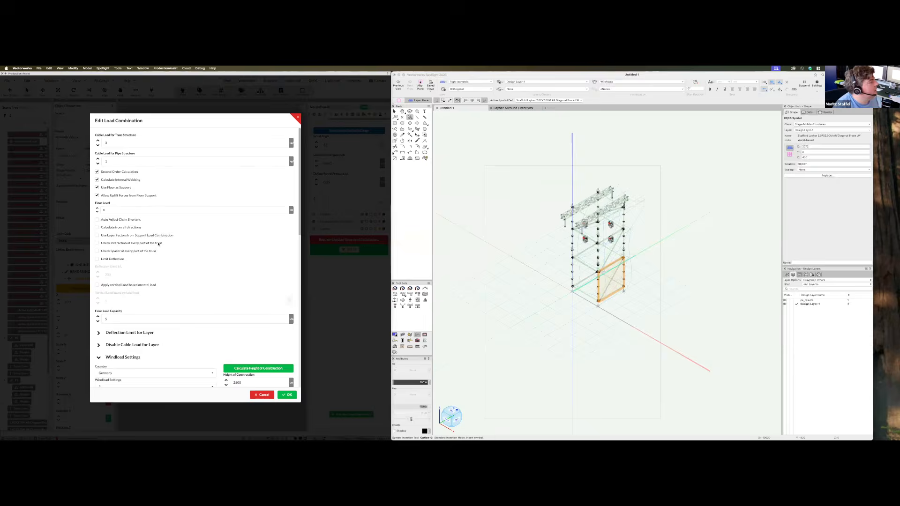
pyautogui.click(121, 189)
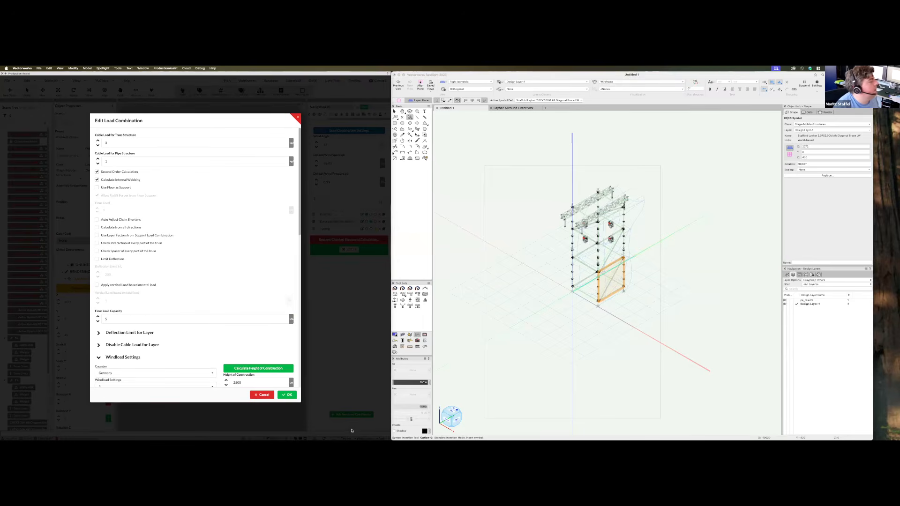
pyautogui.click(288, 396)
# Return to the Selection tool and drag the Resource Manager into view
pyautogui.click(558, 373)
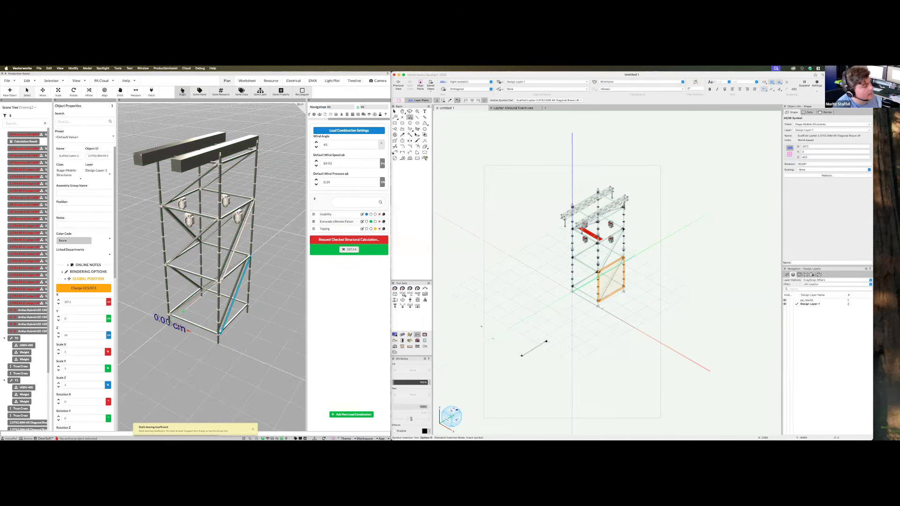
pyautogui.press('x')
pyautogui.press('x')
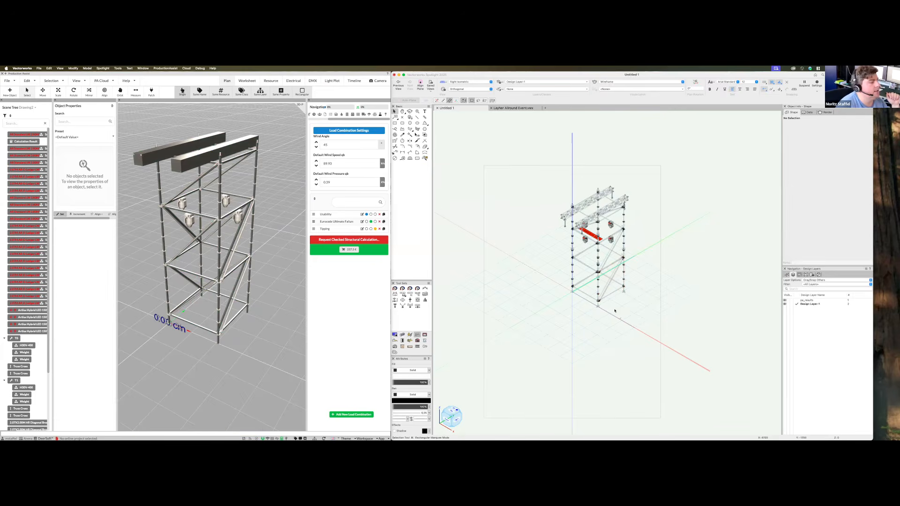
pyautogui.scroll(4, 601, 339)
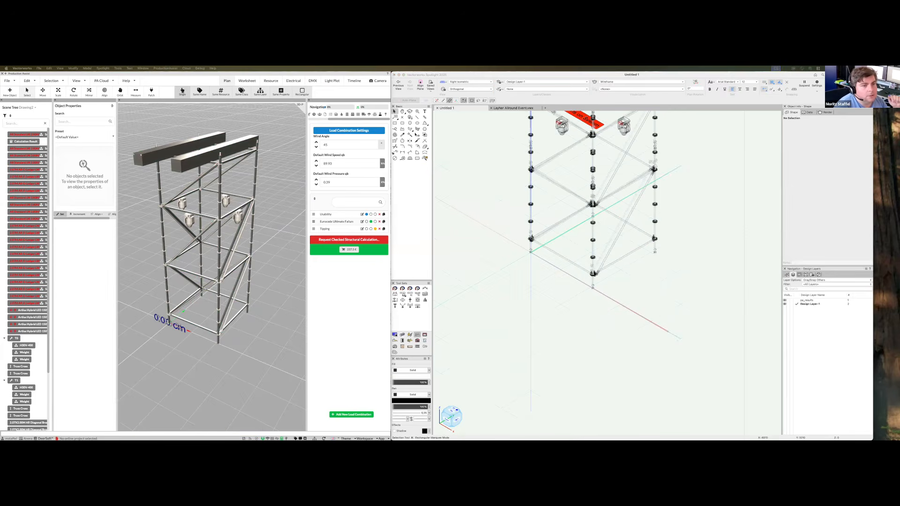
pyautogui.moveTo(383, 111); pyautogui.dragTo(380, 120)
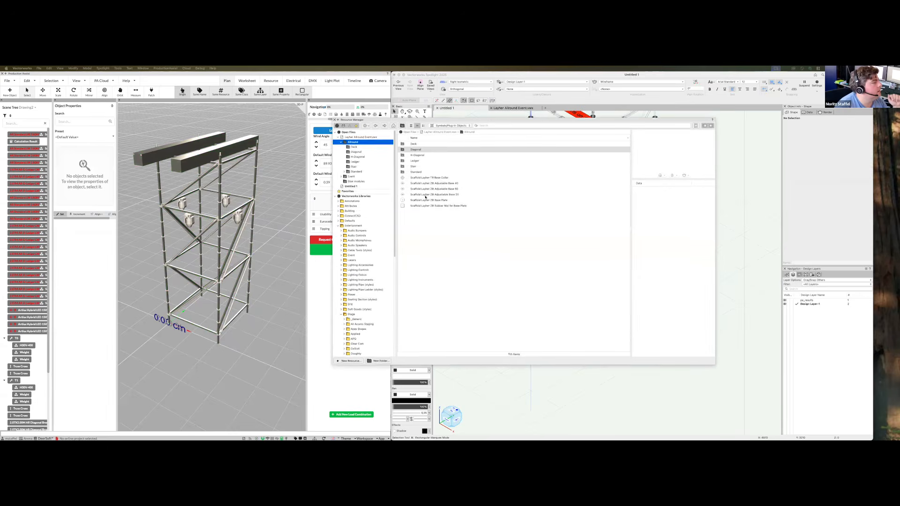
# Pick the Scaffold Layher ZB Adjustable Base 60 symbol and place one under the first tower leg
pyautogui.click(455, 189)
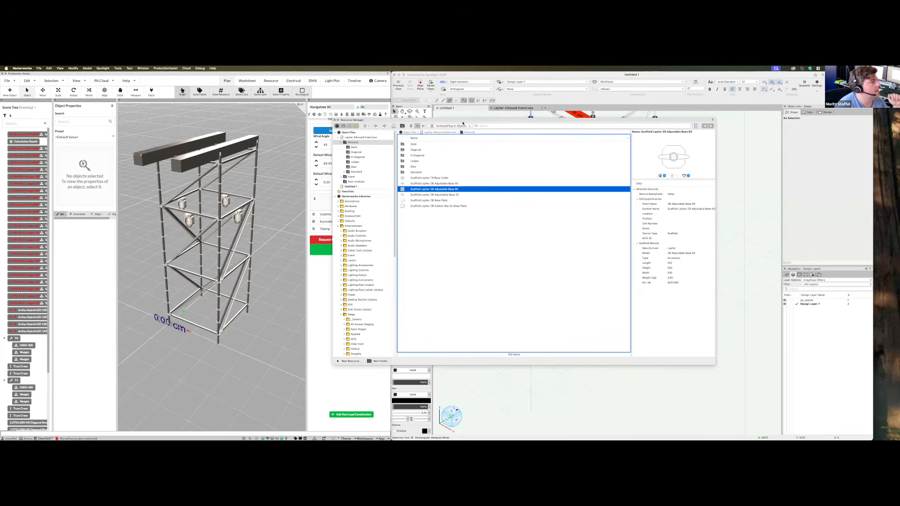
pyautogui.moveTo(463, 122); pyautogui.dragTo(899, 199)
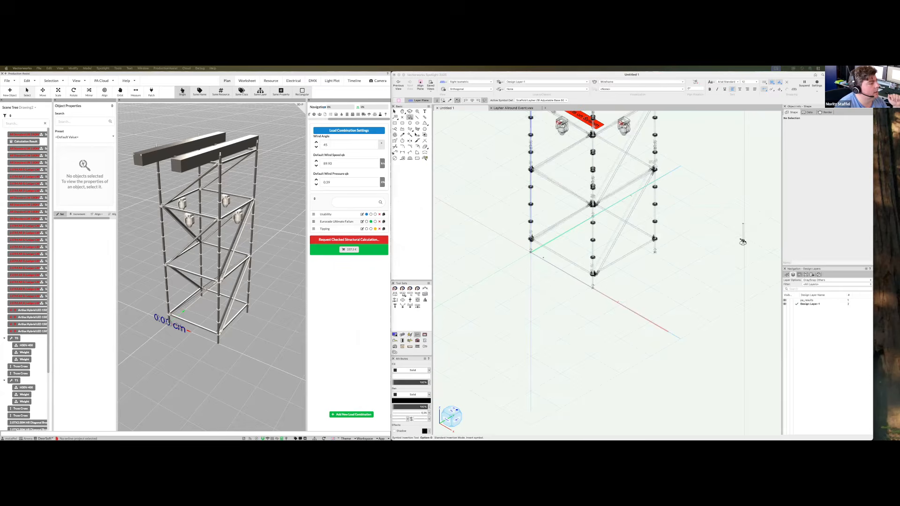
pyautogui.scroll(10, 537, 254)
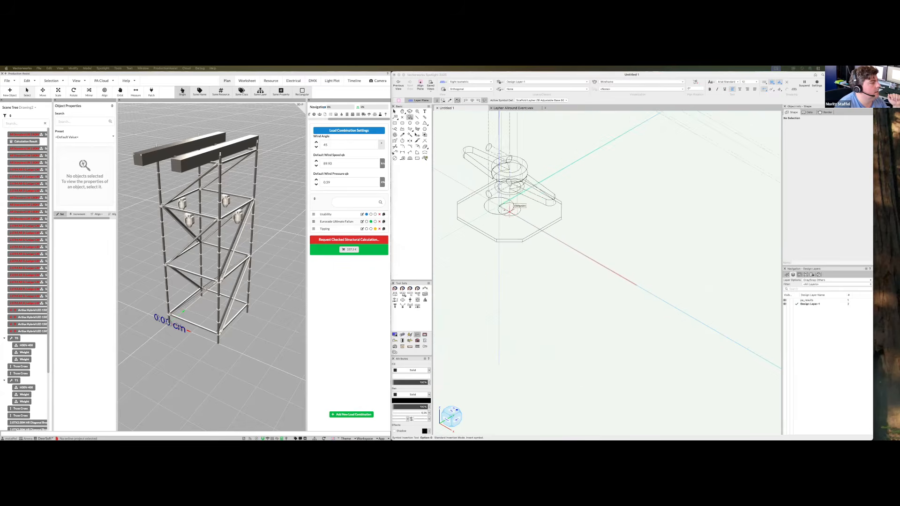
pyautogui.doubleClick(499, 206)
# Place adjustable bases under the remaining tower legs, then return to selection with X
pyautogui.scroll(-3, 469, 272)
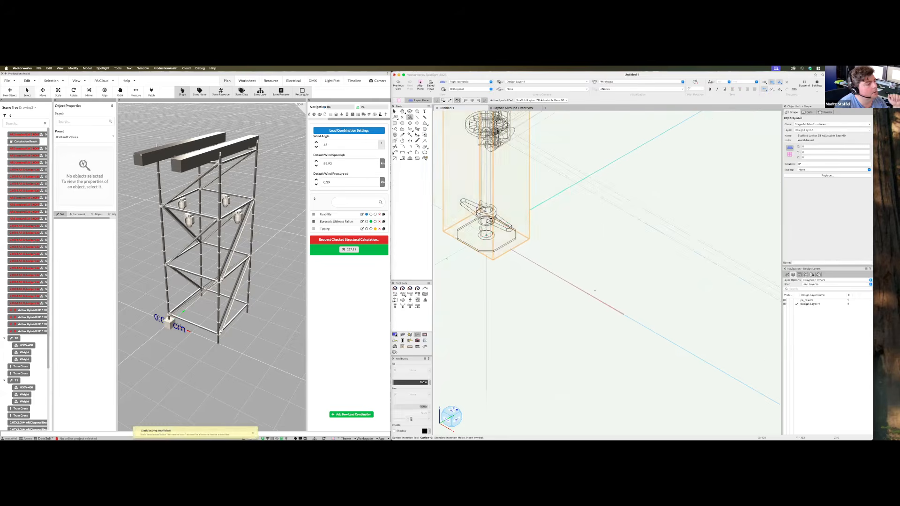
pyautogui.scroll(-5, 595, 291)
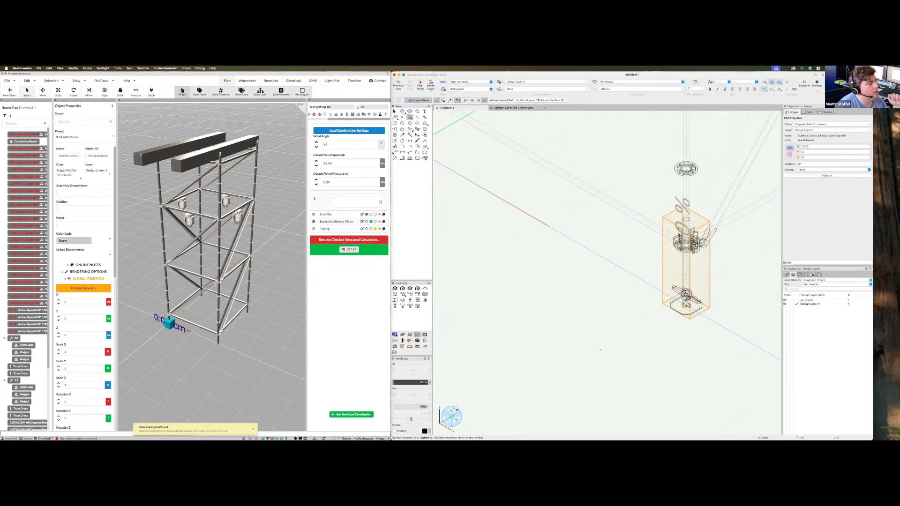
pyautogui.scroll(-5, 600, 349)
pyautogui.scroll(-2, 631, 334)
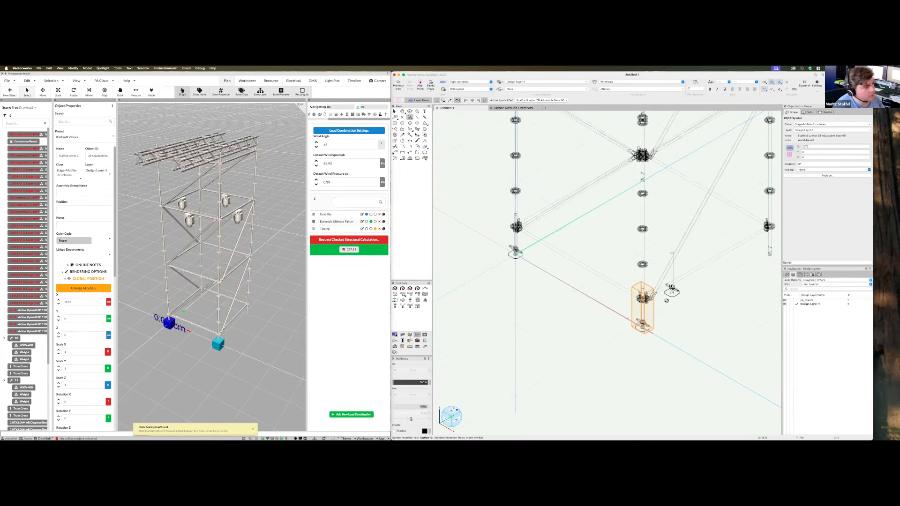
pyautogui.keyDown('ctrl'); pyautogui.moveTo(669, 295); pyautogui.dragTo(718, 295, button='middle'); pyautogui.keyUp('ctrl')
pyautogui.doubleClick(500, 206)
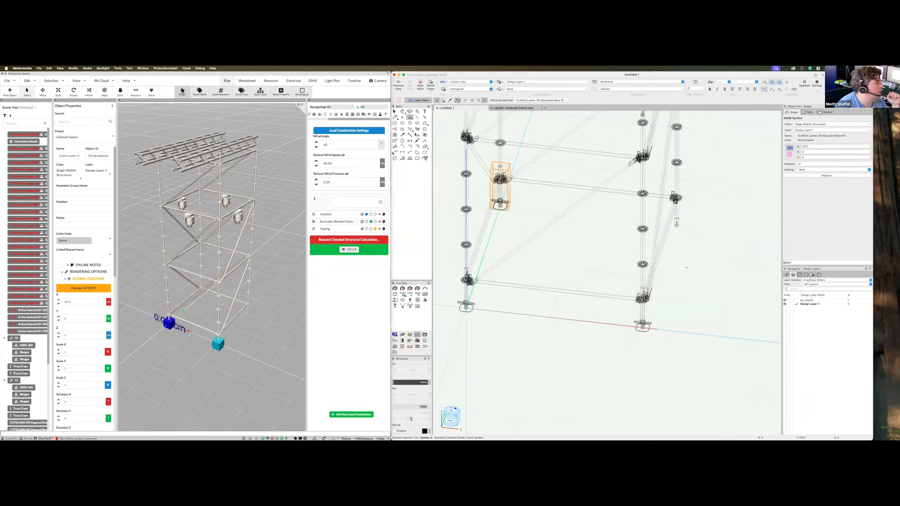
pyautogui.doubleClick(676, 224)
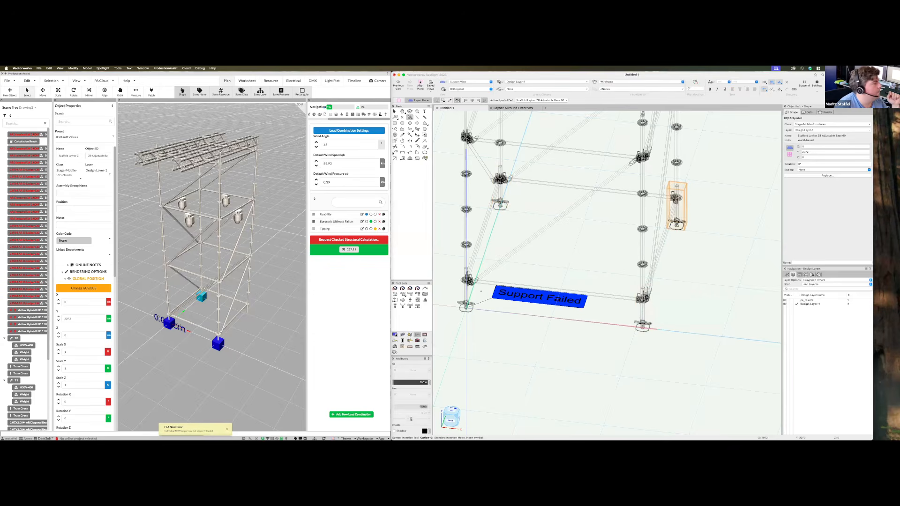
pyautogui.scroll(-3, 259, 336)
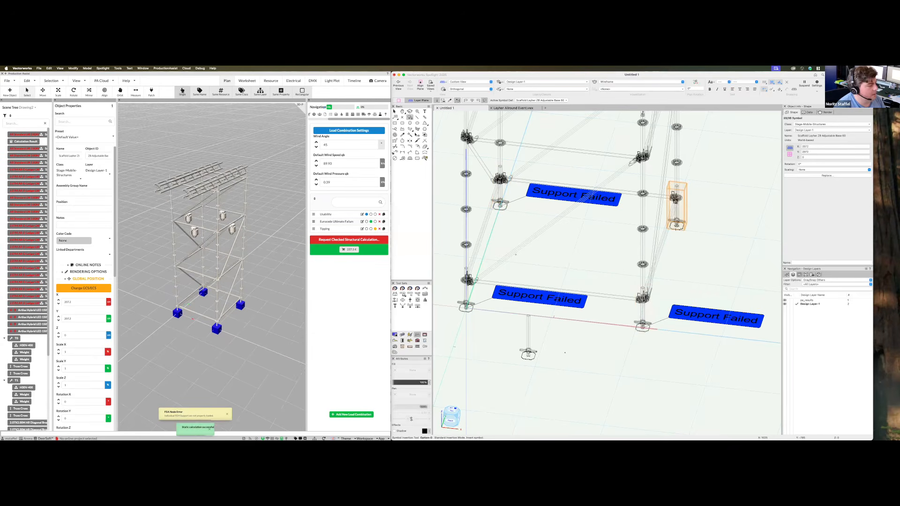
pyautogui.scroll(-1, 563, 363)
pyautogui.press('x')
pyautogui.press('x')
pyautogui.scroll(-4, 593, 331)
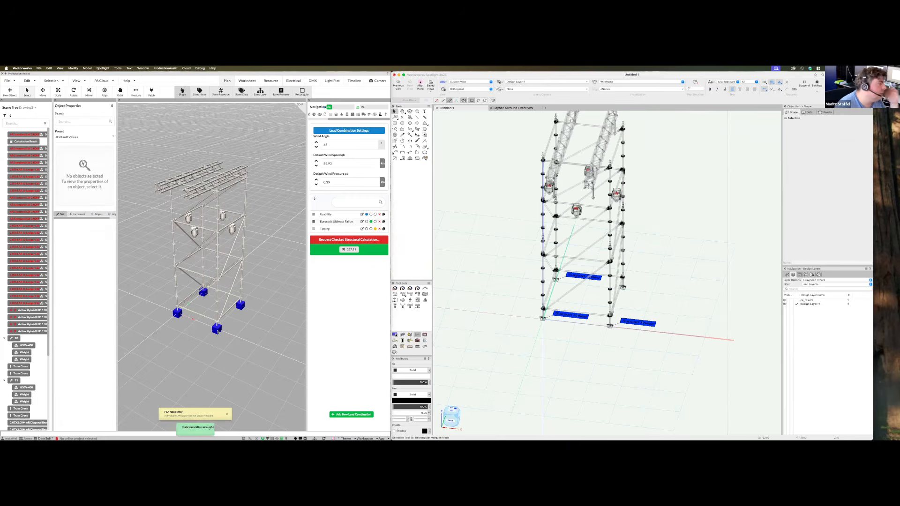
# Select all four adjustable base supports
pyautogui.keyDown('shift'); pyautogui.click(218, 332); pyautogui.keyUp('shift')
pyautogui.keyDown('shift'); pyautogui.click(178, 313); pyautogui.keyUp('shift')
pyautogui.keyDown('shift'); pyautogui.click(203, 293); pyautogui.keyUp('shift')
pyautogui.keyDown('shift'); pyautogui.click(240, 306); pyautogui.keyUp('shift')
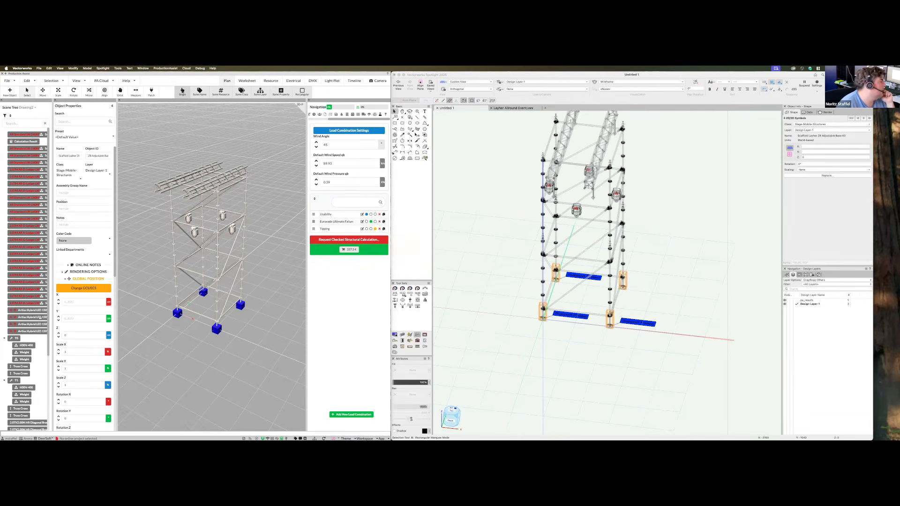
pyautogui.scroll(-4, 40, 318)
pyautogui.scroll(-10, 77, 380)
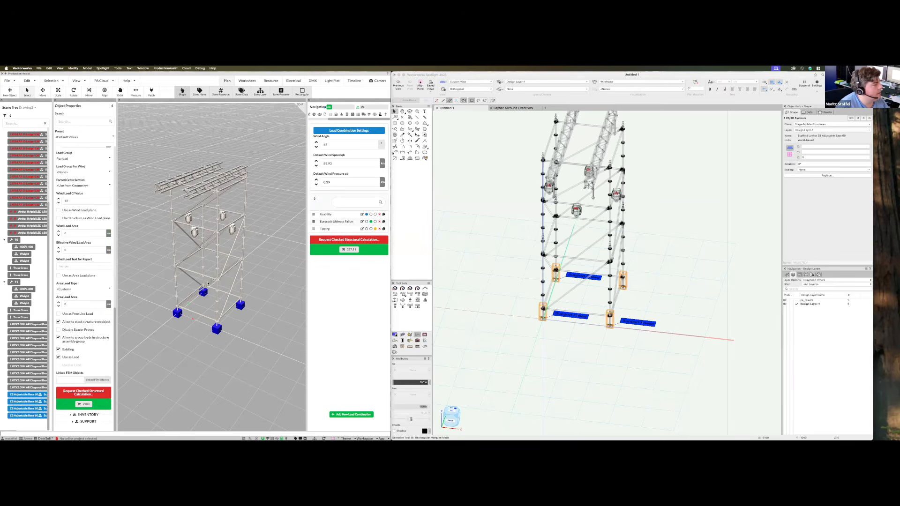
# Enable Allow Uplift Forces on the supports and refresh via the Worksheet page and back to Plan
pyautogui.click(386, 114)
pyautogui.scroll(-3, 208, 289)
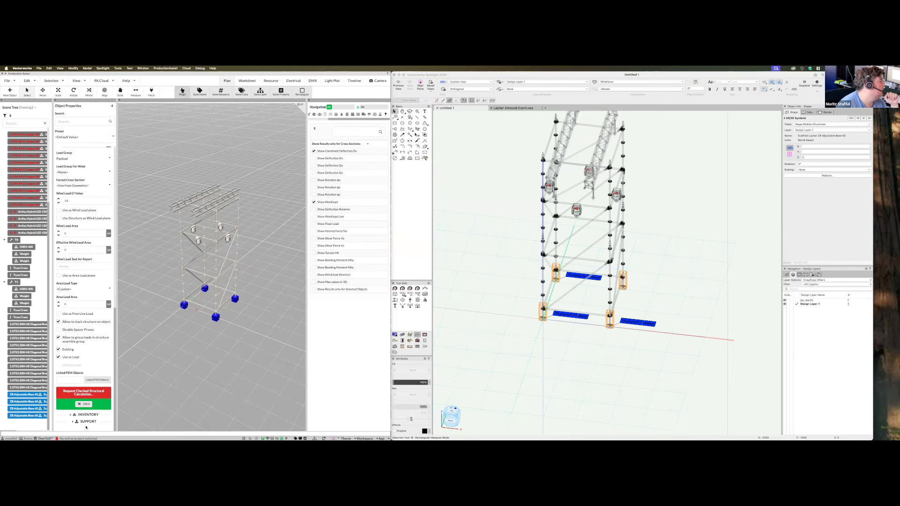
pyautogui.scroll(-10, 79, 410)
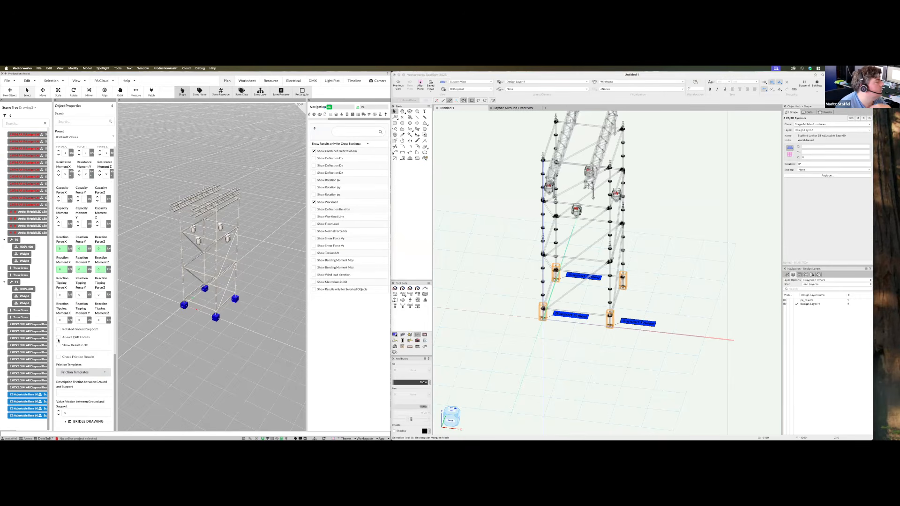
pyautogui.click(81, 338)
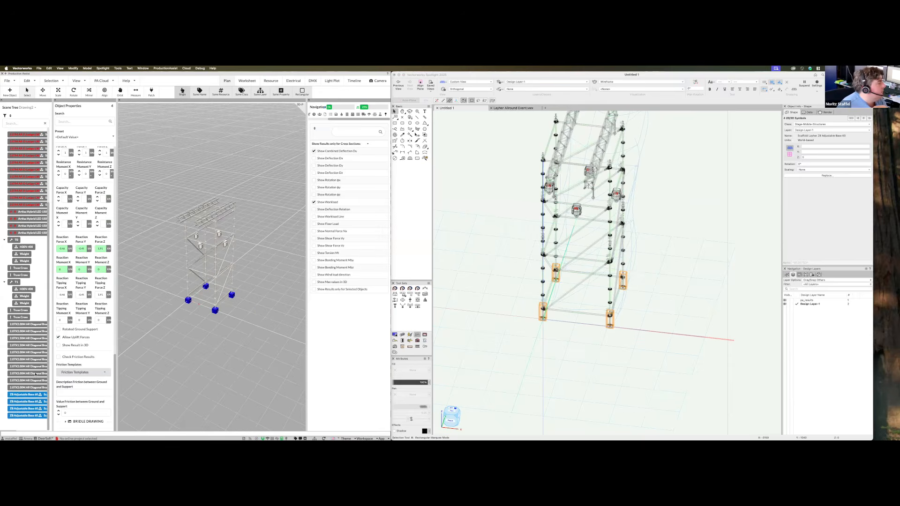
pyautogui.click(244, 84)
pyautogui.click(227, 81)
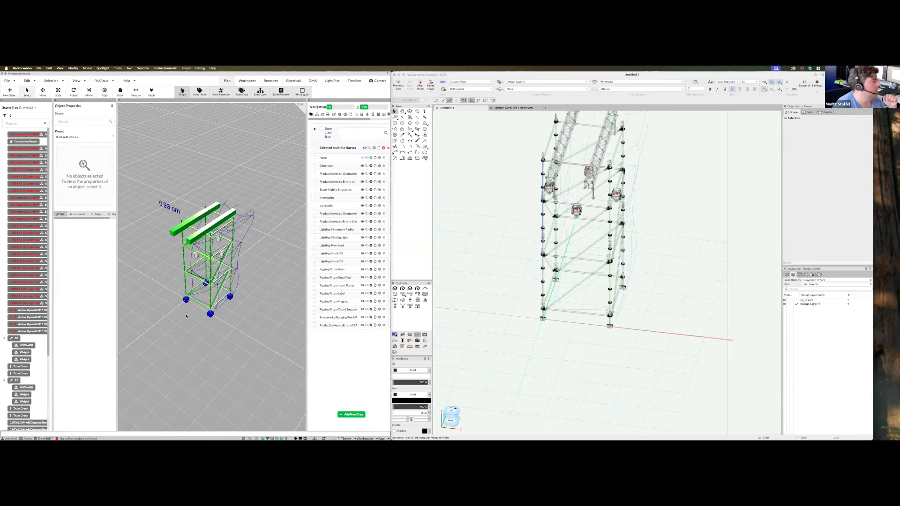
# Set the default wind angle in Load Combination Settings to 0
pyautogui.click(185, 300)
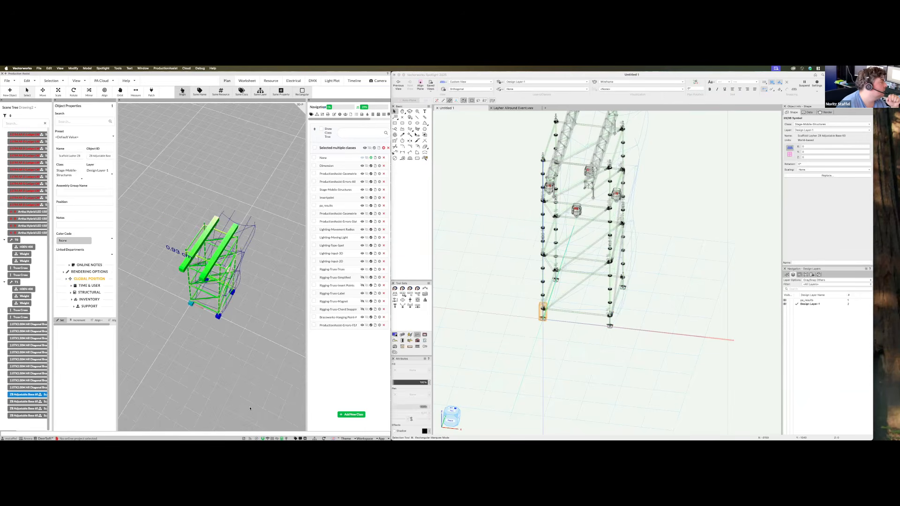
pyautogui.moveTo(363, 119); pyautogui.dragTo(384, 119)
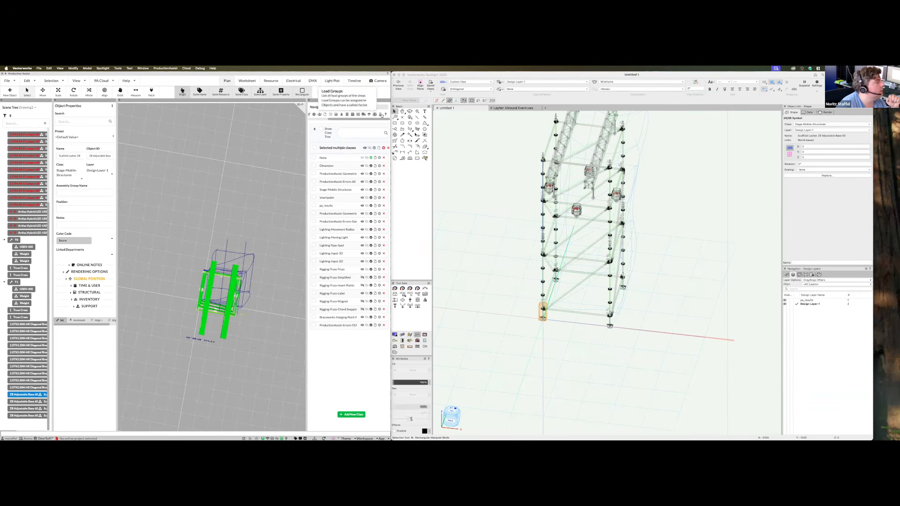
pyautogui.click(380, 114)
pyautogui.click(344, 145)
pyautogui.write('0')
# Expand the base's SUPPORT properties, deselect it, and switch to Top/Plan view
pyautogui.moveTo(254, 391); pyautogui.dragTo(227, 358, button='middle')
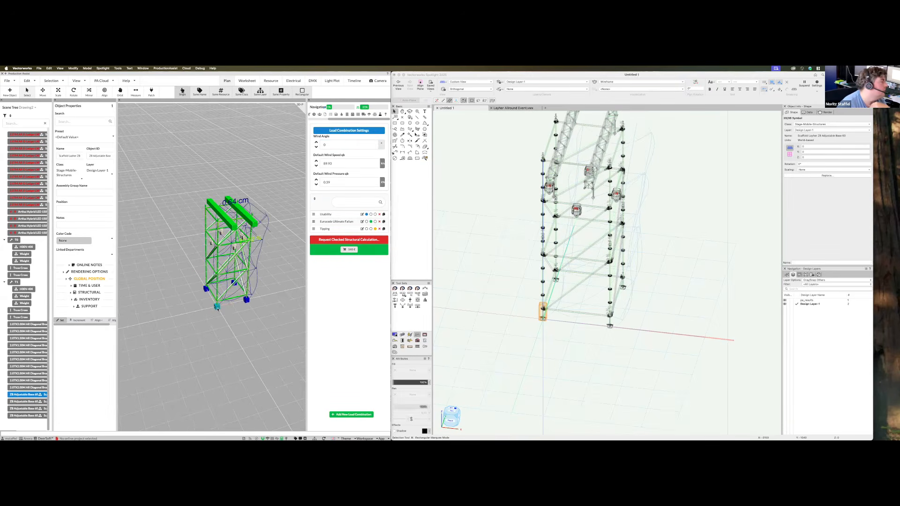
pyautogui.click(74, 305)
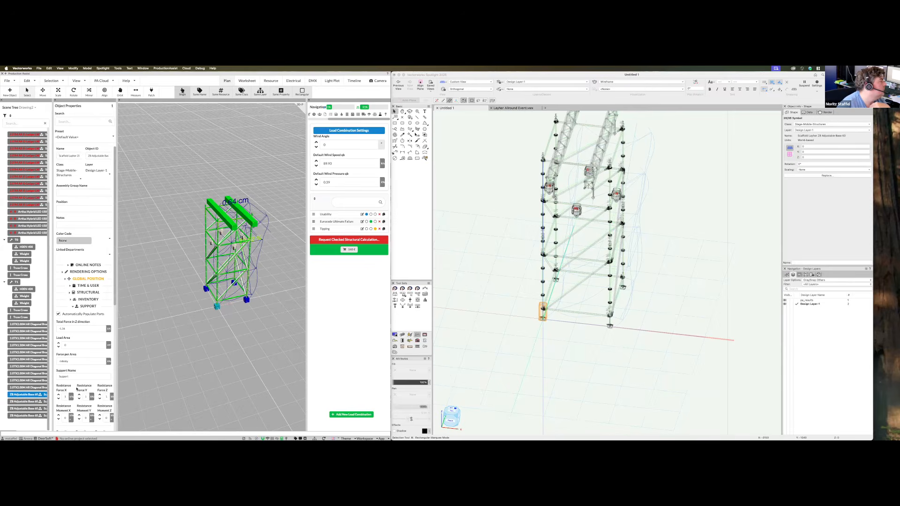
pyautogui.scroll(-1, 74, 303)
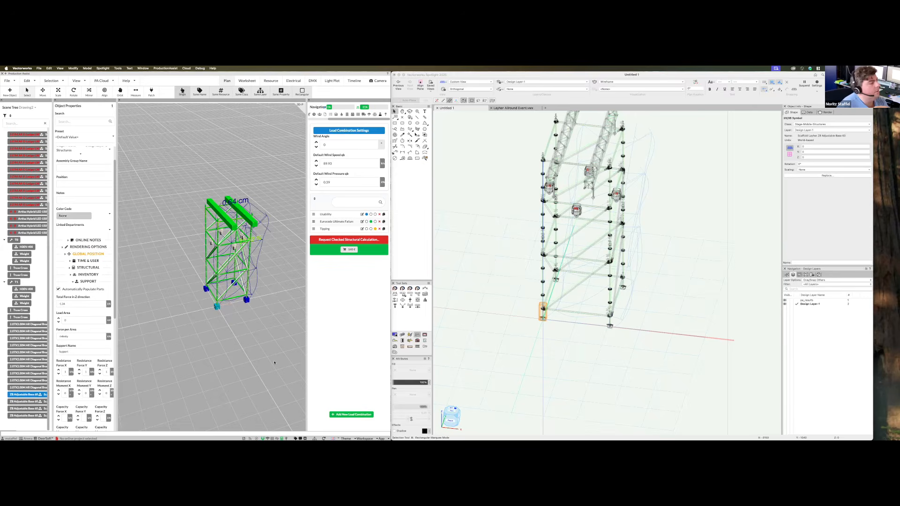
pyautogui.click(551, 344)
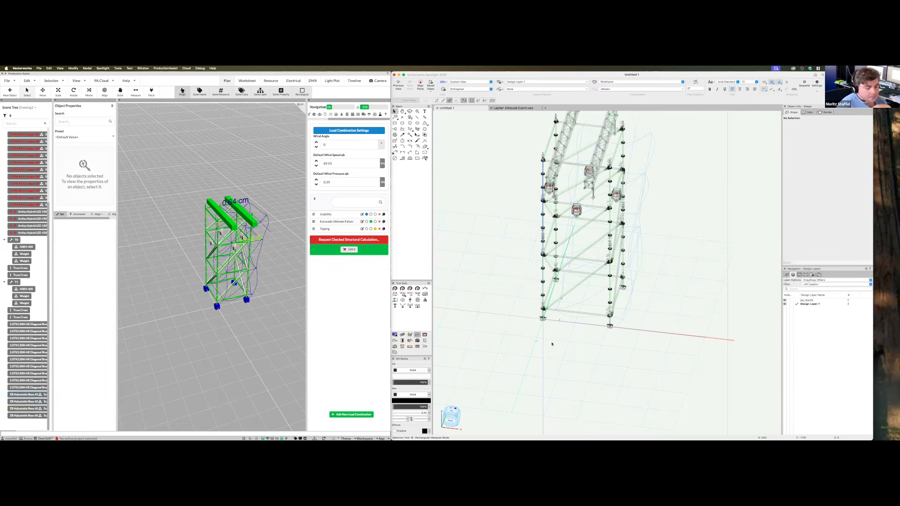
pyautogui.press('F5')
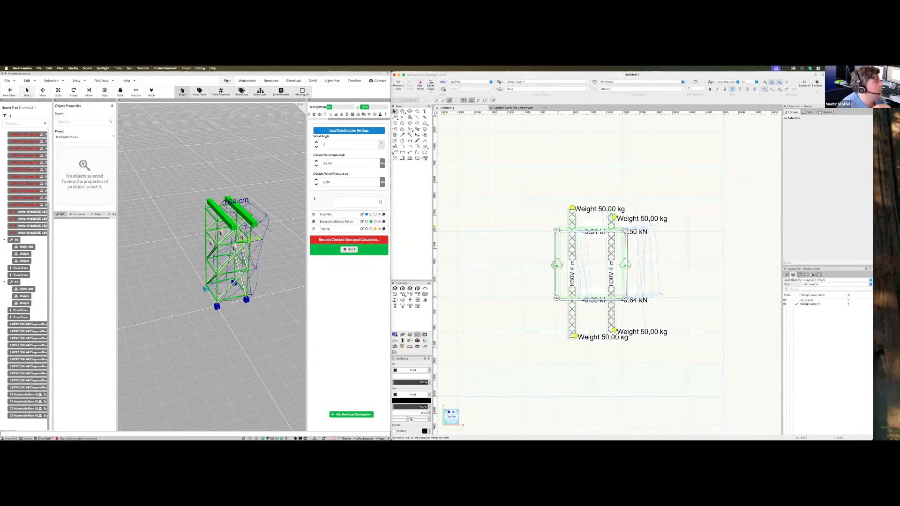
# Create a new label resource under Resource > Labels & Background
pyautogui.click(271, 81)
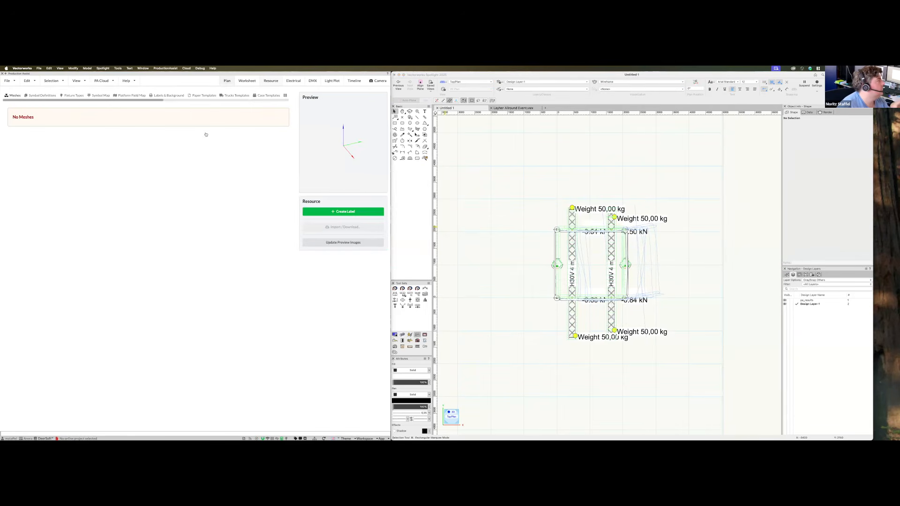
pyautogui.click(170, 97)
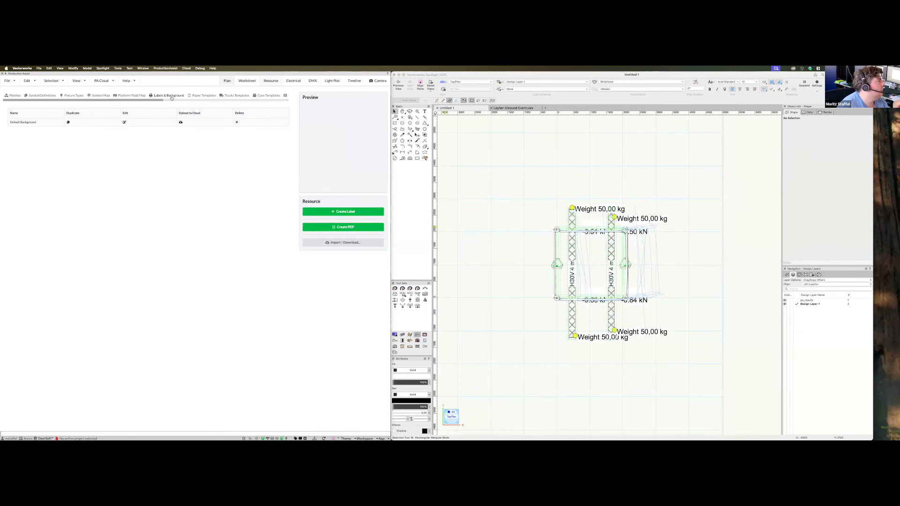
pyautogui.click(359, 213)
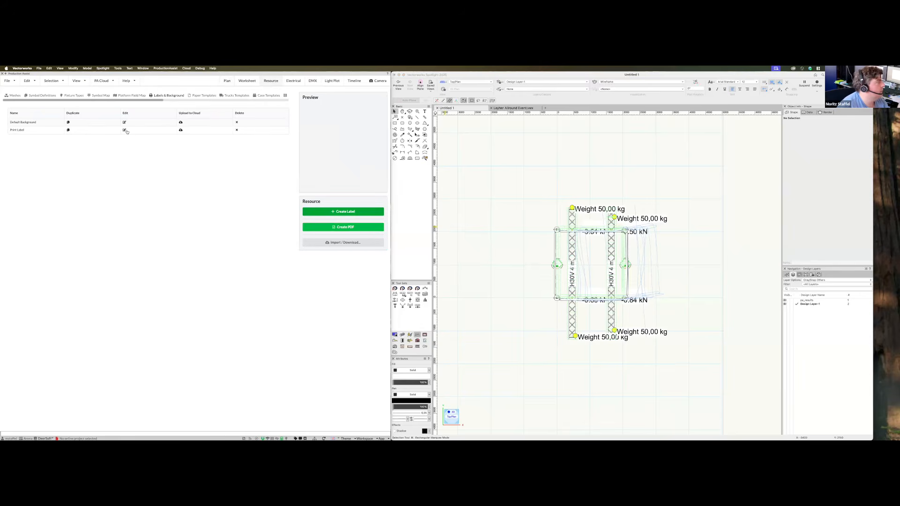
# In the Print Label editor, add a dynamic text field and search its properties for 'reac'
pyautogui.click(125, 131)
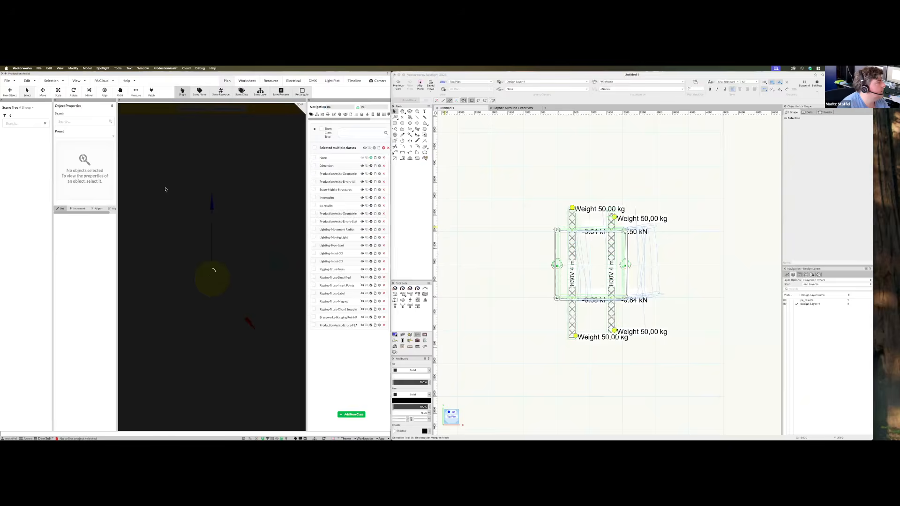
pyautogui.click(15, 91)
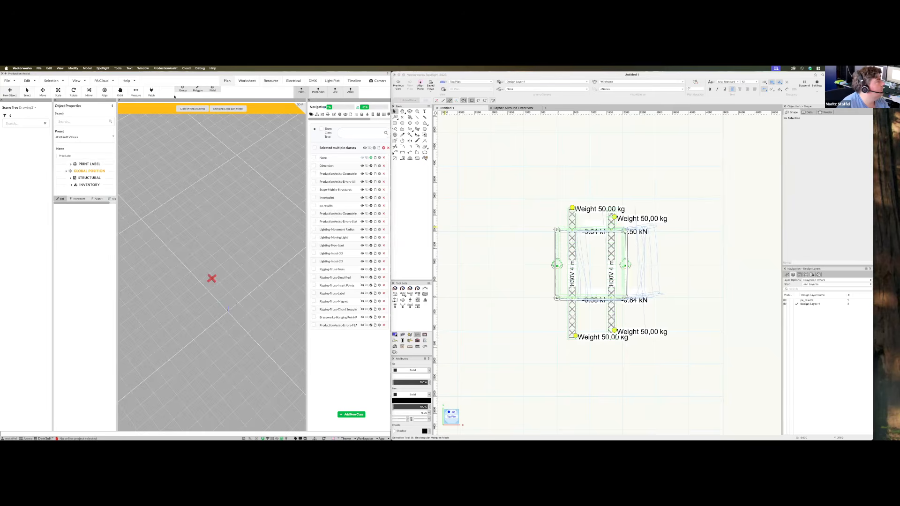
pyautogui.click(229, 312)
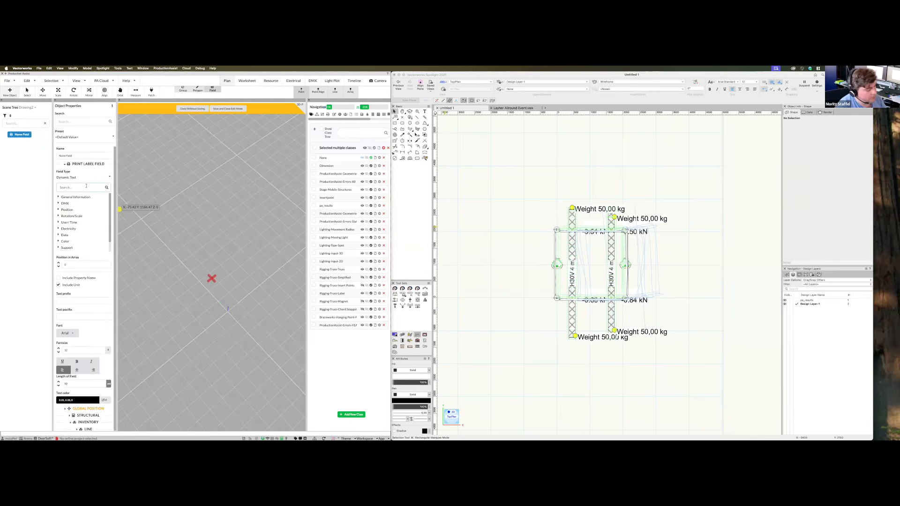
pyautogui.click(86, 187)
pyautogui.write('reac')
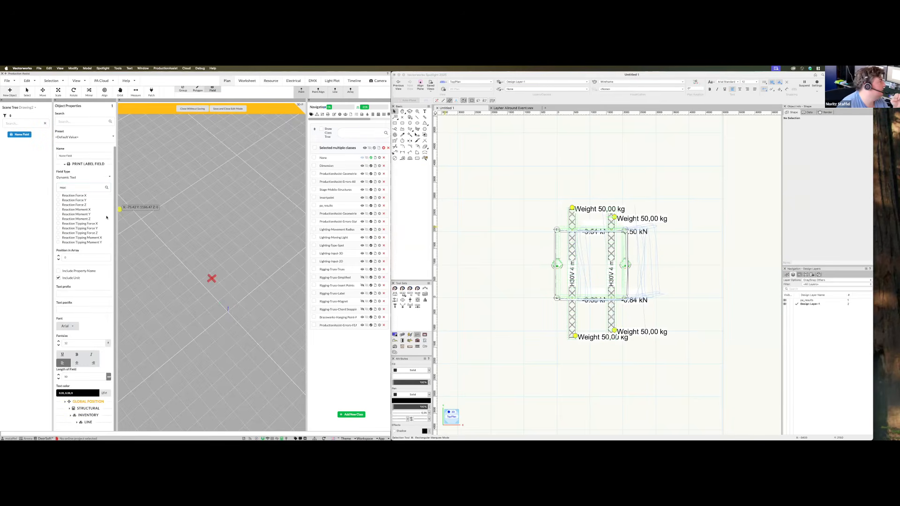
# Save the Print Label, close edit mode, and select the adjustable bases
pyautogui.click(227, 108)
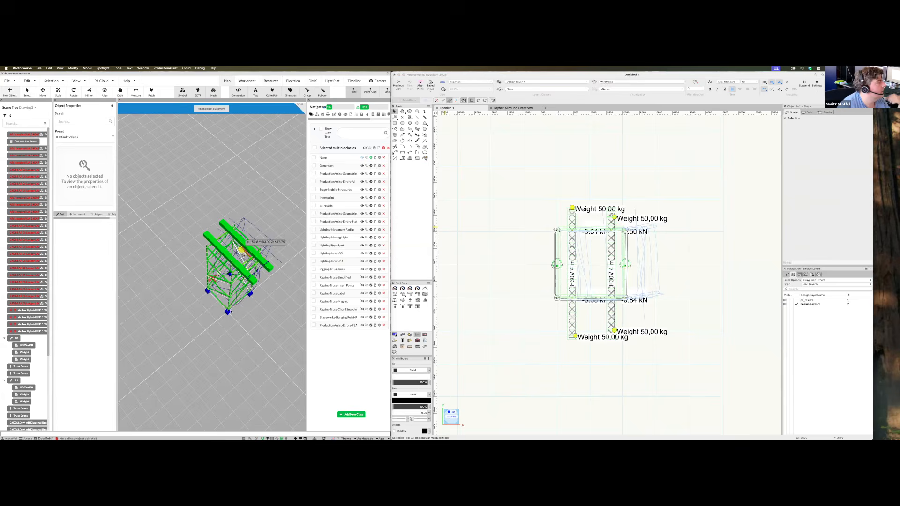
pyautogui.click(231, 309)
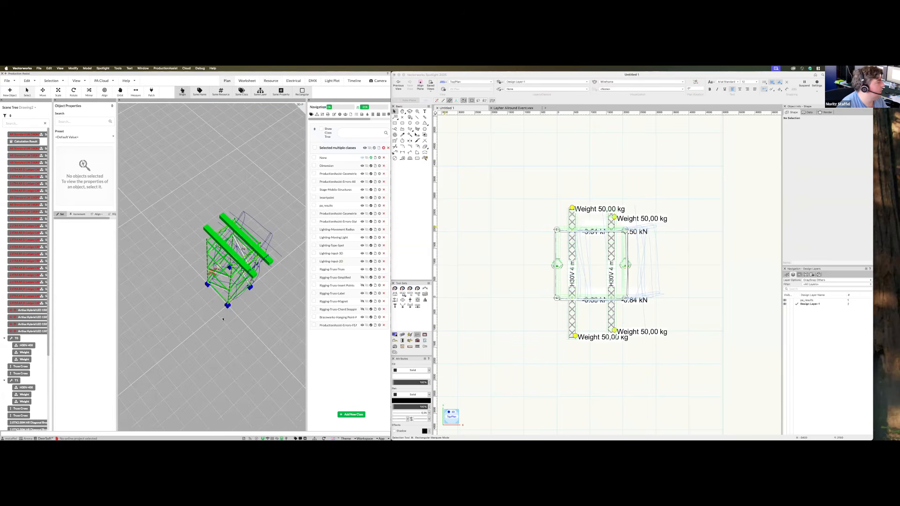
pyautogui.click(230, 311)
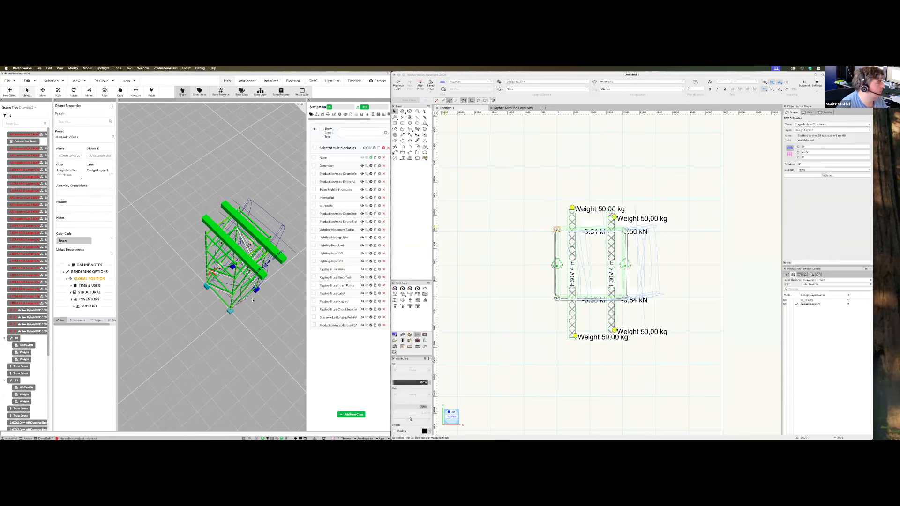
pyautogui.keyDown('shift'); pyautogui.click(233, 267); pyautogui.keyUp('shift')
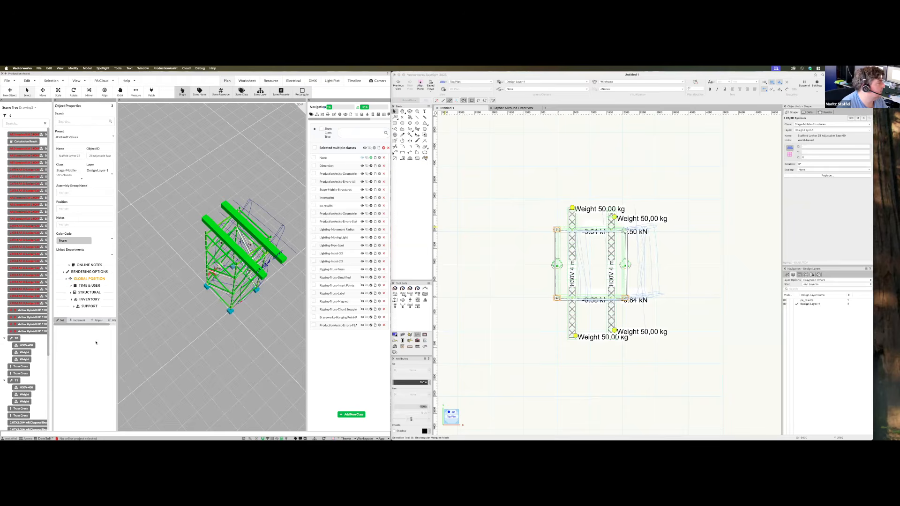
# Set the bases' 3D label to Print Label under Rendering Options, then deselect them
pyautogui.click(88, 305)
pyautogui.scroll(-1, 89, 288)
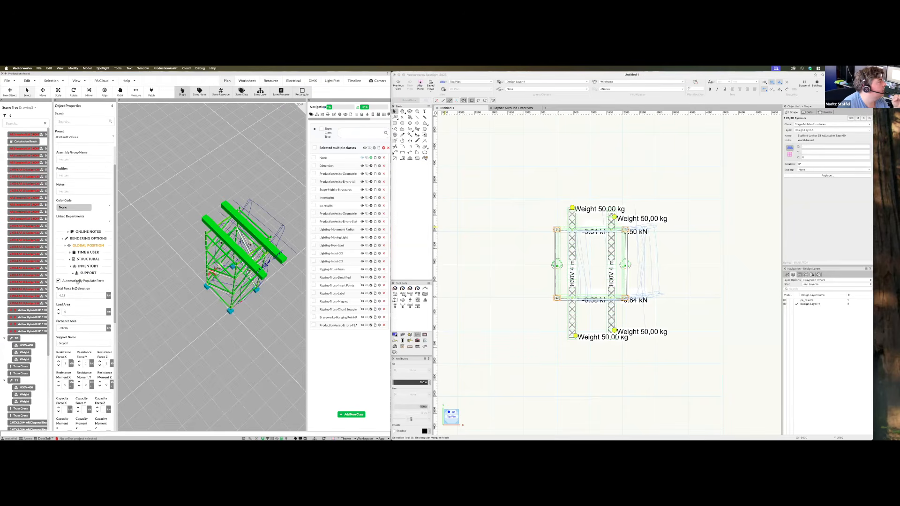
pyautogui.click(88, 238)
pyautogui.click(73, 293)
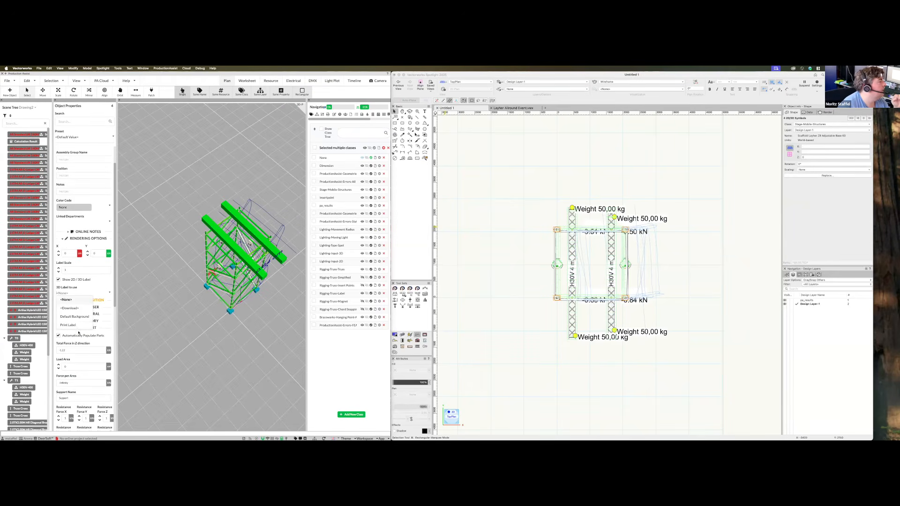
pyautogui.click(69, 325)
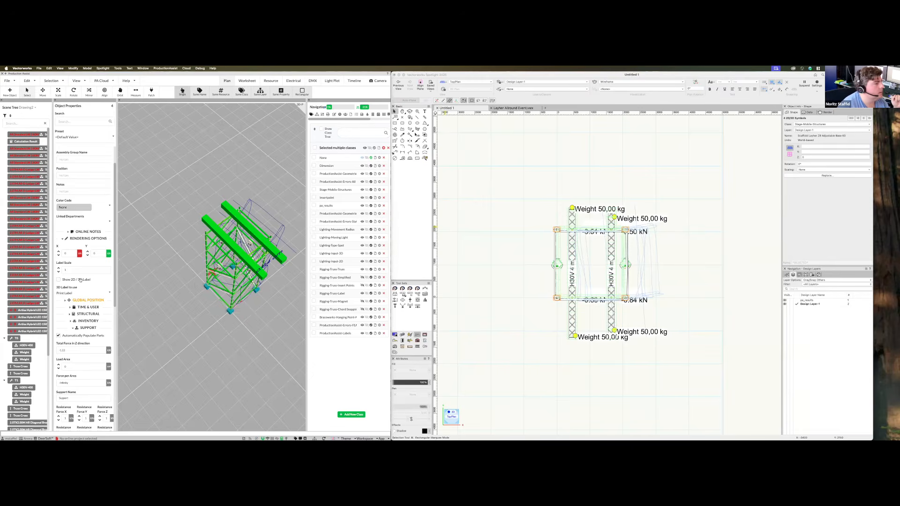
pyautogui.scroll(2, 602, 250)
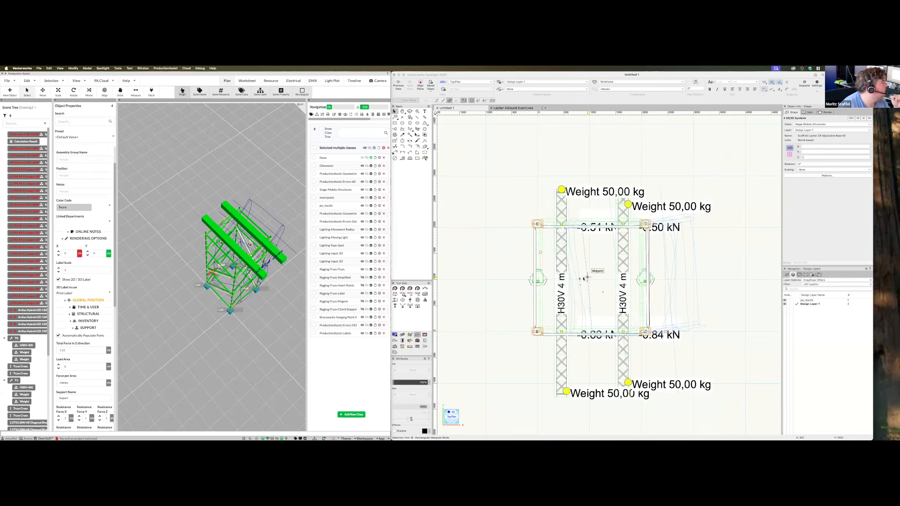
pyautogui.moveTo(229, 337)
pyautogui.mouseDown(button='middle')
pyautogui.moveTo(262, 342)
pyautogui.moveTo(213, 337)
pyautogui.mouseUp(button='middle')
pyautogui.scroll(4, 256, 338)
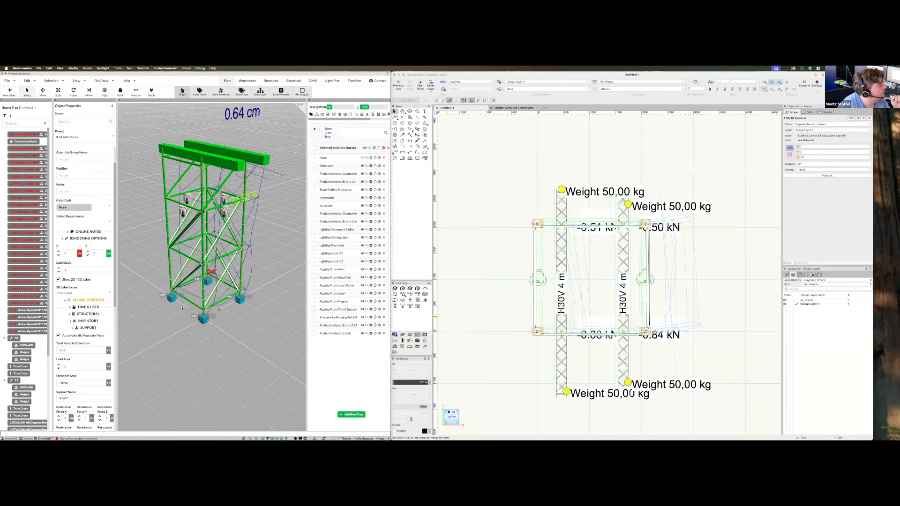
pyautogui.click(164, 296)
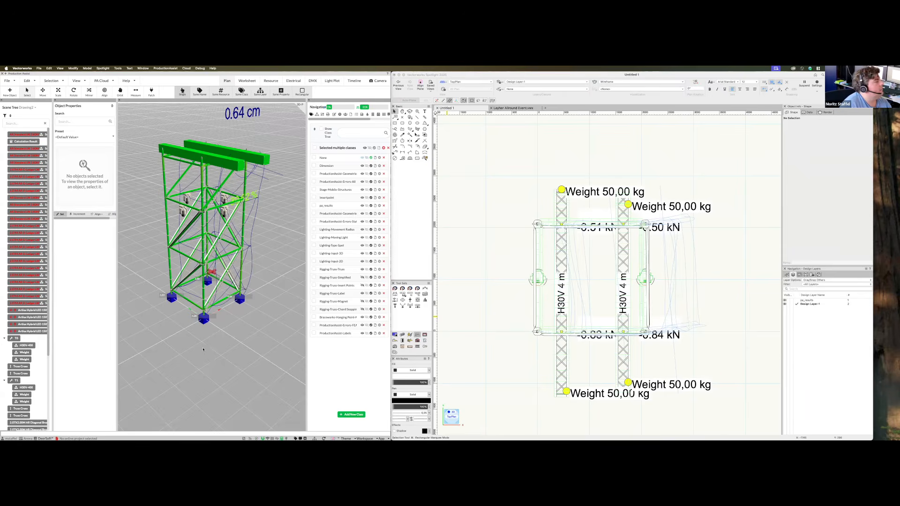
# Run Edit > Calculate Ballast for the scaffold tower
pyautogui.click(49, 81)
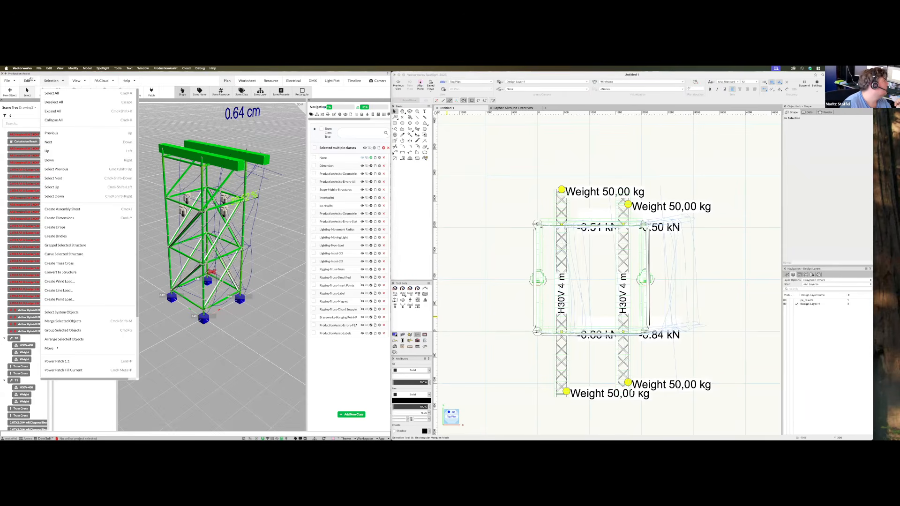
pyautogui.click(29, 80)
pyautogui.click(29, 80)
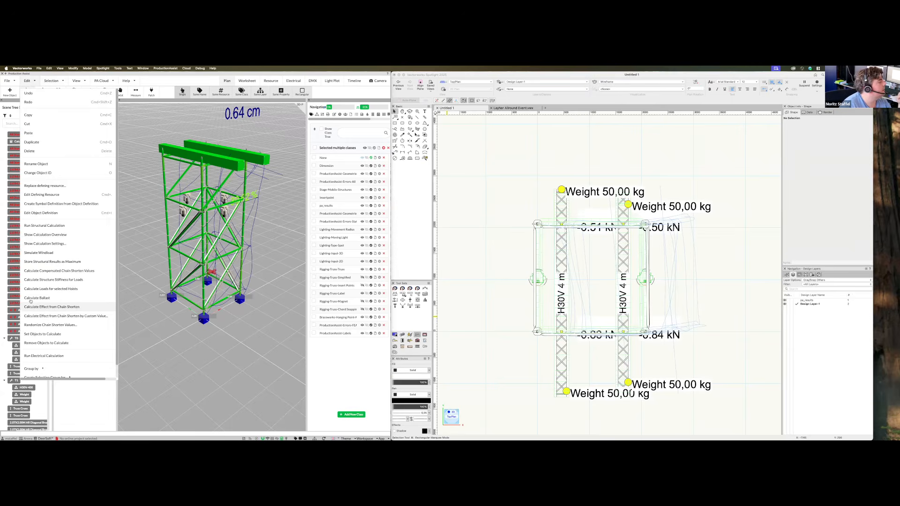
pyautogui.click(60, 301)
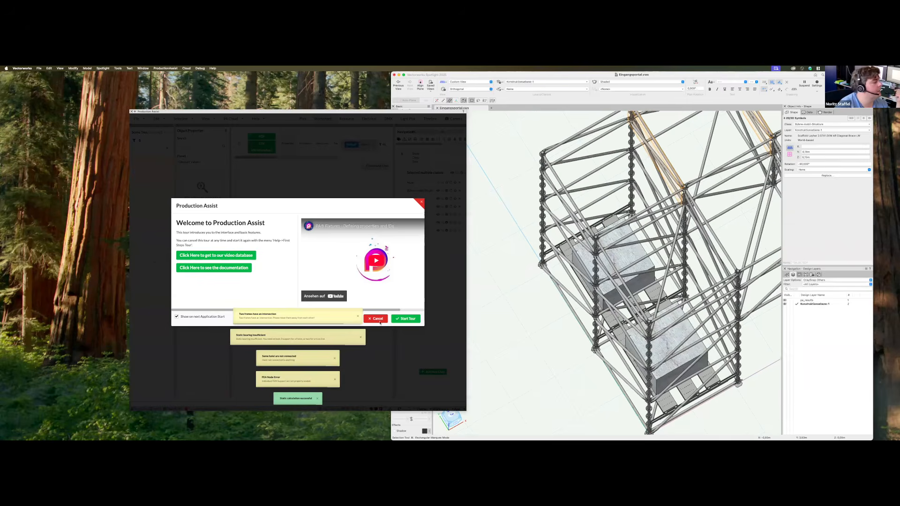
# Close the welcome screen, hide the Errors class labels, and orbit to a near-front view
pyautogui.click(792, 275)
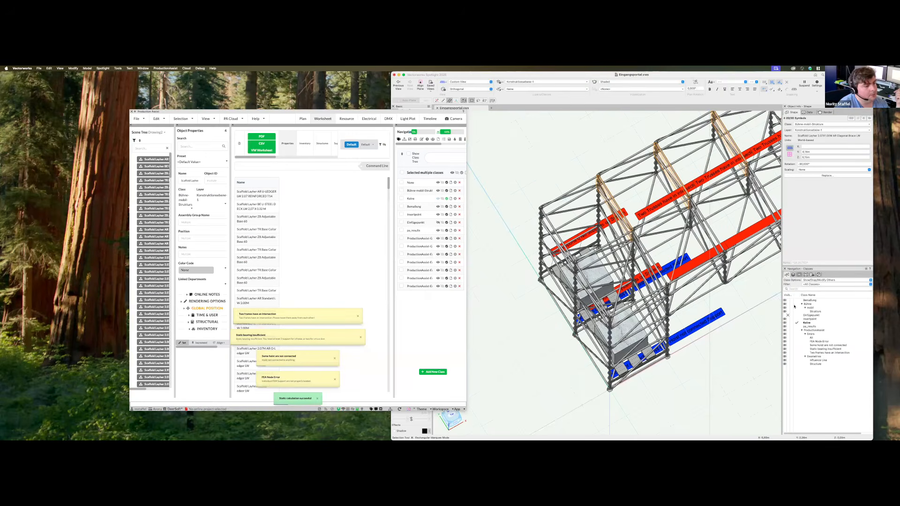
pyautogui.click(788, 333)
pyautogui.scroll(-5, 588, 328)
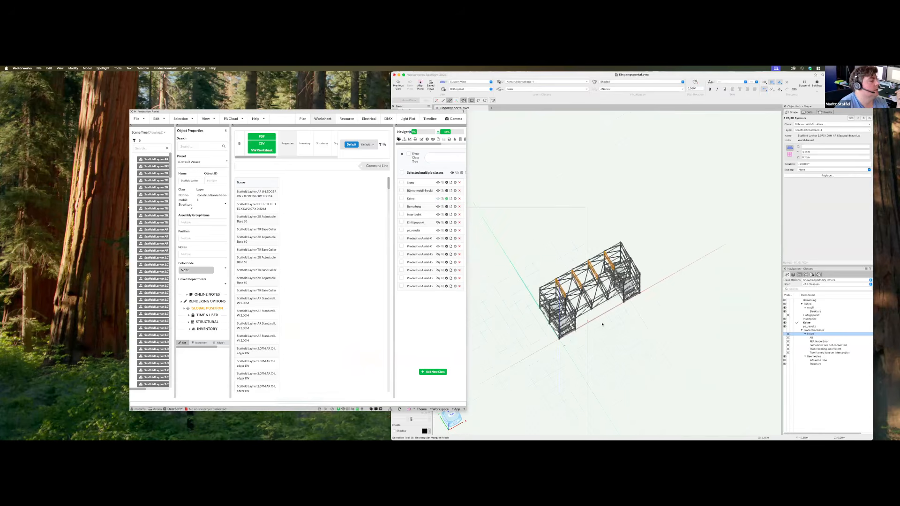
pyautogui.scroll(3, 600, 313)
pyautogui.moveTo(598, 302)
pyautogui.keyDown('super'); pyautogui.mouseDown(button='middle')
pyautogui.moveTo(612, 315)
pyautogui.moveTo(601, 290)
pyautogui.mouseUp(button='middle'); pyautogui.keyUp('super')
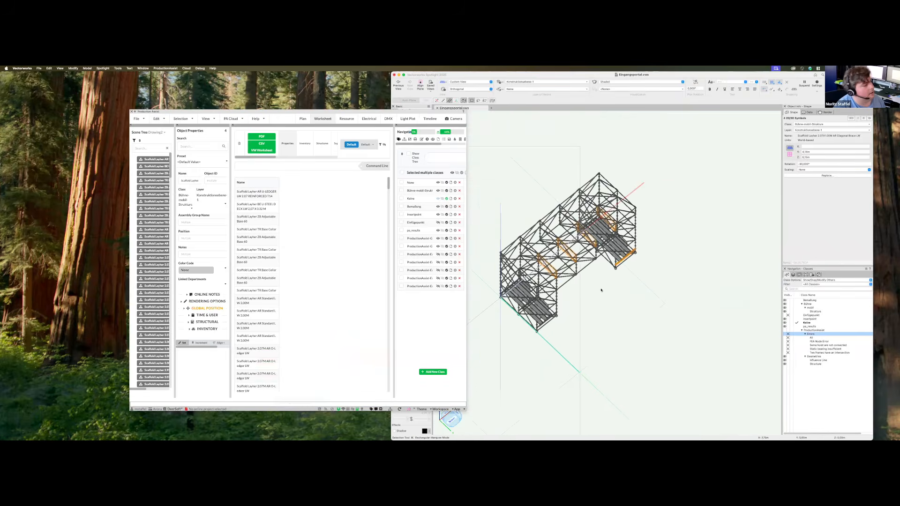
# Show the Production Assist 3D analysis view and orbit the model from several angles
pyautogui.click(303, 119)
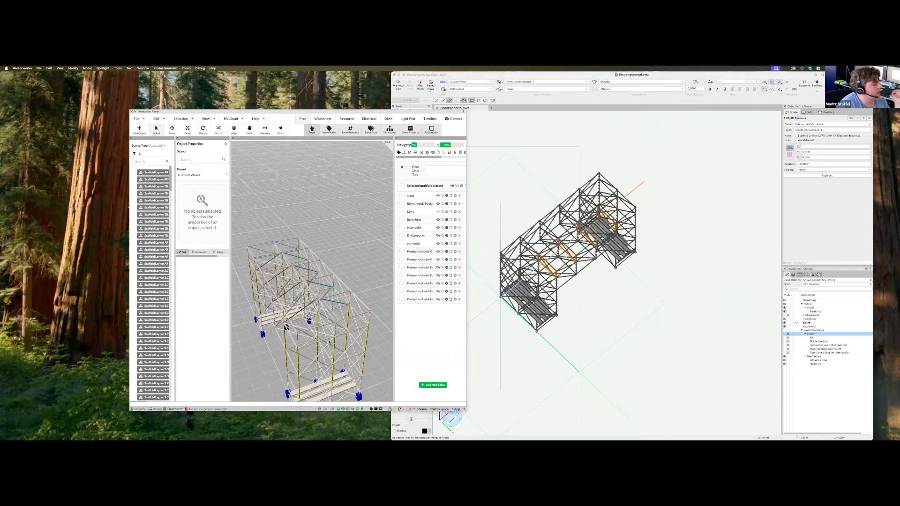
pyautogui.moveTo(434, 157); pyautogui.dragTo(465, 158)
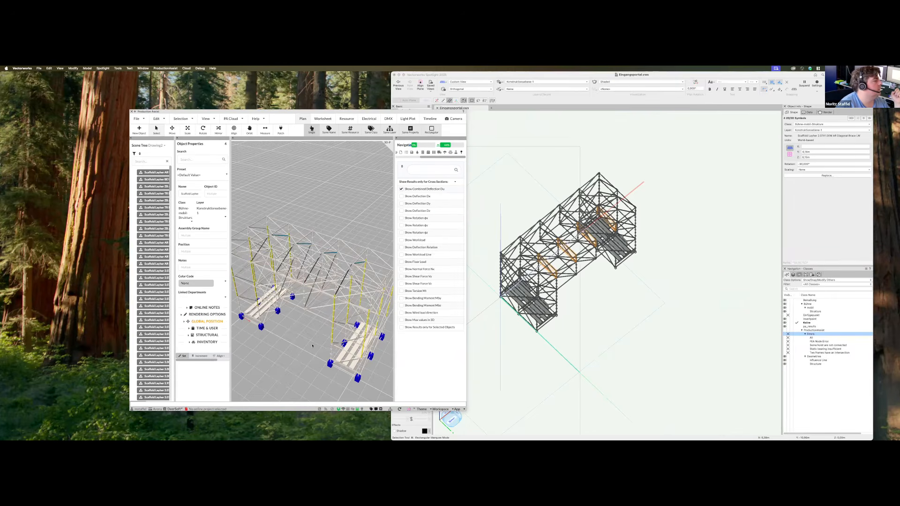
pyautogui.moveTo(313, 346); pyautogui.dragTo(406, 245, button='middle')
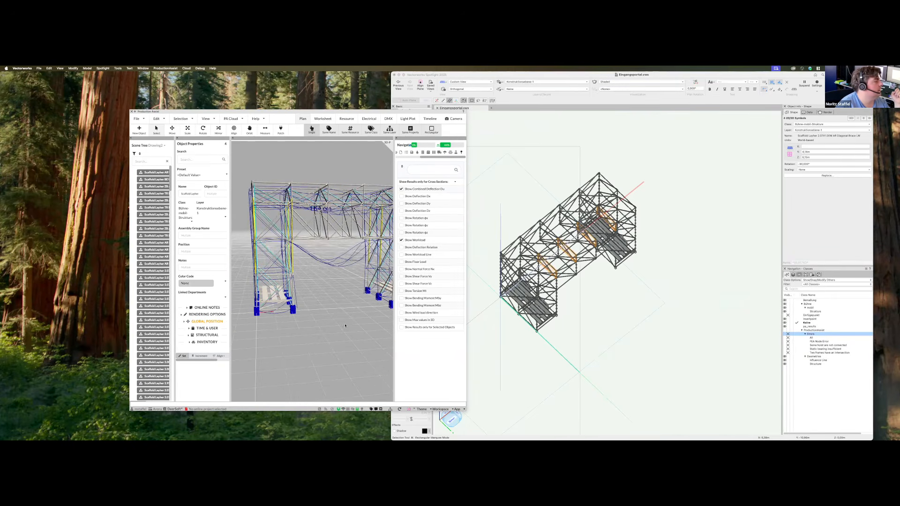
pyautogui.moveTo(349, 320); pyautogui.dragTo(258, 318, button='middle')
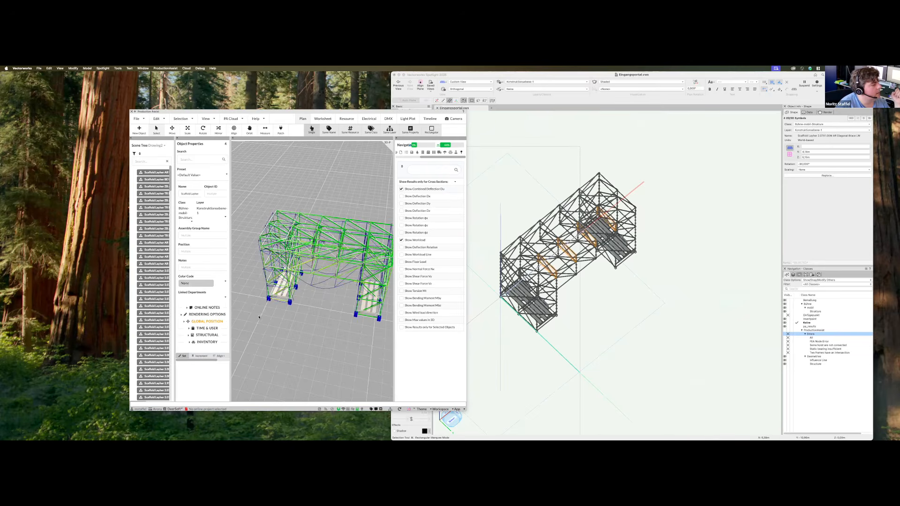
pyautogui.moveTo(408, 309); pyautogui.dragTo(328, 323, button='middle')
# Deselect the scaffold pieces in Vectorworks and switch to the Right side view
pyautogui.keyDown('super'); pyautogui.moveTo(634, 311); pyautogui.dragTo(649, 290, button='middle'); pyautogui.keyUp('super')
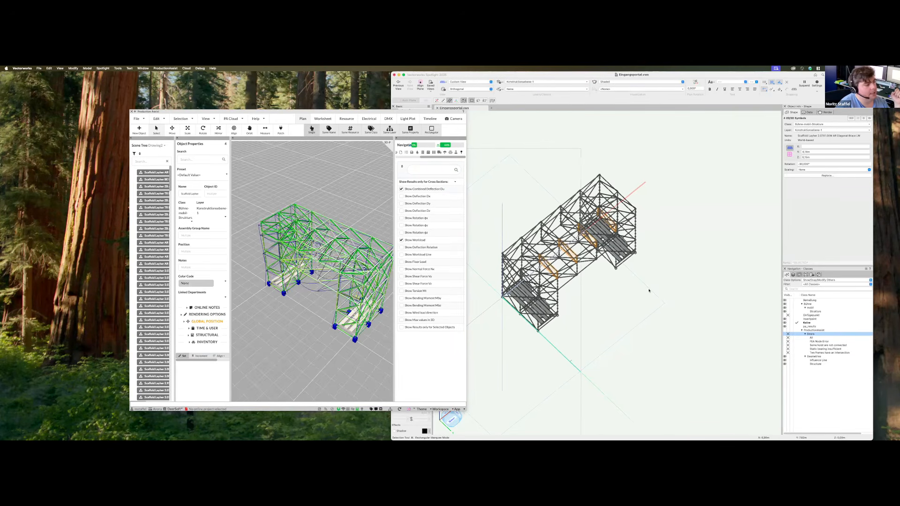
pyautogui.click(649, 290)
pyautogui.press('6')
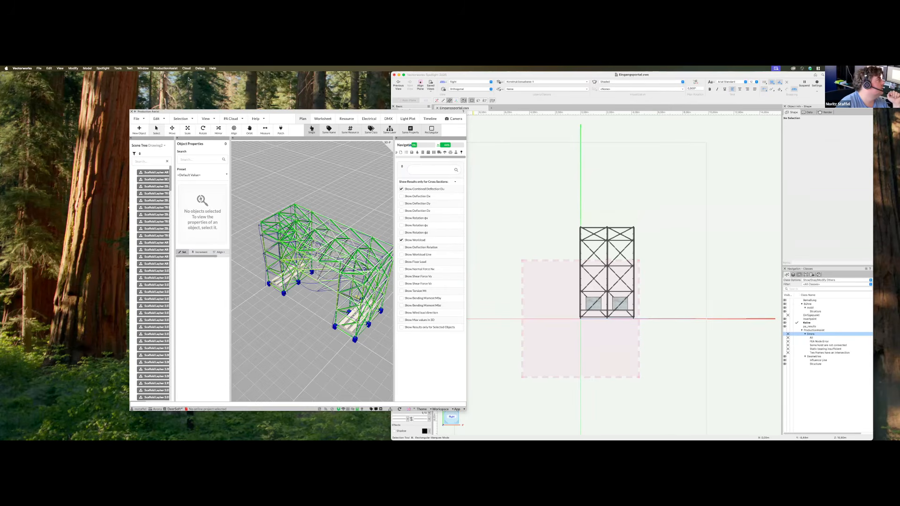
# Move Production Assist aside and draw a 4,27 × 7,23 m rectangle over the tower elevation
pyautogui.moveTo(282, 113); pyautogui.dragTo(161, 73)
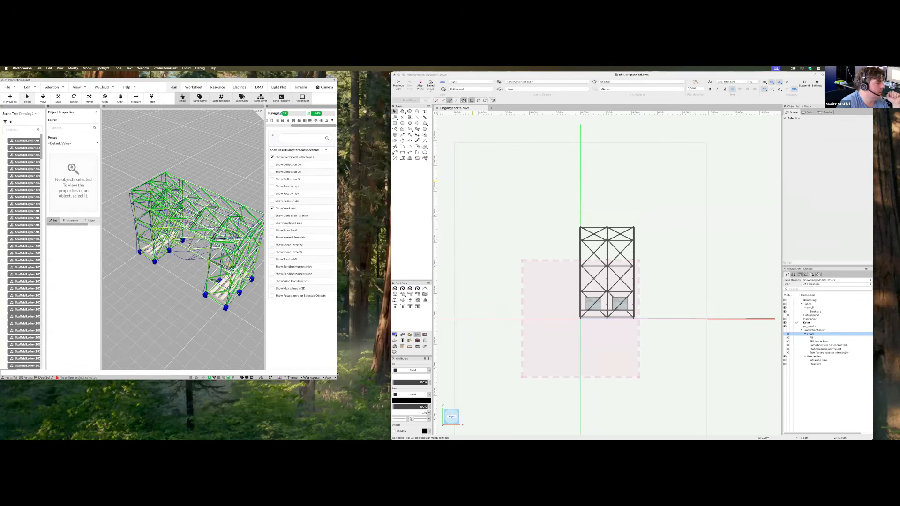
pyautogui.click(374, 358)
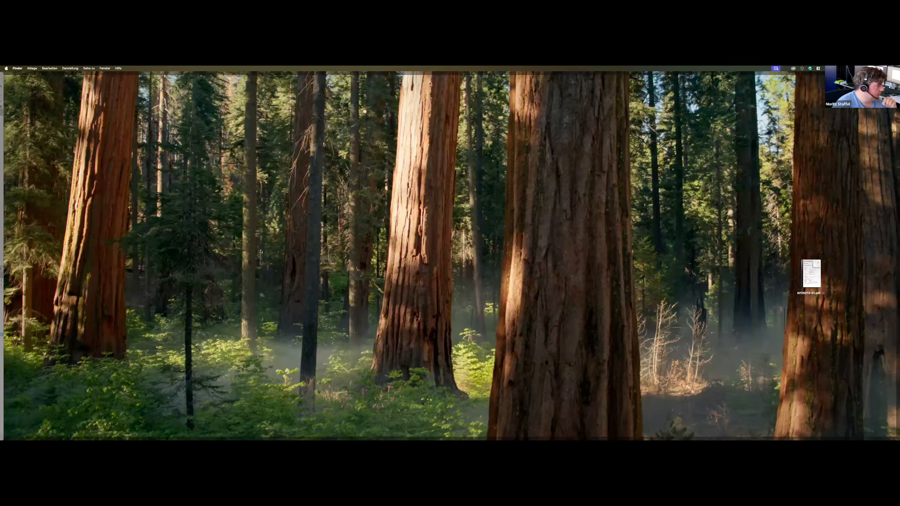
pyautogui.click(208, 316)
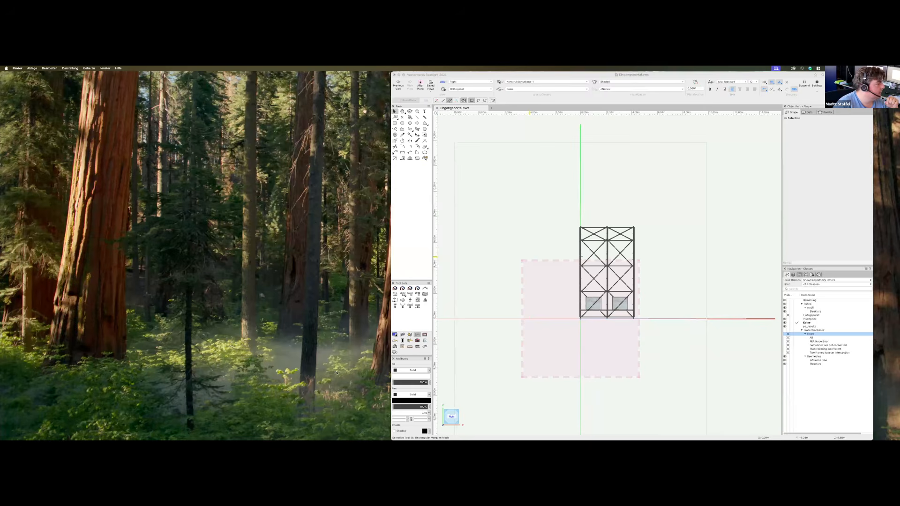
pyautogui.click(485, 268)
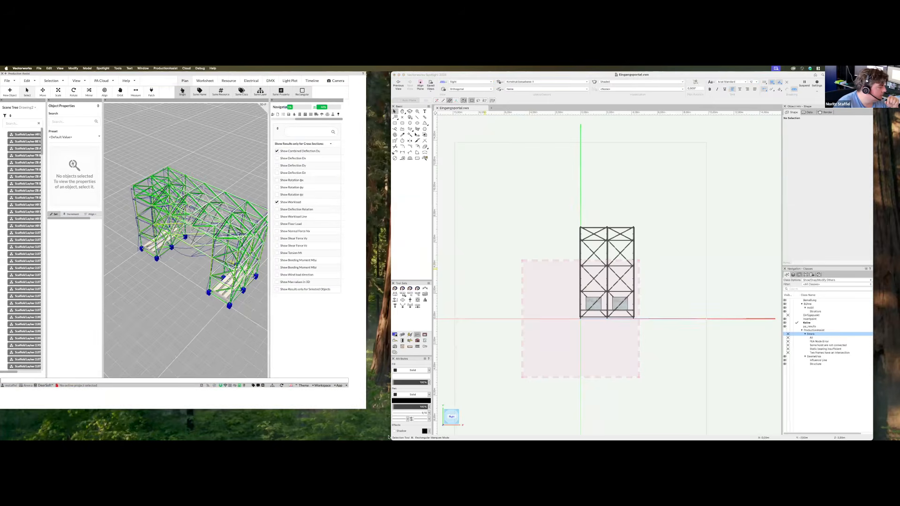
pyautogui.scroll(2, 593, 291)
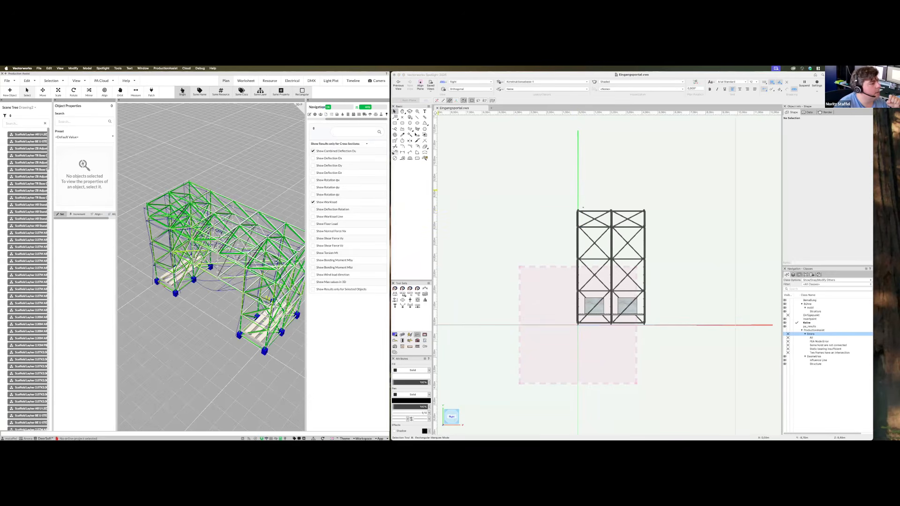
pyautogui.click(394, 123)
pyautogui.moveTo(578, 210); pyautogui.dragTo(645, 325)
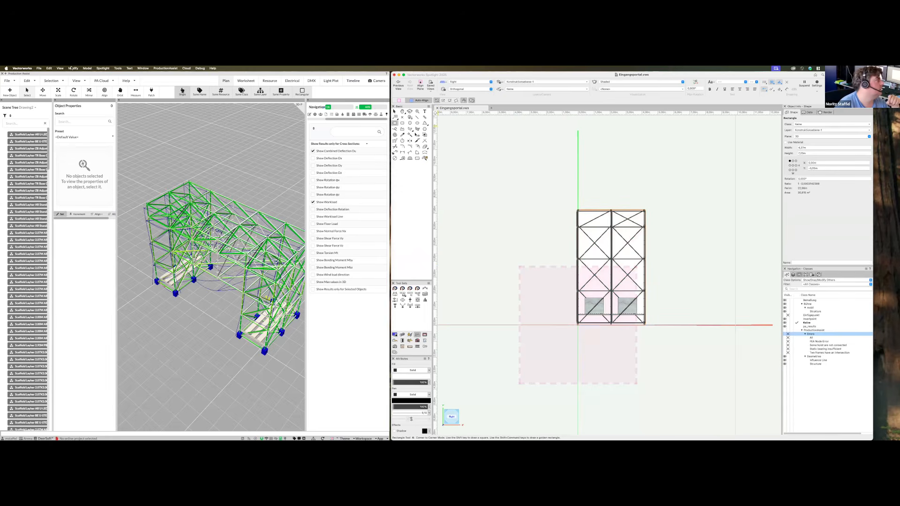
# Convert the rectangle into a symbol named 'Wind Load Cover' and place it on the tower
pyautogui.click(73, 68)
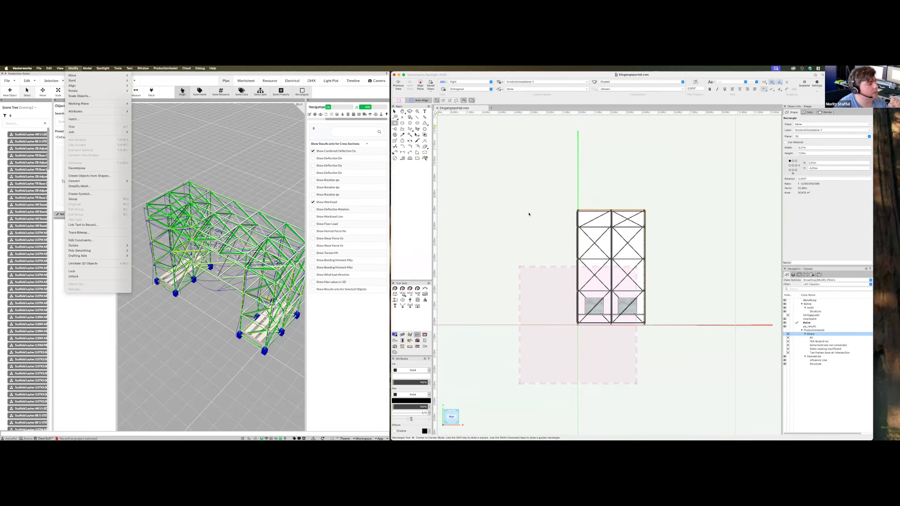
pyautogui.press('super+k')
pyautogui.write('Wind ')
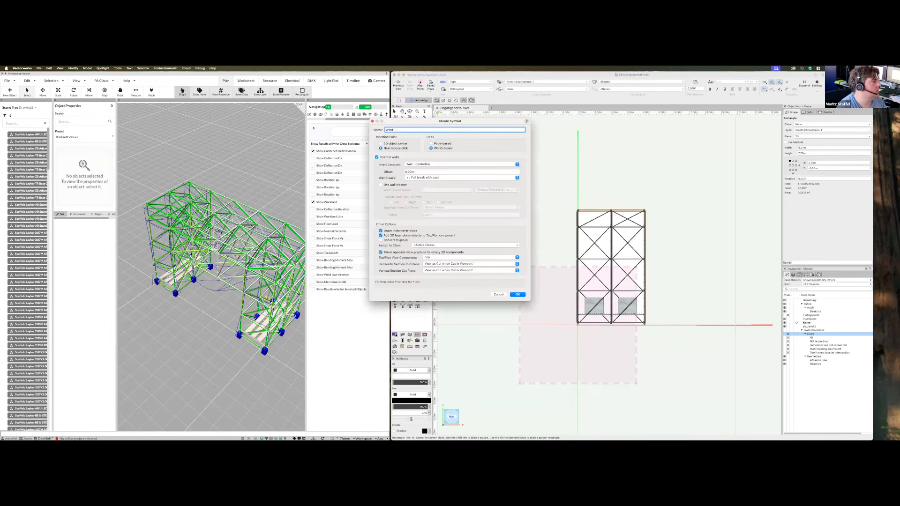
pyautogui.write('Load Gover')
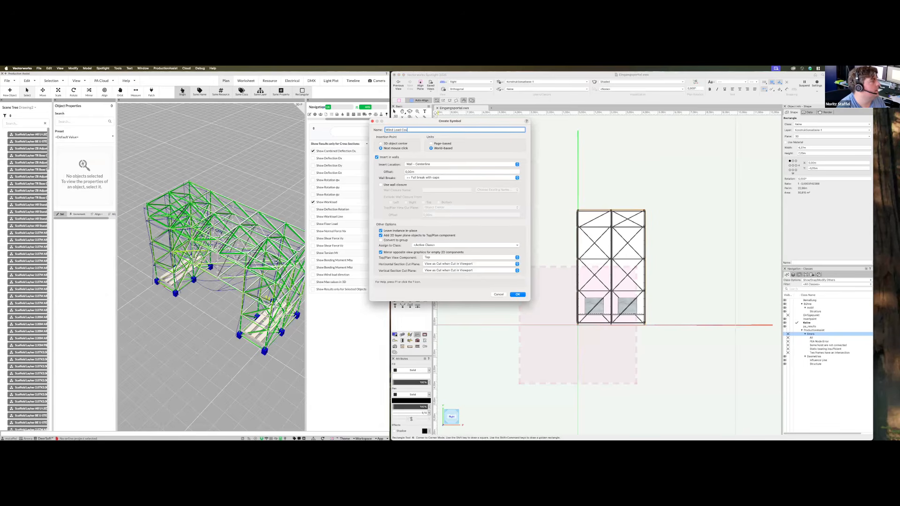
pyautogui.press('Return')
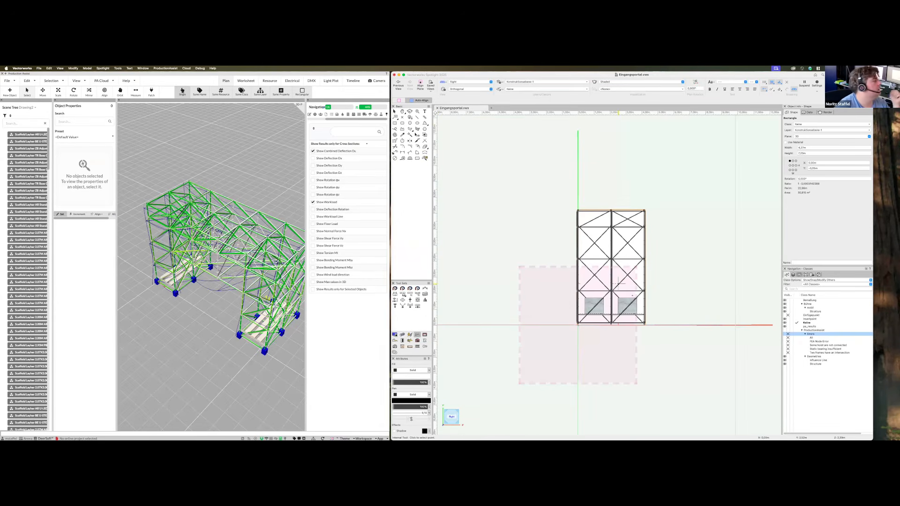
pyautogui.click(632, 294)
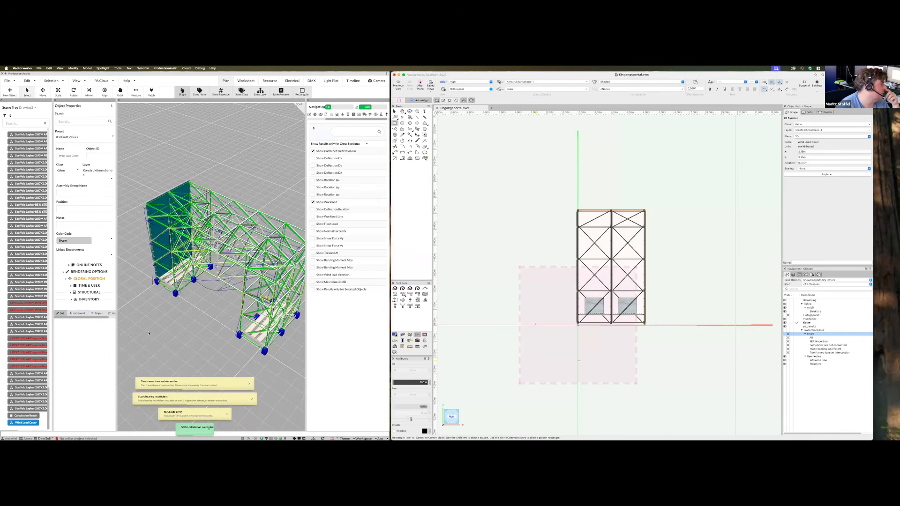
# Expand the Wind Load Cover's STRUCTURAL wind-load settings in Object Properties and scroll through them
pyautogui.moveTo(213, 324); pyautogui.dragTo(337, 338, button='middle')
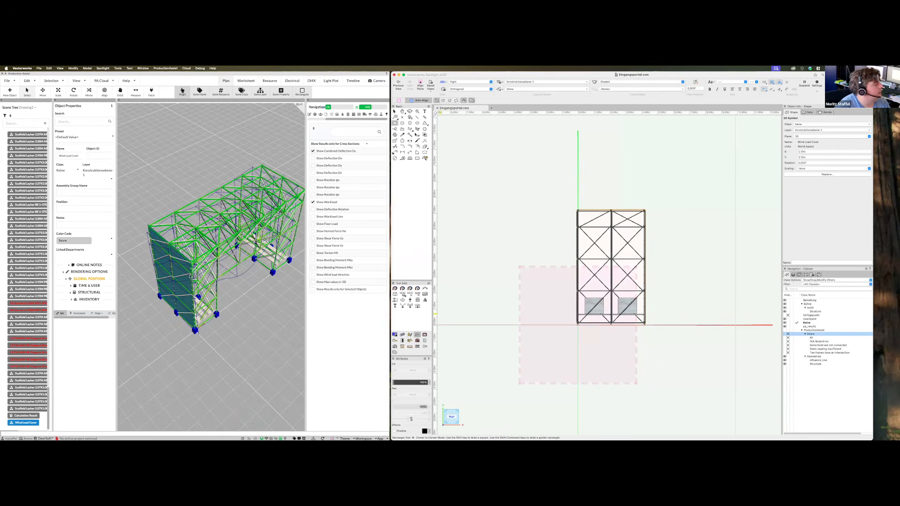
pyautogui.click(88, 292)
pyautogui.scroll(-5, 104, 286)
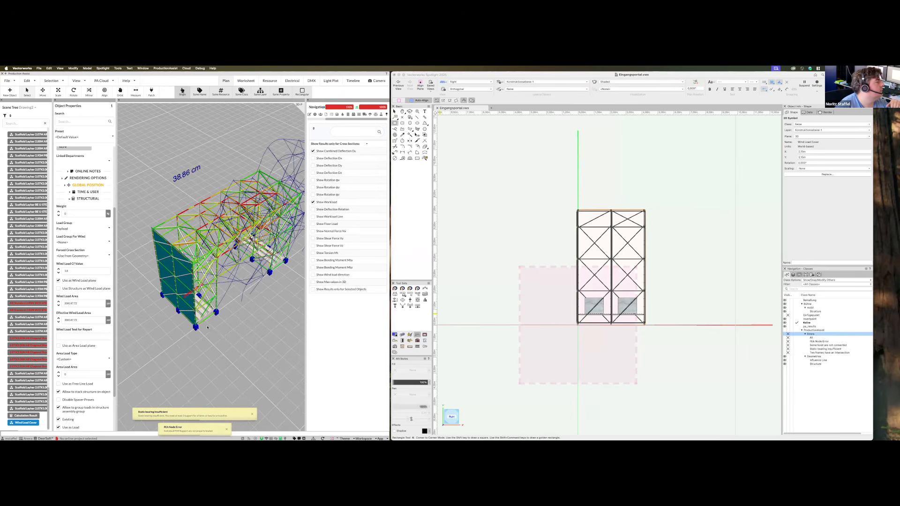
# Orbit the model to inspect the 38.86 cm deflection and the wind cover wall, then deselect
pyautogui.moveTo(208, 327); pyautogui.dragTo(241, 279, button='middle')
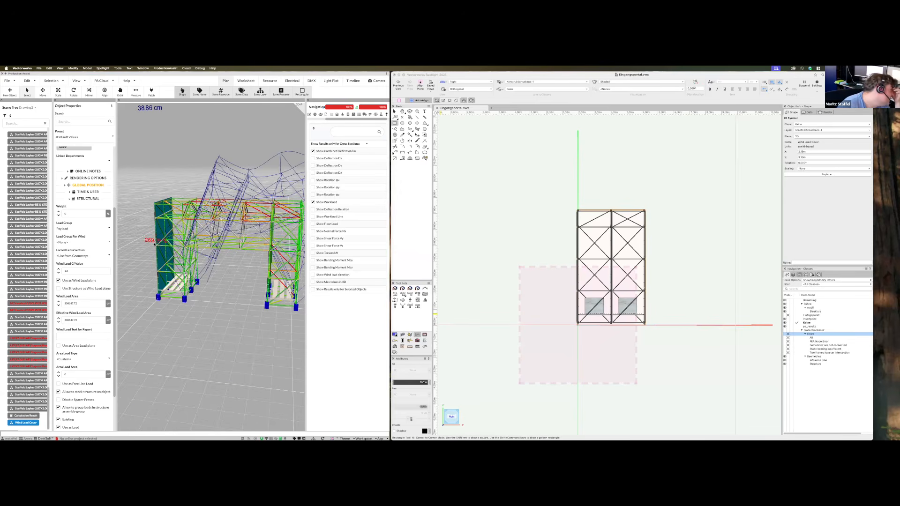
pyautogui.moveTo(217, 359)
pyautogui.mouseDown()
pyautogui.moveTo(270, 361)
pyautogui.moveTo(207, 349)
pyautogui.mouseUp()
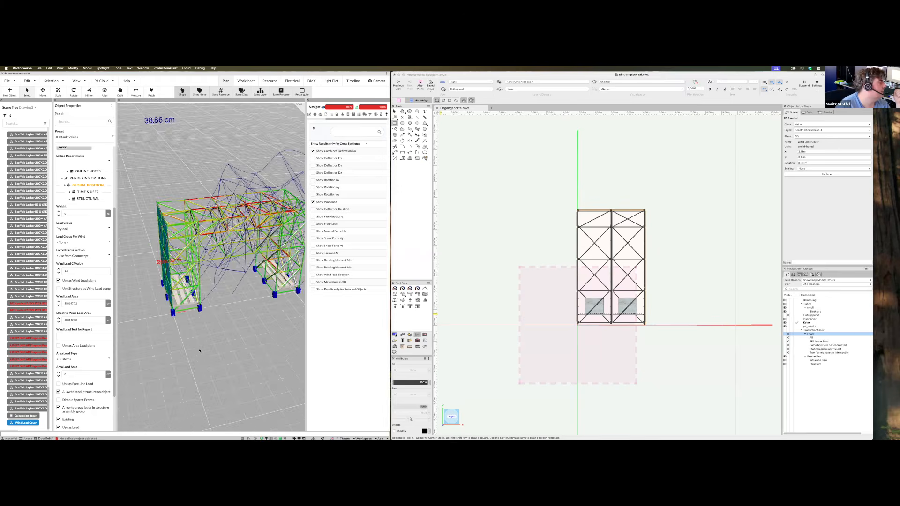
pyautogui.moveTo(190, 324); pyautogui.dragTo(214, 329, button='middle')
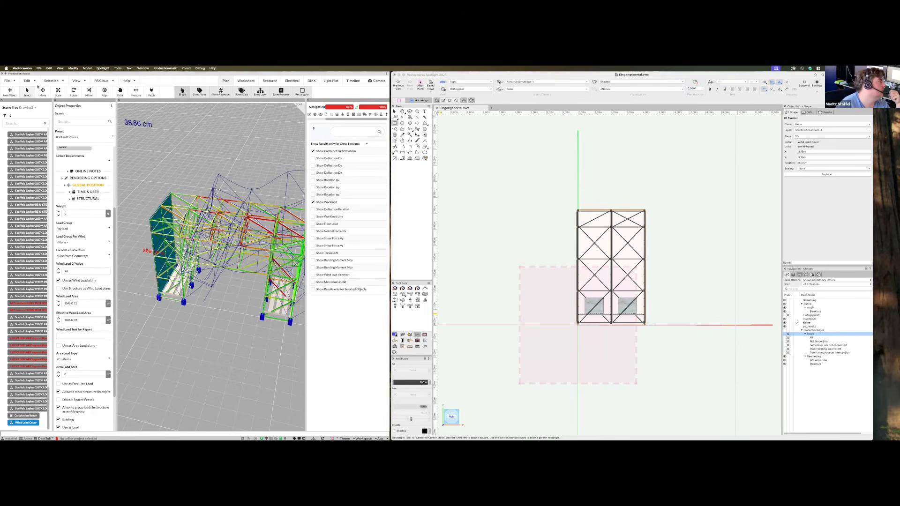
pyautogui.moveTo(40, 311); pyautogui.dragTo(20, 301, button='right')
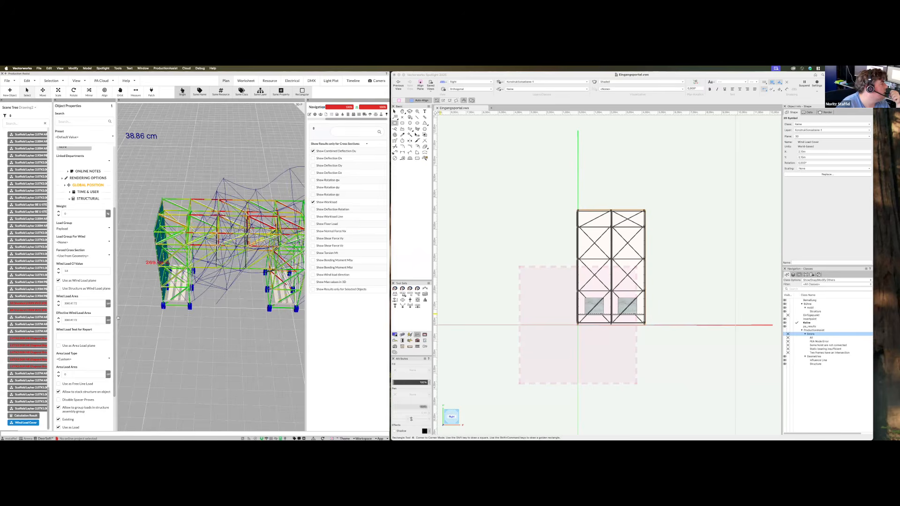
pyautogui.click(168, 319)
# Select a blue base foot to review its load properties, then orbit low over the workload-coloured gateway
pyautogui.click(163, 306)
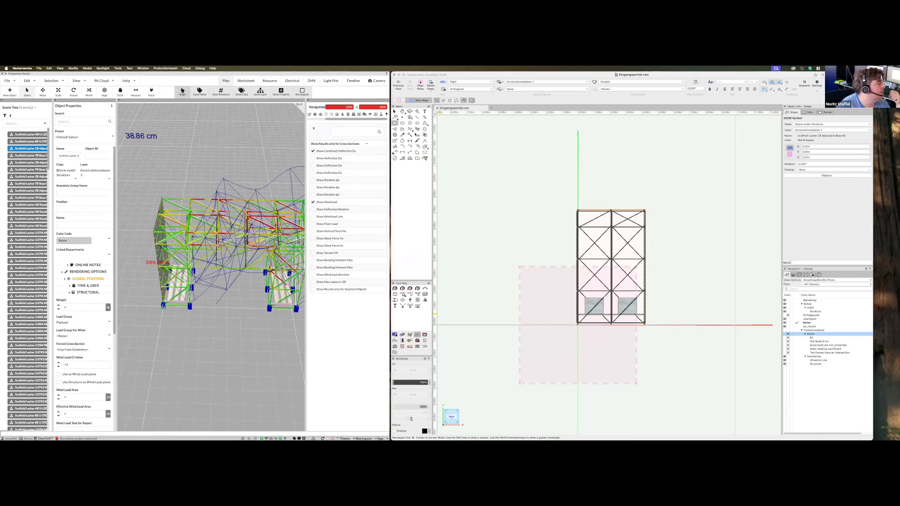
pyautogui.scroll(-2, 74, 211)
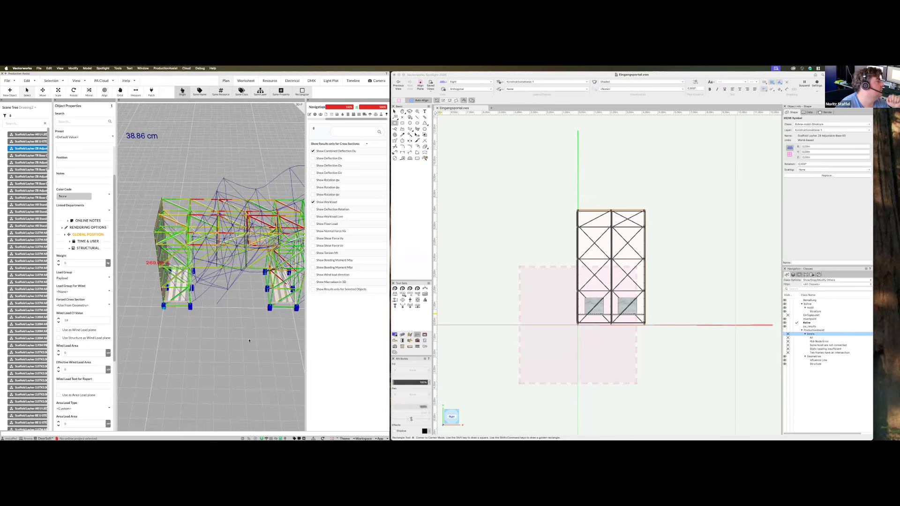
pyautogui.moveTo(198, 350); pyautogui.dragTo(193, 328, button='middle')
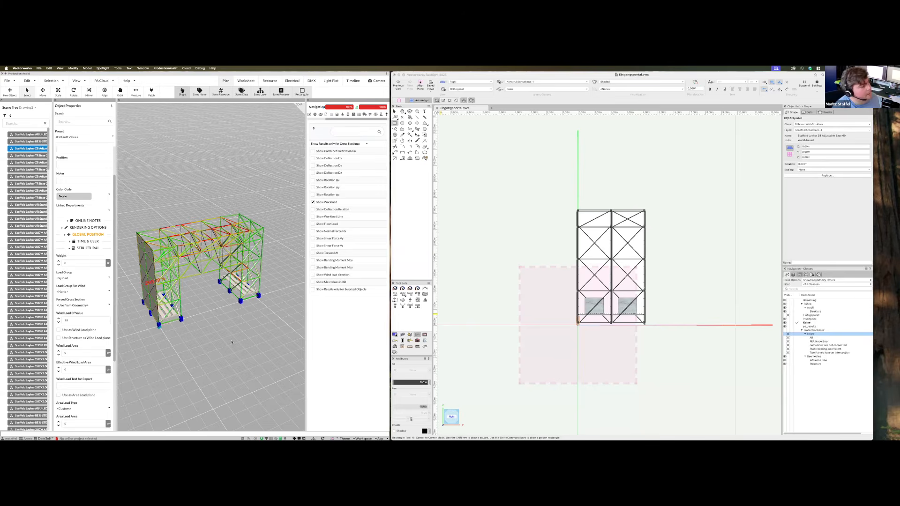
pyautogui.scroll(-3, 232, 342)
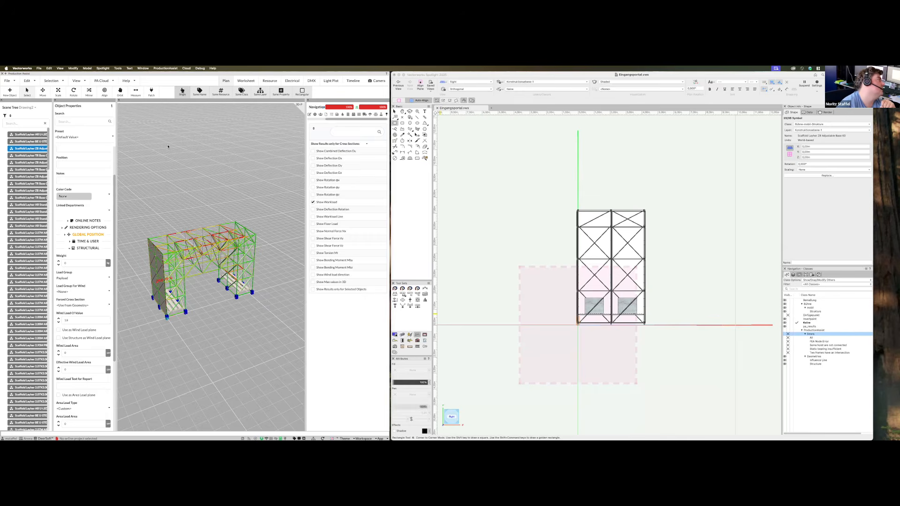
pyautogui.click(8, 81)
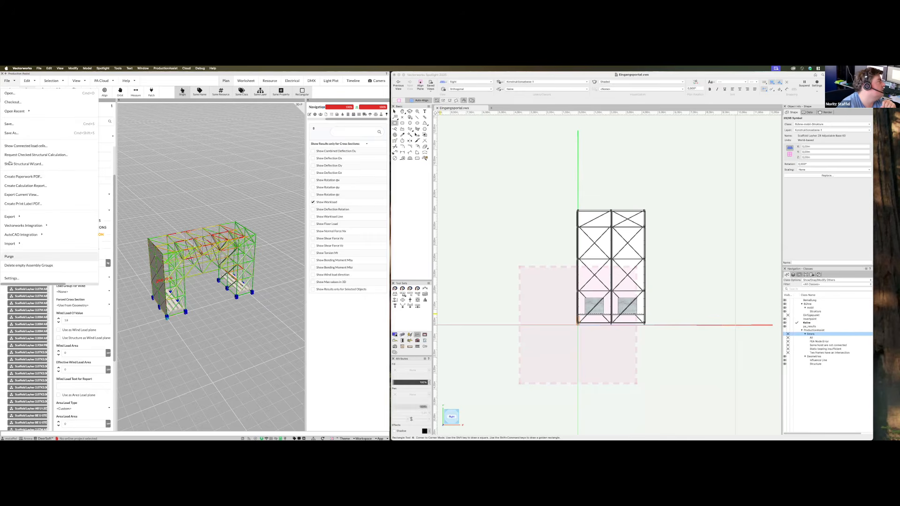
pyautogui.click(57, 154)
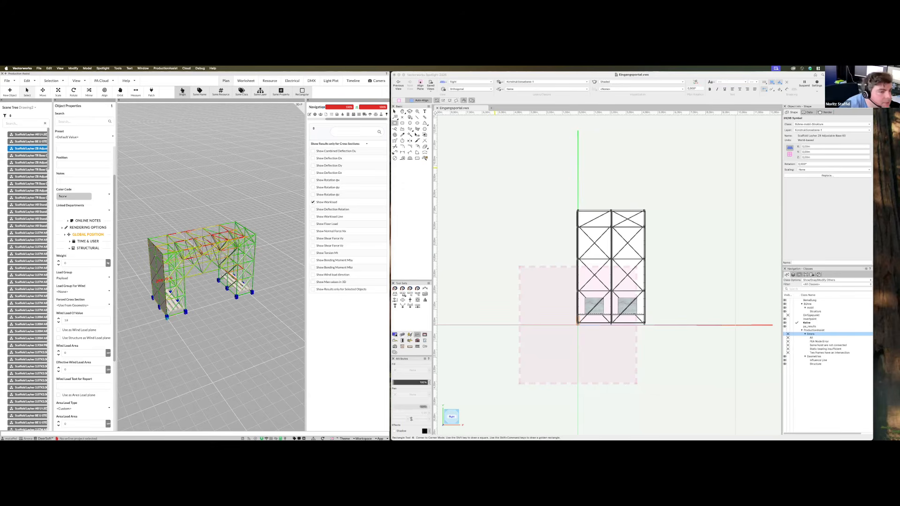
# Select the left-face Wind Load Cover in right isometric, pick its Wind Load Area unit, and face the blue panel
pyautogui.click(564, 343)
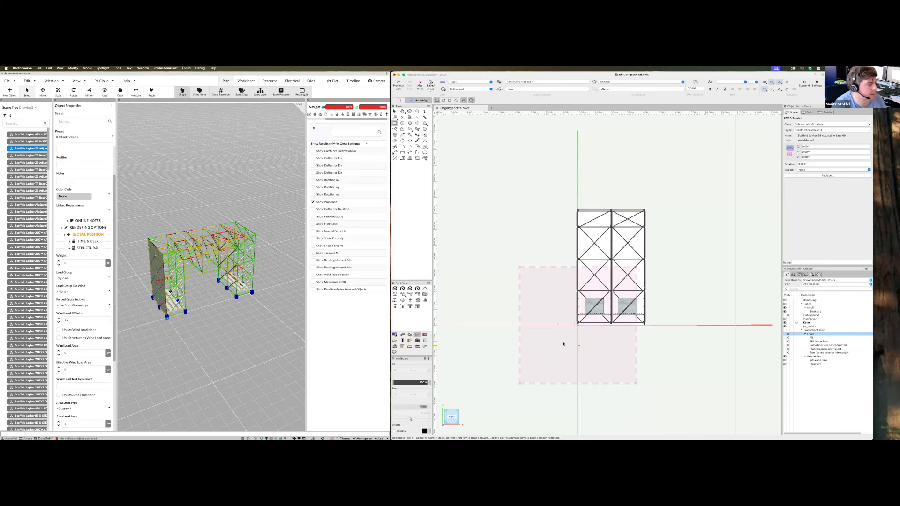
pyautogui.press('x')
pyautogui.press('3')
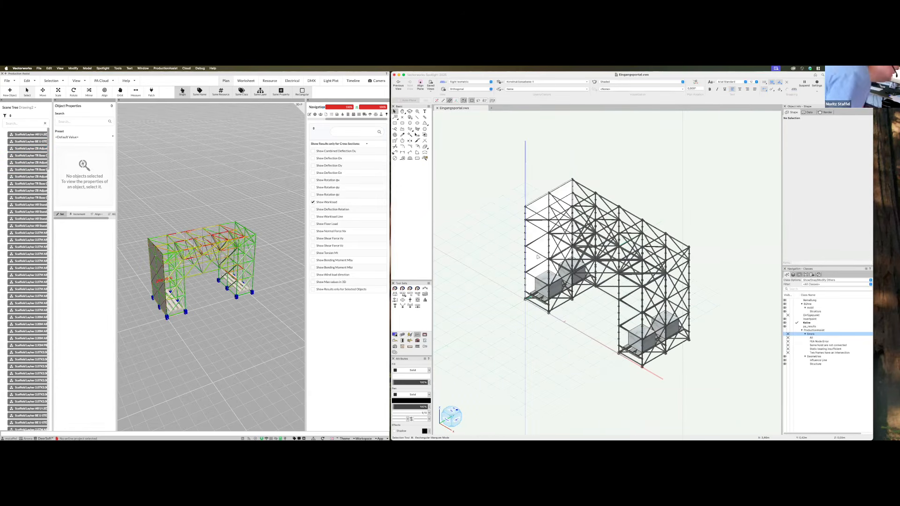
pyautogui.click(538, 257)
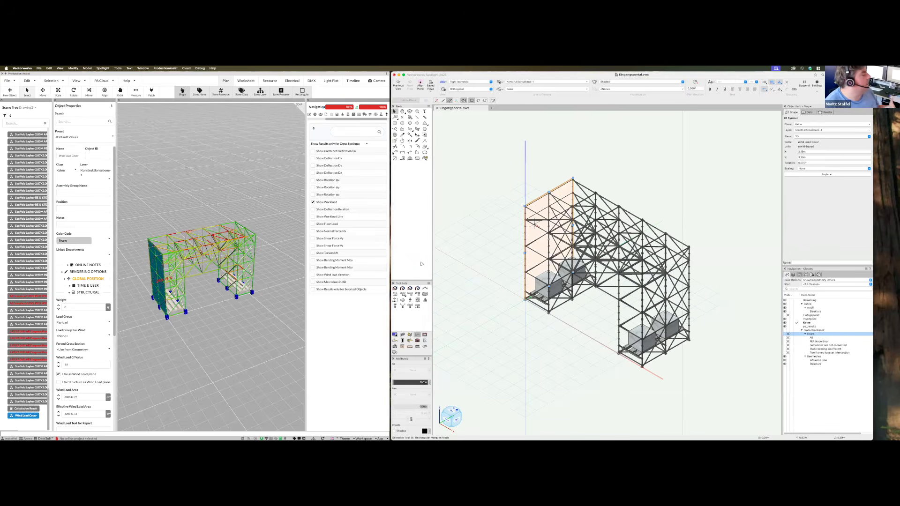
pyautogui.click(110, 396)
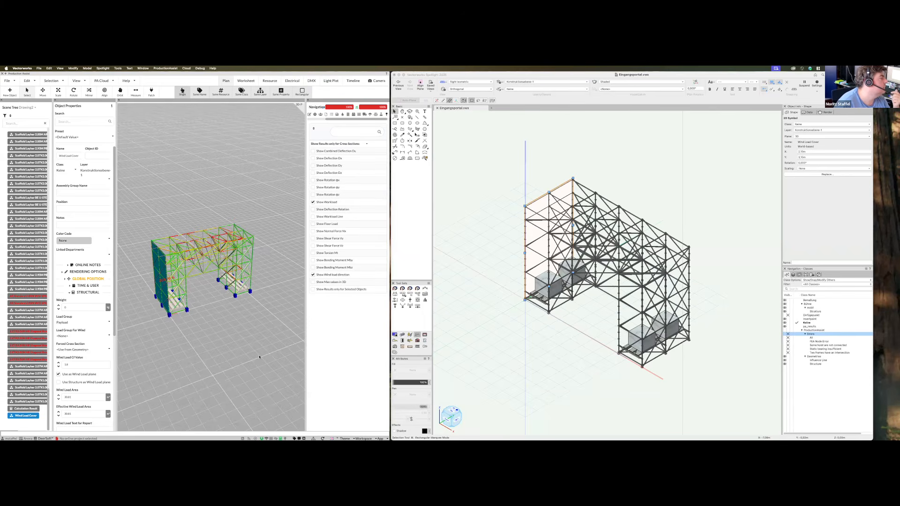
pyautogui.moveTo(231, 347); pyautogui.dragTo(231, 289)
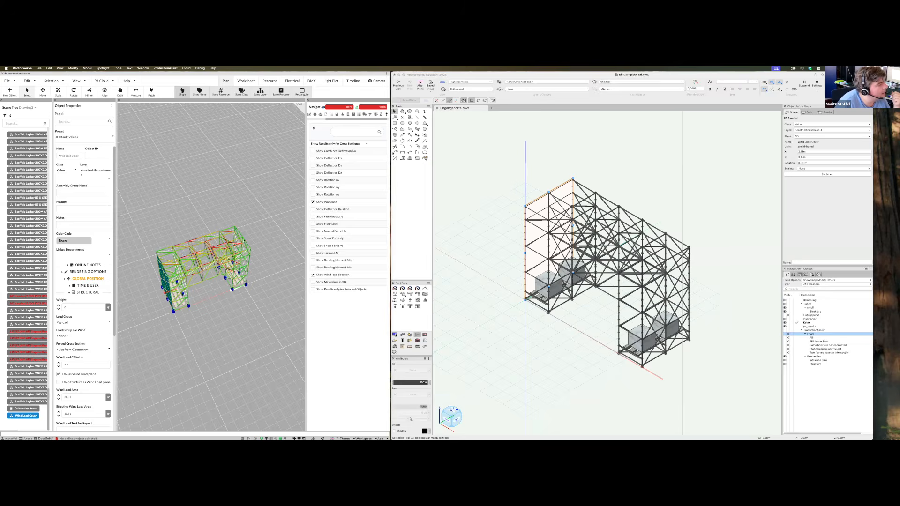
pyautogui.moveTo(244, 240); pyautogui.dragTo(214, 241)
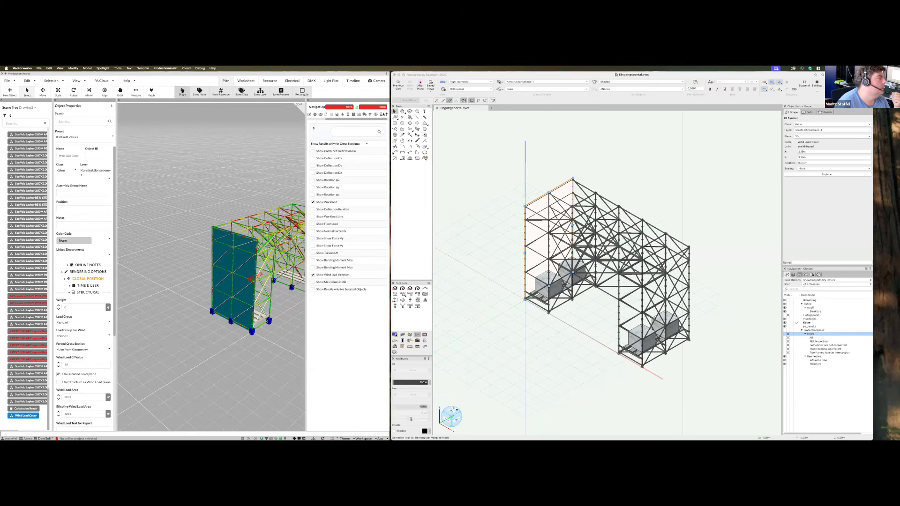
# Show Load Combination Settings with wind angle, speed and pressure, and orbit along the bridge span
pyautogui.click(382, 115)
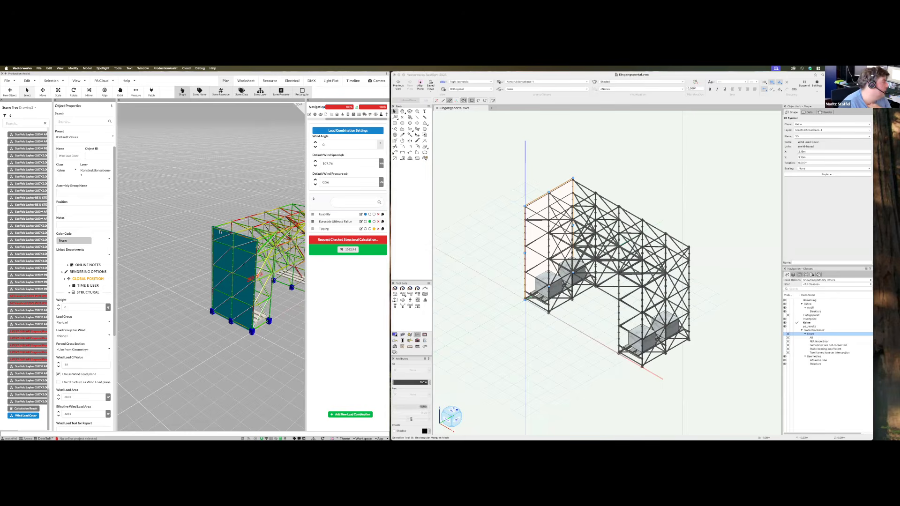
pyautogui.moveTo(269, 215); pyautogui.dragTo(346, 186)
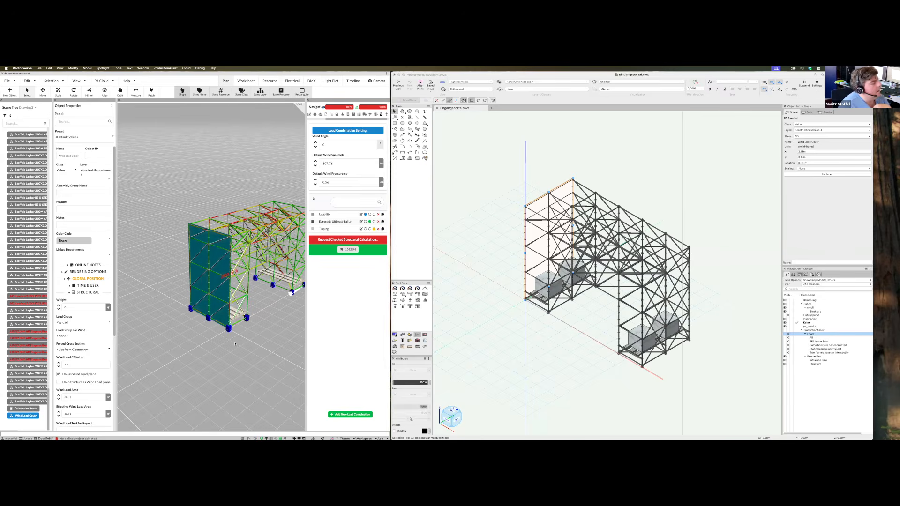
pyautogui.moveTo(237, 342); pyautogui.dragTo(238, 343, button='middle')
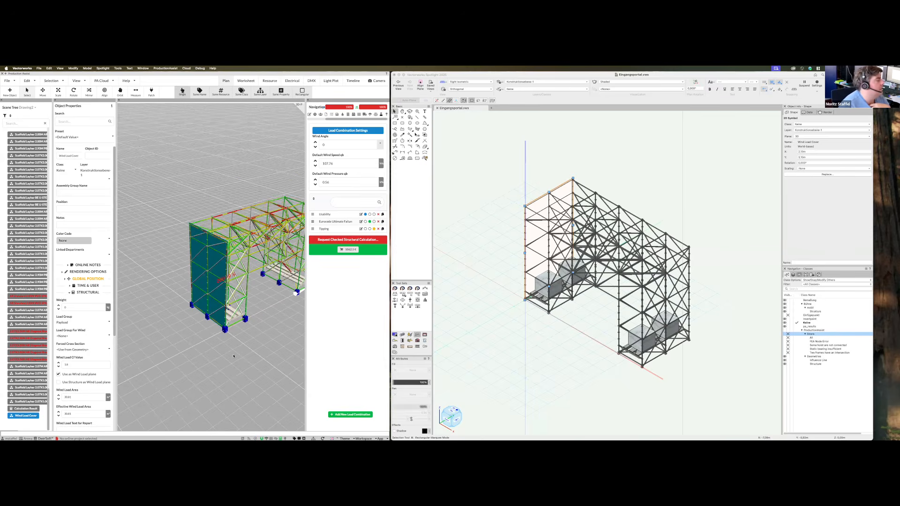
pyautogui.moveTo(219, 366); pyautogui.dragTo(251, 385, button='middle')
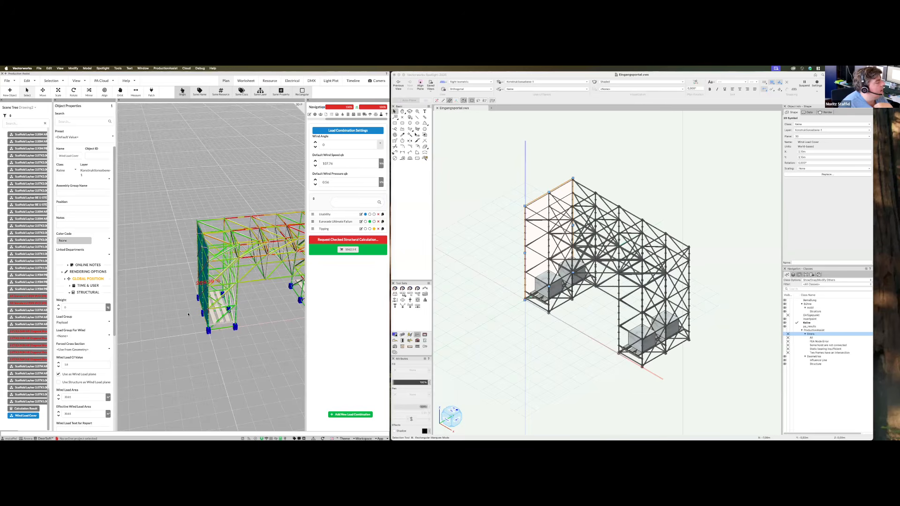
# Orbit top-down onto the base deck and around to the teal wind-load face from behind
pyautogui.moveTo(223, 293); pyautogui.dragTo(269, 313, button='middle')
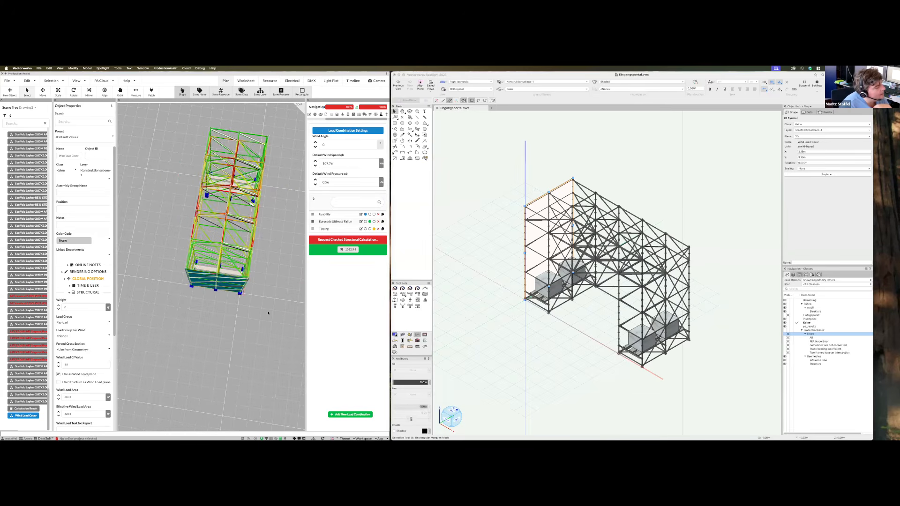
pyautogui.moveTo(238, 282); pyautogui.dragTo(221, 282, button='middle')
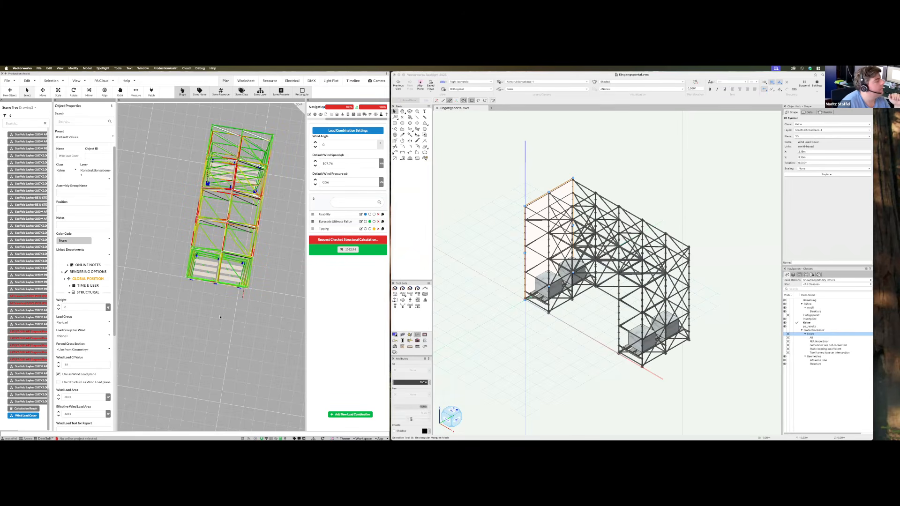
pyautogui.moveTo(247, 316); pyautogui.dragTo(184, 293, button='middle')
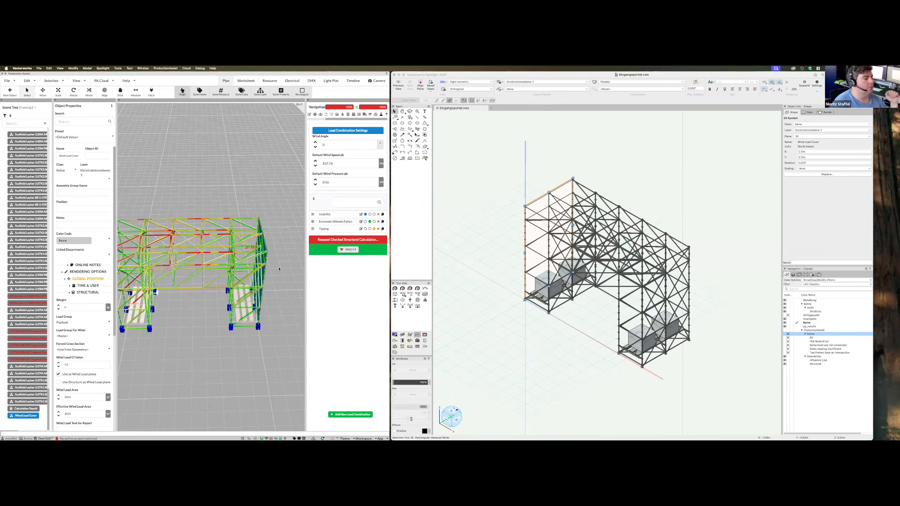
pyautogui.moveTo(267, 334); pyautogui.dragTo(257, 294)
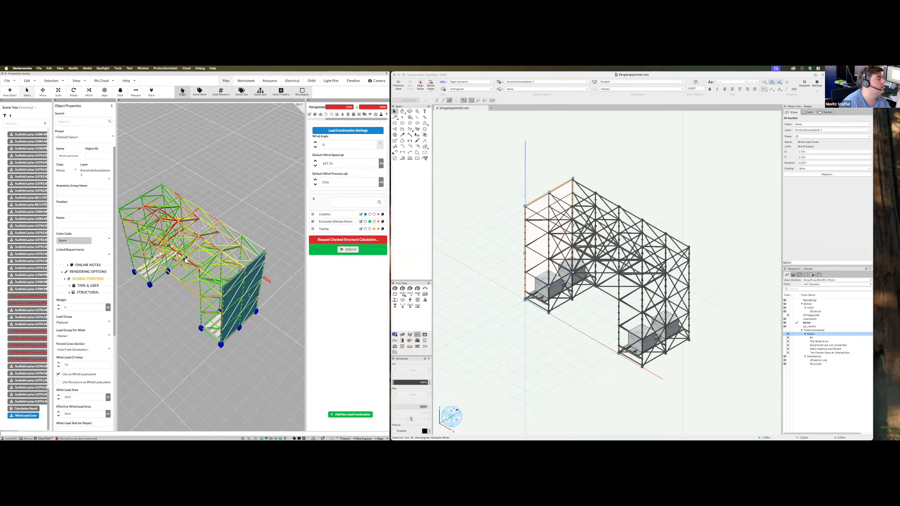
pyautogui.moveTo(229, 383); pyautogui.dragTo(230, 249)
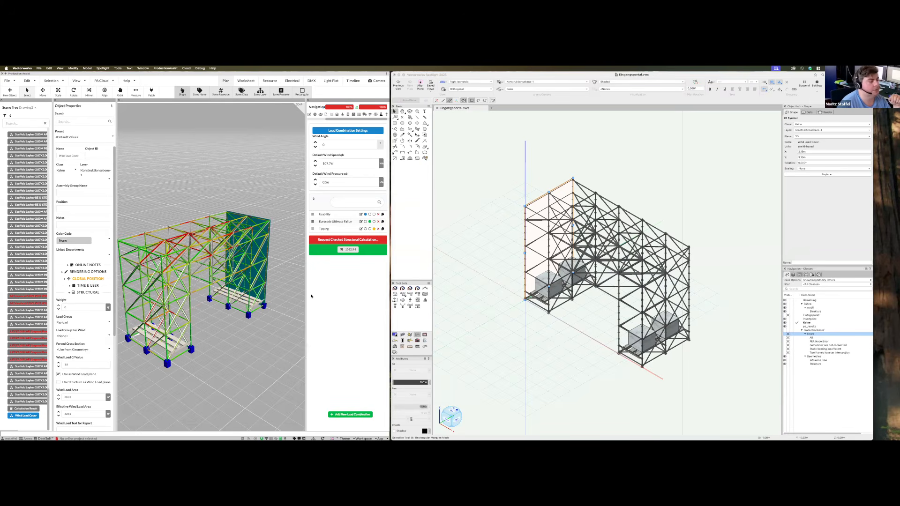
pyautogui.moveTo(314, 437)
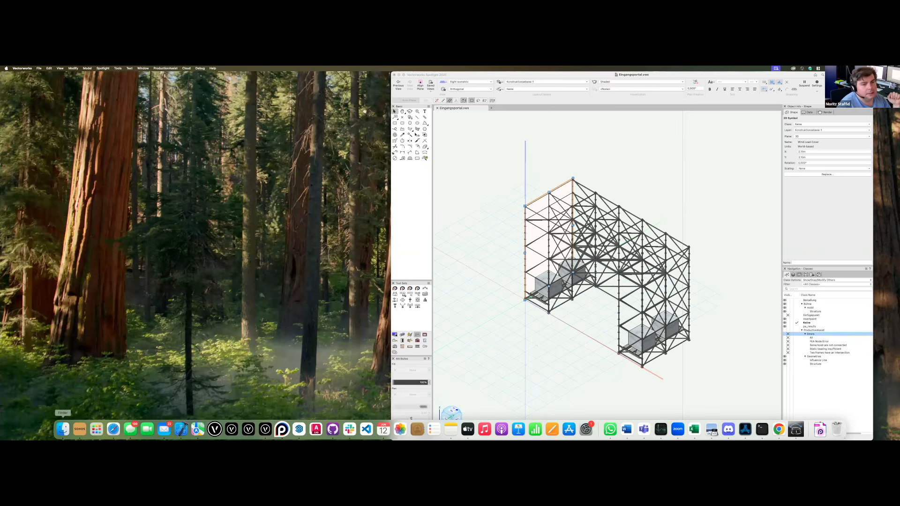
# Open the Eurocode wind-action PDF in Preview and scroll to Tabelle 7.7 on page 60
pyautogui.click(62, 429)
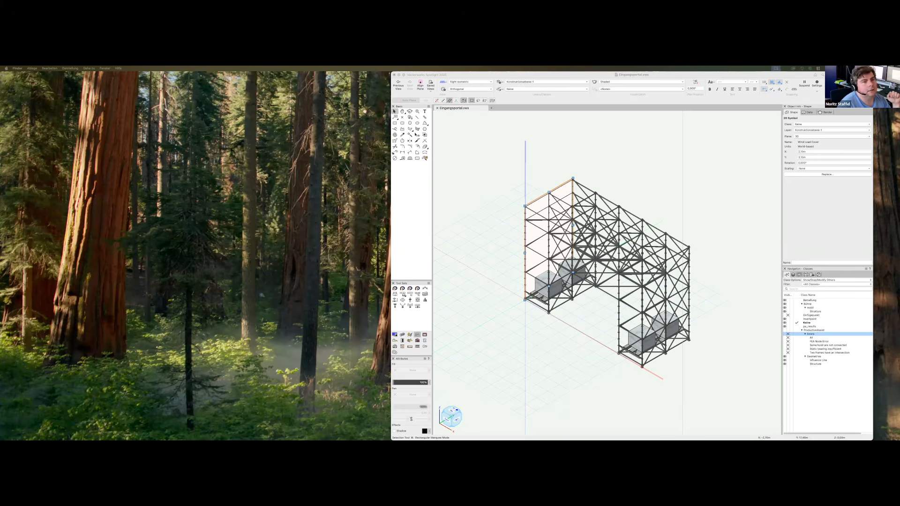
pyautogui.scroll(-10, 428, 343)
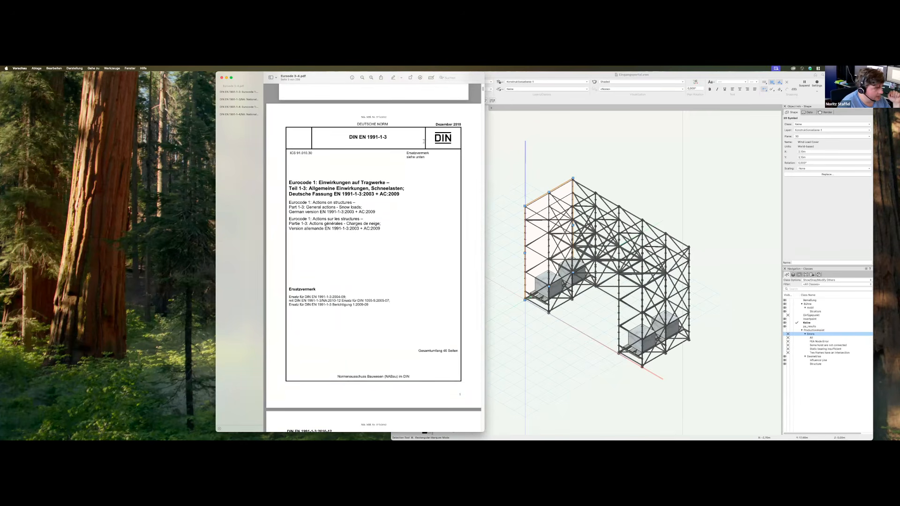
pyautogui.moveTo(483, 90); pyautogui.dragTo(478, 241)
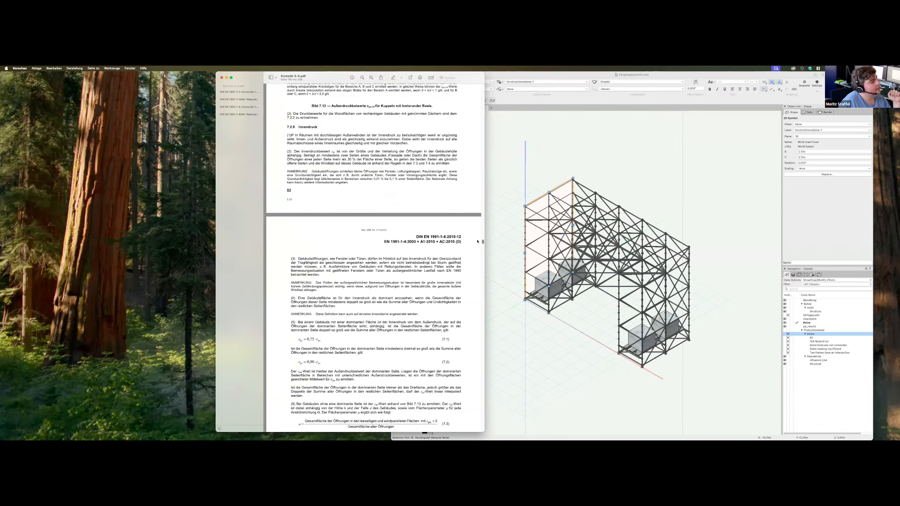
pyautogui.scroll(10, 434, 212)
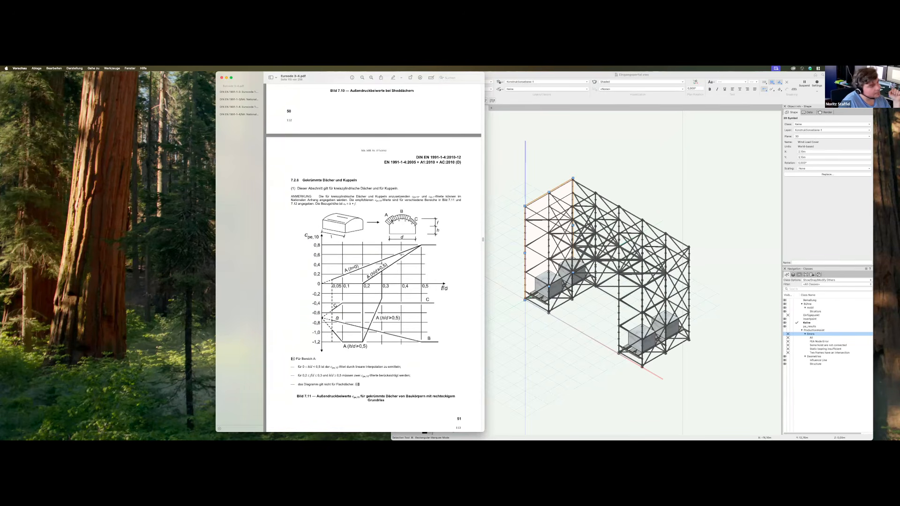
pyautogui.scroll(-10, 381, 324)
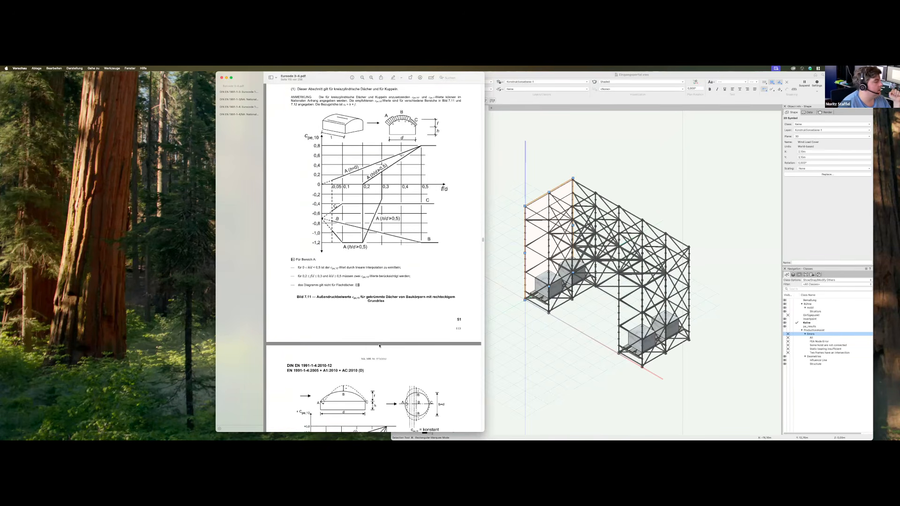
pyautogui.scroll(-15, 380, 346)
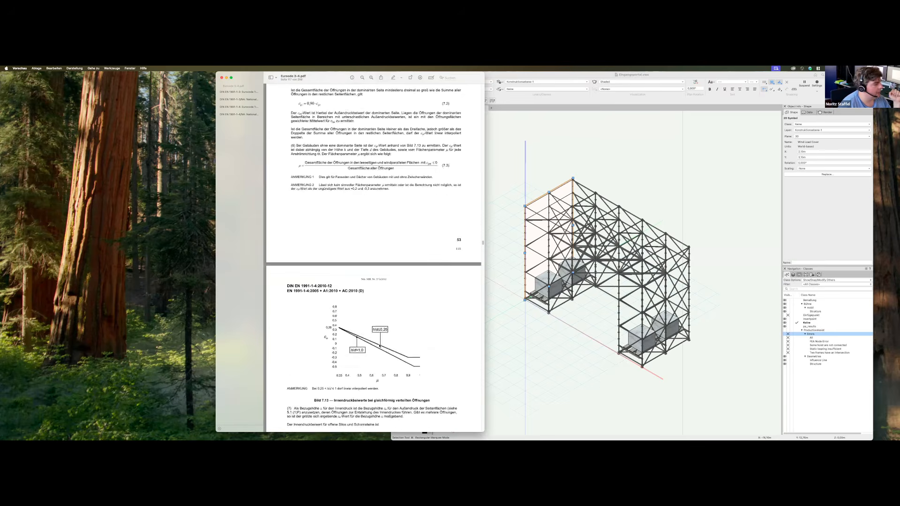
pyautogui.scroll(-15, 380, 346)
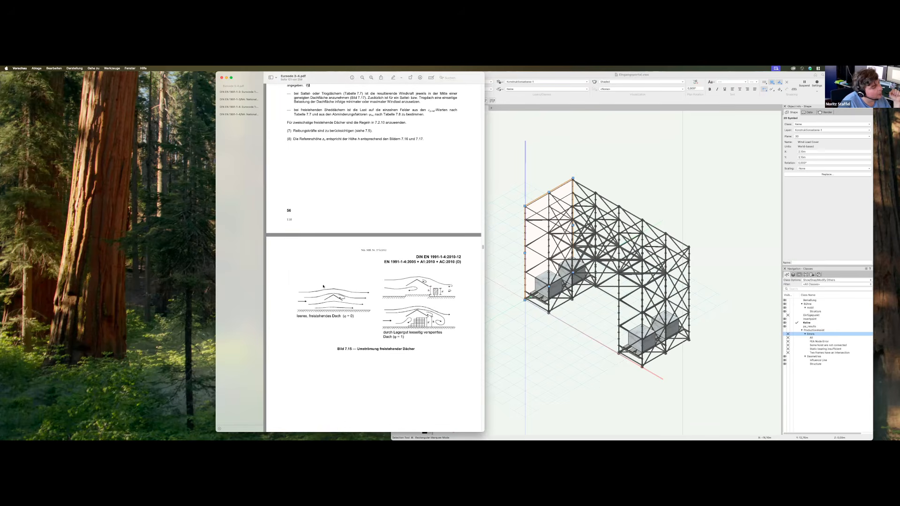
pyautogui.scroll(-10, 350, 308)
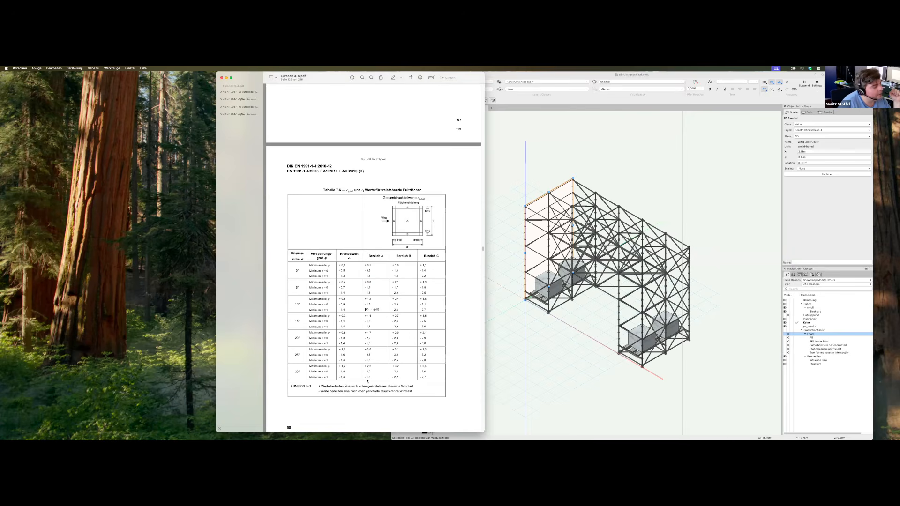
pyautogui.scroll(-8, 399, 356)
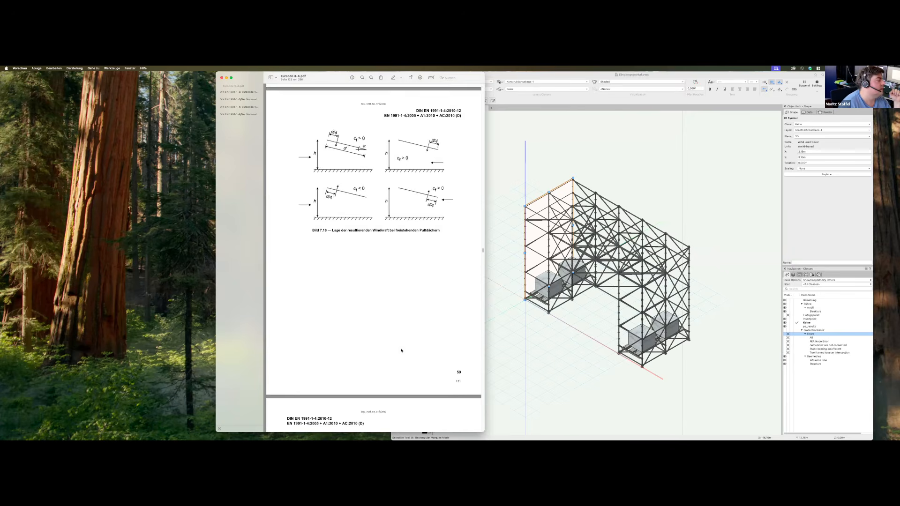
pyautogui.scroll(-5, 401, 349)
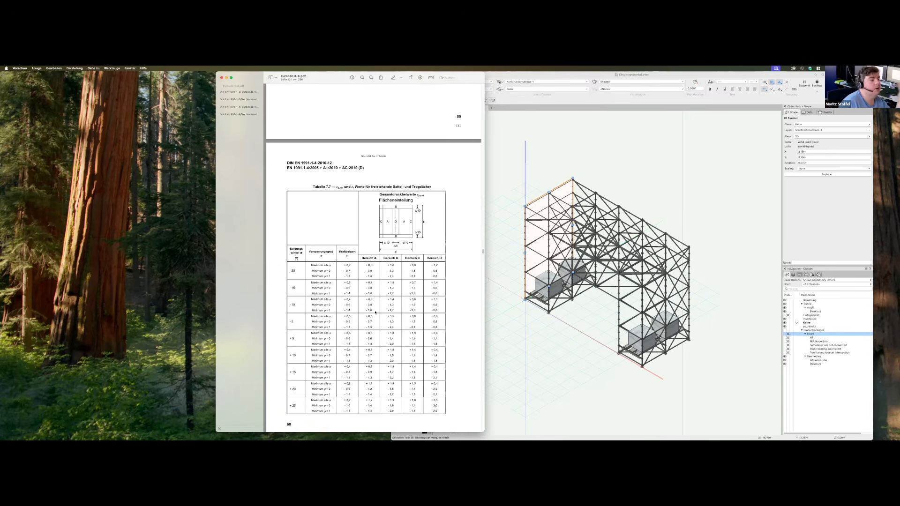
pyautogui.scroll(-1, 671, 426)
pyautogui.click(667, 425)
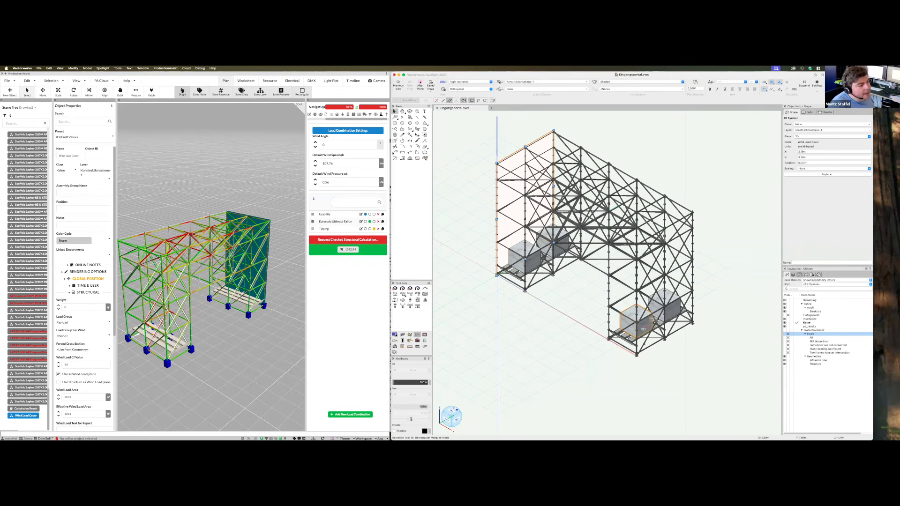
pyautogui.click(644, 329)
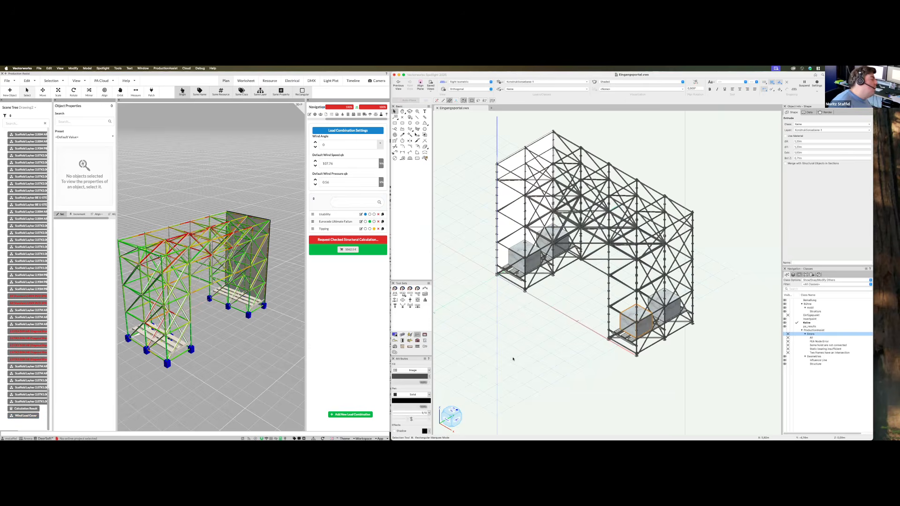
pyautogui.scroll(-1, 513, 359)
pyautogui.scroll(-2, 523, 365)
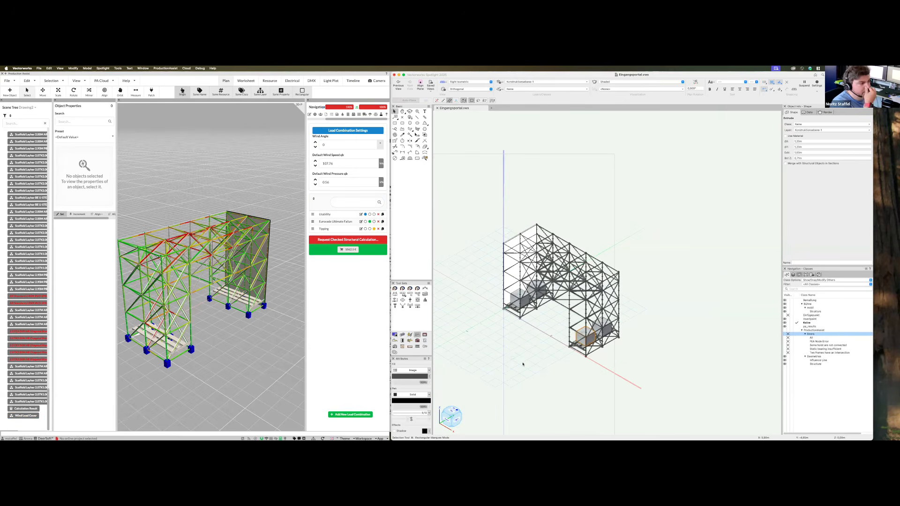
pyautogui.scroll(3, 523, 365)
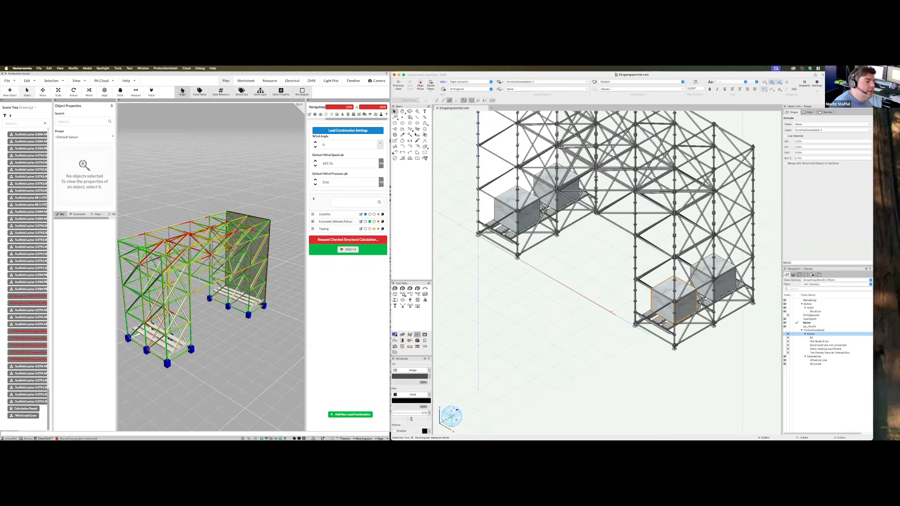
pyautogui.click(658, 324)
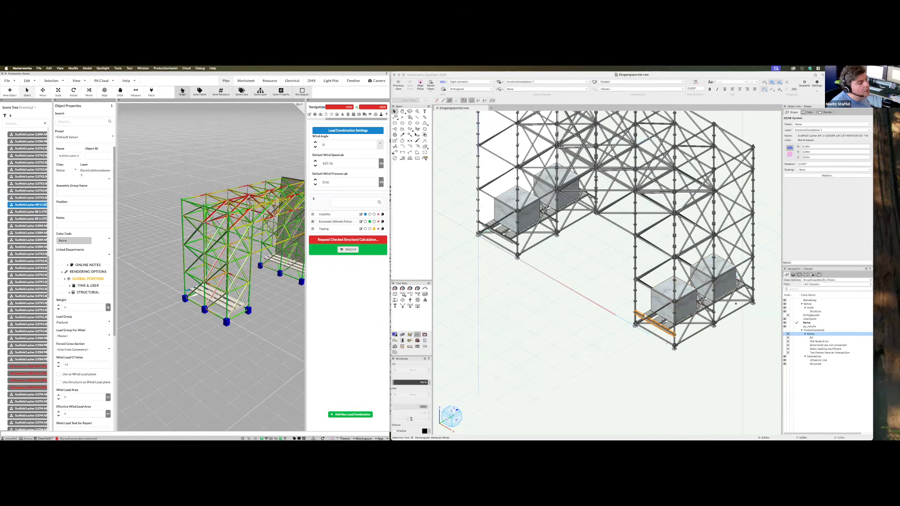
pyautogui.scroll(8, 234, 300)
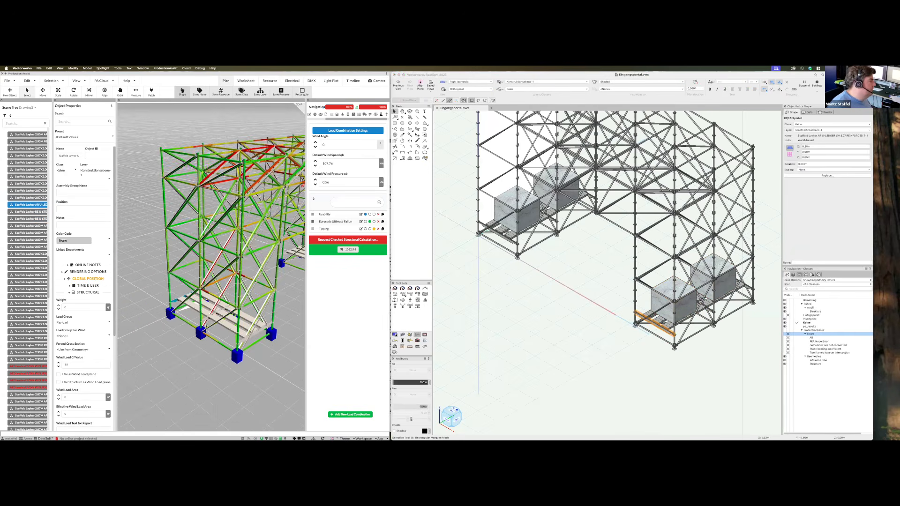
pyautogui.scroll(-4, 253, 356)
pyautogui.click(246, 347)
pyautogui.moveTo(246, 347); pyautogui.dragTo(266, 395, button='middle')
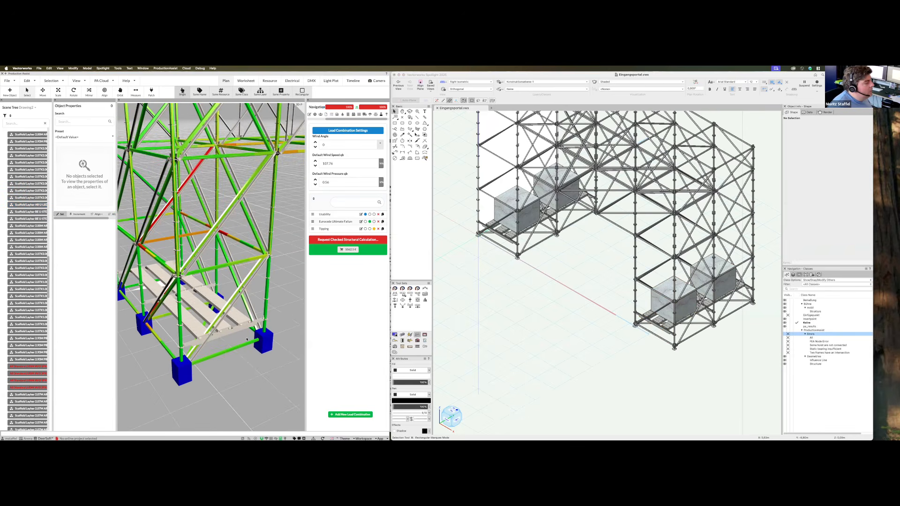
pyautogui.rightClick(674, 360)
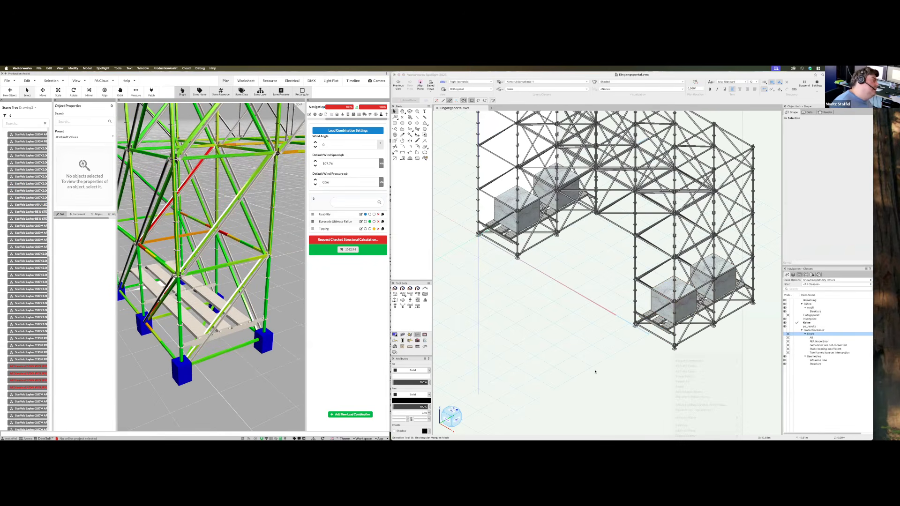
pyautogui.click(178, 369)
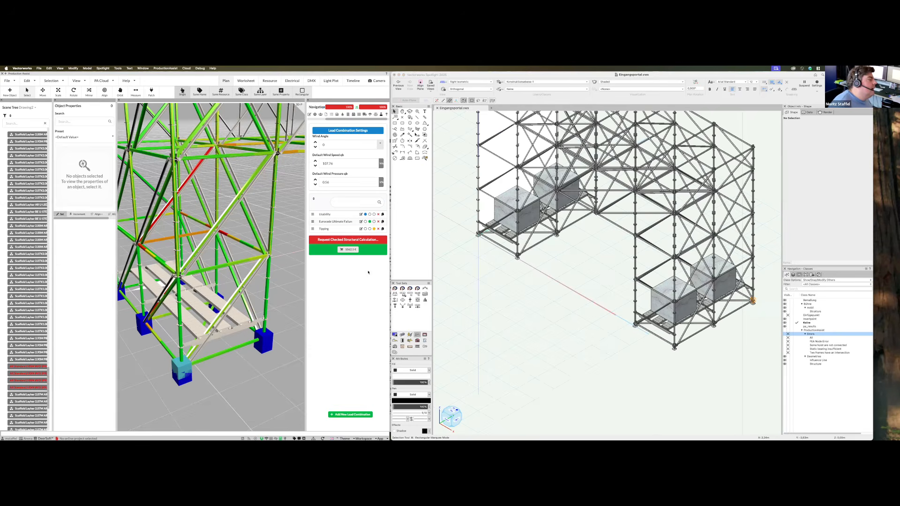
pyautogui.scroll(-10, 79, 369)
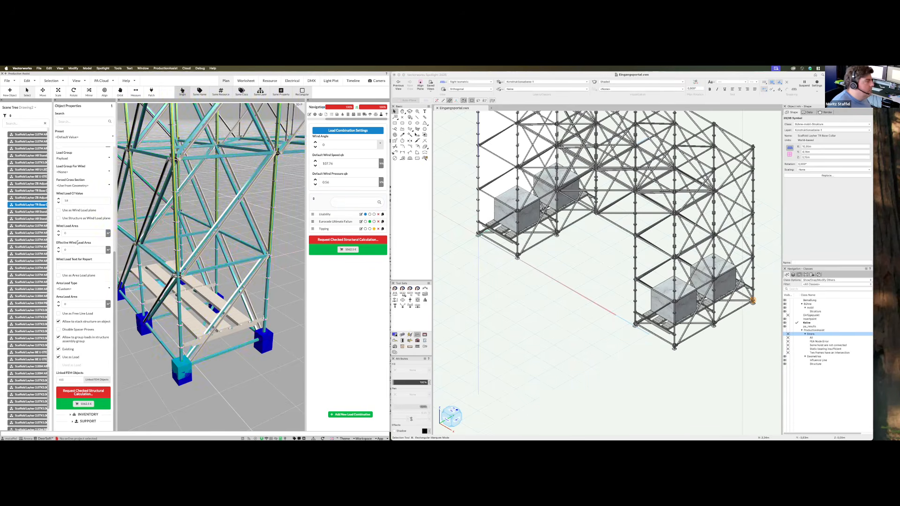
pyautogui.scroll(3, 111, 227)
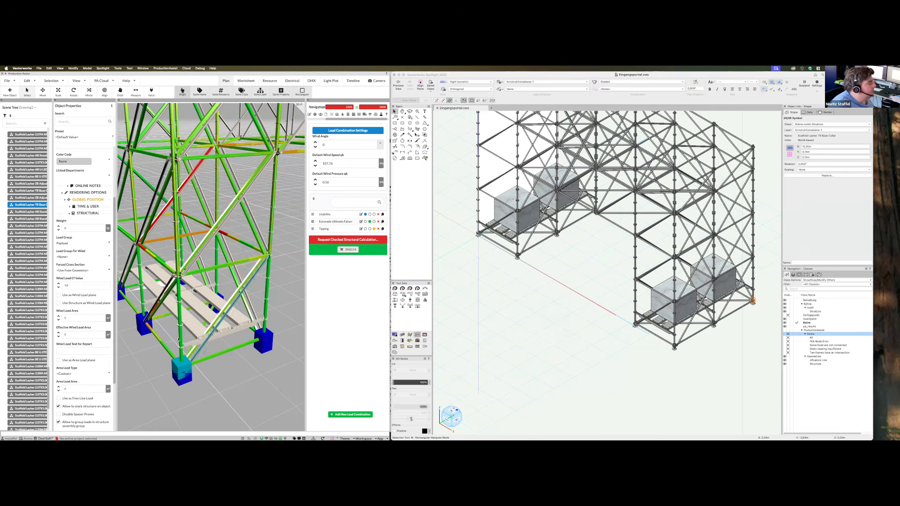
pyautogui.moveTo(162, 330); pyautogui.dragTo(544, 263, button='middle')
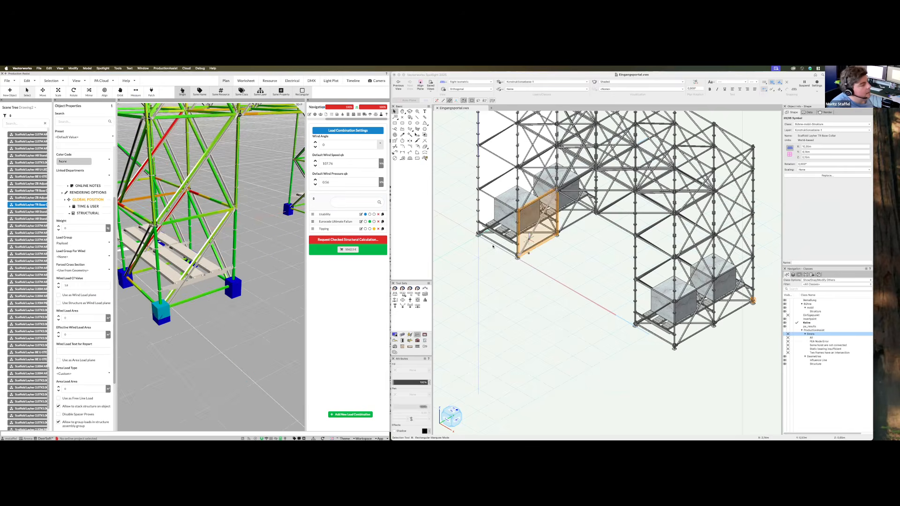
pyautogui.scroll(5, 493, 246)
pyautogui.click(506, 239)
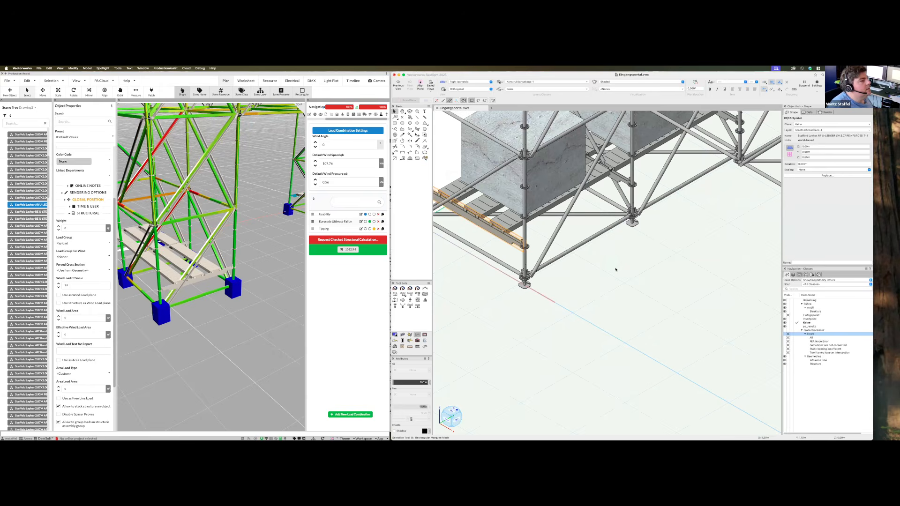
pyautogui.scroll(-1, 282, 291)
pyautogui.moveTo(207, 263); pyautogui.dragTo(438, 295, button='middle')
pyautogui.moveTo(231, 282); pyautogui.dragTo(220, 330, button='middle')
pyautogui.click(219, 330)
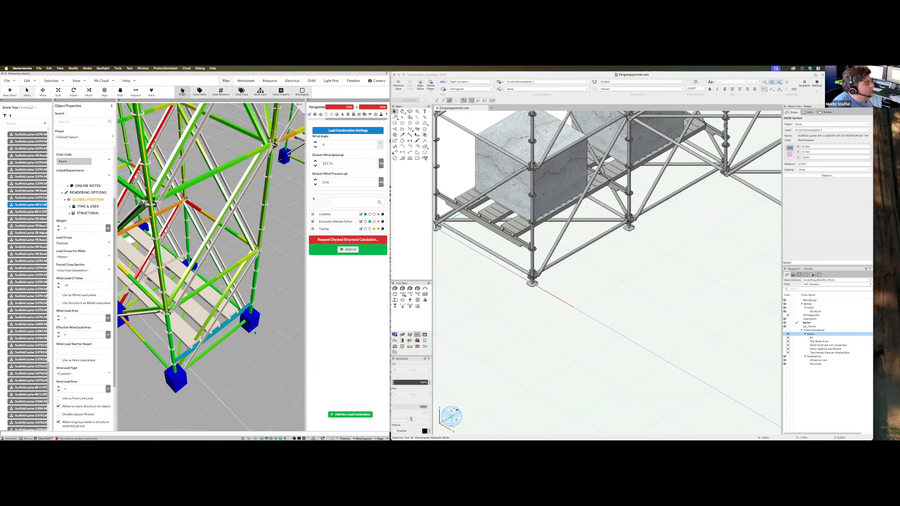
# Enable Show Structure under Renderer in File > Settings to render the blue supports
pyautogui.click(9, 81)
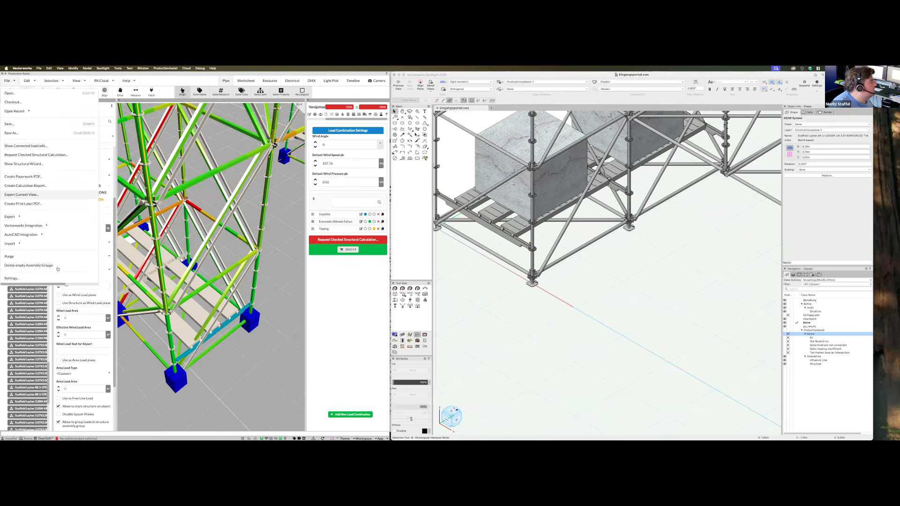
pyautogui.click(55, 279)
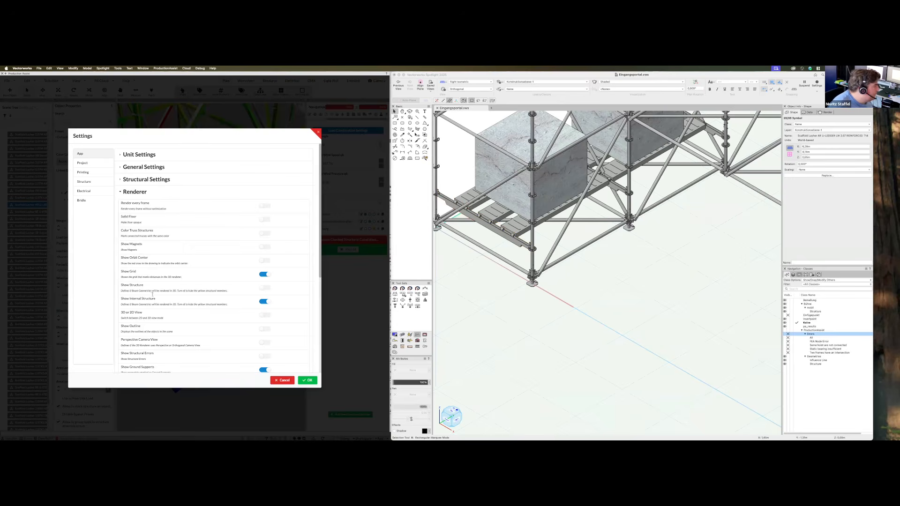
pyautogui.click(265, 287)
pyautogui.click(307, 381)
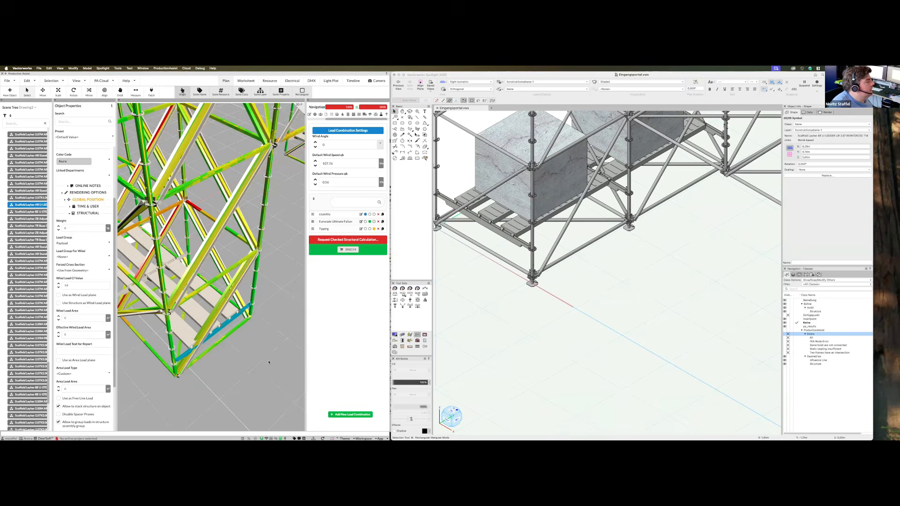
pyautogui.moveTo(255, 343); pyautogui.dragTo(260, 304, button='middle')
# Select the scaffold's front ledger and bring up the Edit menu
pyautogui.click(255, 318)
pyautogui.click(256, 298)
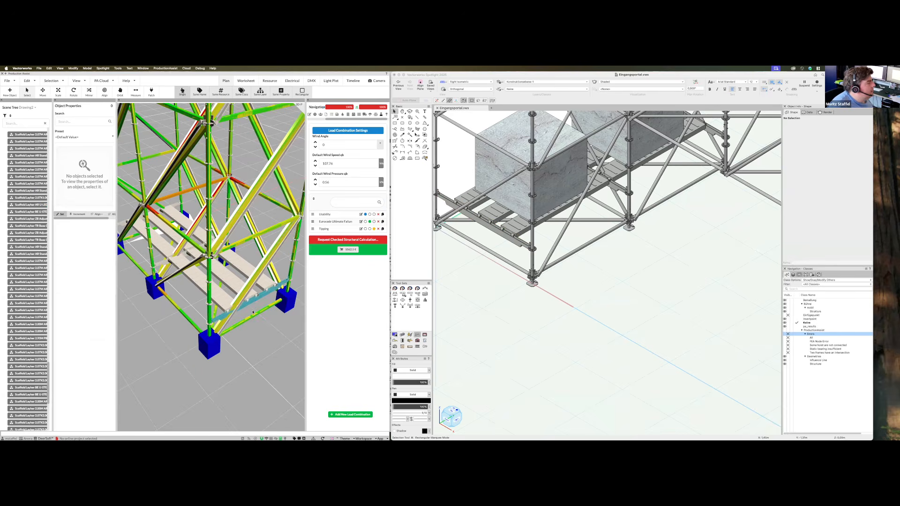
pyautogui.click(28, 82)
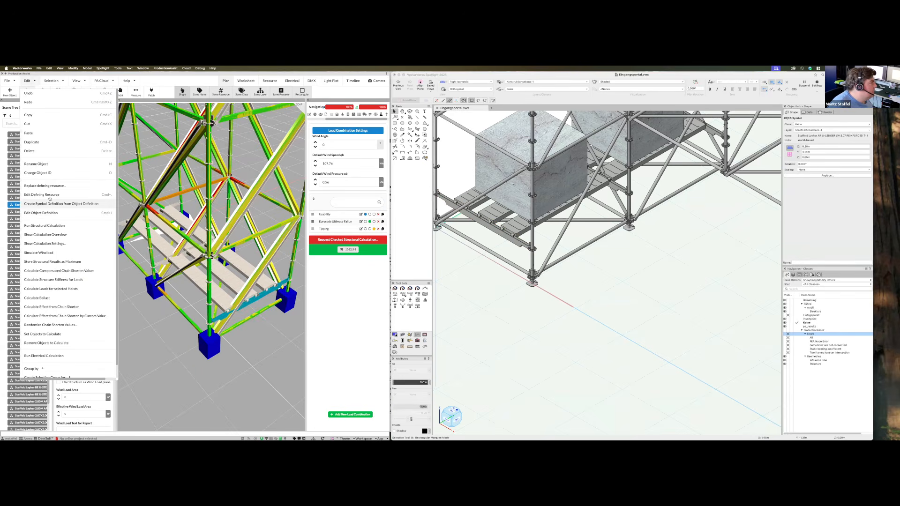
# Open the ledger's symbol definition and set its Structure Start X position to 0
pyautogui.click(47, 195)
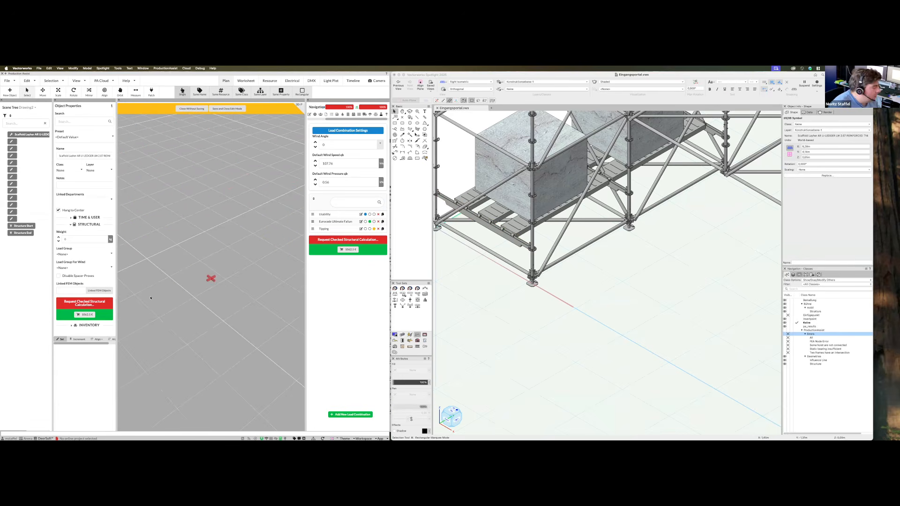
pyautogui.click(22, 226)
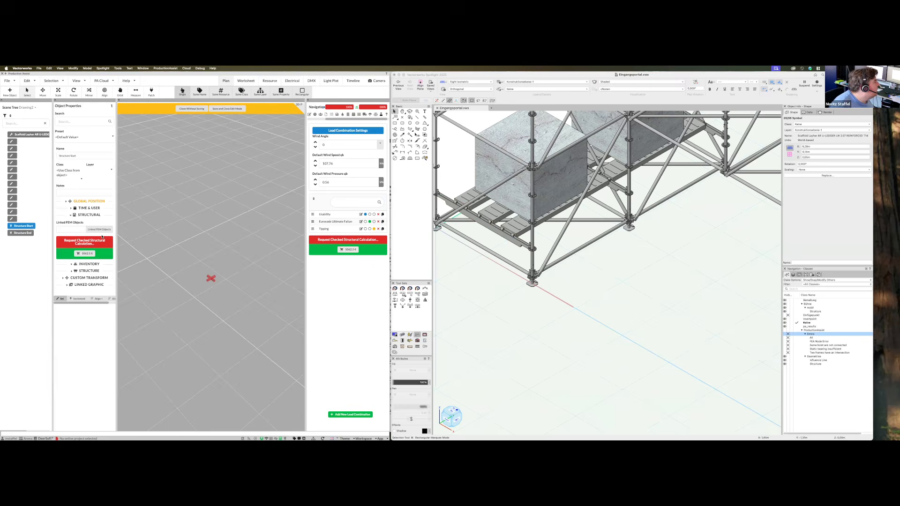
pyautogui.click(89, 201)
pyautogui.click(21, 233)
pyautogui.click(82, 226)
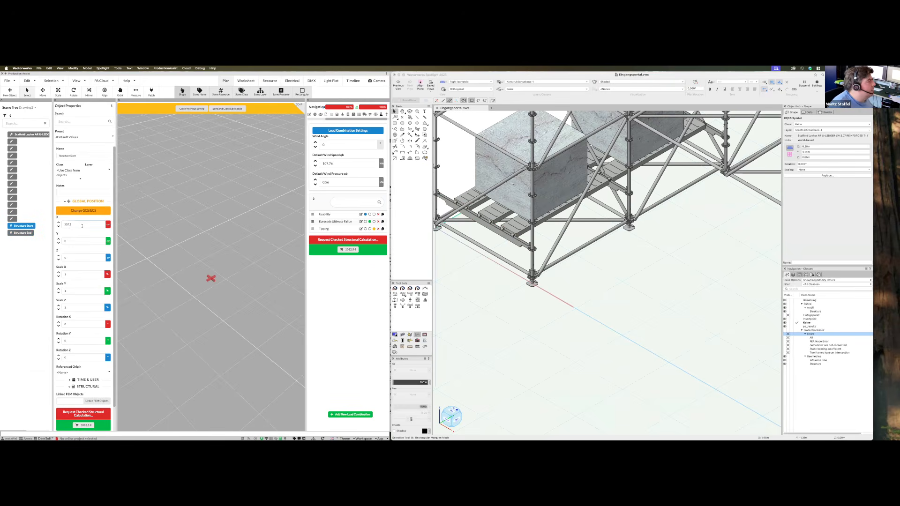
pyautogui.write('0')
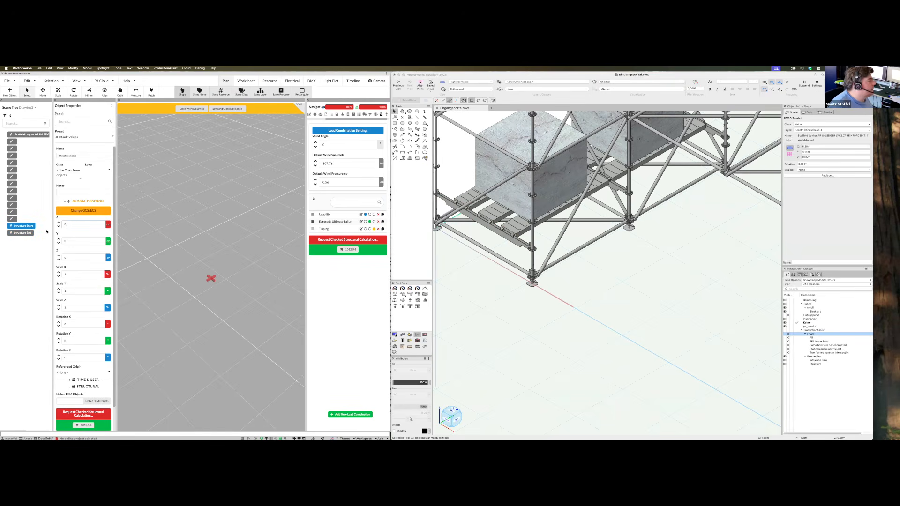
# Set the Truss Cross Section to Layher - Layher - U Riegel K2000+ and save the definition
pyautogui.scroll(-2, 90, 374)
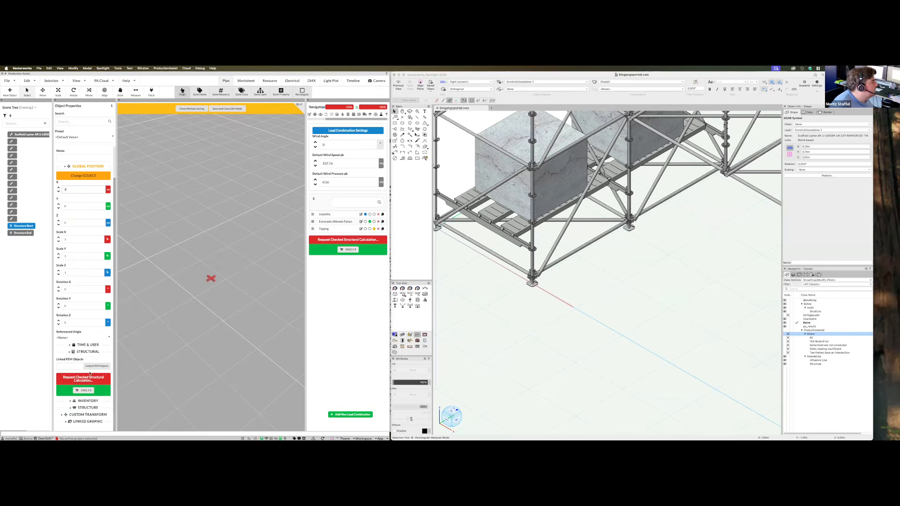
pyautogui.click(88, 407)
pyautogui.scroll(-6, 92, 338)
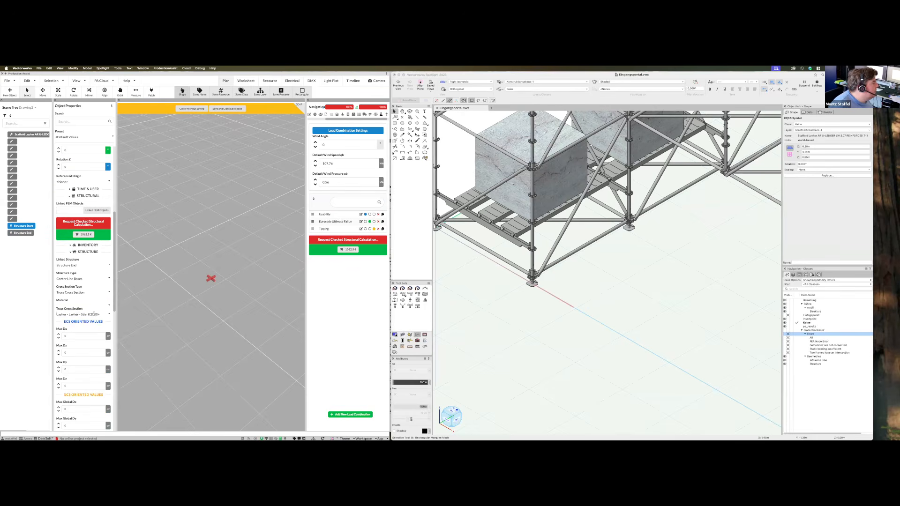
pyautogui.click(93, 314)
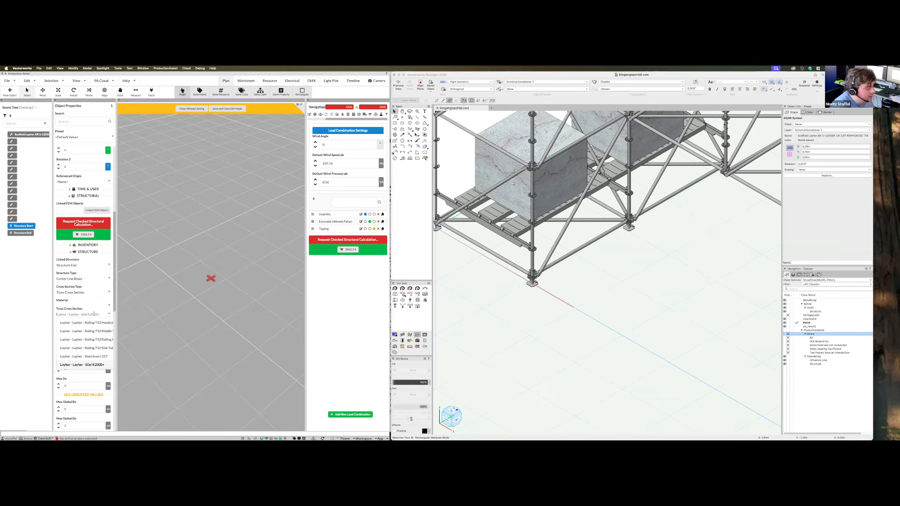
pyautogui.write('U')
pyautogui.scroll(-5, 101, 343)
pyautogui.press('BackSpace')
pyautogui.write('Lay')
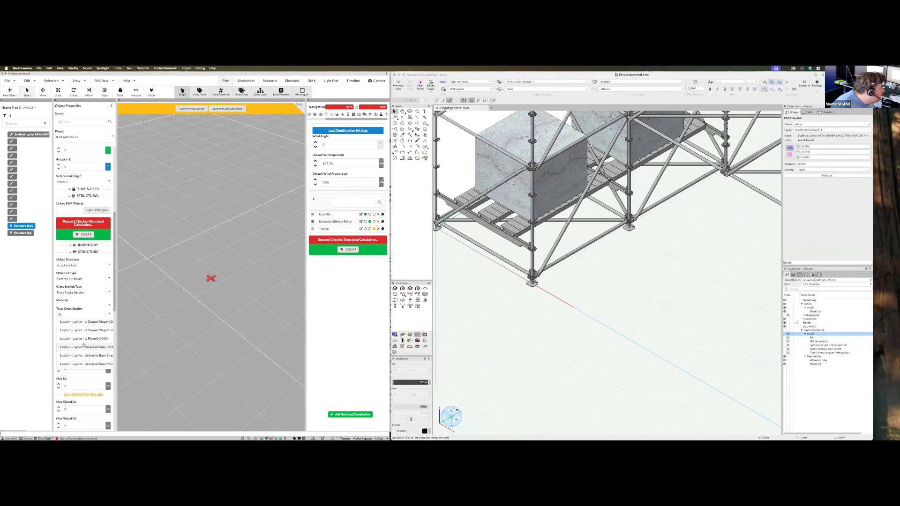
pyautogui.click(85, 339)
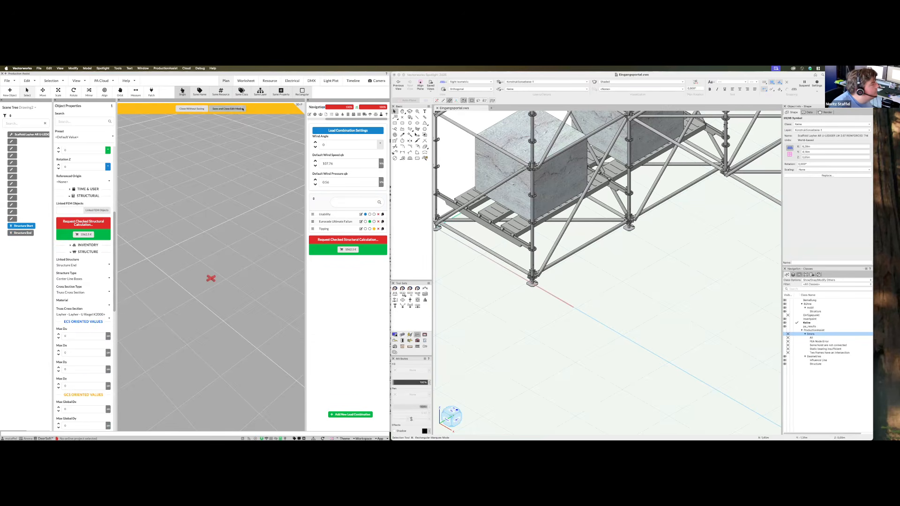
pyautogui.click(227, 109)
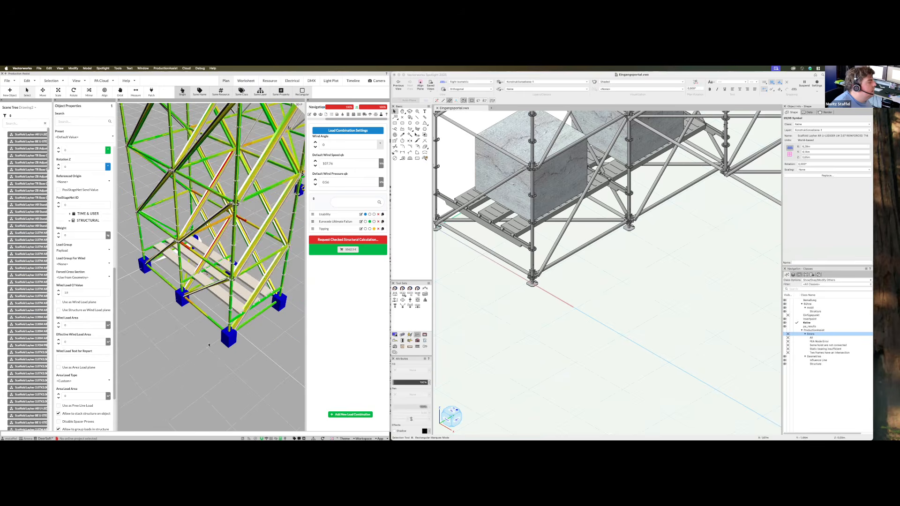
# Orbit the scaffold to check the updated teal and yellow member colours
pyautogui.moveTo(210, 334); pyautogui.dragTo(241, 337, button='middle')
pyautogui.moveTo(233, 256); pyautogui.dragTo(263, 281, button='middle')
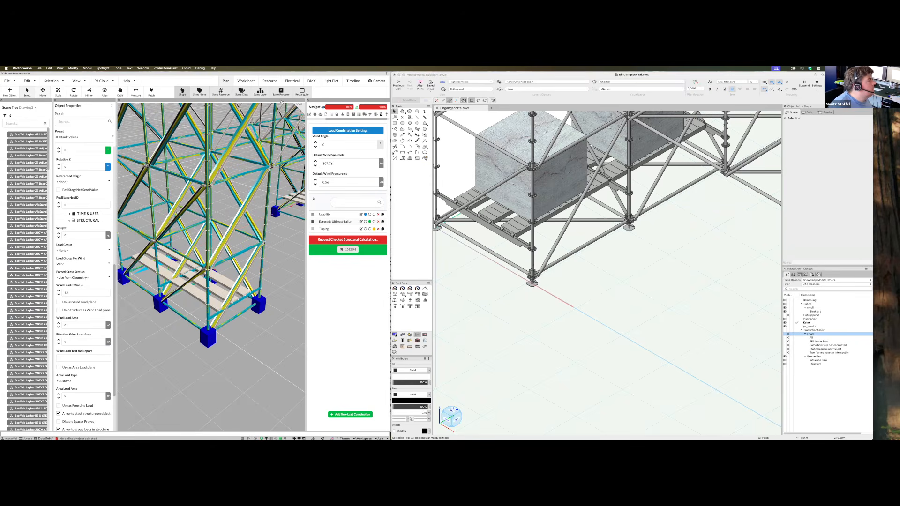
pyautogui.click(511, 325)
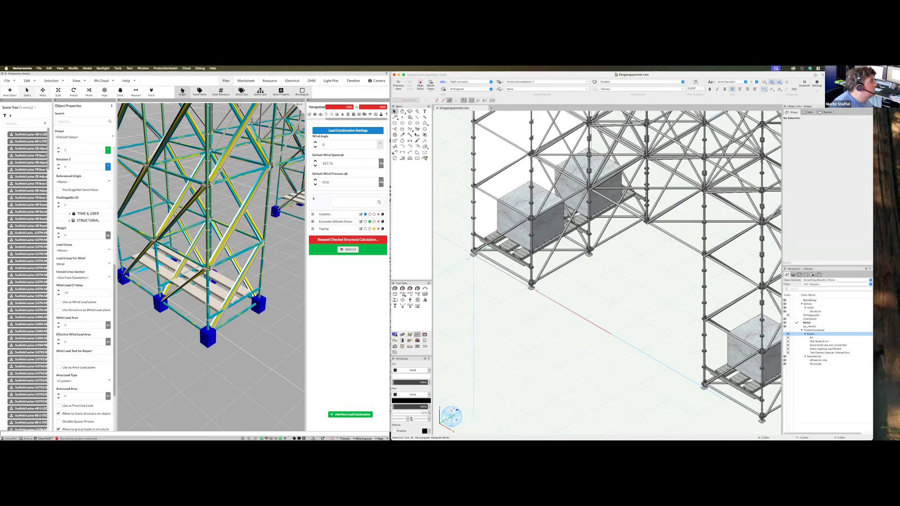
# Select the concrete ballast blocks on the decks and delete them
pyautogui.scroll(-4, 535, 262)
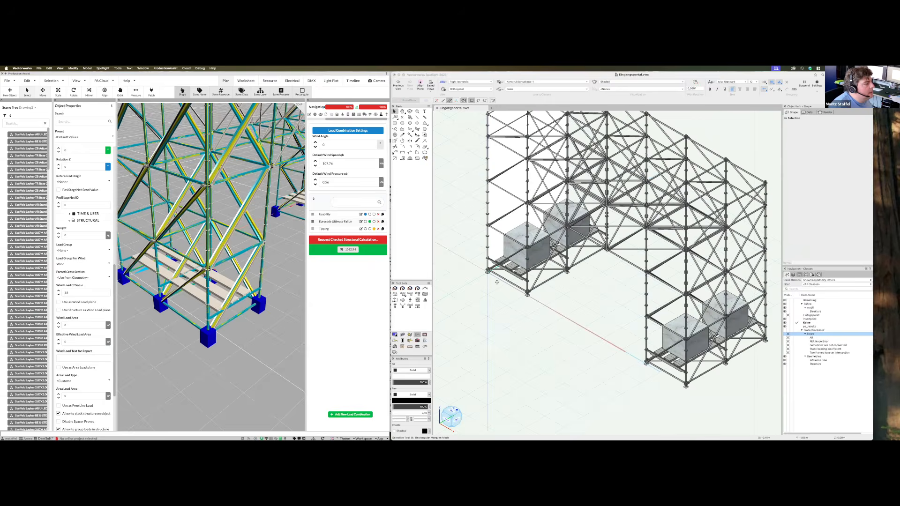
pyautogui.scroll(5, 498, 280)
pyautogui.click(498, 280)
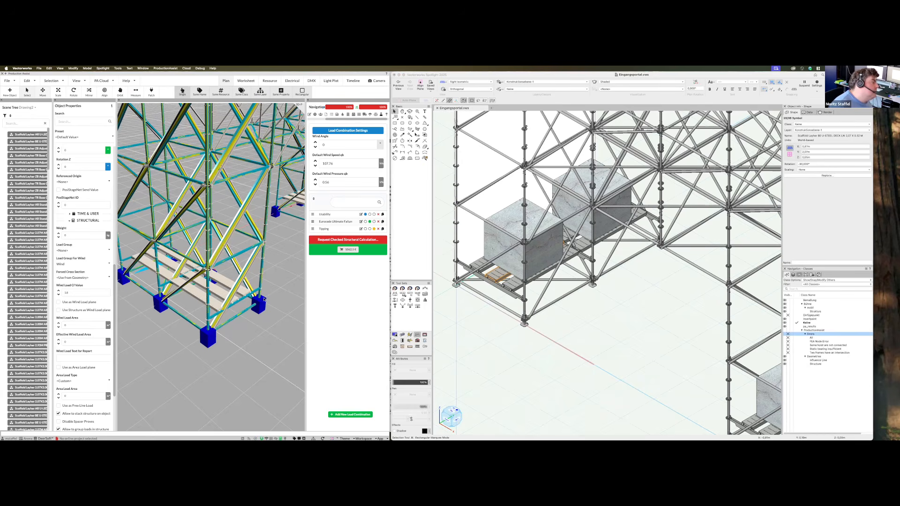
pyautogui.click(526, 251)
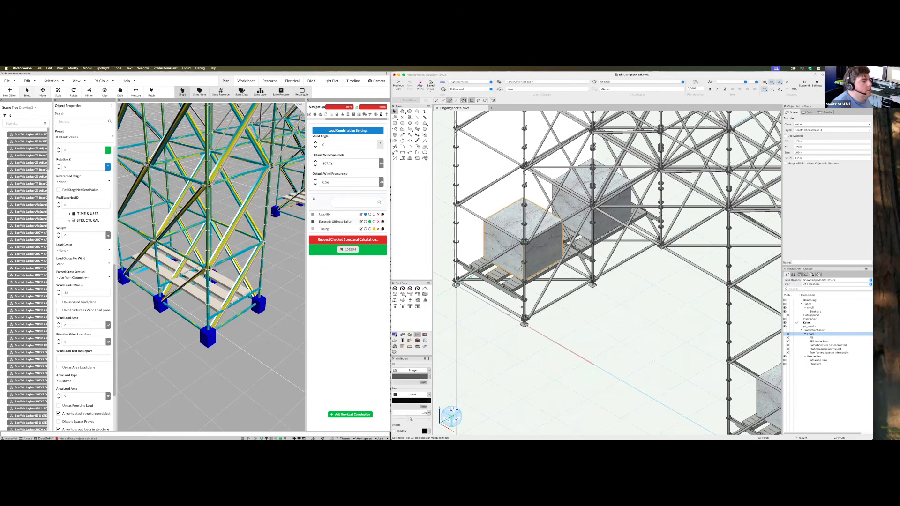
pyautogui.moveTo(537, 254); pyautogui.dragTo(616, 201)
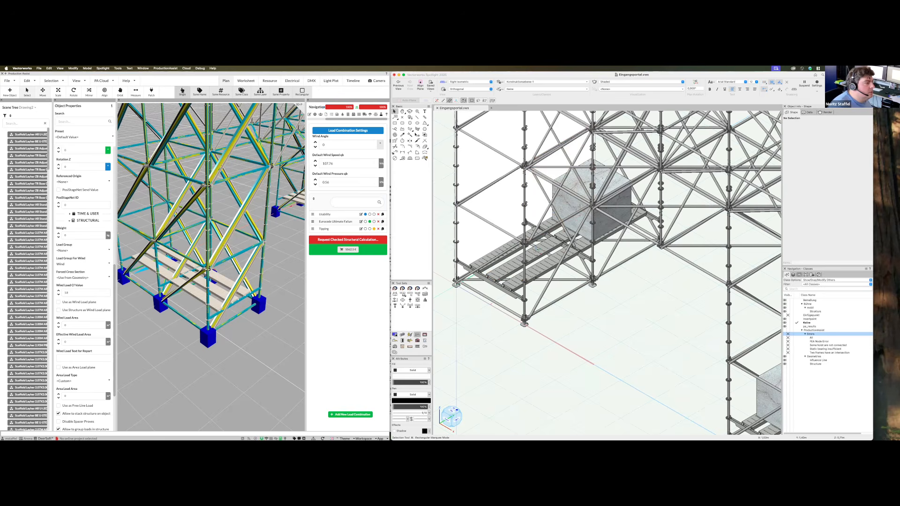
pyautogui.press('Delete')
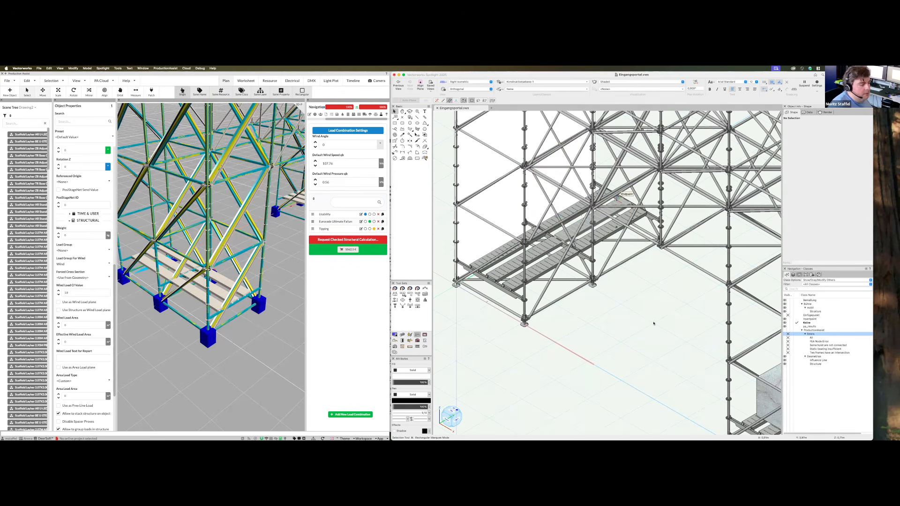
# Zoom out to the whole scaffold, pick the Rigging Load (Insert Point Load) tool, and zoom into the left platform
pyautogui.press('super+z')
pyautogui.press('super+z')
pyautogui.press('super+z')
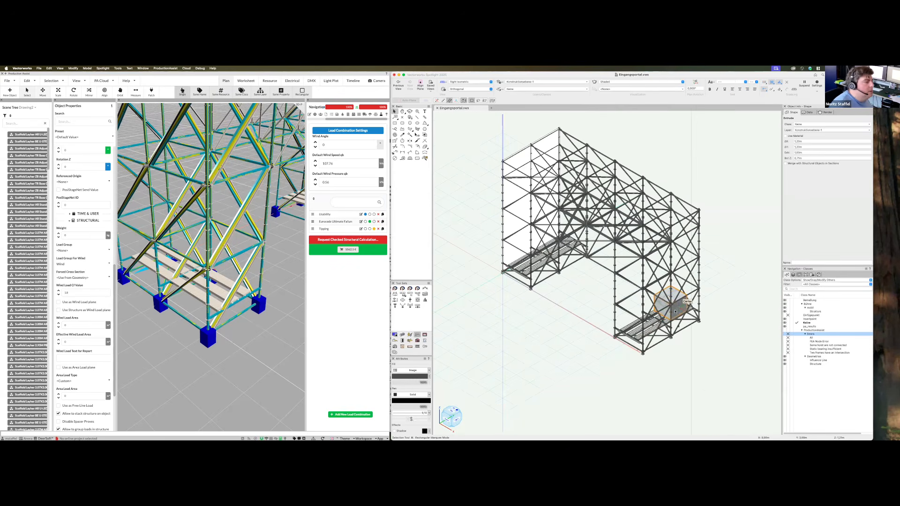
pyautogui.click(426, 300)
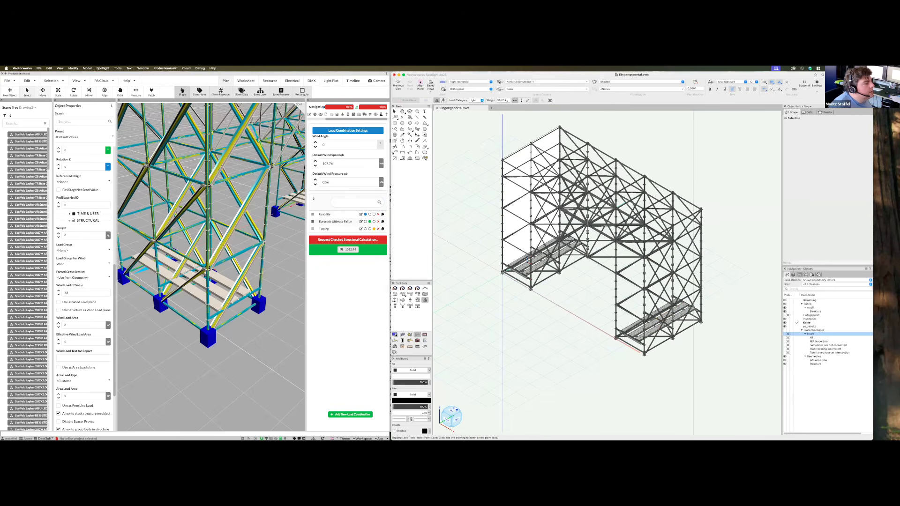
pyautogui.scroll(6, 528, 262)
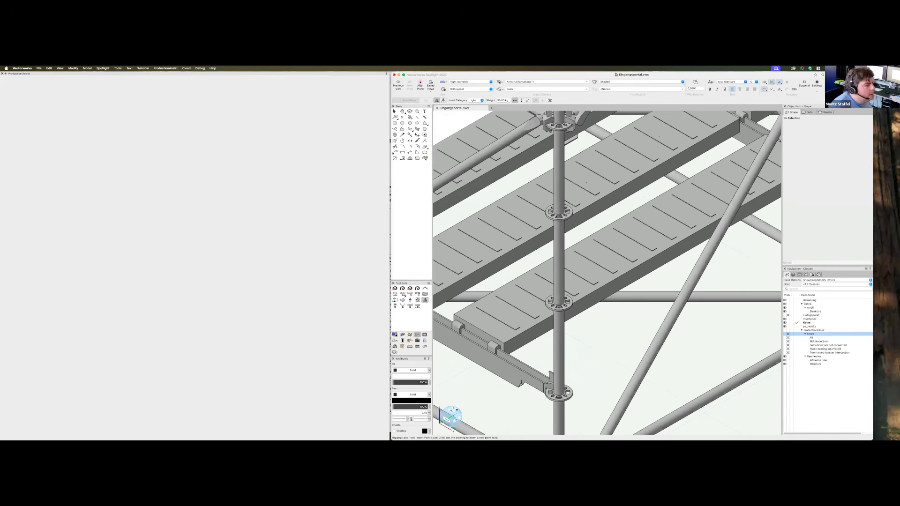
# Place two point loads beneath the lower-left deck corner, then return to the Selection tool
pyautogui.click(582, 184)
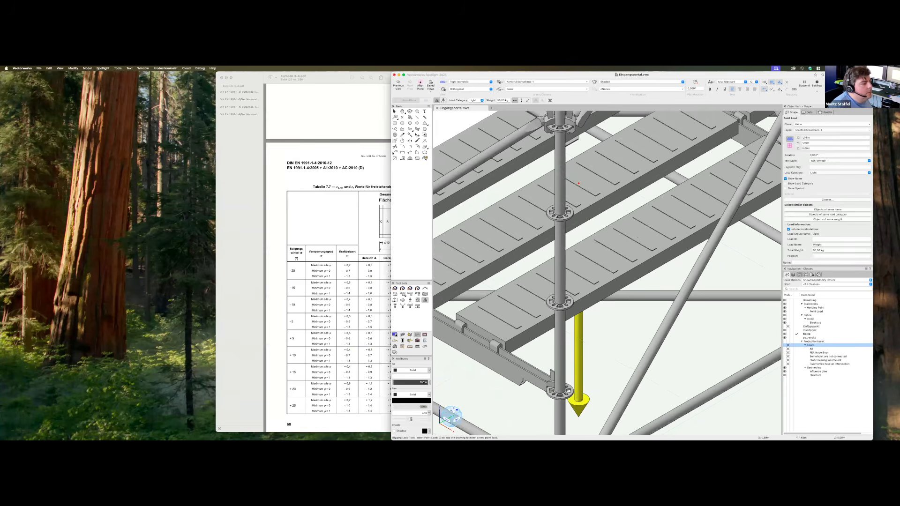
pyautogui.scroll(-5, 579, 184)
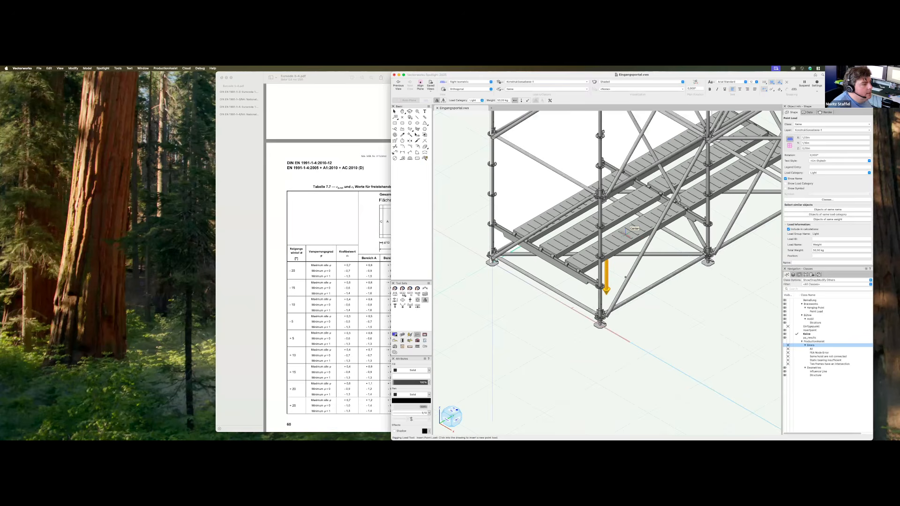
pyautogui.click(625, 277)
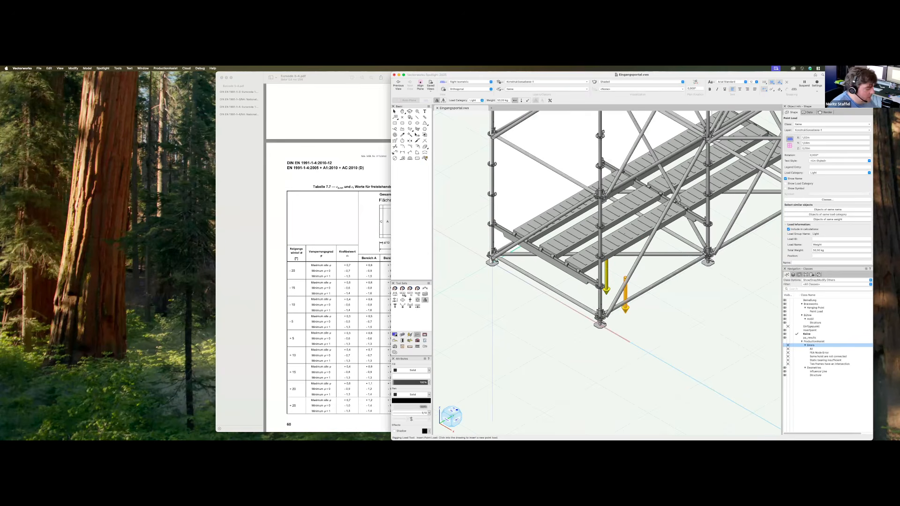
pyautogui.press('x')
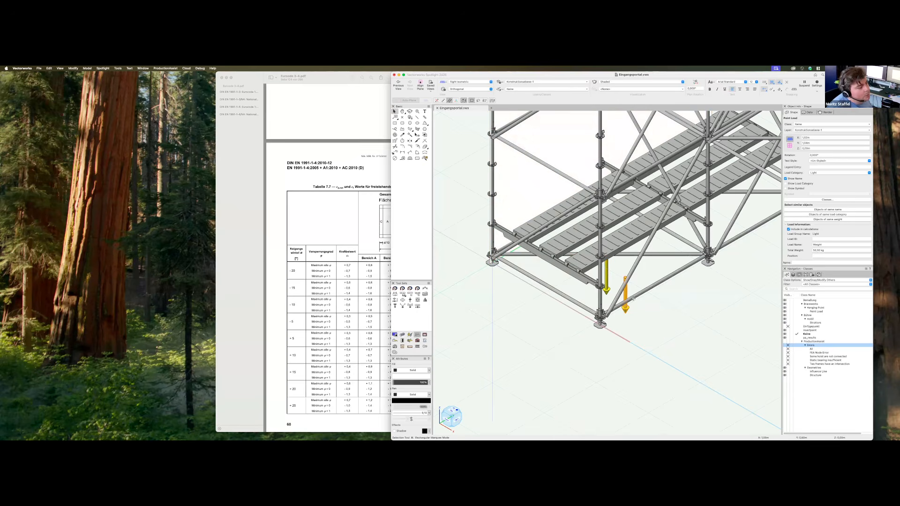
pyautogui.scroll(-6, 591, 310)
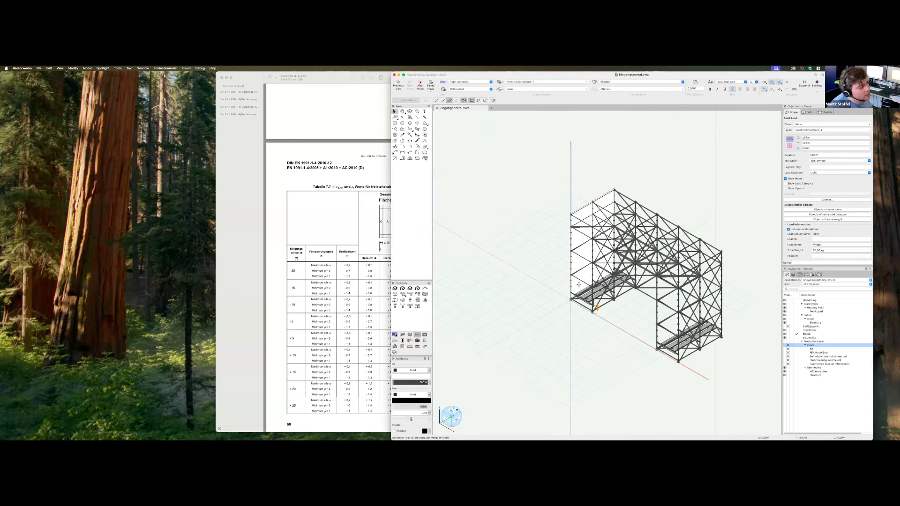
pyautogui.scroll(6, 579, 285)
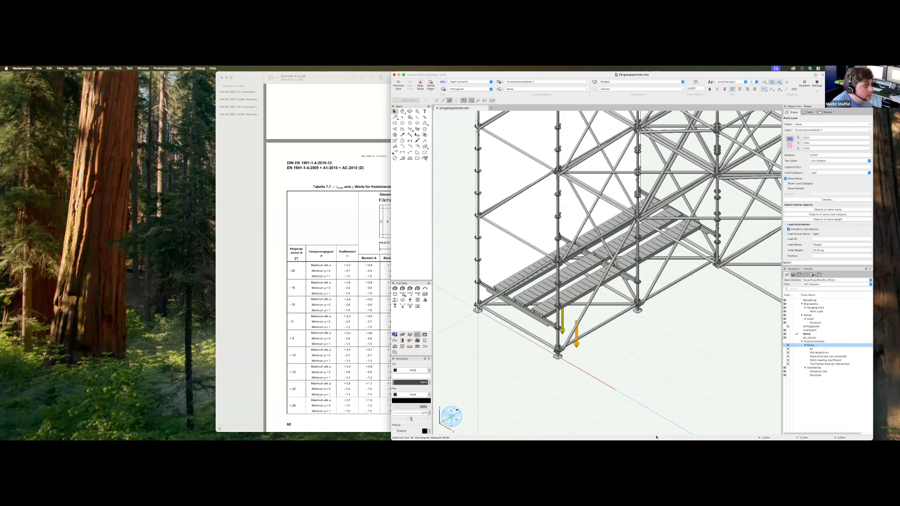
pyautogui.moveTo(396, 434)
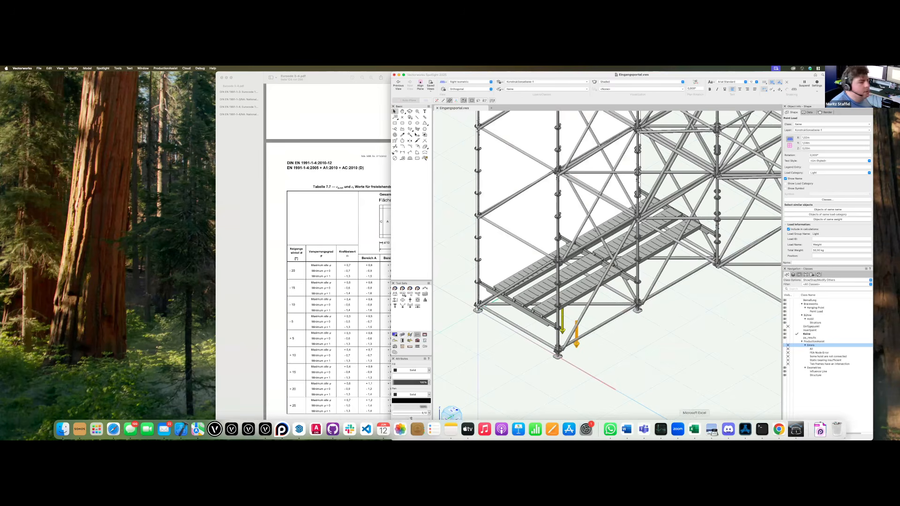
pyautogui.click(694, 429)
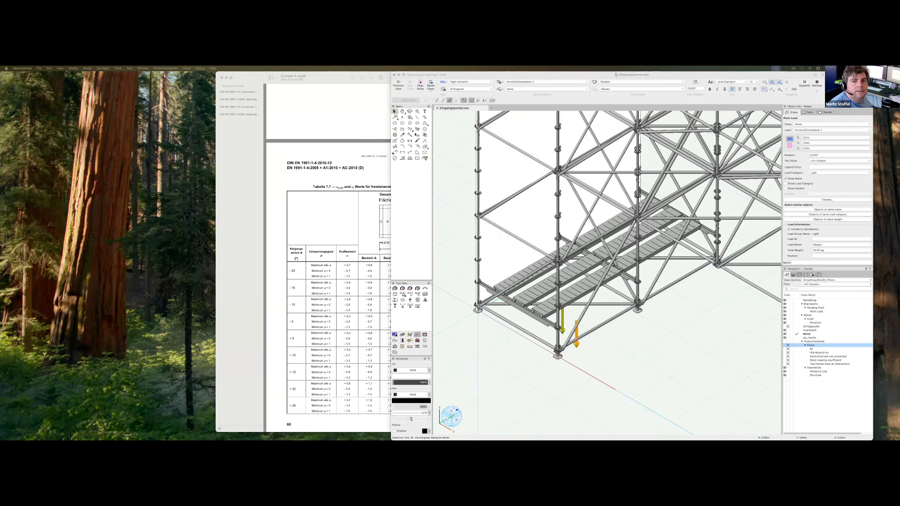
# Bring the Production Assist window beside Vectorworks, narrow it, and dismiss the Version Conflict warning
pyautogui.moveTo(899, 111); pyautogui.dragTo(433, 75)
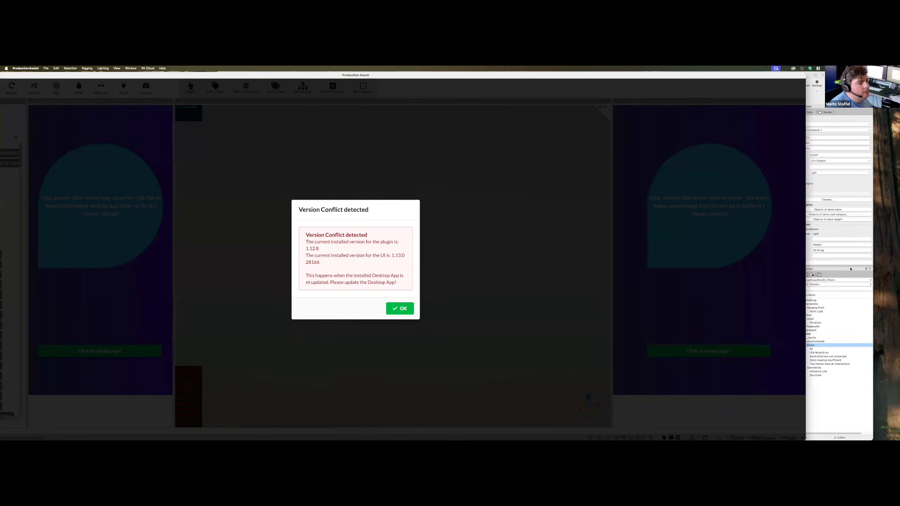
pyautogui.moveTo(806, 263); pyautogui.dragTo(527, 277)
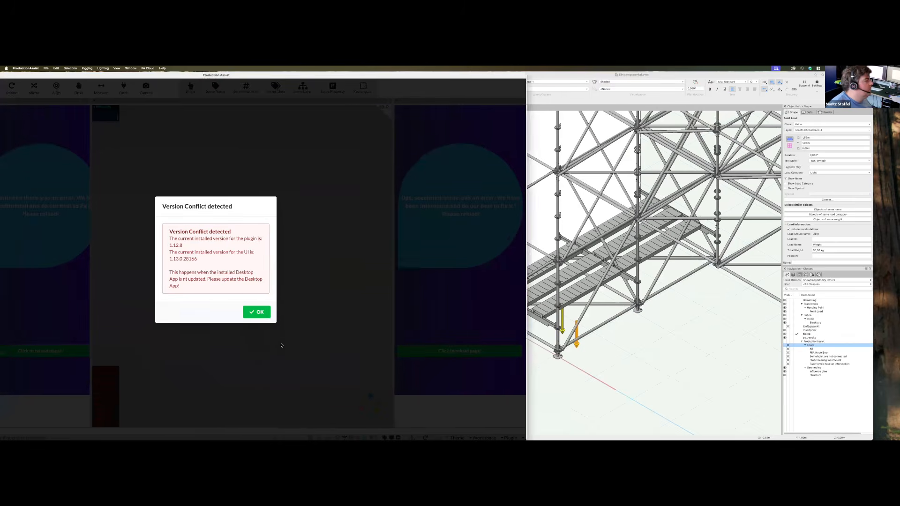
pyautogui.click(277, 271)
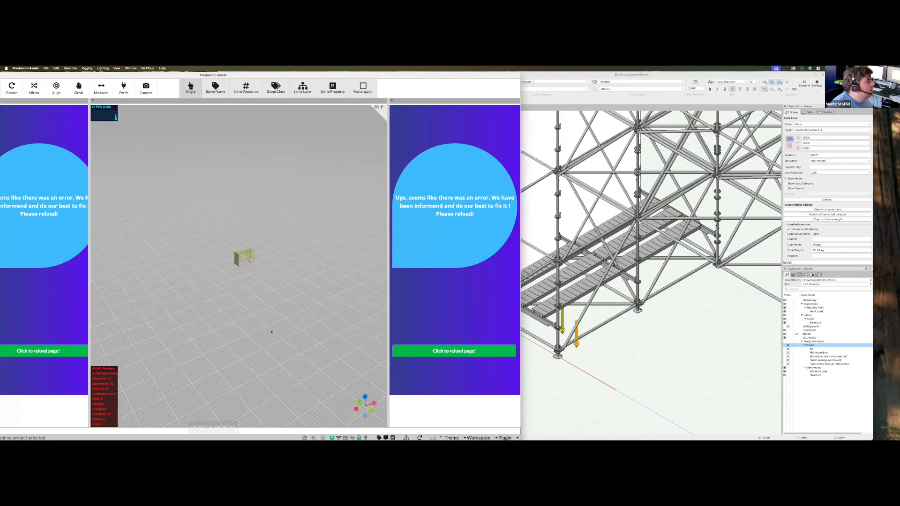
# Orbit and zoom the reloaded analysis model to view the decks from below
pyautogui.moveTo(230, 373); pyautogui.dragTo(282, 299, button='middle')
pyautogui.scroll(5, 236, 366)
pyautogui.moveTo(282, 365); pyautogui.dragTo(336, 298, button='middle')
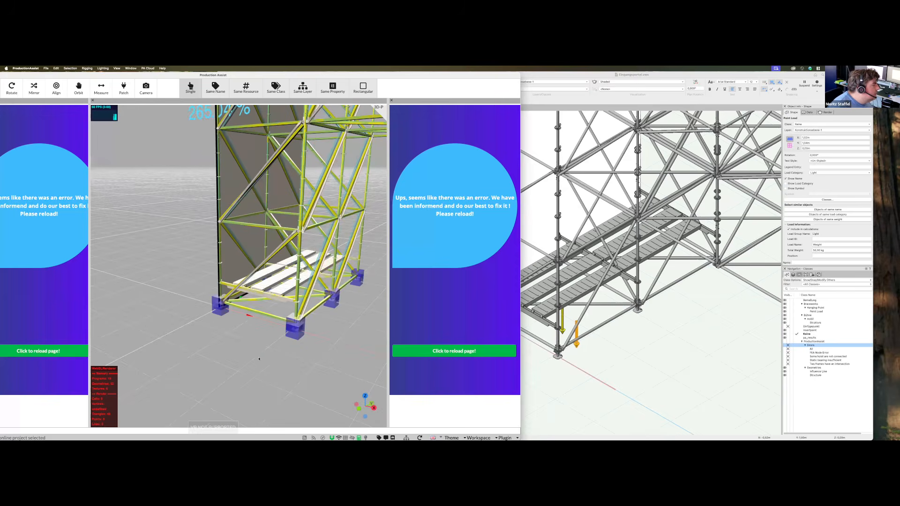
pyautogui.scroll(4, 252, 354)
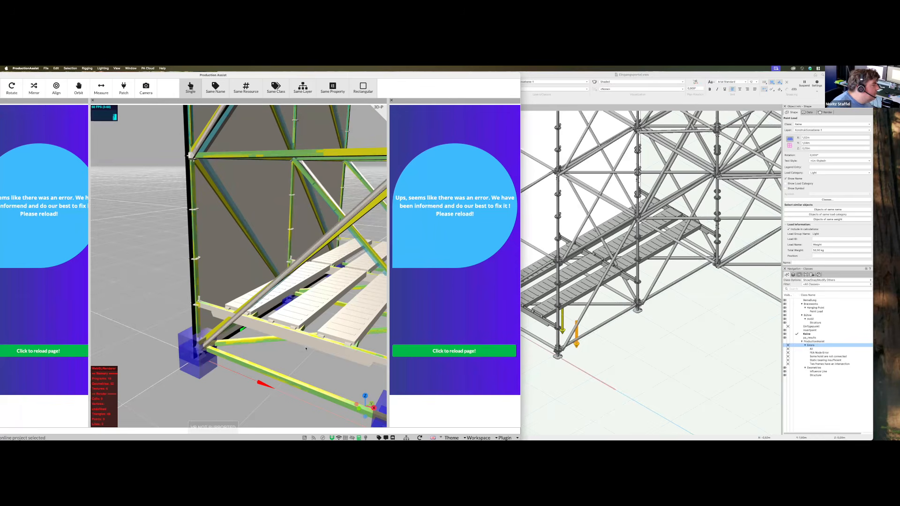
pyautogui.moveTo(323, 290); pyautogui.dragTo(317, 353, button='middle')
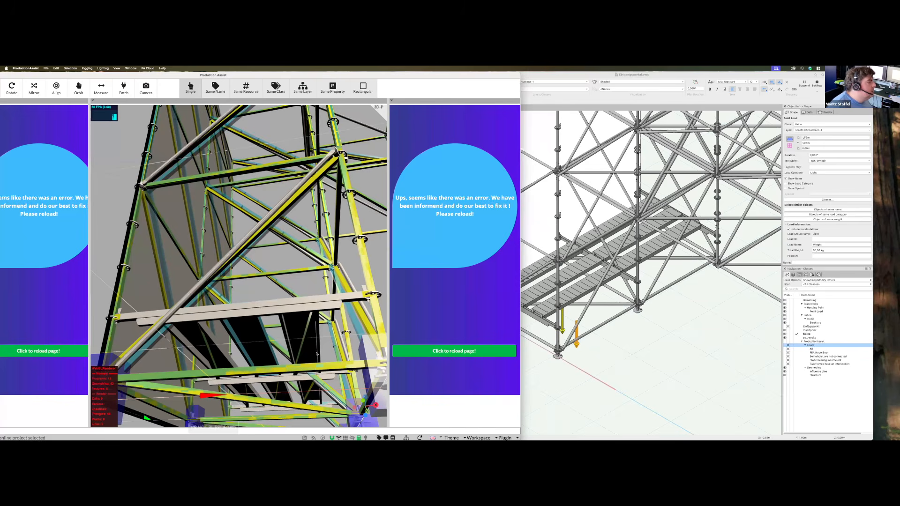
pyautogui.click(587, 343)
# In Front view, select both point loads and drag them up onto the deck
pyautogui.press('2')
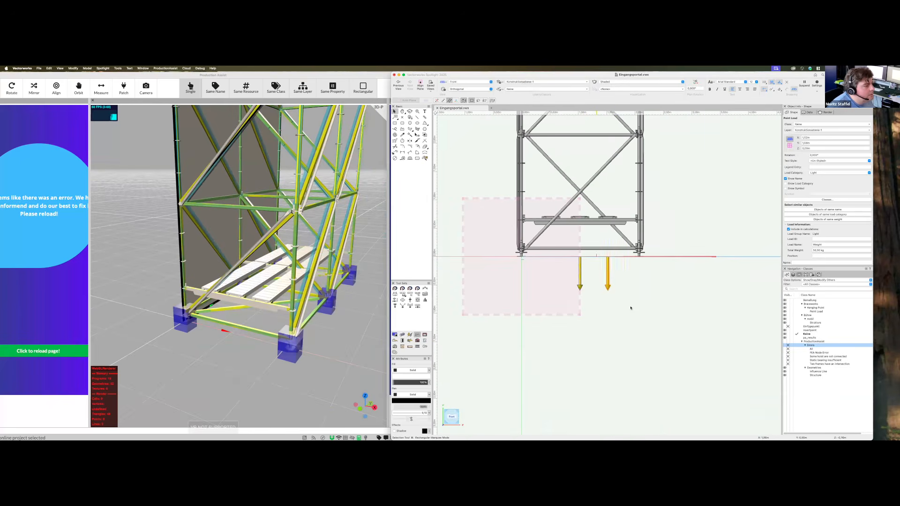
pyautogui.click(622, 298)
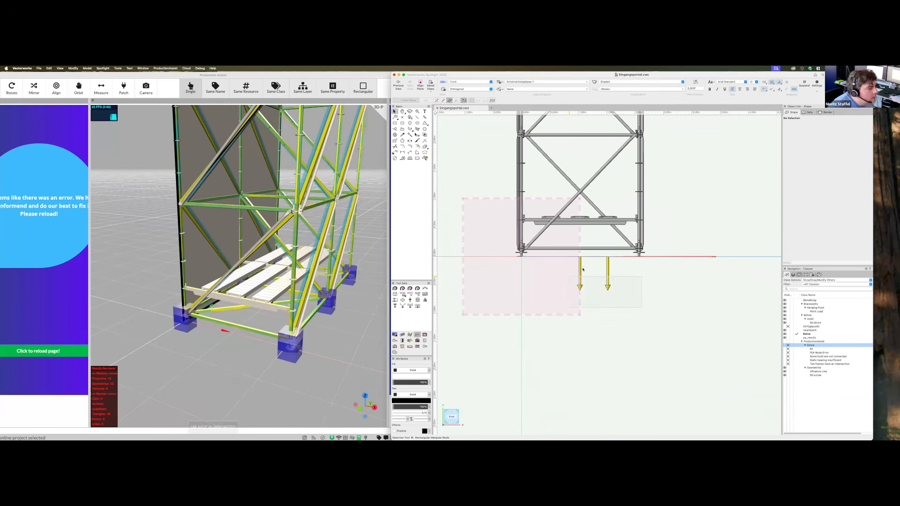
pyautogui.click(608, 272)
pyautogui.keyDown('shift'); pyautogui.click(609, 272); pyautogui.keyUp('shift')
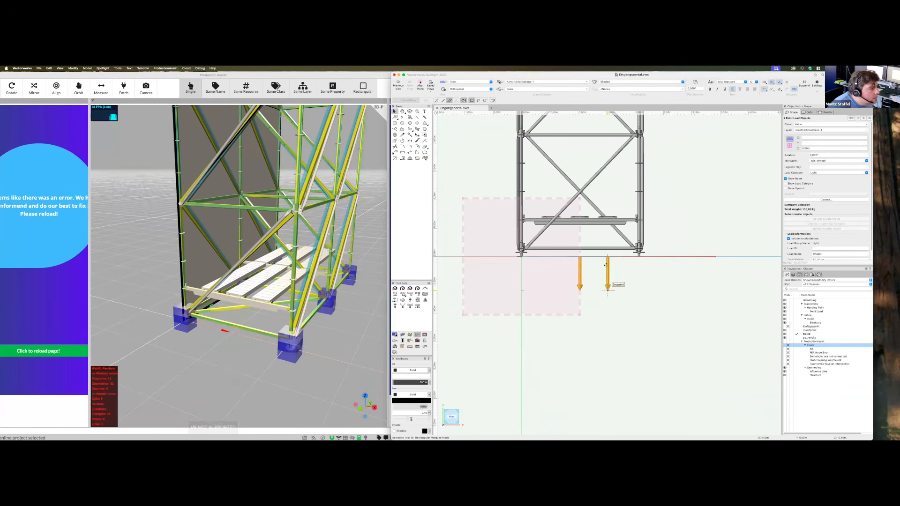
pyautogui.moveTo(608, 290); pyautogui.dragTo(608, 252)
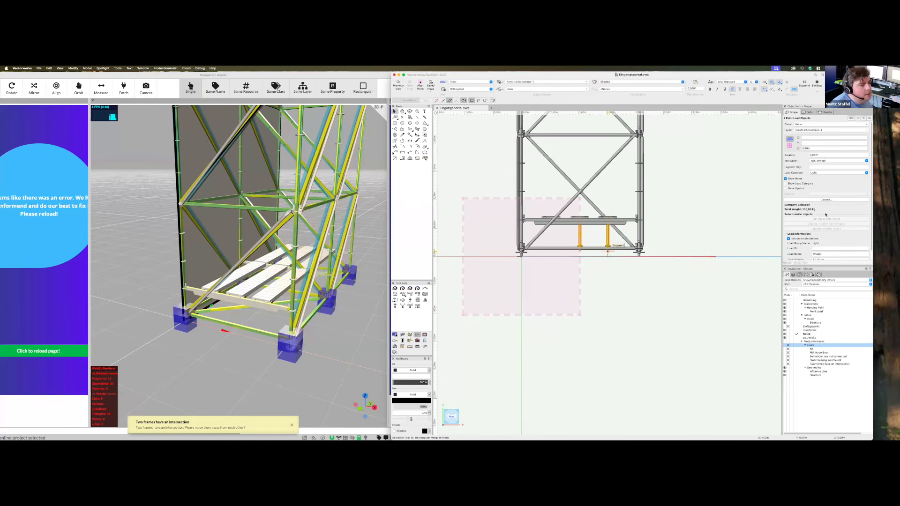
# Set each point load's Total Weight to 500 kg in Object Info
pyautogui.scroll(-1, 821, 240)
pyautogui.click(815, 251)
pyautogui.write('0')
pyautogui.press('Return')
pyautogui.scroll(-5, 327, 331)
# Orbit and zoom around the re-analysed scaffold in Production Assist, toward its lower section
pyautogui.click(313, 369)
pyautogui.moveTo(331, 345); pyautogui.dragTo(2, 197)
pyautogui.moveTo(329, 353); pyautogui.dragTo(291, 360)
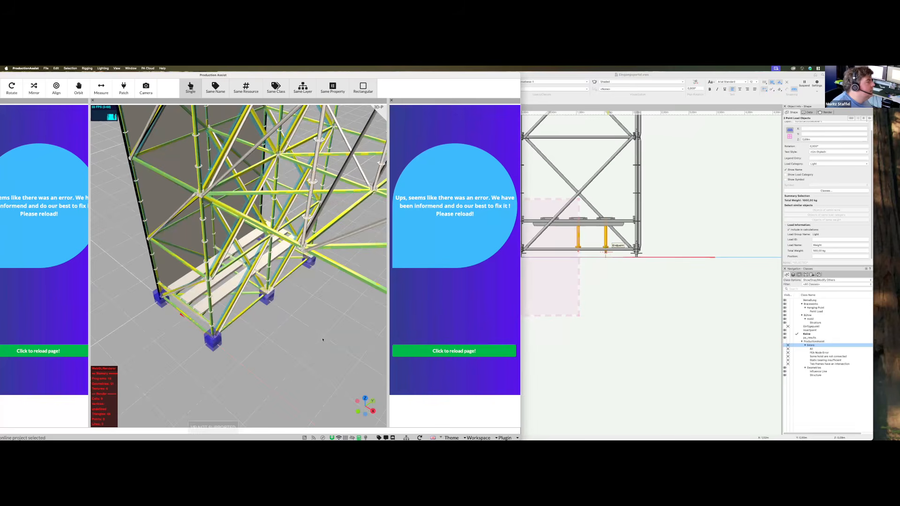
pyautogui.moveTo(251, 258); pyautogui.dragTo(196, 345)
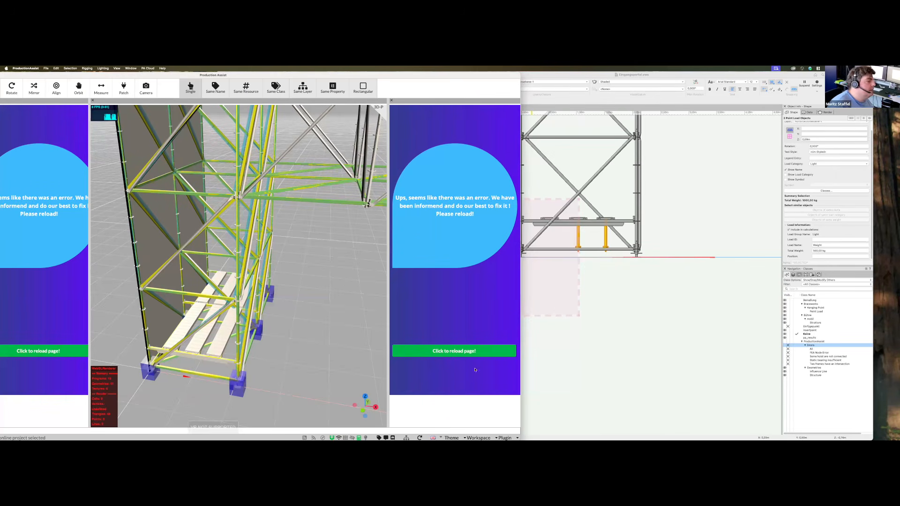
# Switch Production Assist to the App workspace layout and widen the navigation panel
pyautogui.click(509, 436)
pyautogui.click(509, 417)
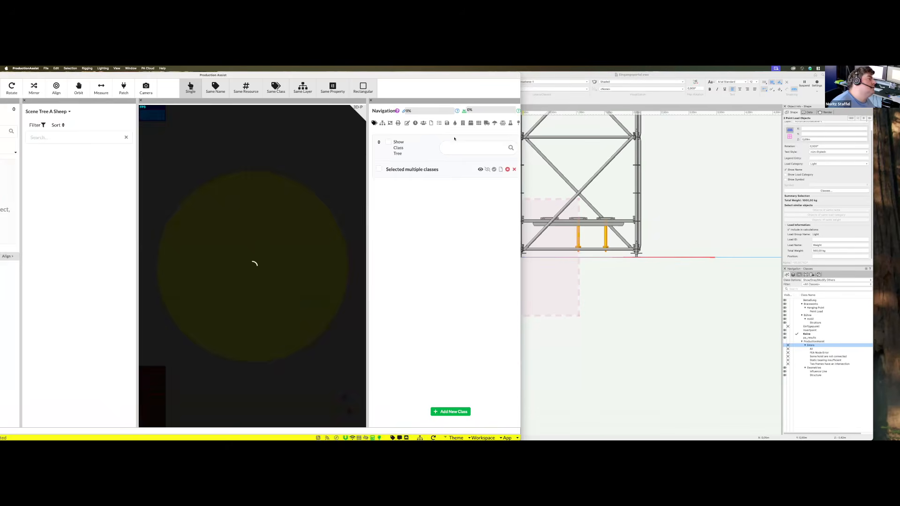
pyautogui.moveTo(141, 74); pyautogui.dragTo(260, 75)
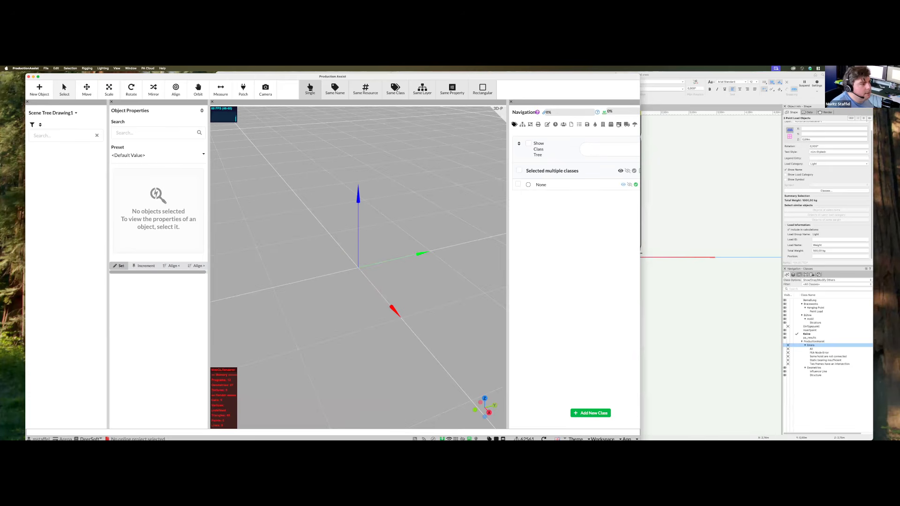
pyautogui.moveTo(507, 151); pyautogui.dragTo(464, 152)
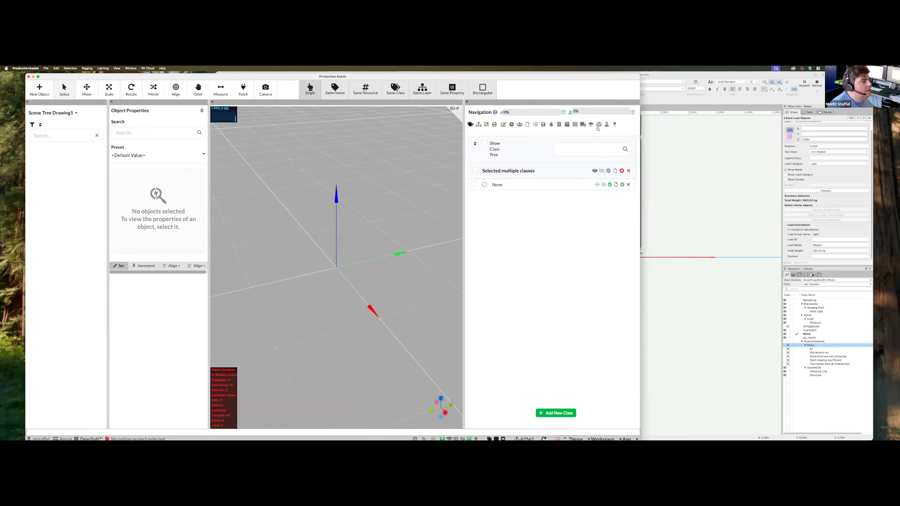
# Bring up the Load Combination Settings with the wind load settings expanded
pyautogui.click(607, 125)
pyautogui.click(557, 146)
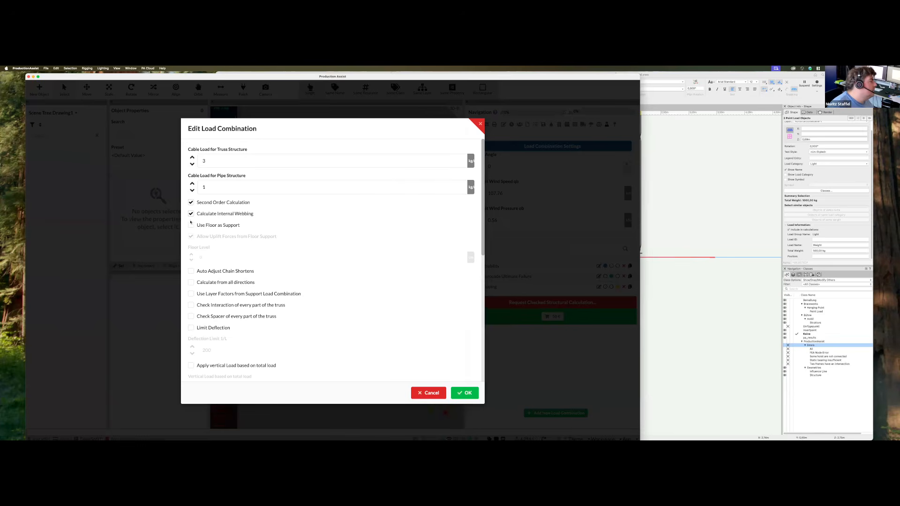
pyautogui.scroll(-5, 220, 208)
pyautogui.click(237, 205)
pyautogui.scroll(-3, 239, 206)
pyautogui.scroll(3, 239, 206)
# Try France, then United States as the wind load country, and cancel without saving
pyautogui.click(238, 232)
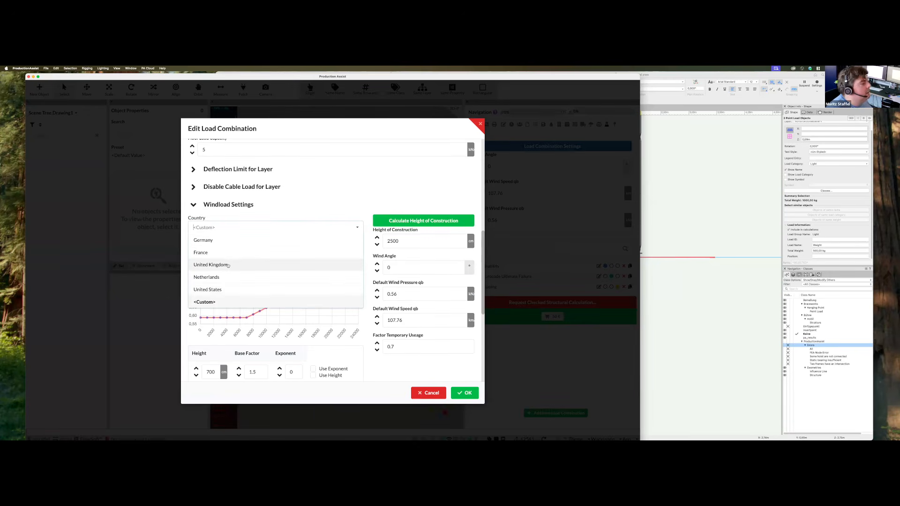
pyautogui.click(232, 258)
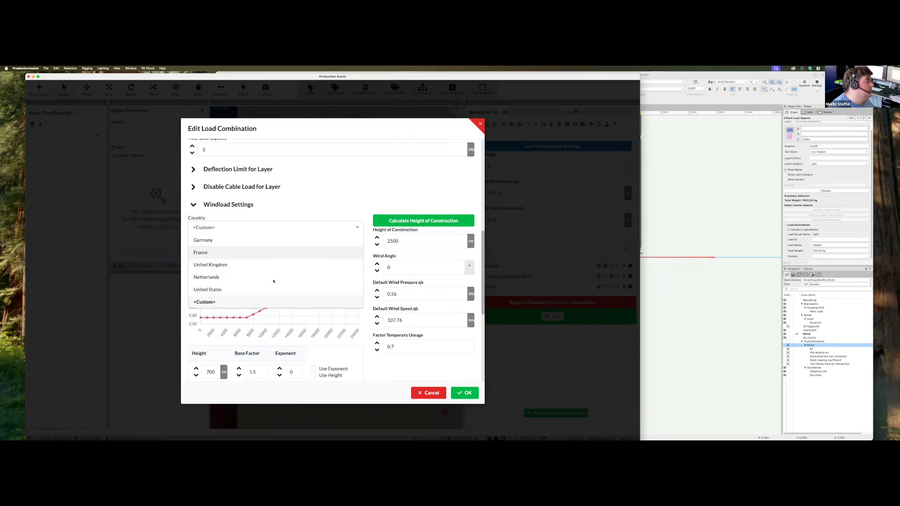
pyautogui.scroll(-2, 281, 312)
pyautogui.click(214, 189)
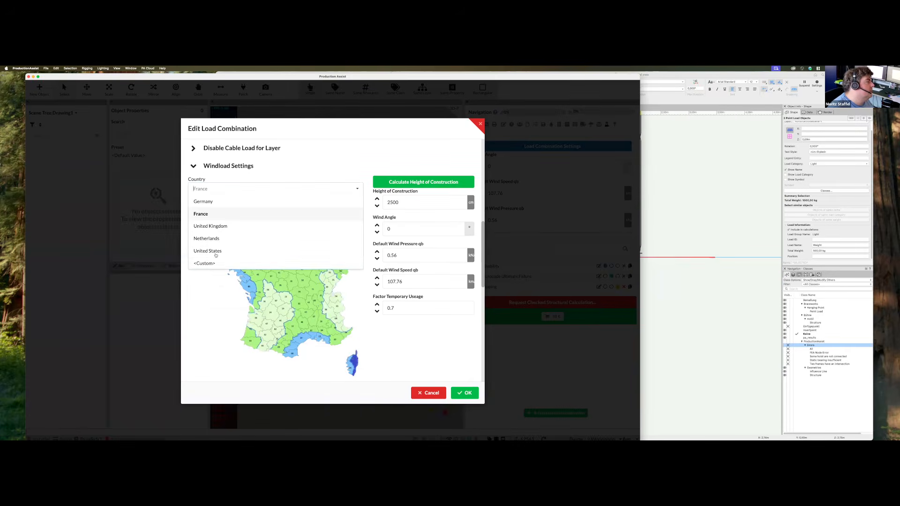
pyautogui.click(301, 250)
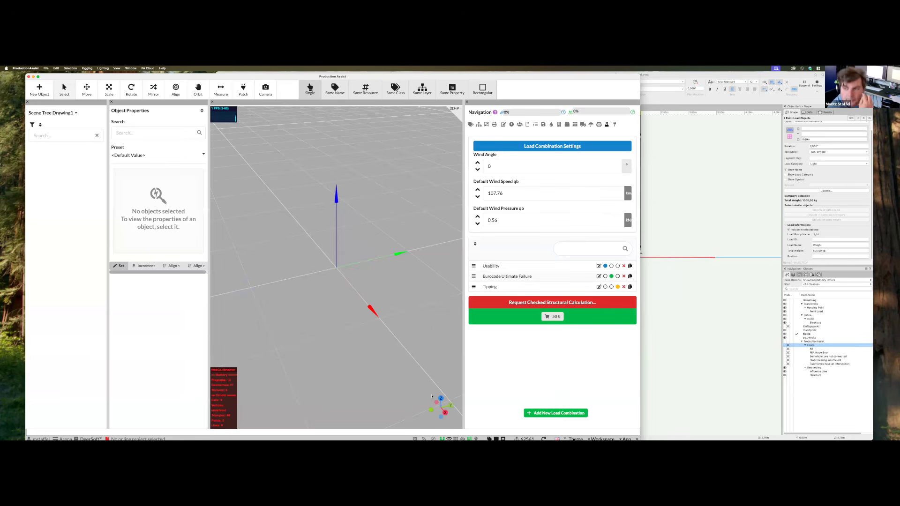
pyautogui.click(432, 397)
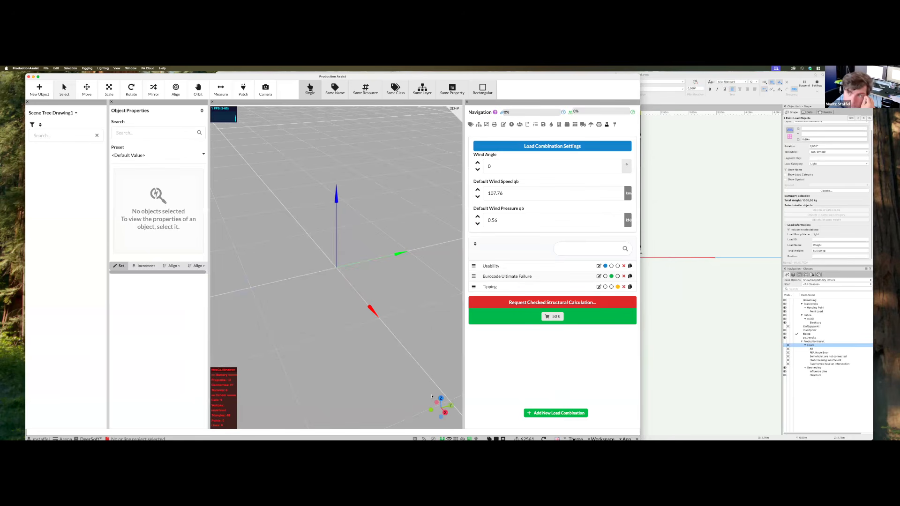